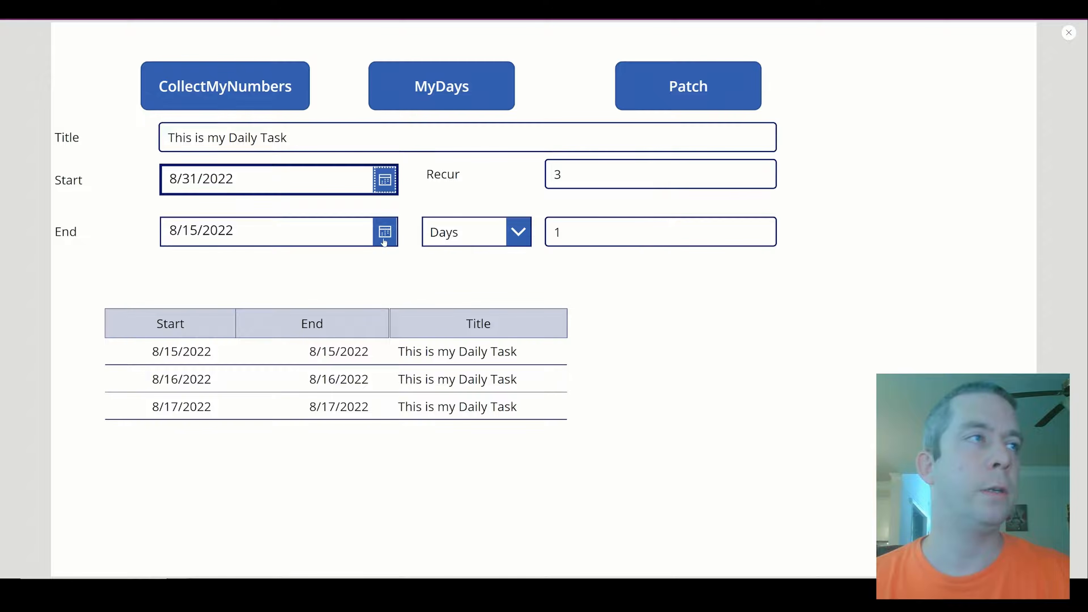
Step: Set the End date to 8/31/2022, generate the daily task dates, and patch them to the SharePoint list
left_click(384, 233)
left_click(288, 514)
left_click(315, 549)
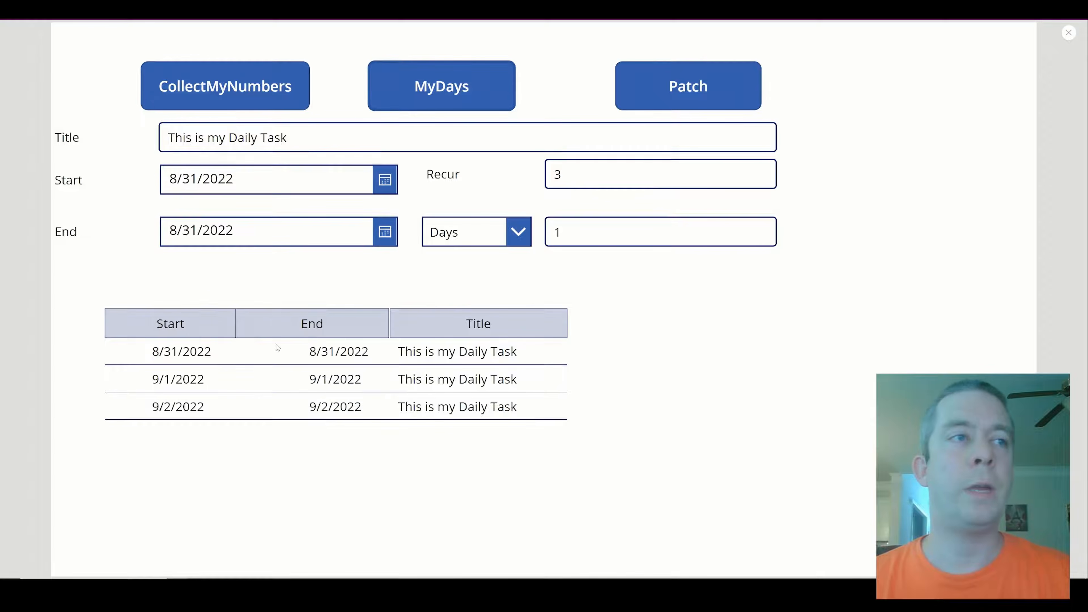
left_click(662, 84)
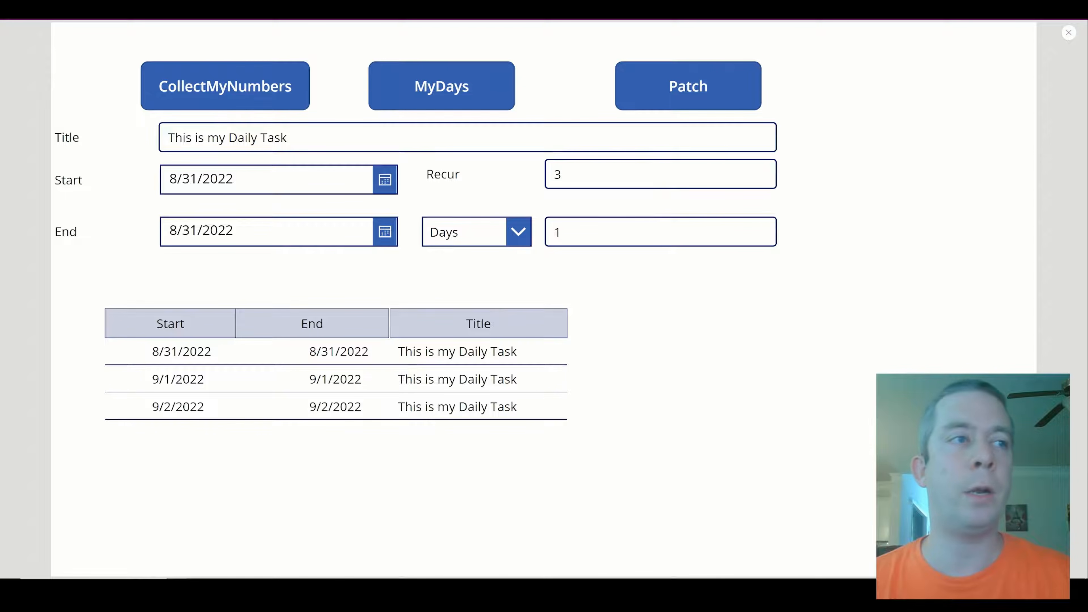
Step: Switch to the MyCalendar list in SharePoint, refresh it, and change the list view to check the patched daily tasks
left_click(197, 7)
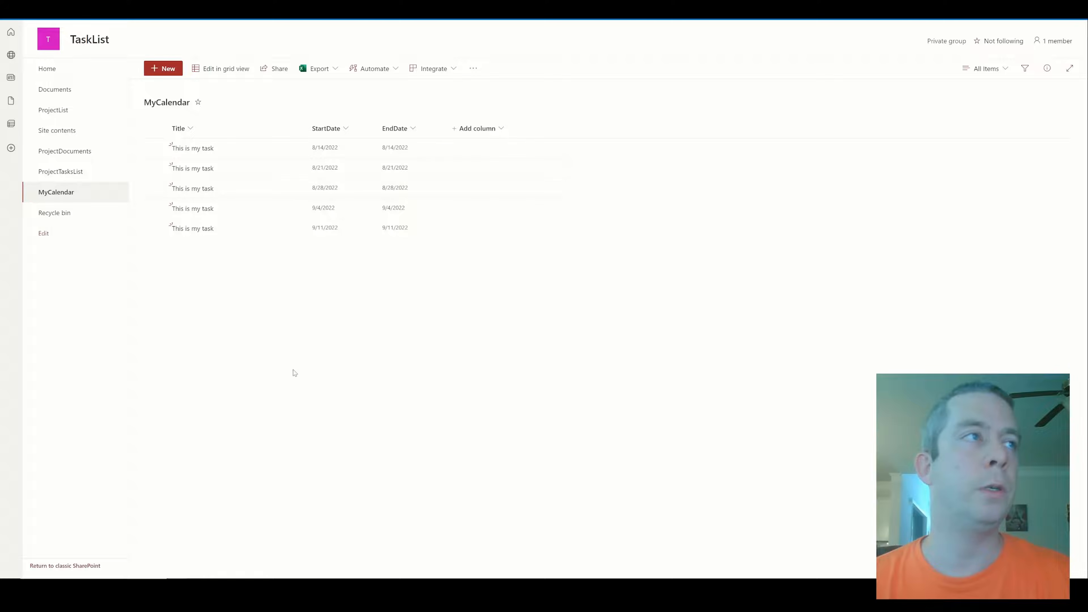
key("F5")
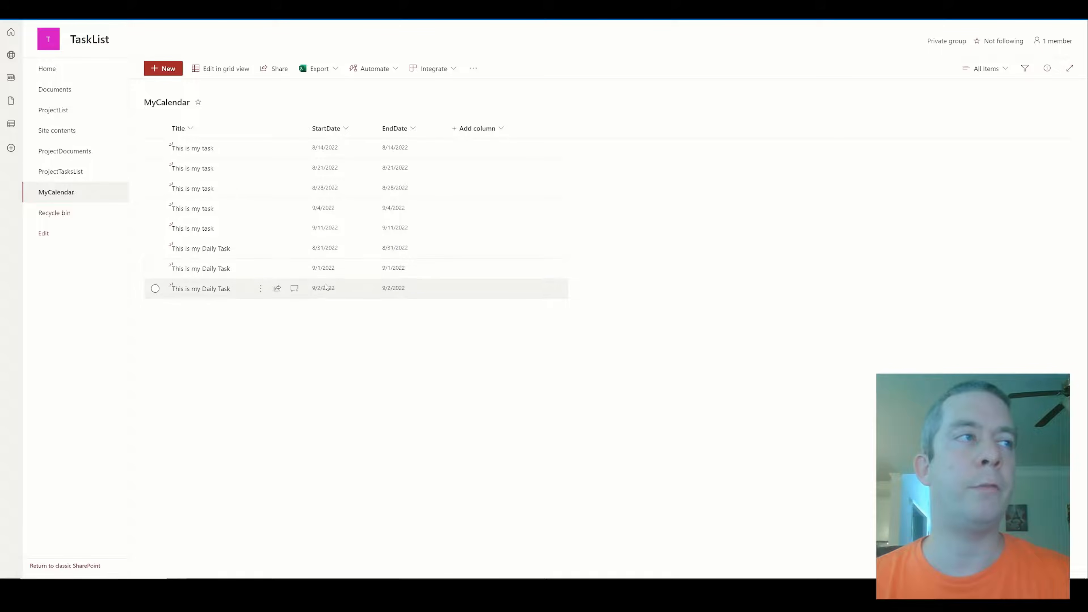
left_click(985, 68)
left_click(993, 155)
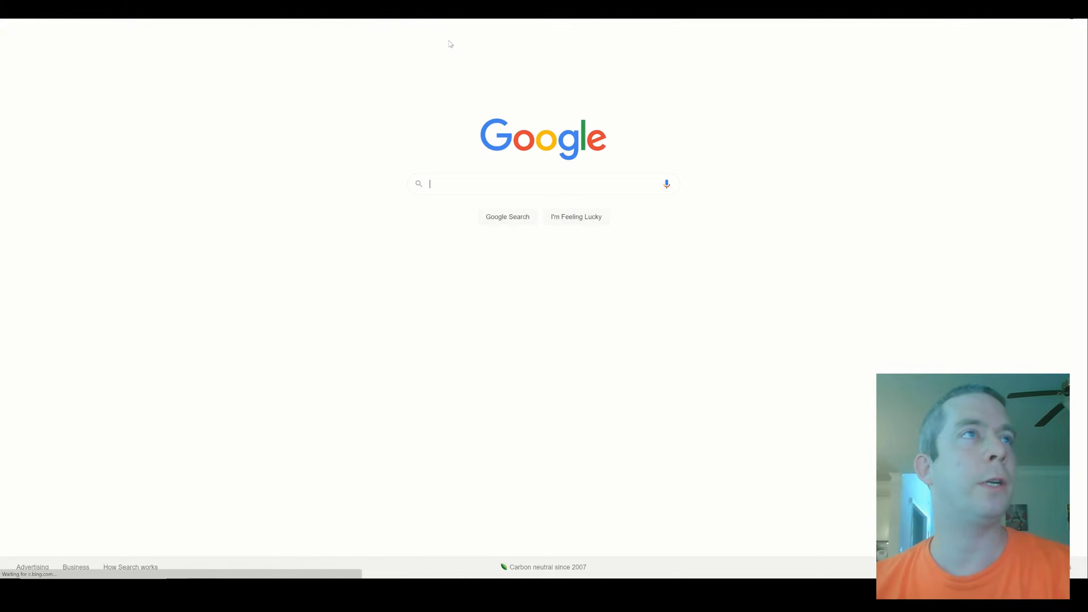
Step: Search Google for "power apps conference orlando" and open the Microsoft Power Platform Conference website
type("power app")
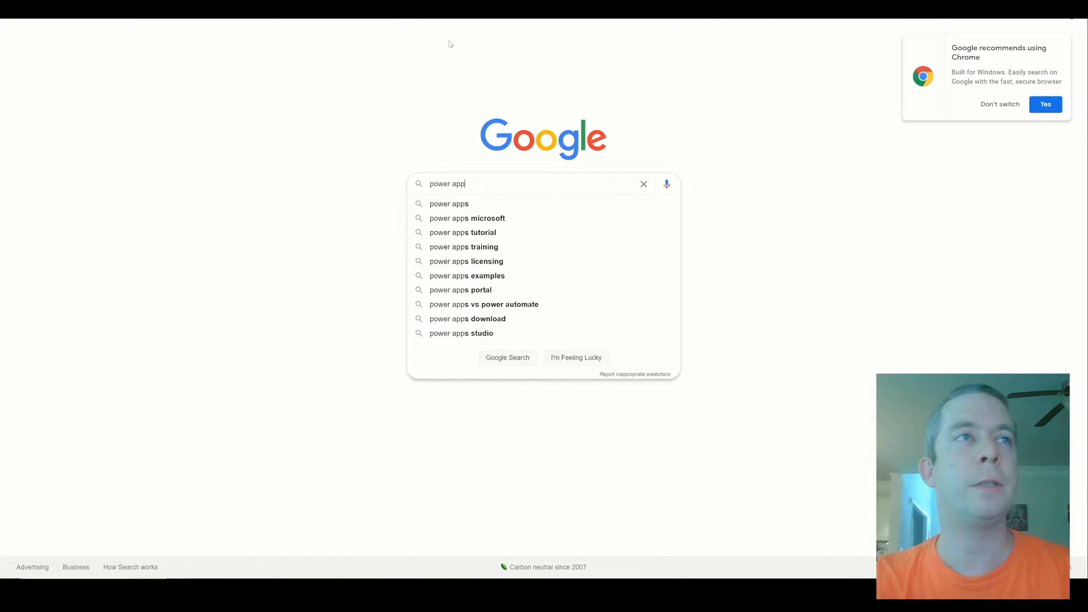
type("s conference ")
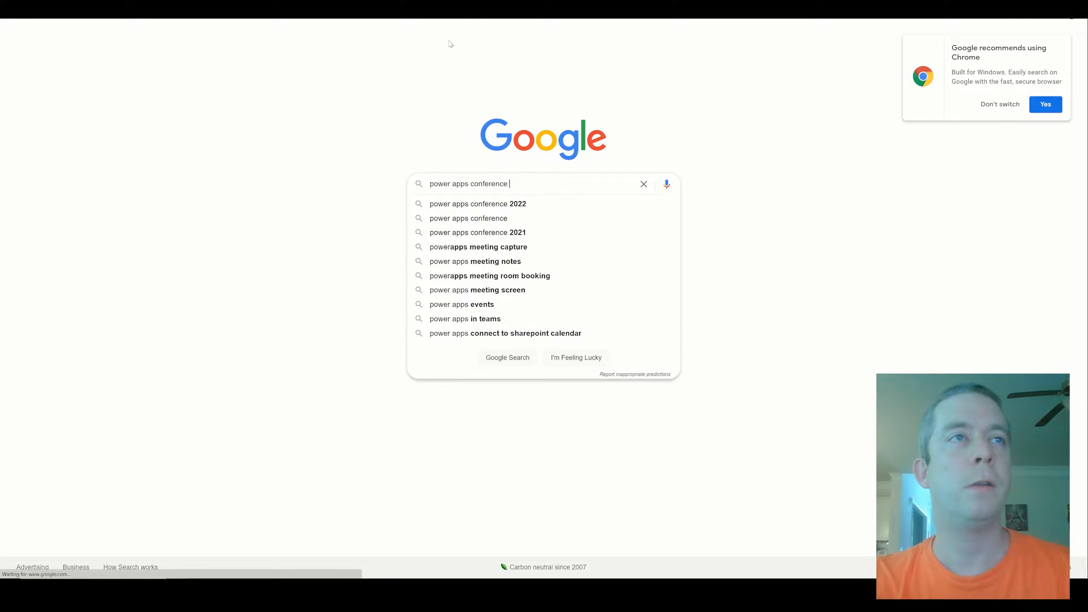
type("orlando")
key("Return")
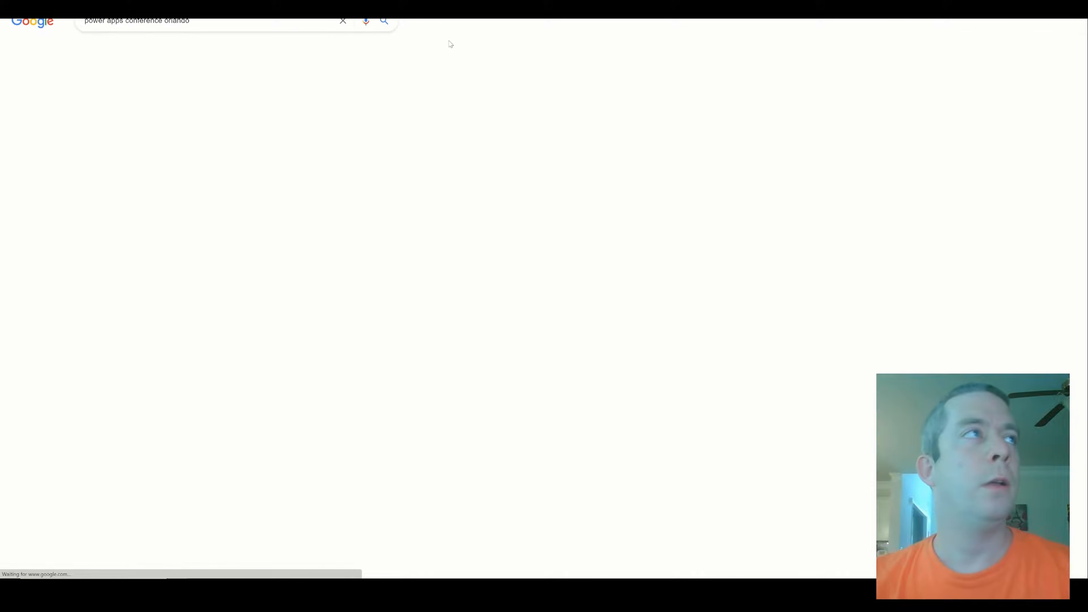
scroll(146, 297, "down", 4)
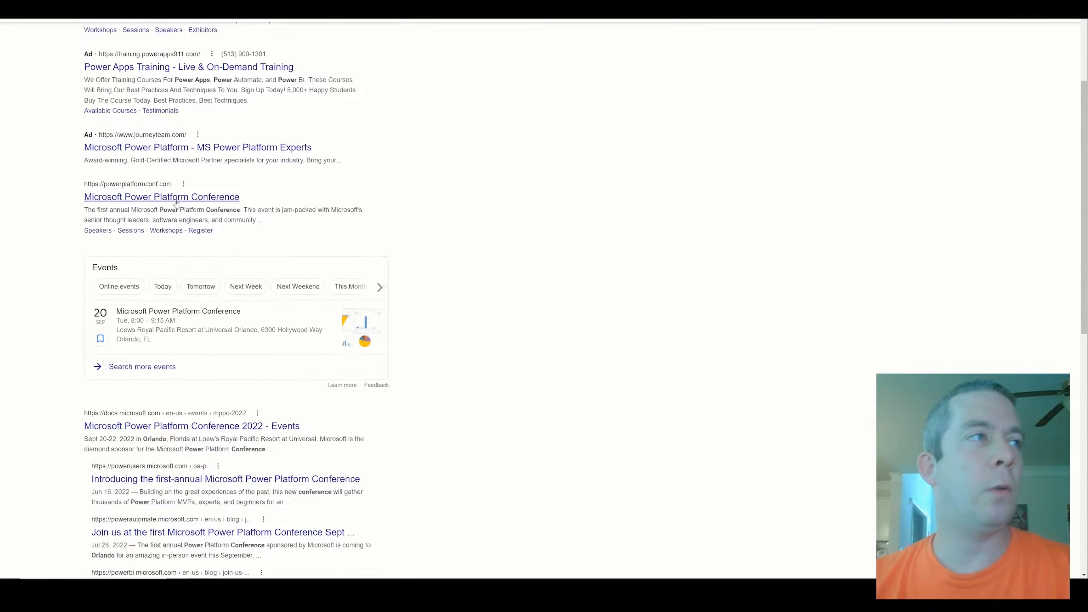
left_click(182, 196)
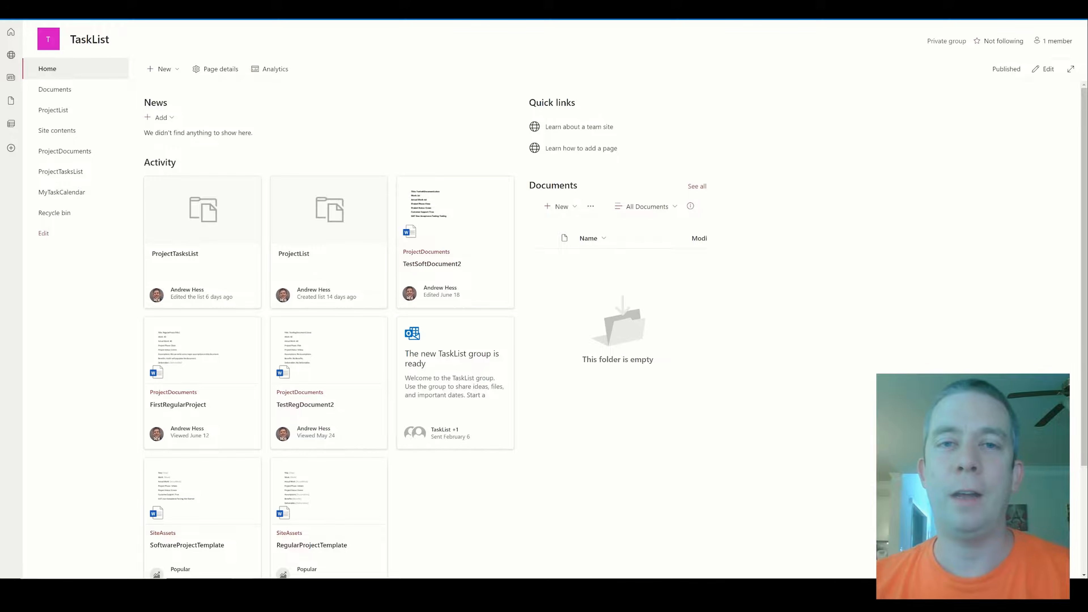
Step: Open the site contents of the TaskList SharePoint site and return to the classic SharePoint experience
left_click(1032, 14)
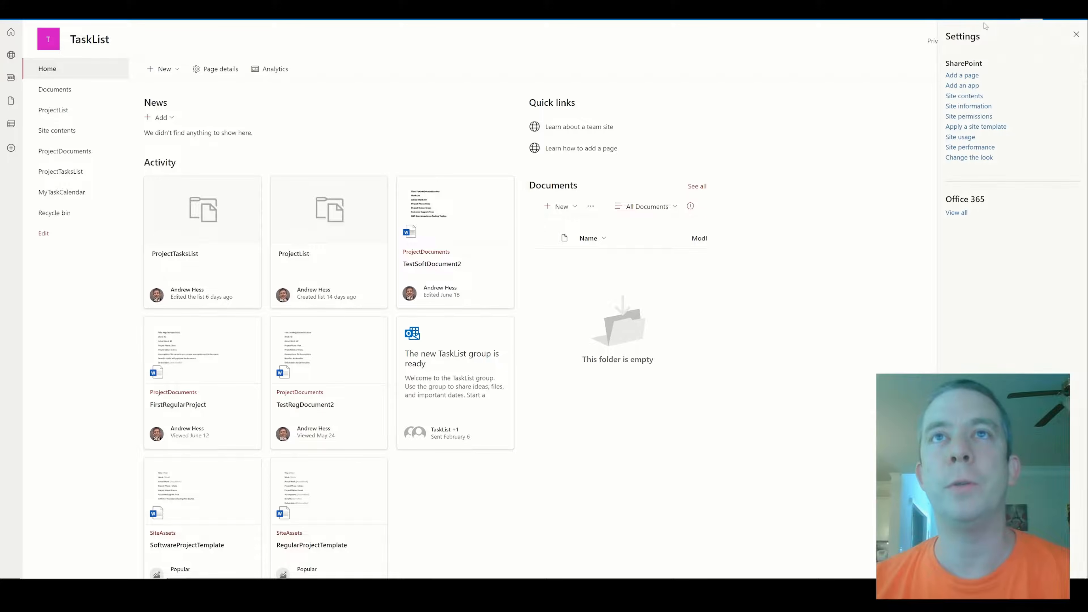
left_click(1031, 13)
left_click(1032, 13)
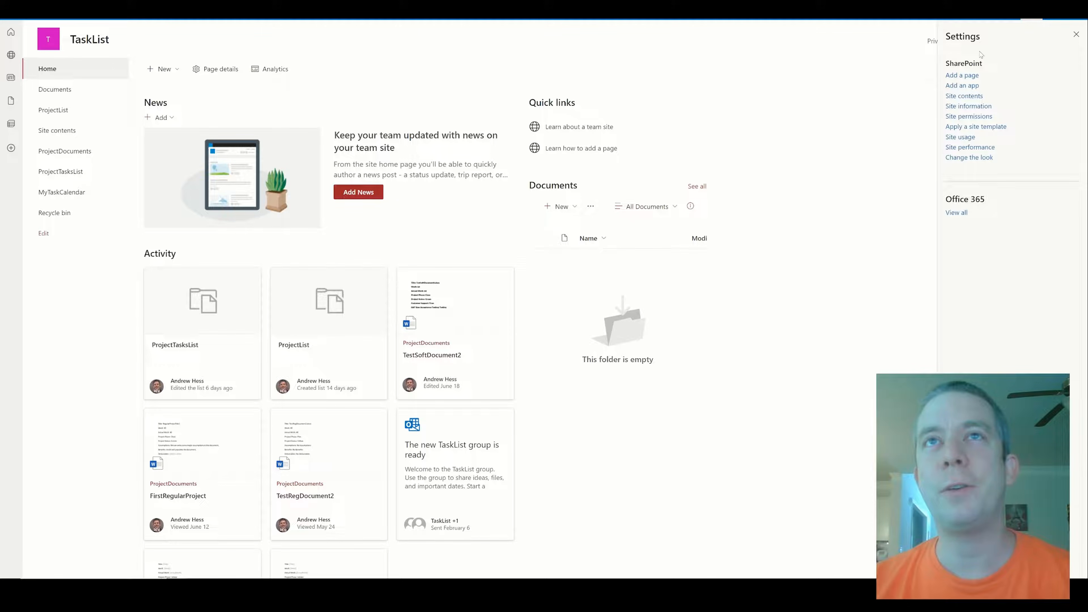
left_click(960, 96)
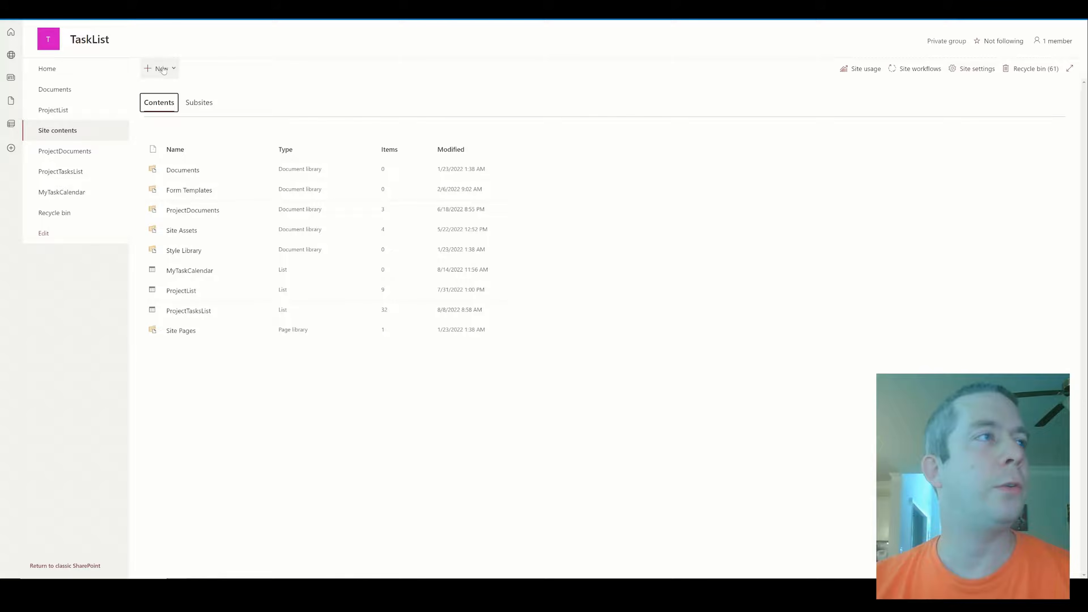
left_click(64, 565)
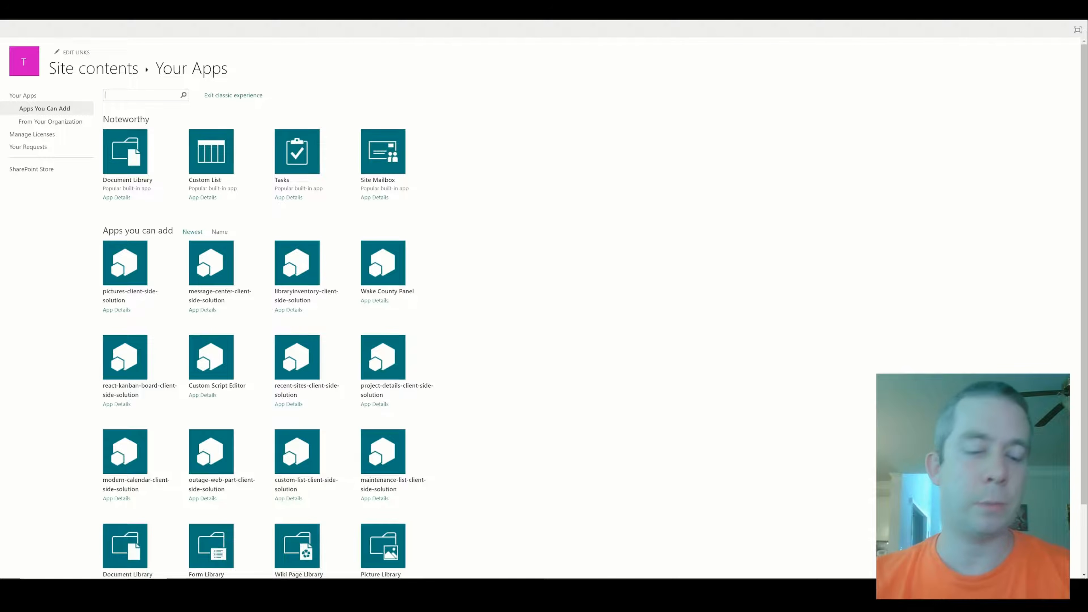
Step: Search the apps that can be added for "calendar" and create a Calendar app named OldCalendar
type("a")
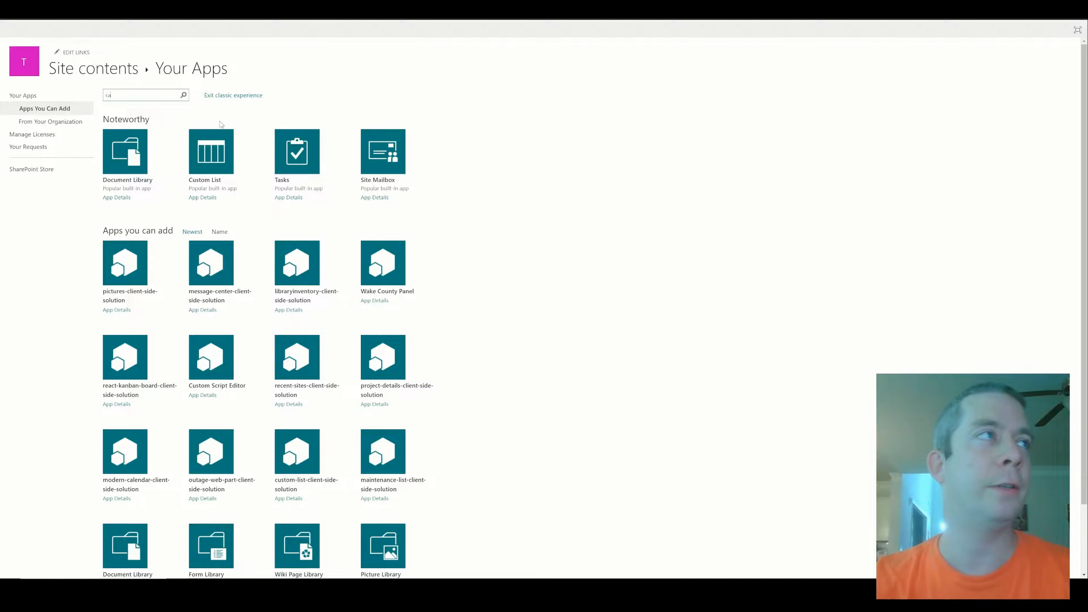
type("lendar")
left_click(183, 95)
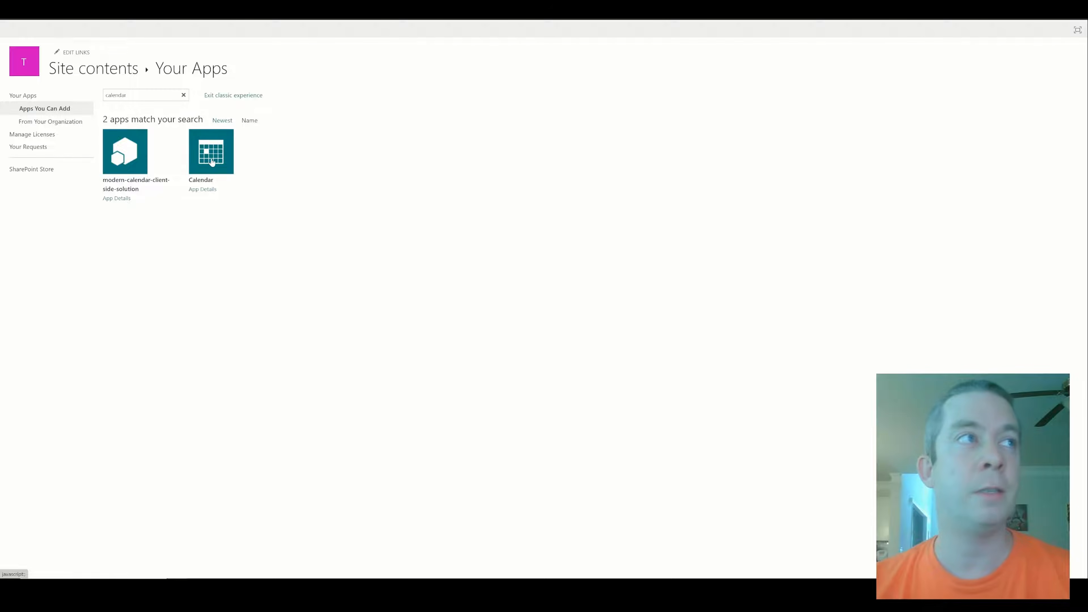
left_click(219, 161)
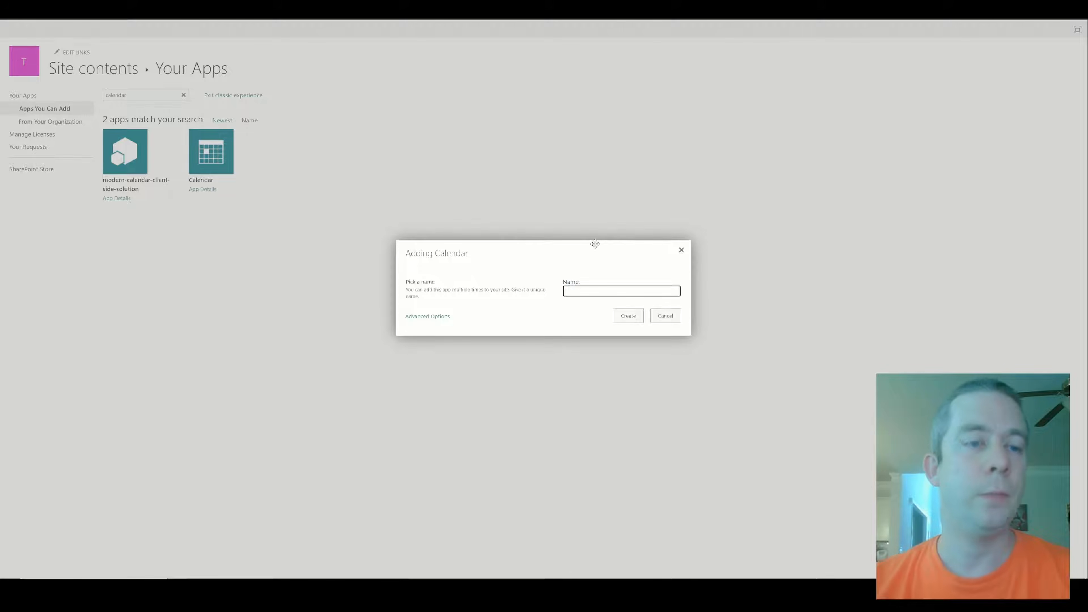
type("OldCalendar")
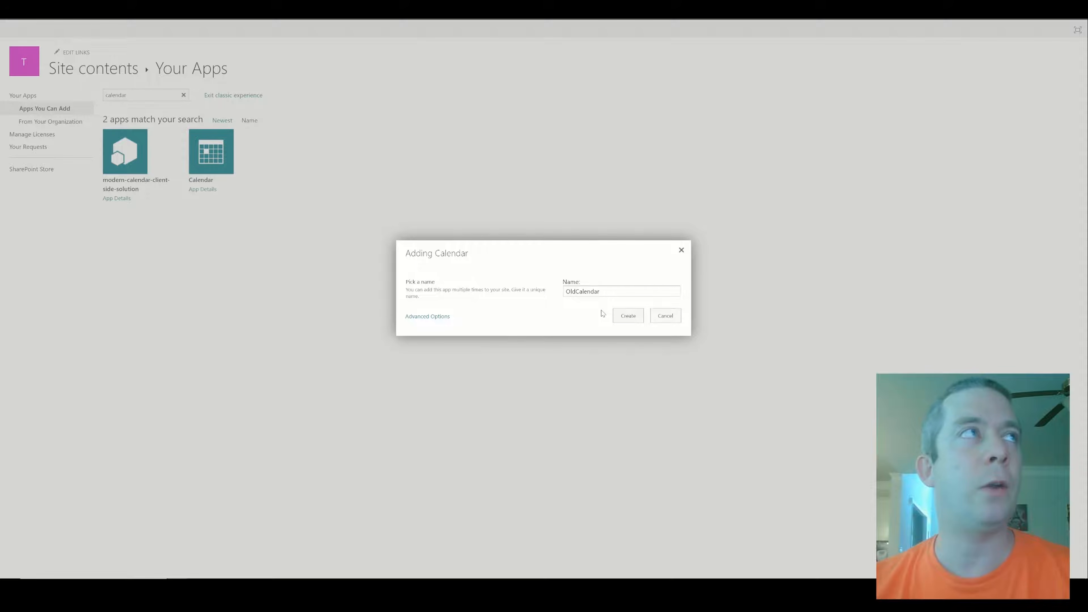
left_click(624, 317)
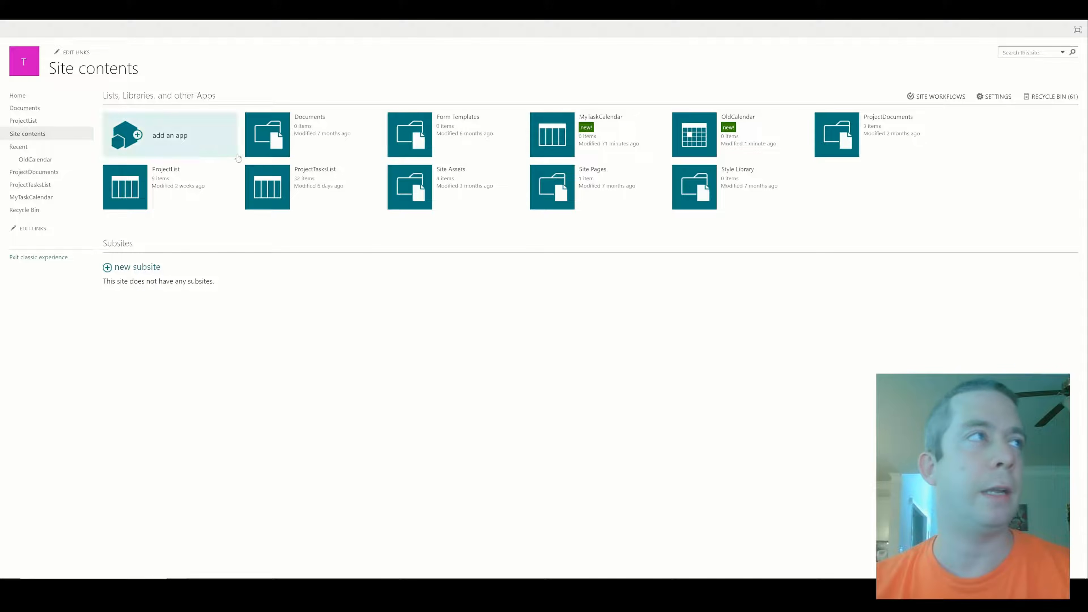
Step: Open OldCalendar, examine the recurrence options of a new repeating event on 8/2/2022, and discard the event
left_click(710, 152)
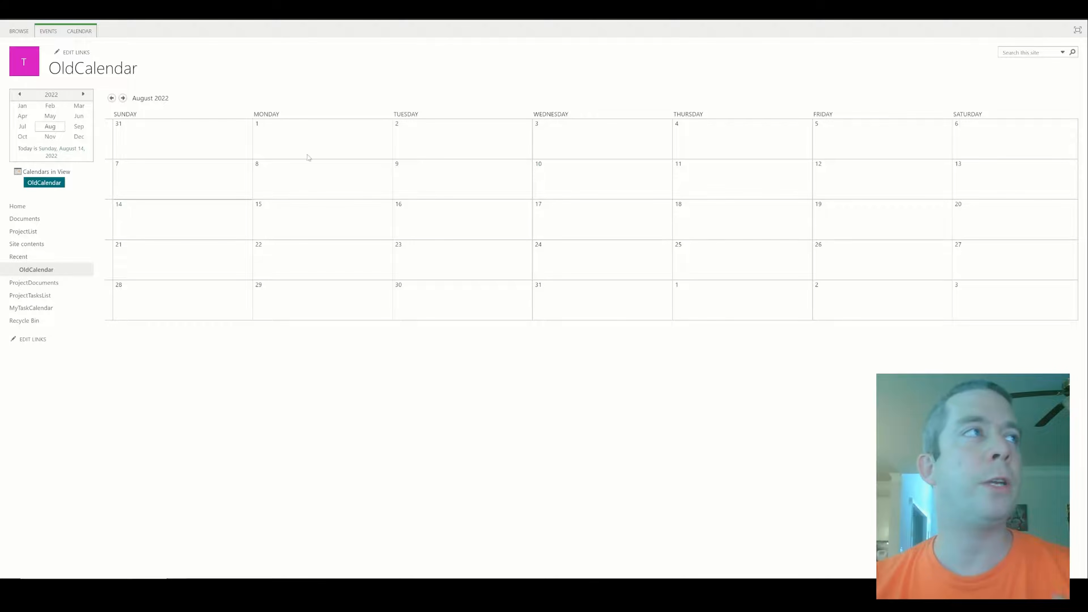
left_click(523, 154)
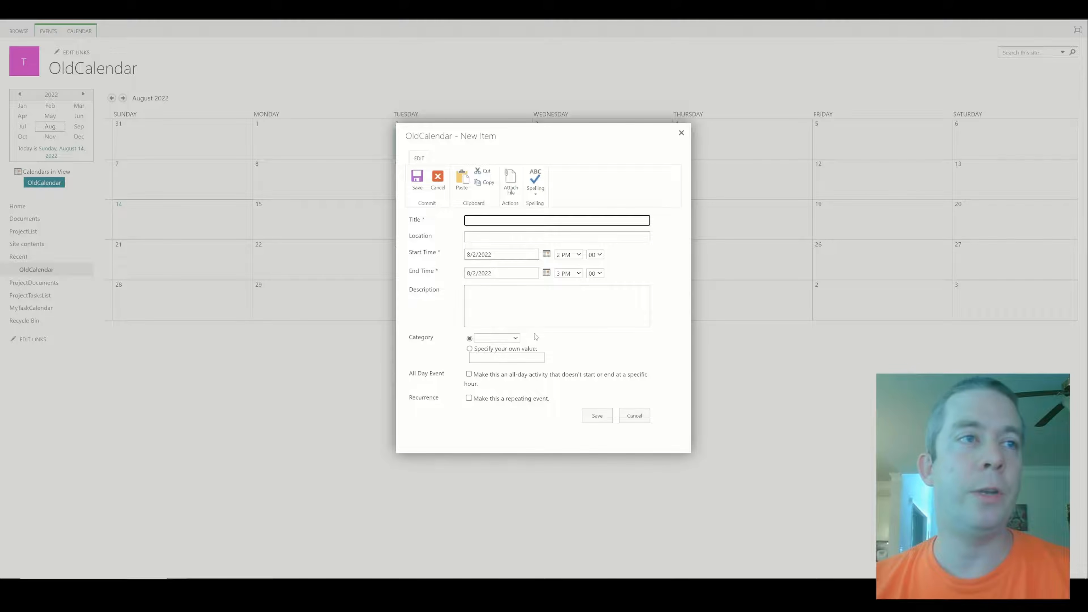
left_click(469, 398)
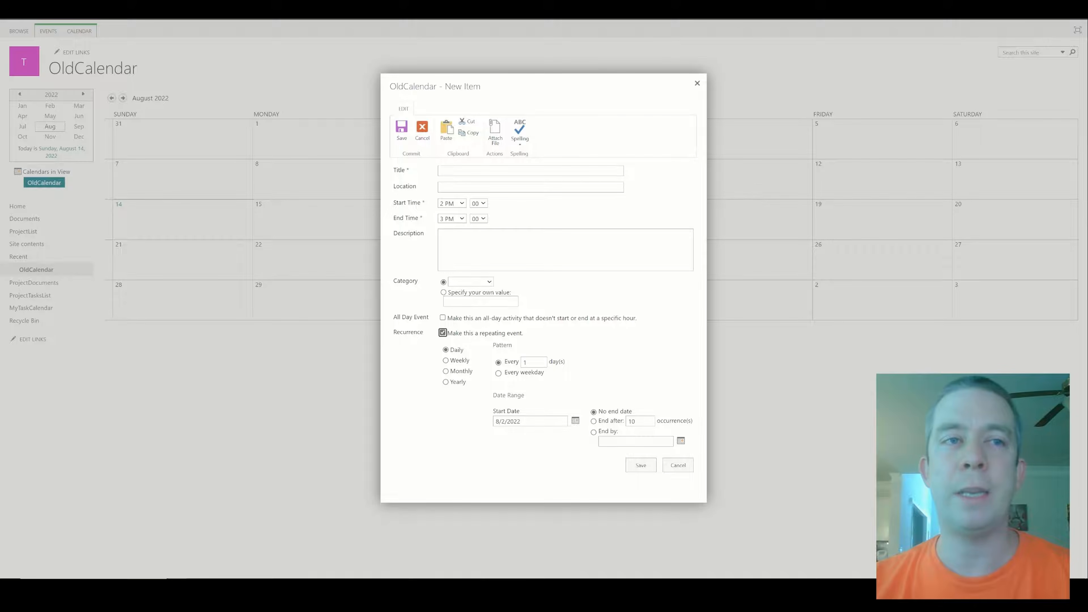
left_click(594, 413)
double_click(530, 363)
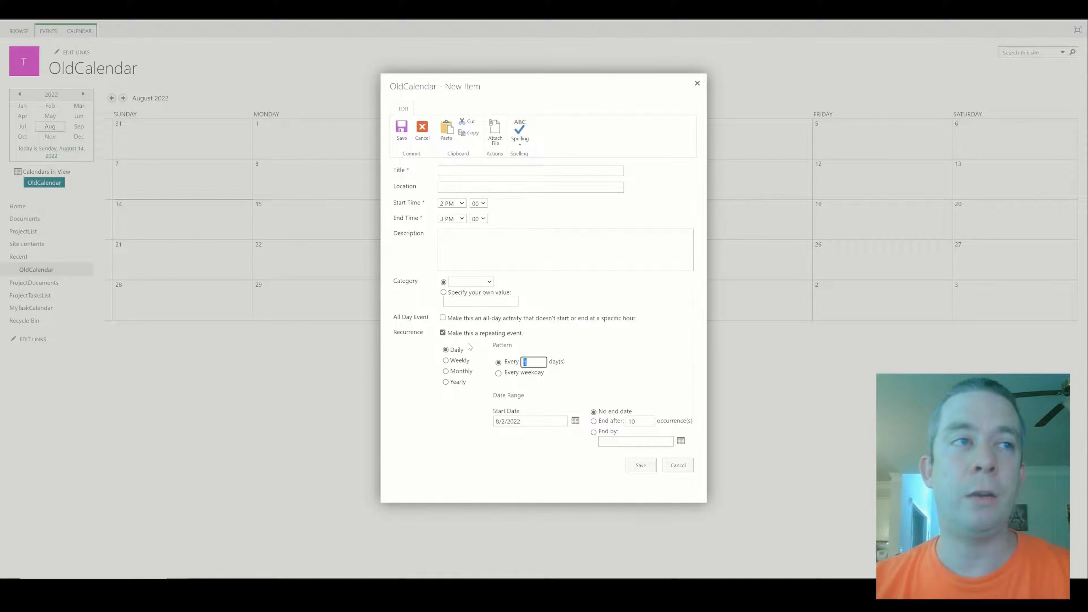
left_click(678, 466)
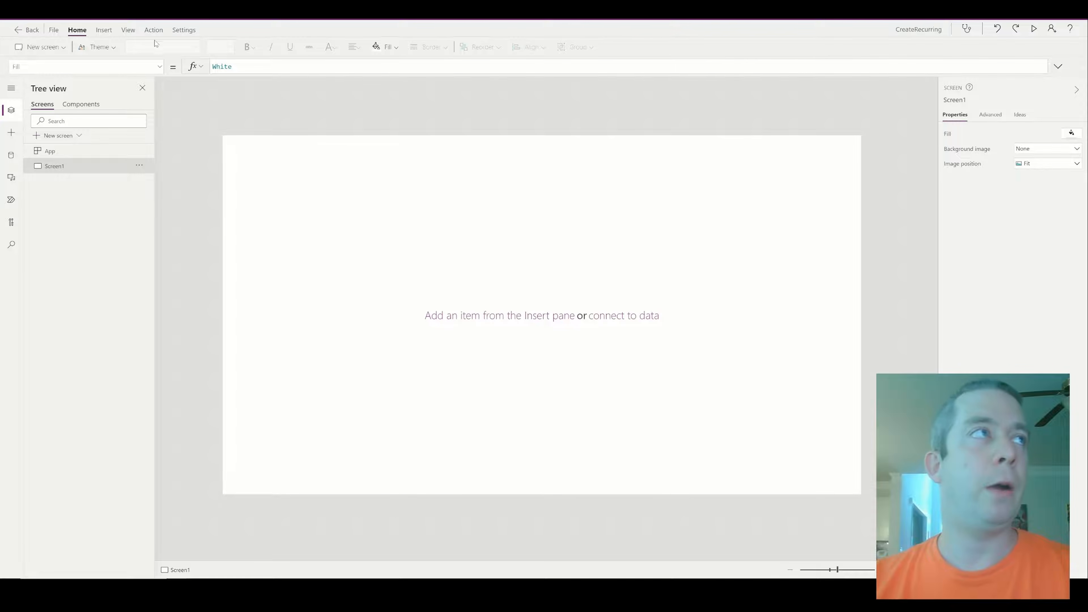
Step: Switch to the CreateRecurring app in Power Apps Studio and place a date picker on Screen1 at X 135, Y 275
left_click(102, 30)
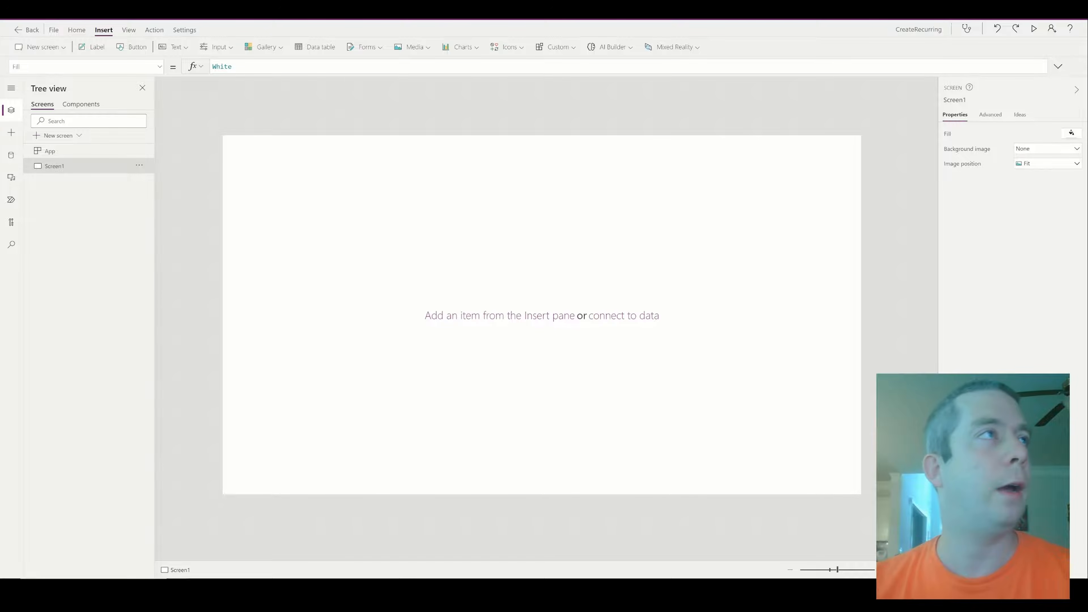
left_click(234, 48)
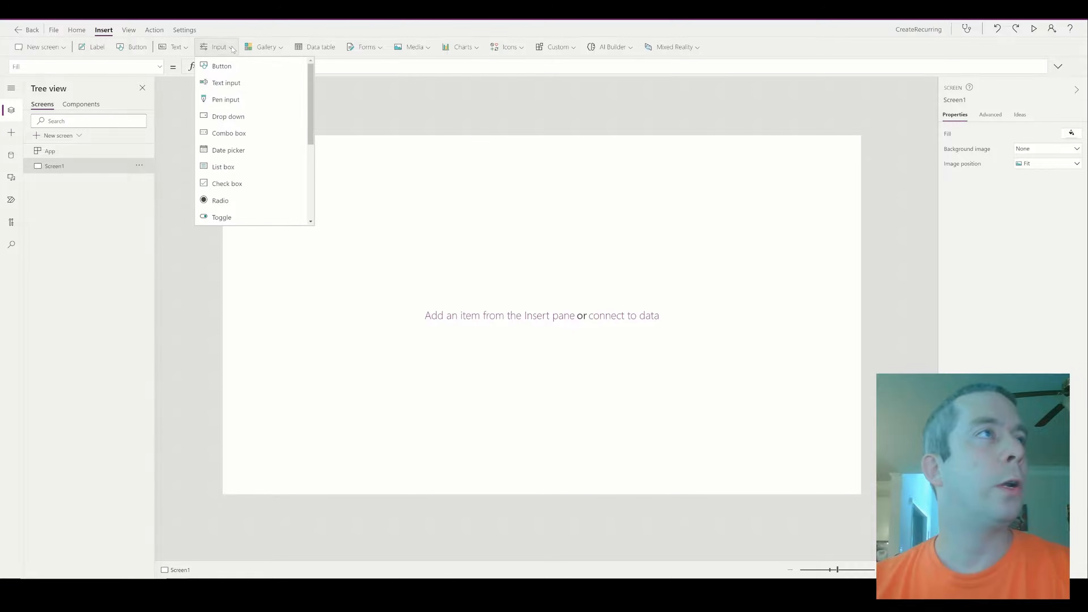
left_click(390, 231)
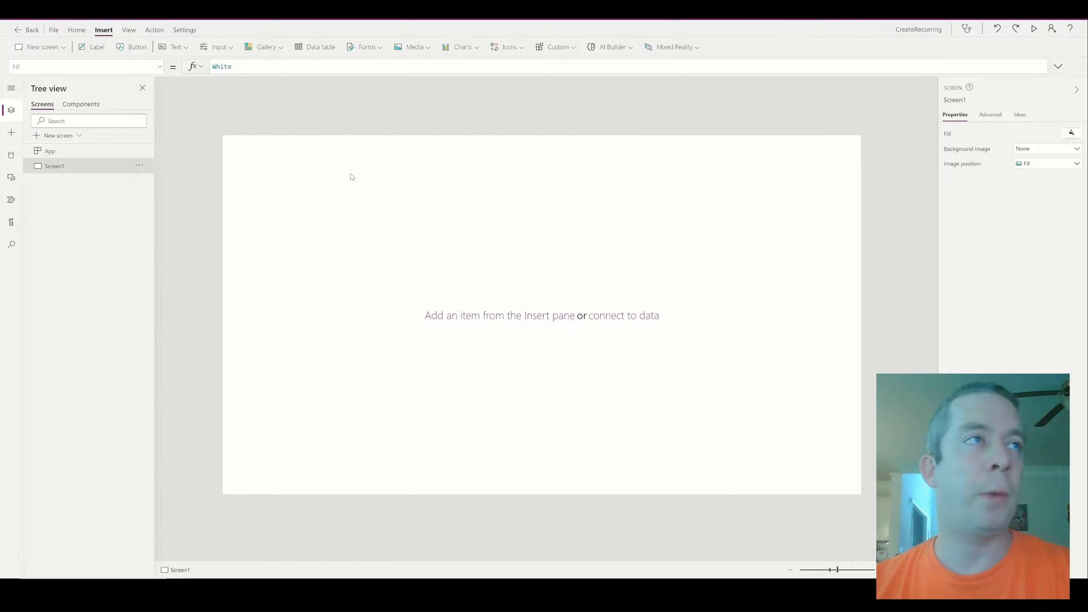
left_click_drag(340, 165, 390, 276)
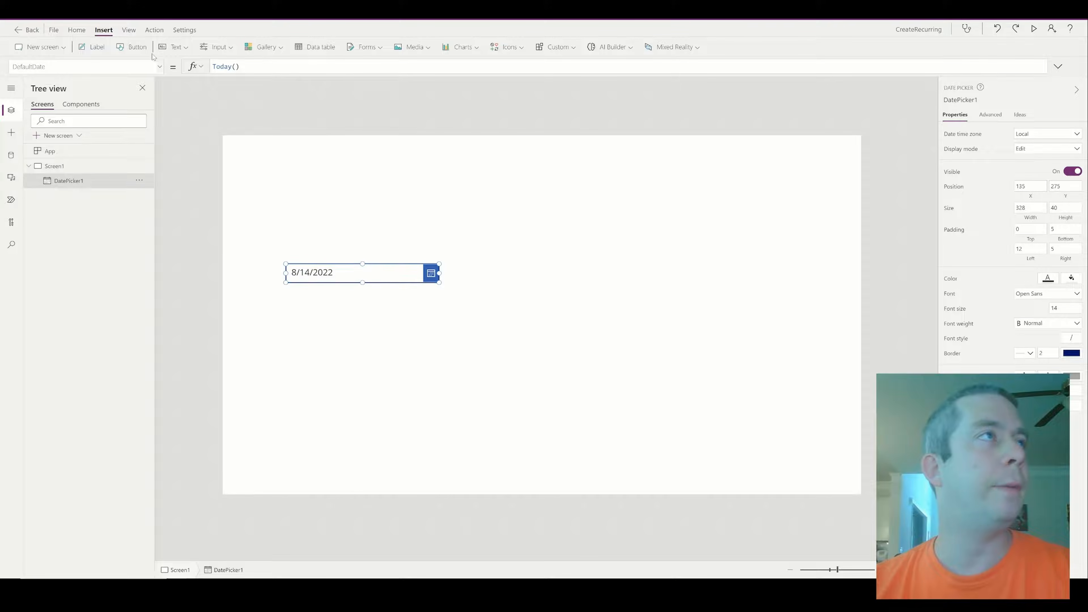
Step: Add two text inputs beside the date picker, one level with it and one directly above, leaving room for labels
left_click(216, 47)
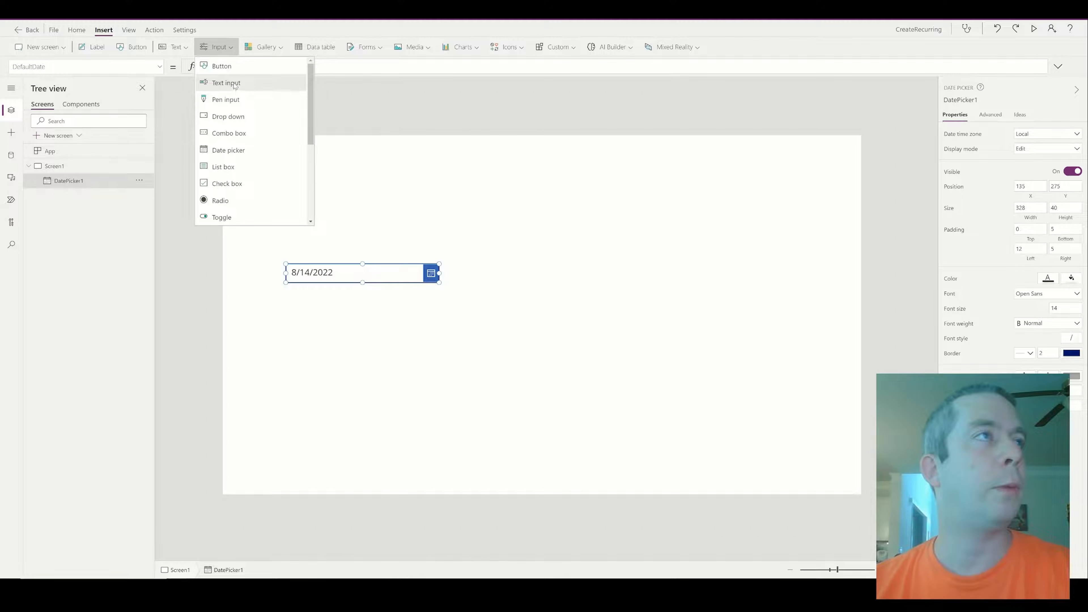
left_click(235, 86)
left_click_drag(318, 165, 569, 275)
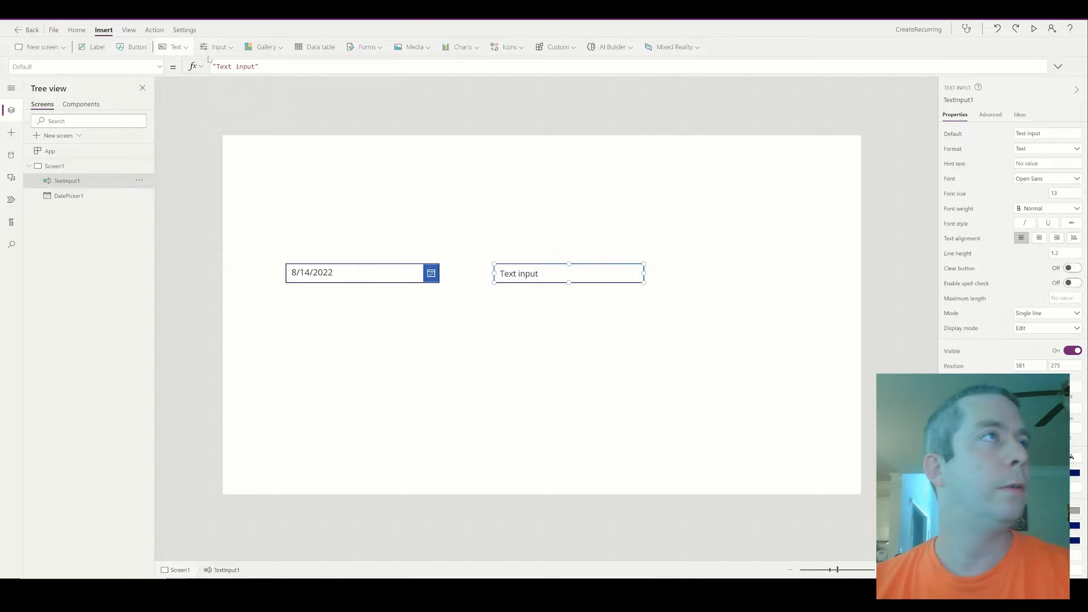
left_click(216, 47)
left_click(235, 85)
left_click_drag(328, 167, 572, 235)
left_click_drag(549, 275, 602, 277)
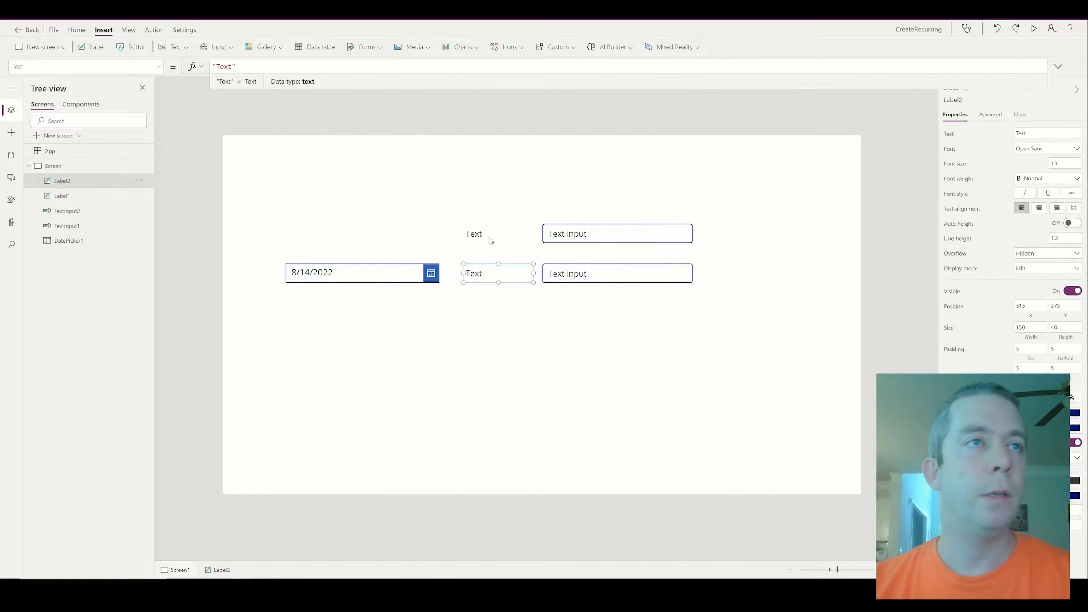
Step: Set the label beside the upper text input to "Recur" and the one beside the lower input to "Day"
left_click(491, 241)
double_click(231, 66)
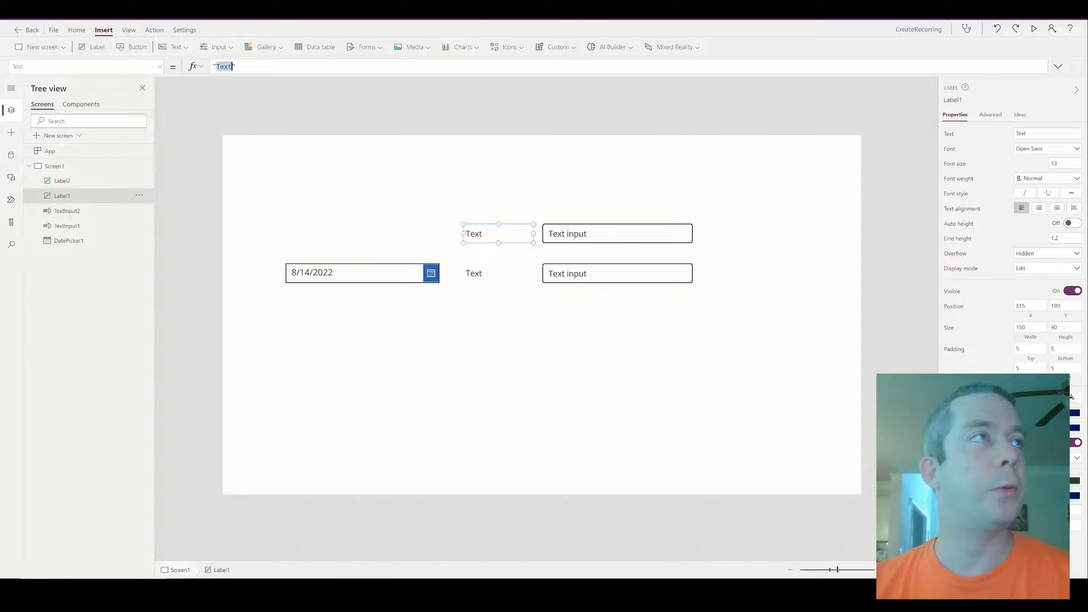
type("Recur")
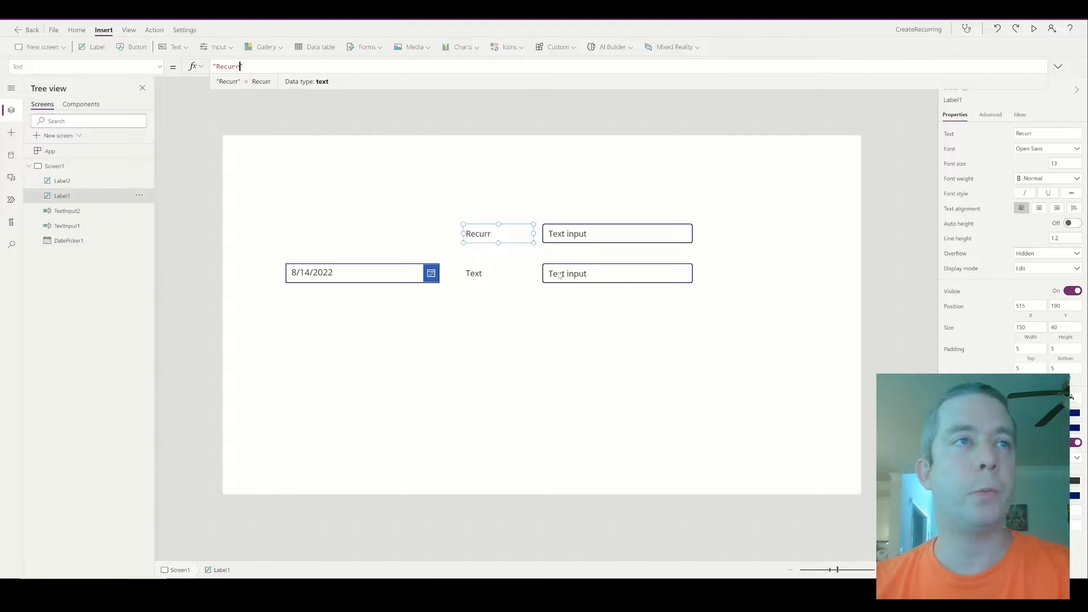
left_click(484, 274)
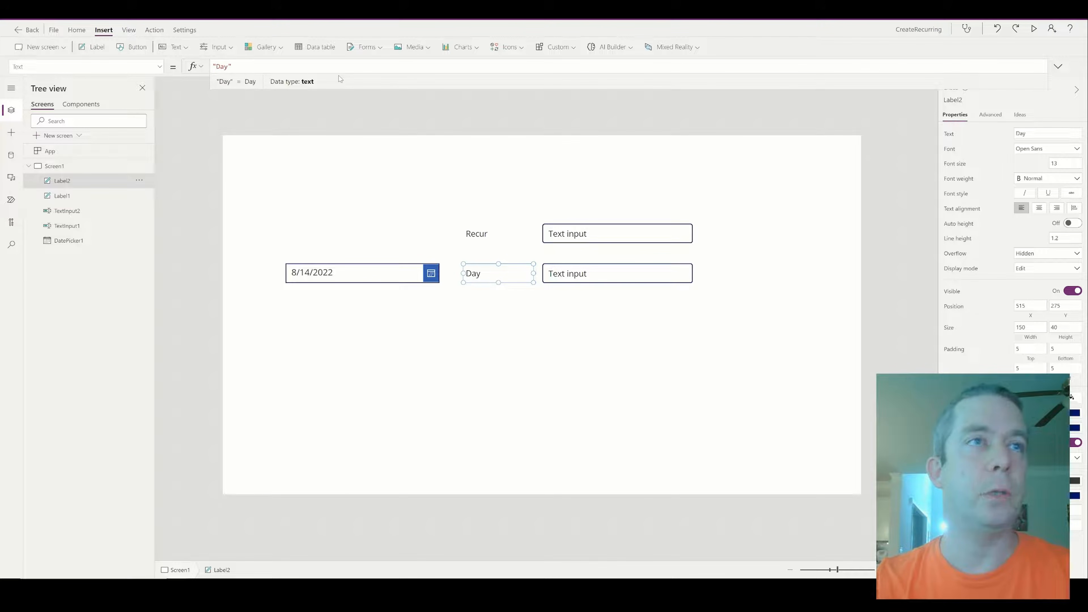
left_click(497, 286)
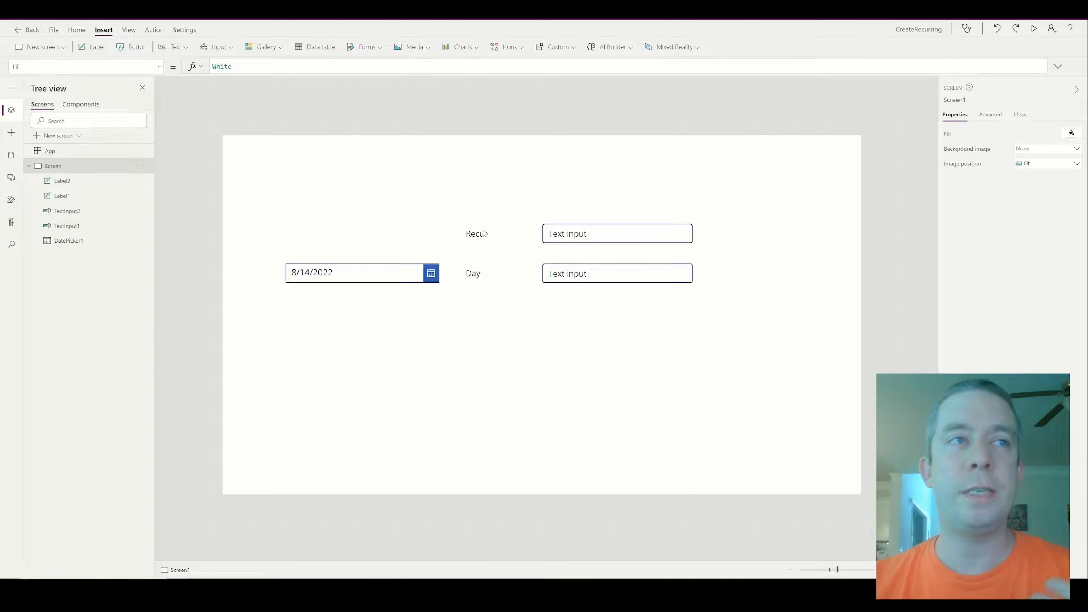
Step: Change the text of the label beside the lower text input to "Days"
left_click(486, 275)
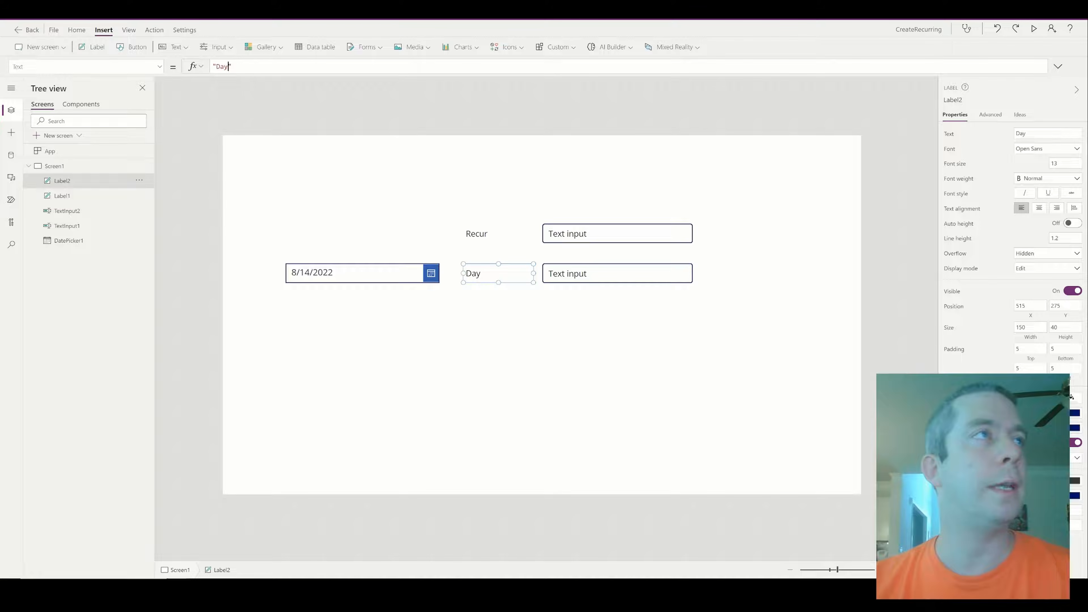
left_click(460, 259)
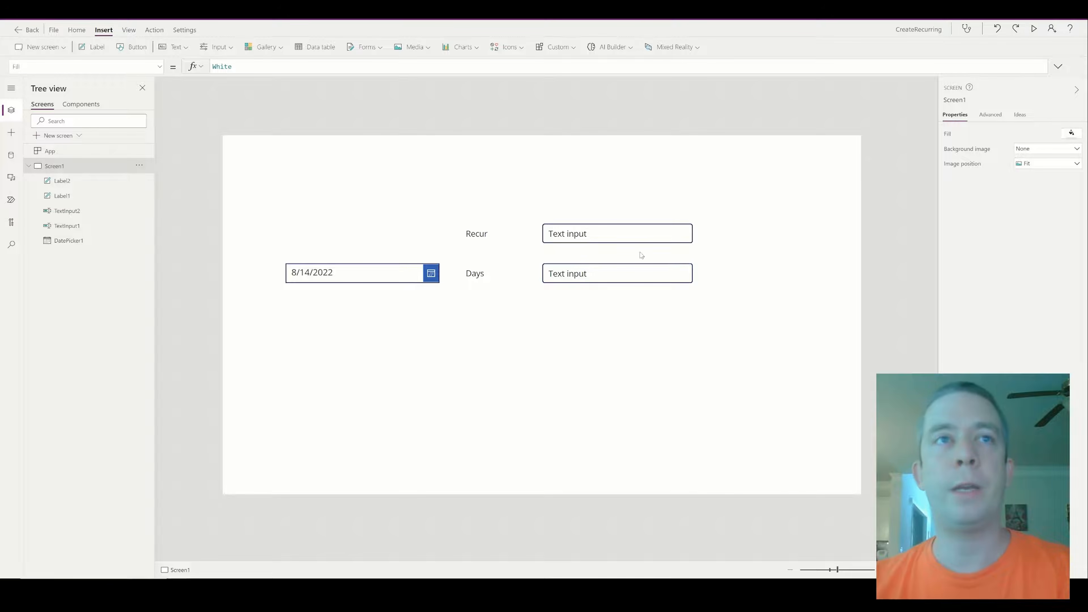
Step: Preview the app and enter 3 in the Recur field and 7 in the Days field
left_click(648, 238)
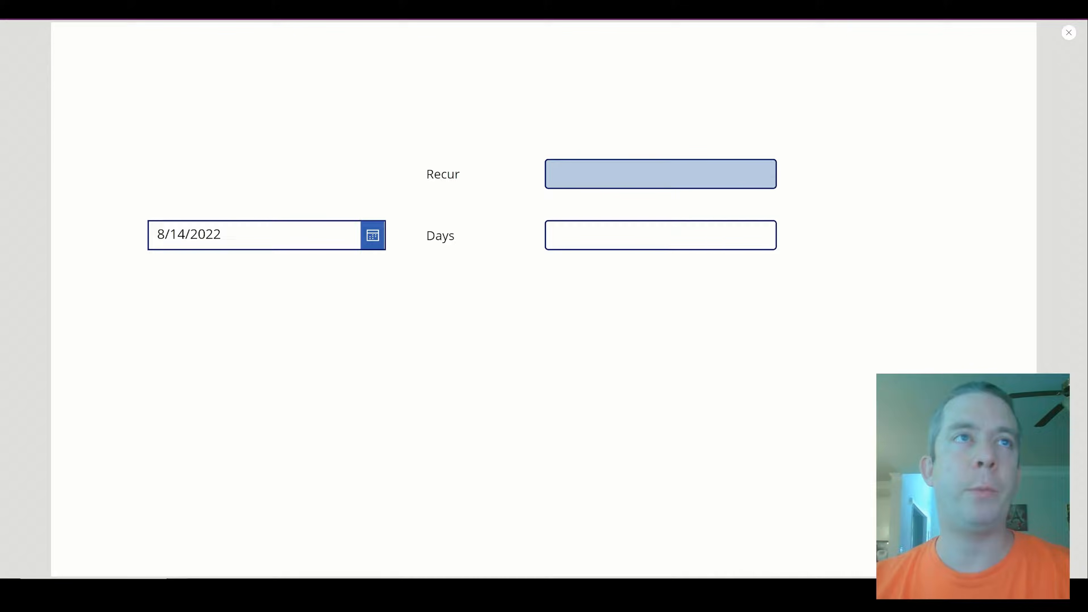
left_click(660, 175)
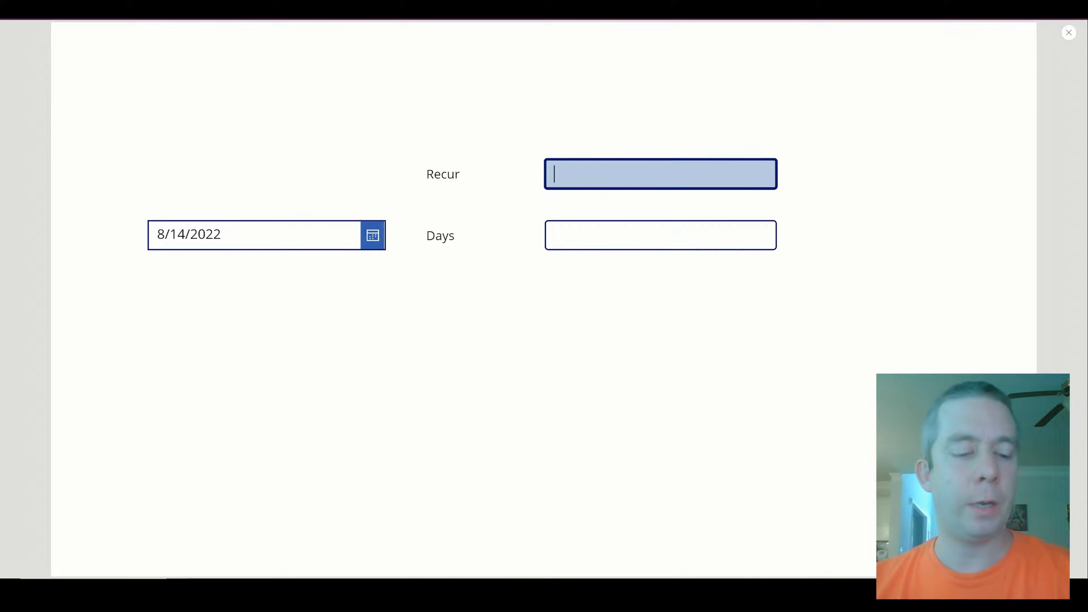
type("3")
key("Tab")
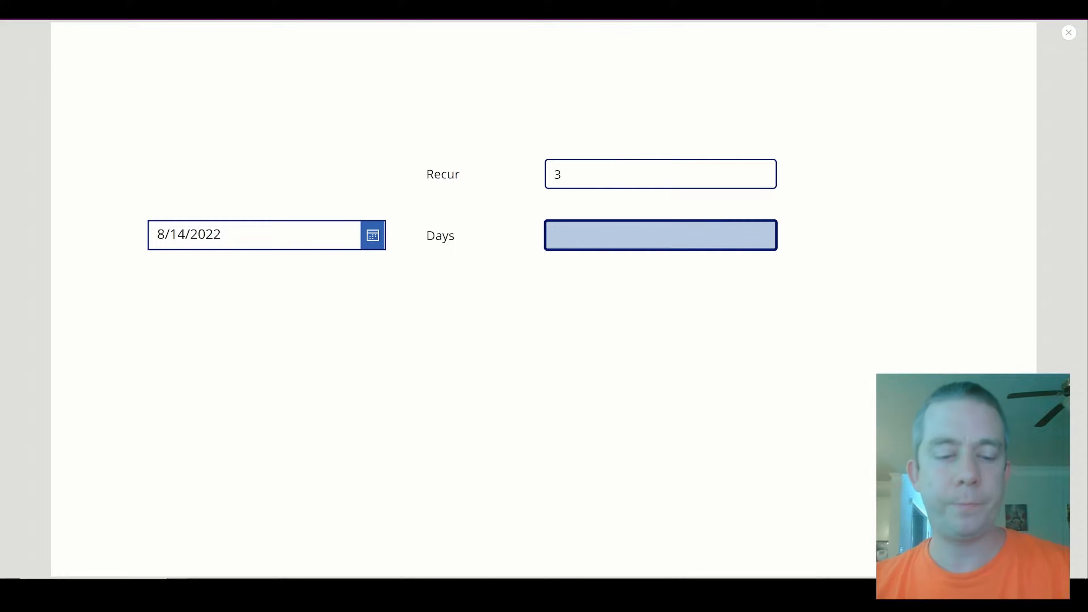
type("7")
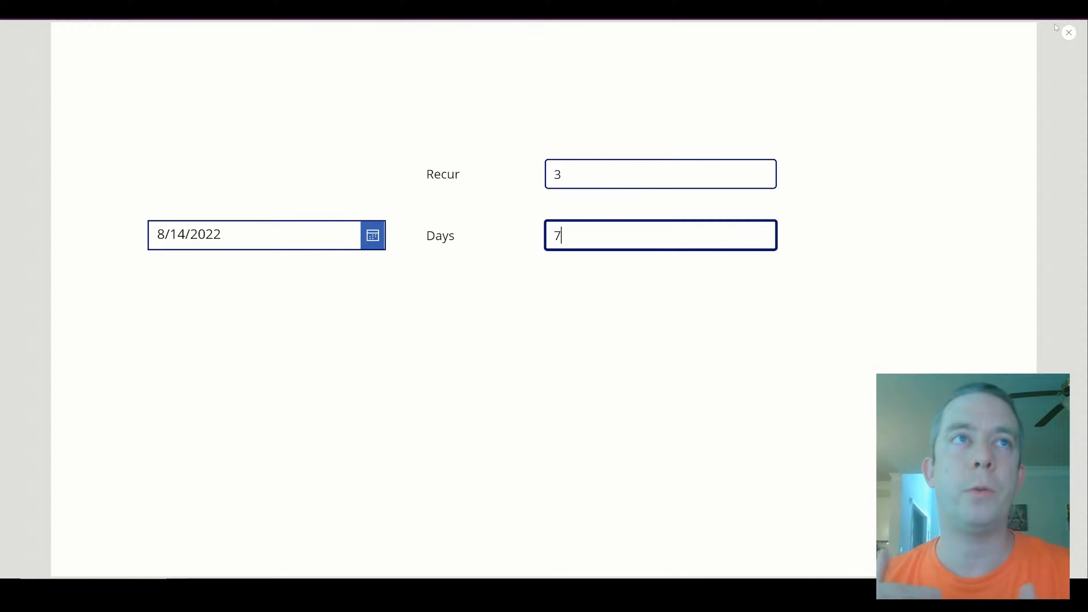
left_click(1084, 129)
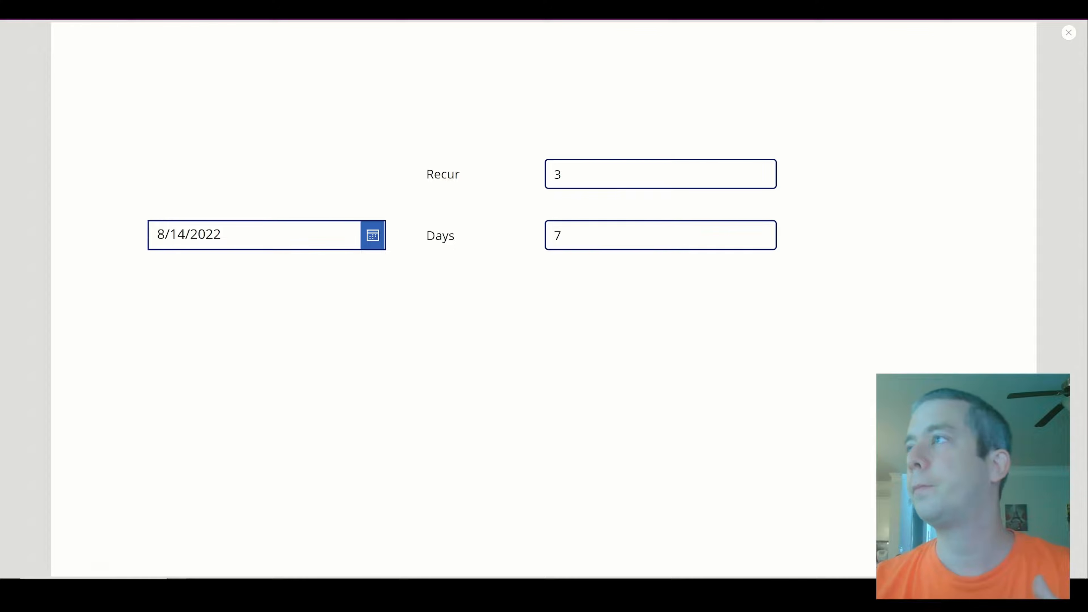
Step: Switch to the browser article "Collecting an item multiple times in a collection" and examine its formulas and working example
left_click_drag(1087, 125, 380, 70)
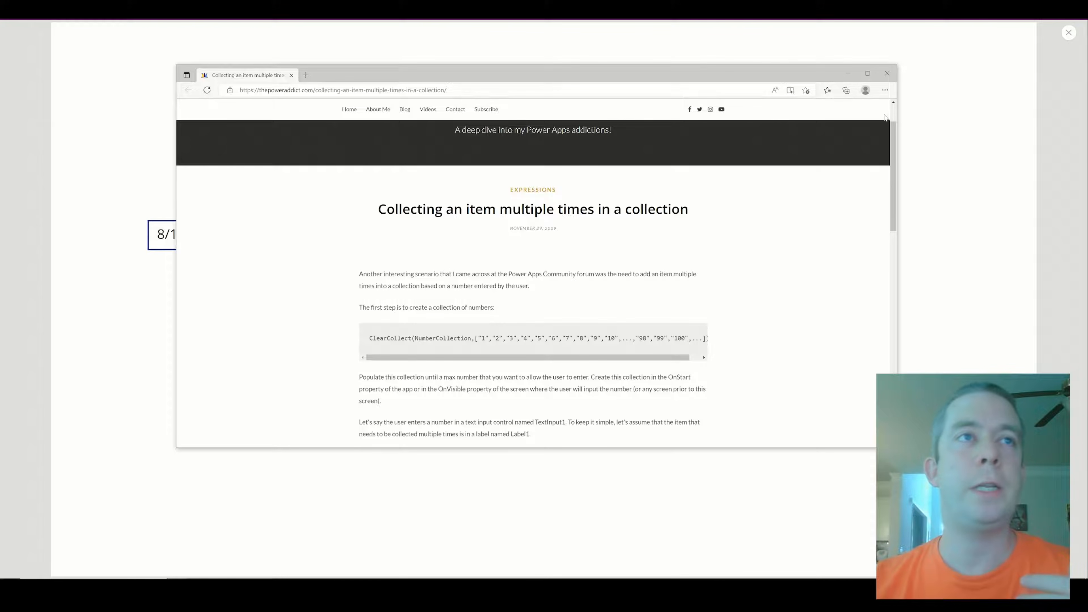
left_click(868, 74)
scroll(579, 253, "down", 10)
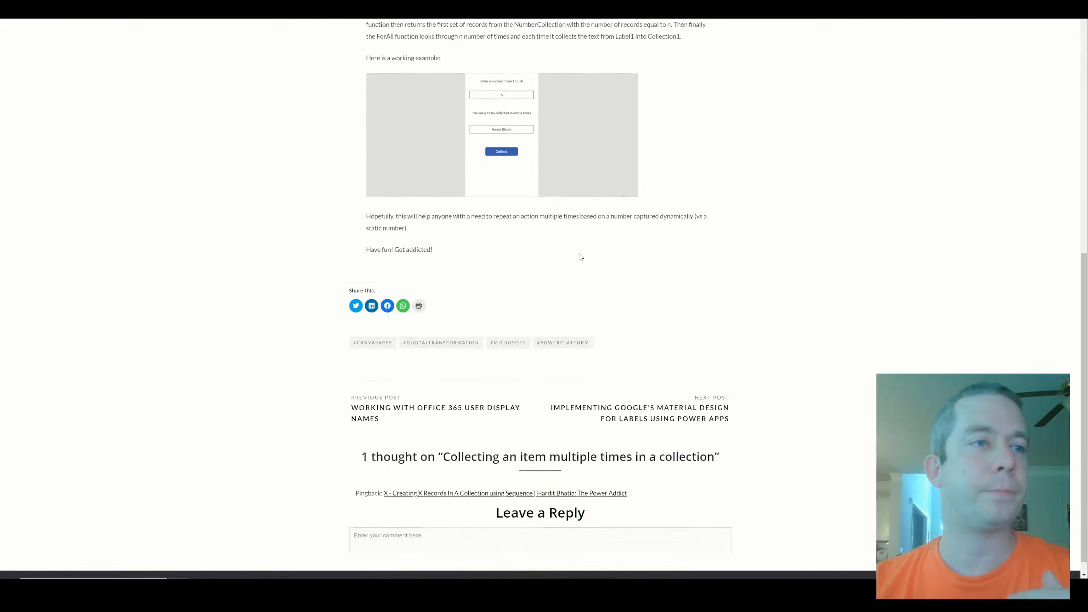
scroll(579, 254, "down", 1)
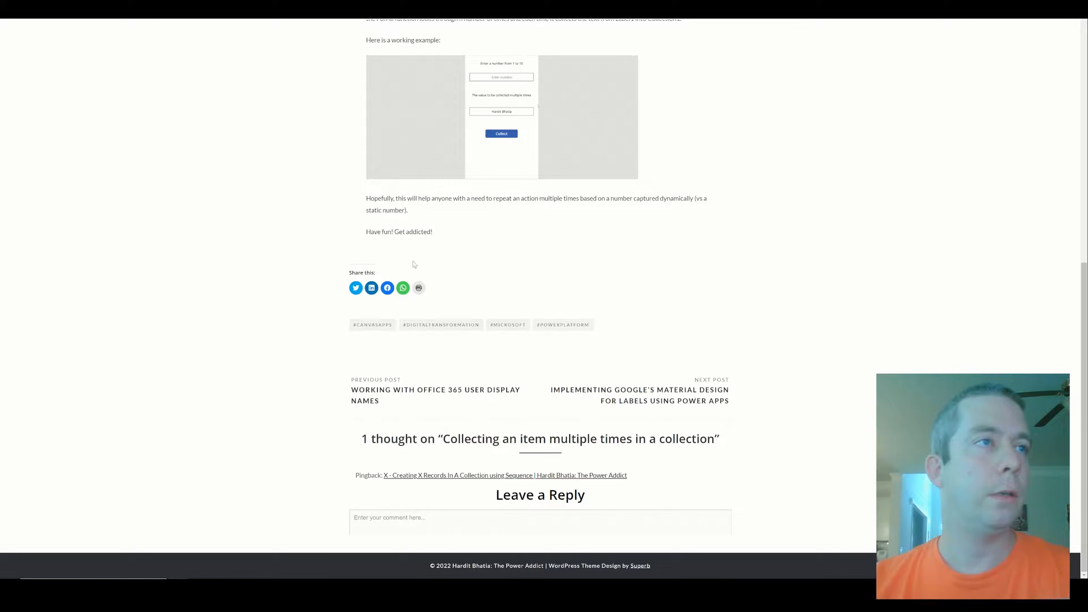
scroll(415, 263, "up", 12)
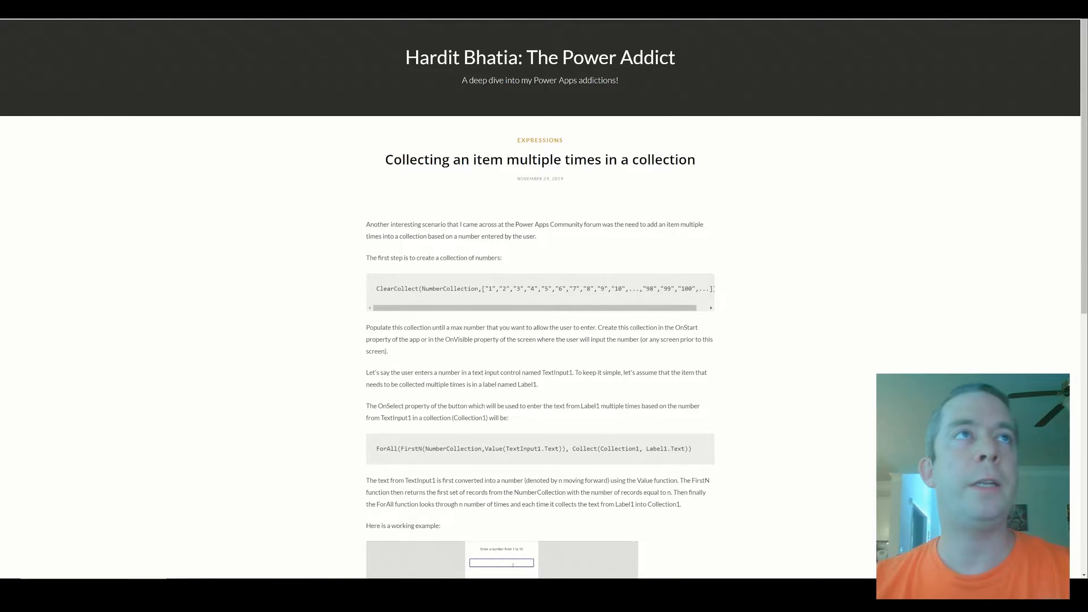
scroll(464, 145, "down", 2)
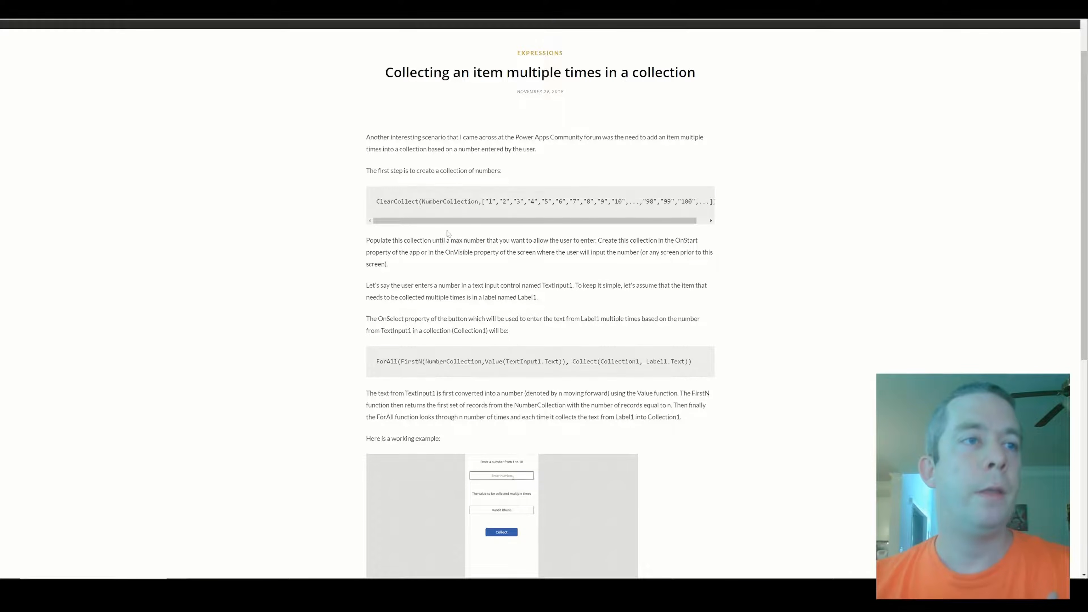
scroll(447, 232, "down", 6)
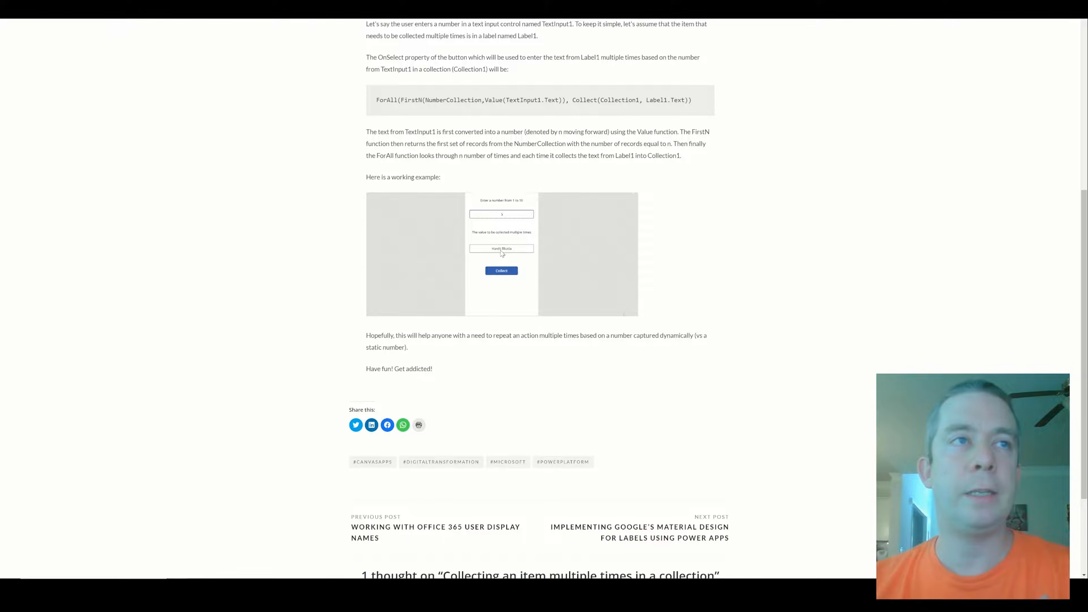
scroll(518, 299, "up", 5)
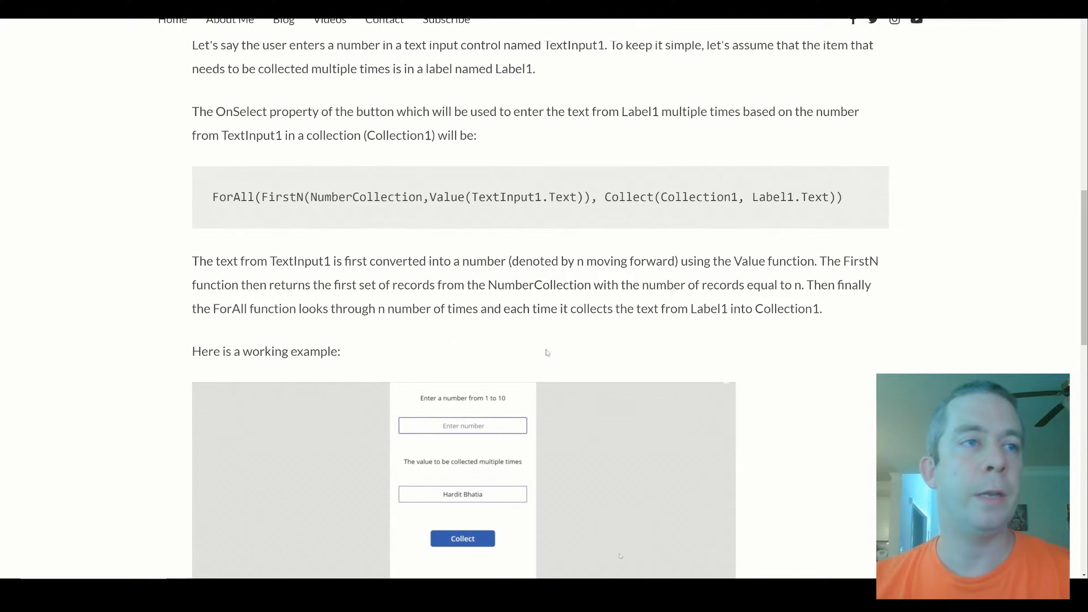
left_click_drag(518, 356, 533, 309)
scroll(545, 315, "down", 5)
left_click(818, 311)
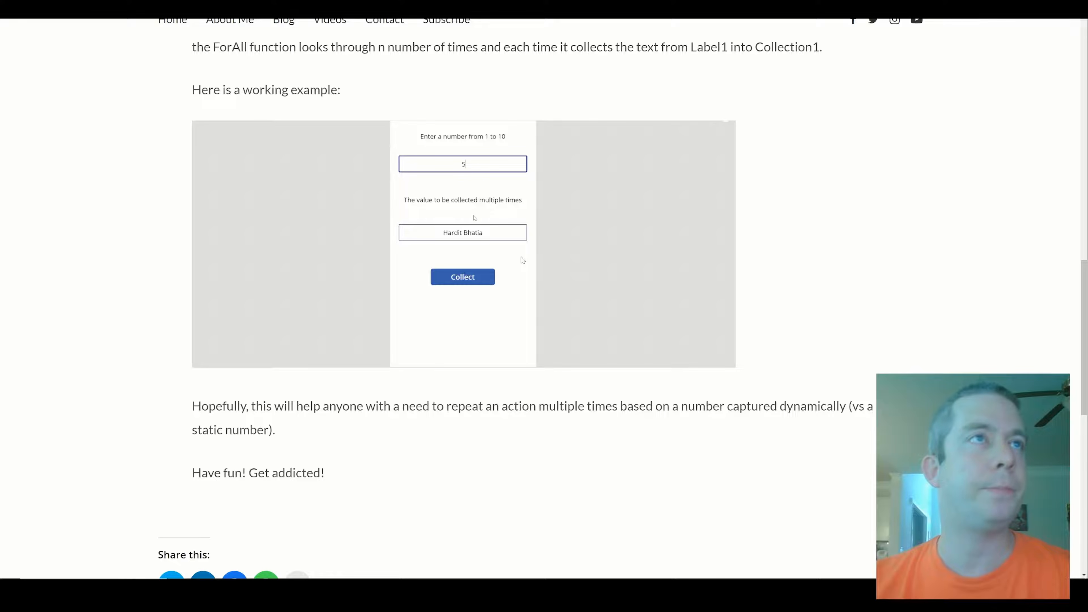
scroll(523, 260, "down", 3)
scroll(603, 274, "up", 7)
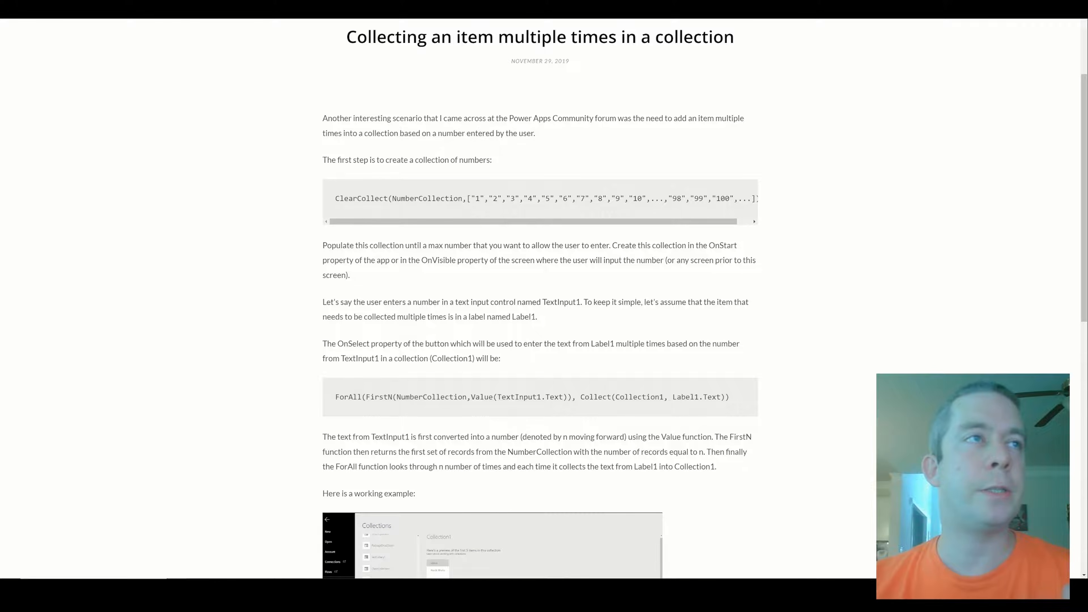
Step: Copy the article's ClearCollect formula for NumberCollection, return to Power Apps Studio and leave the app preview
left_click_drag(335, 198, 749, 204)
key("ctrl+c")
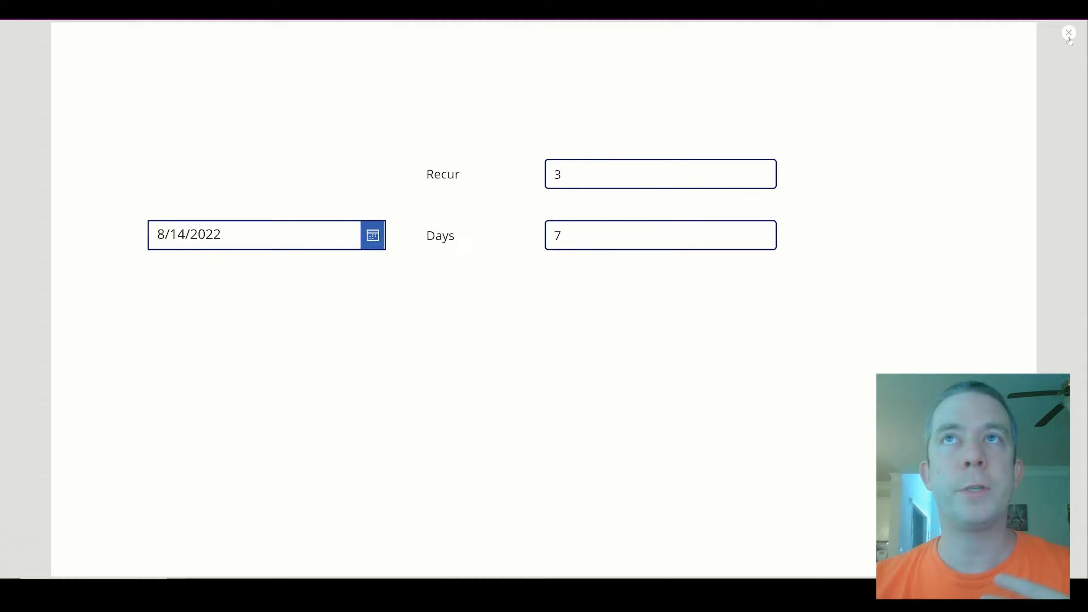
key("Escape")
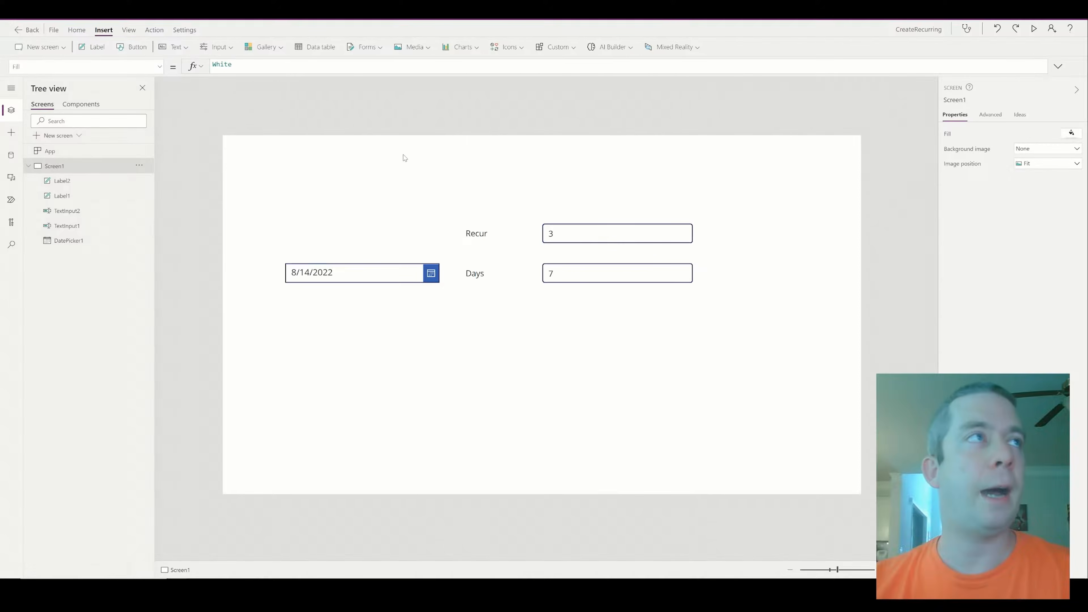
Step: Add a button with the text "CollectMyNumbers" at X 125, Y 55 and enlarge it to 233 by 66
left_click(132, 47)
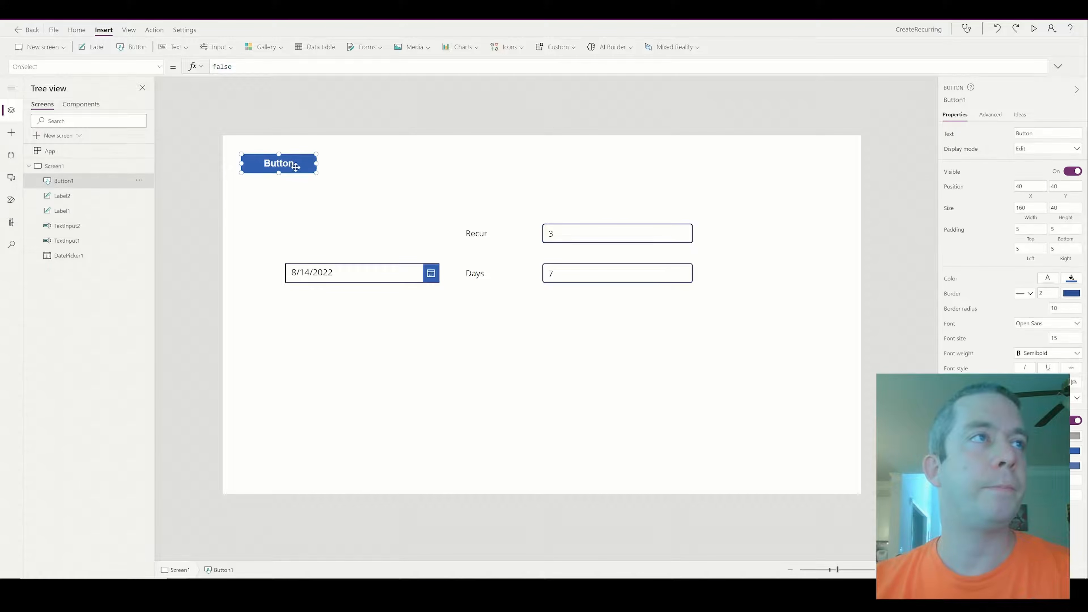
left_click_drag(295, 167, 335, 175)
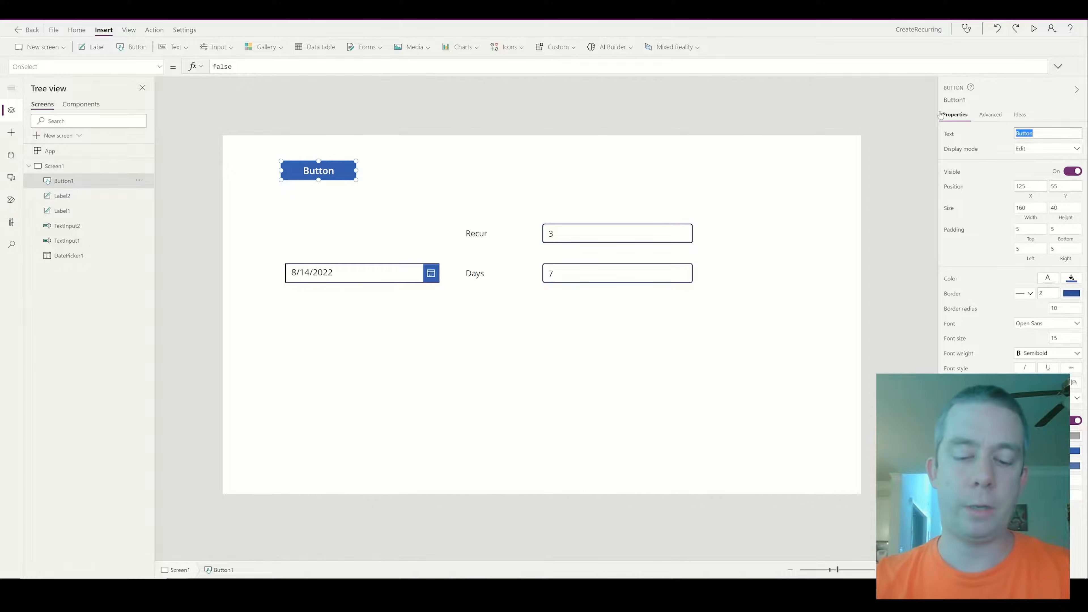
type("CollectMyNum")
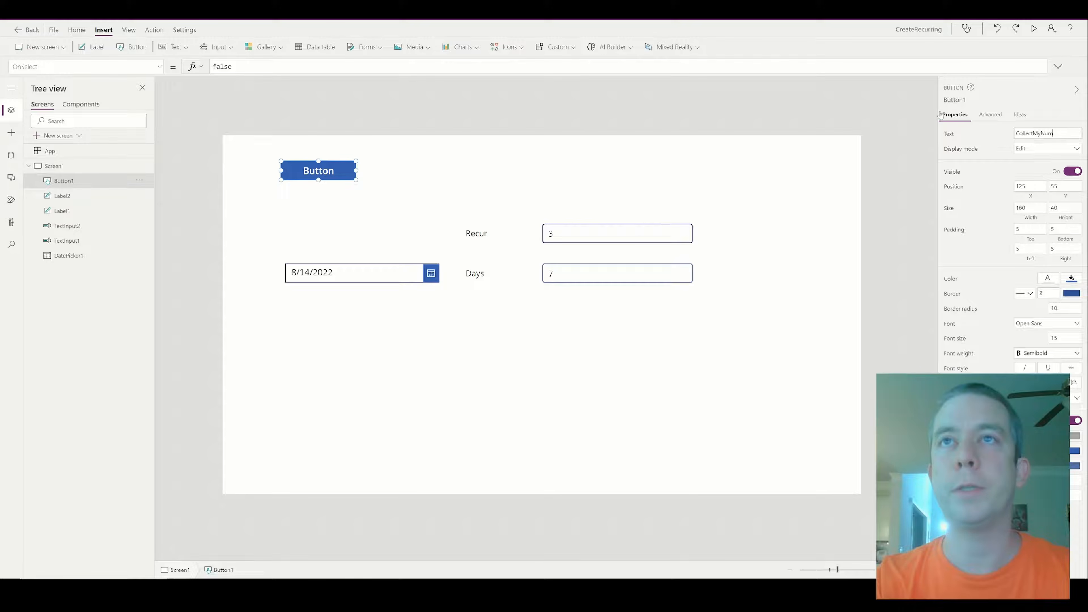
type("bers")
left_click(474, 175)
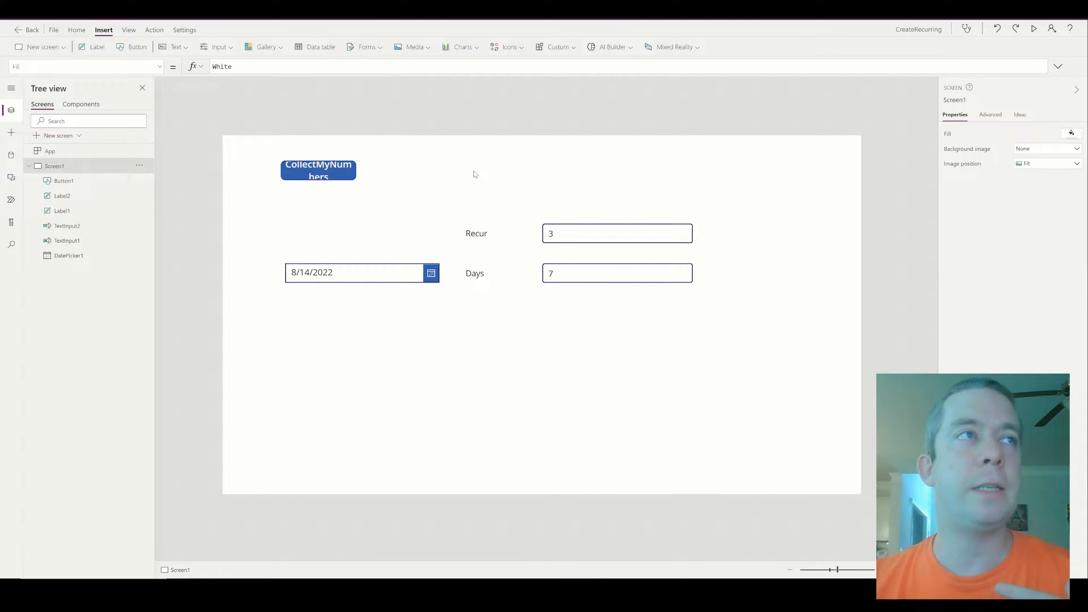
left_click(350, 176)
left_click_drag(356, 180, 390, 193)
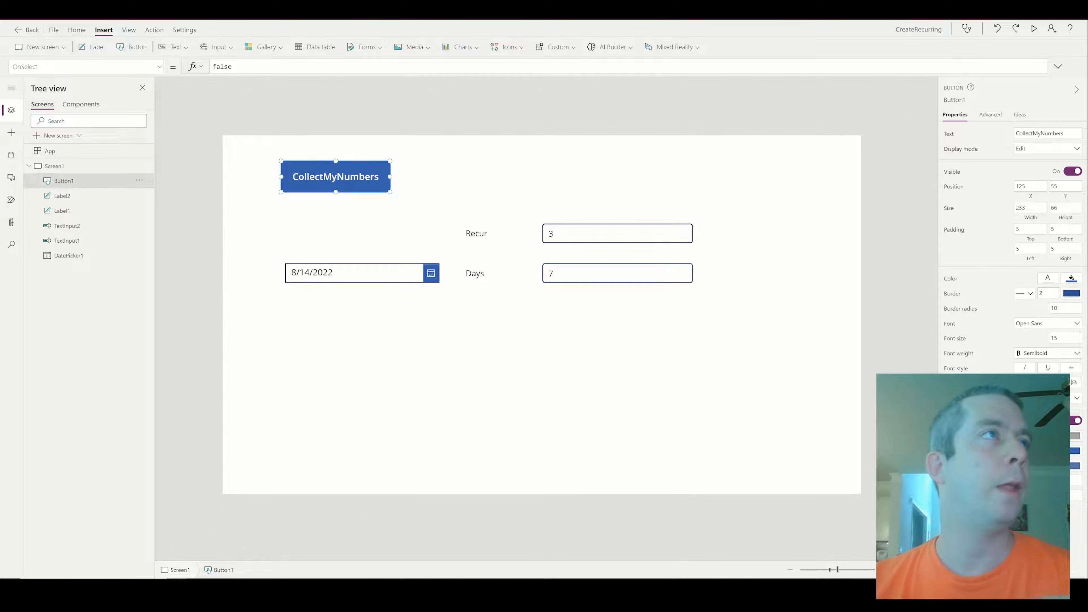
Step: Set the CollectMyNumbers button's OnSelect to the copied ClearCollect formula, editing the NumberCollection list to run from "1" through "20"
left_click_drag(241, 67, 191, 67)
key("ctrl+v")
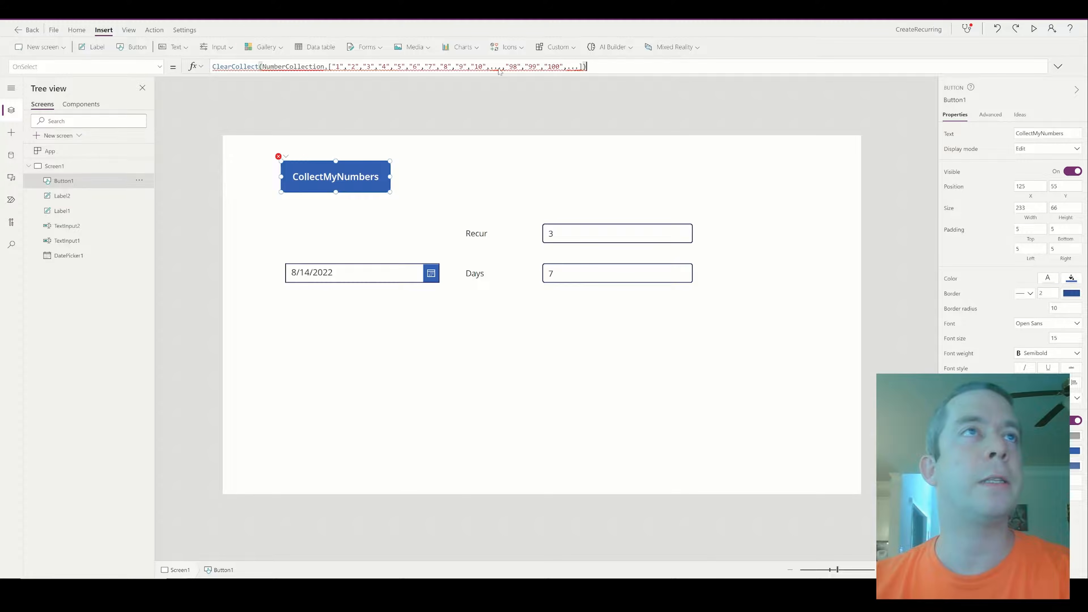
left_click(498, 67)
key("BackSpace")
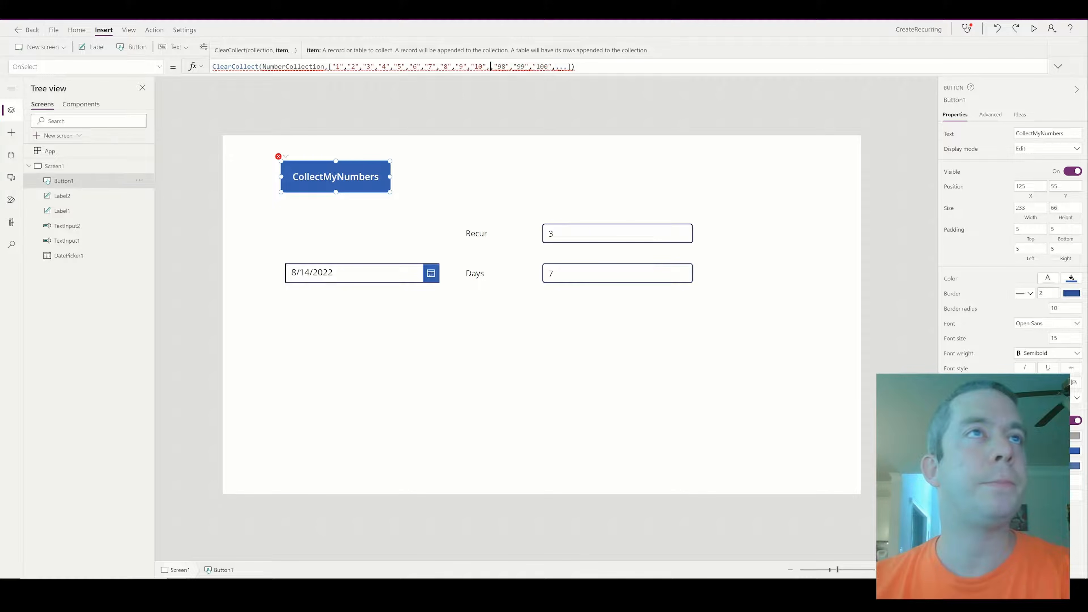
left_click_drag(569, 66, 514, 67)
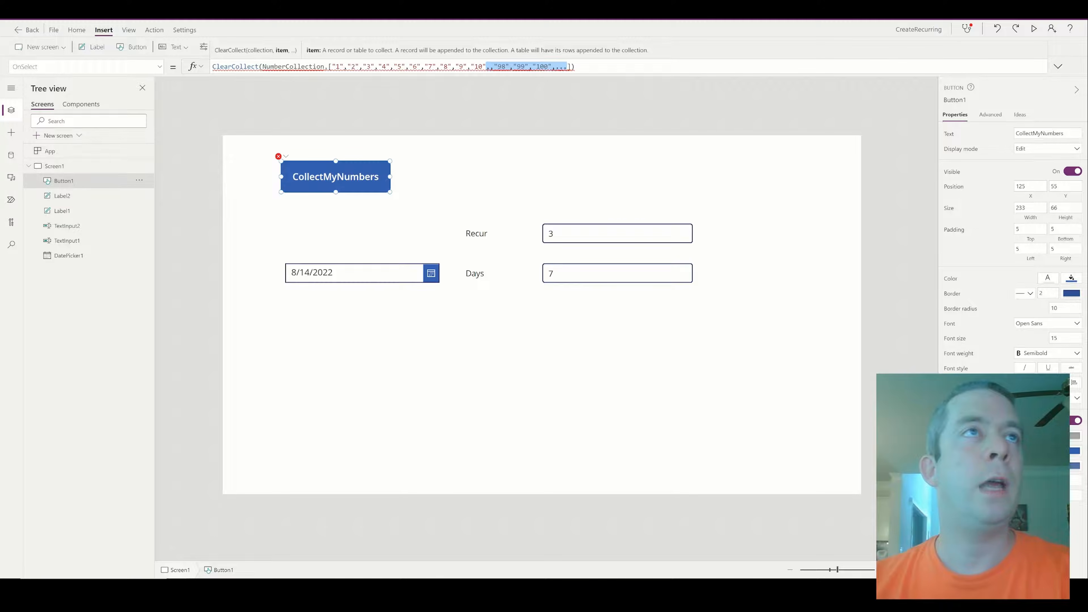
type("\"11\",\"12\",\"13\",\"14\",\"15\",\"16\",\"17\",\"18\",\"19\",\"20\"")
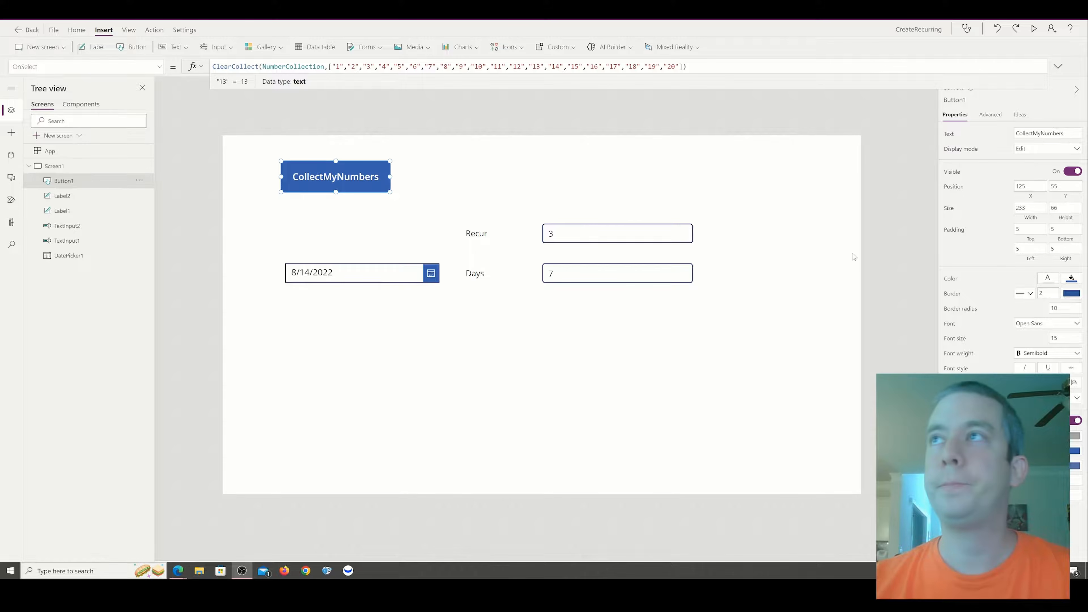
Step: Switch to the browser article and copy its ForAll formula that collects Label1.Text into Collection1
key("alt+Tab")
scroll(394, 223, "down", 6)
scroll(364, 222, "up", 3)
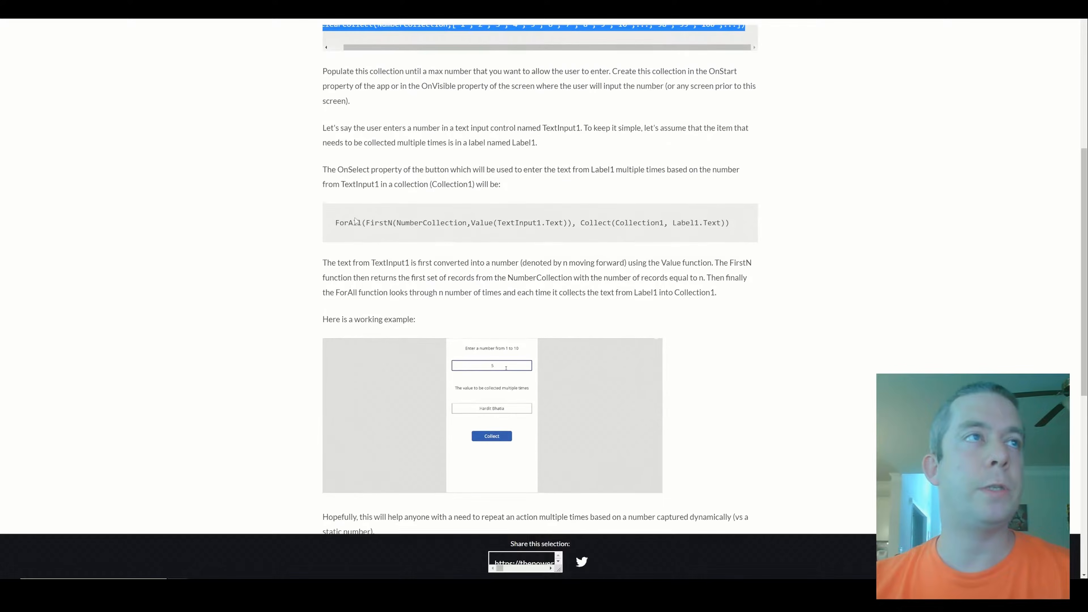
left_click_drag(336, 222, 708, 222)
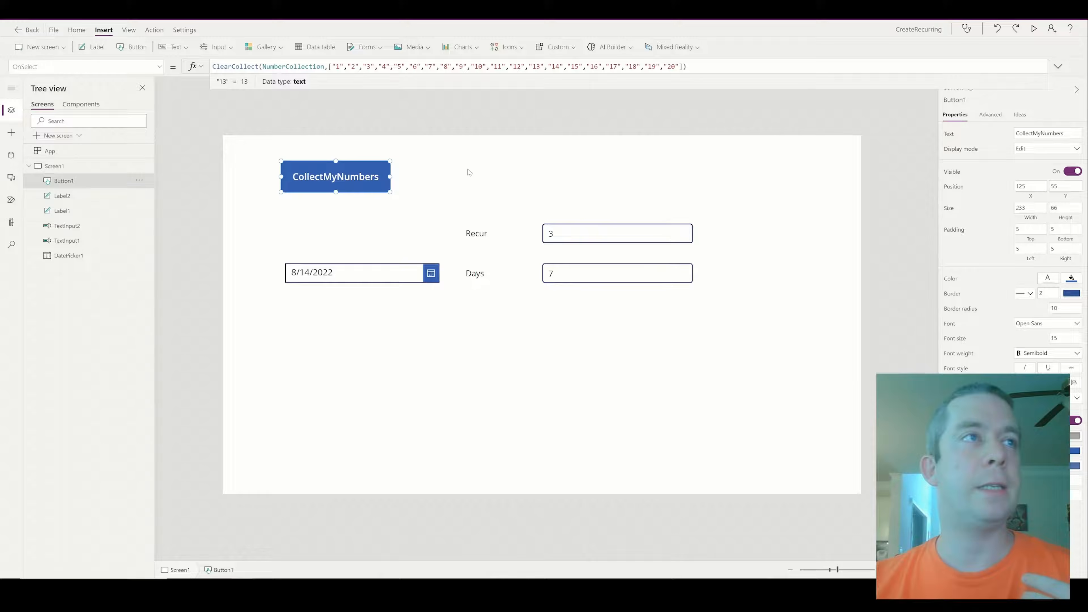
Step: In Power Apps Studio, add a 201 by 66 button at X 441, Y 55 with OnSelect ForAll(FirstN(NumberCollection,Value(TextInput1.Text)), Collect(Collection1, Label1.Text))
left_click(471, 180)
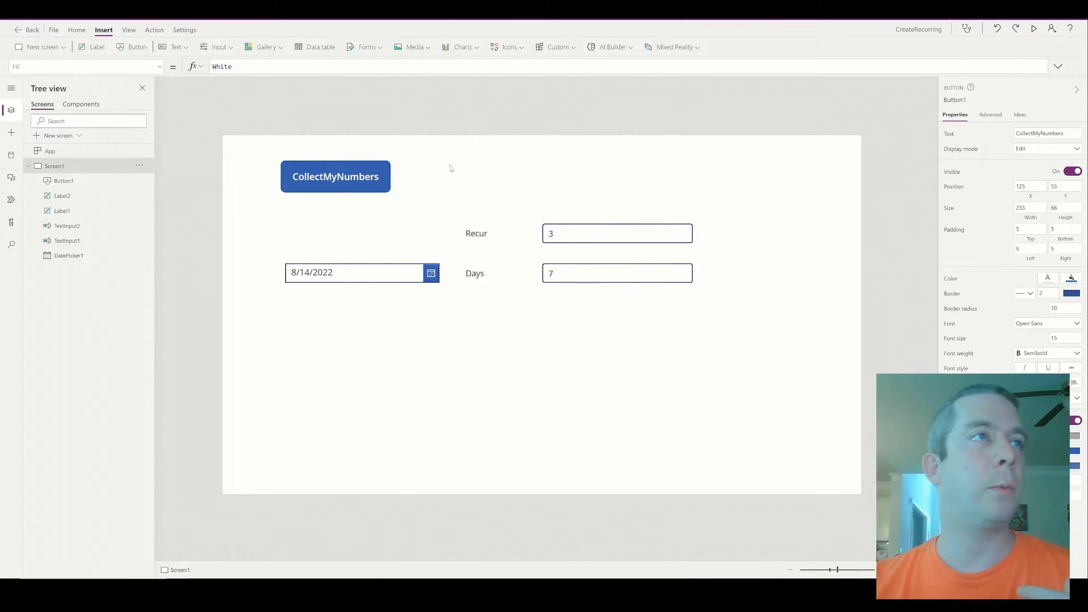
left_click_drag(134, 54, 523, 191)
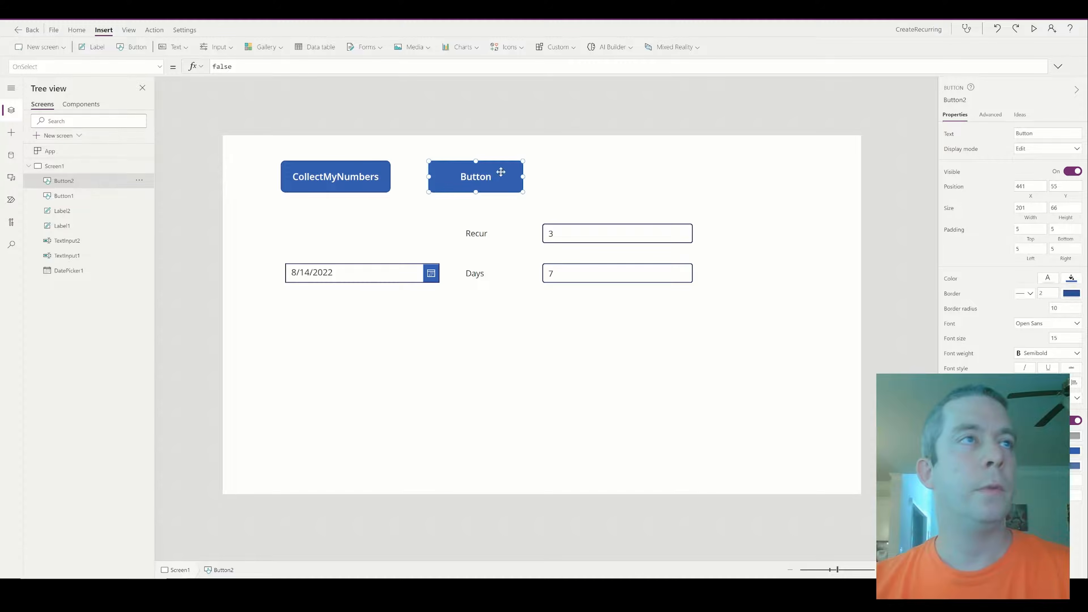
type("ForAll(FirstN(NumberCollection,Value(TextInput1.Text)), Collect(Collection1, Label1.Text))")
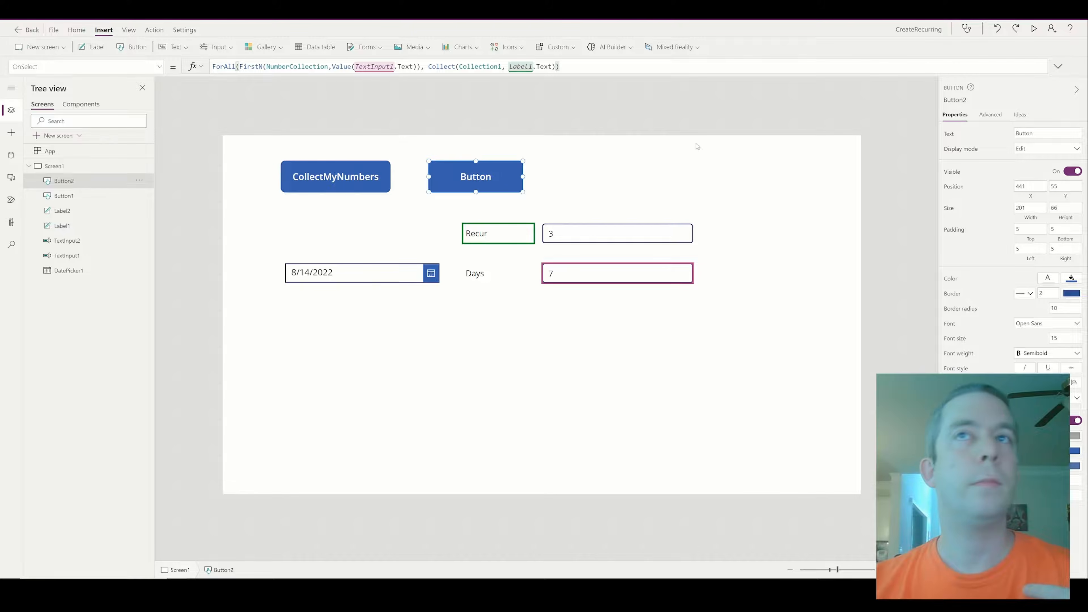
Step: Set the second button's text to "MyDays"
left_click(1037, 133)
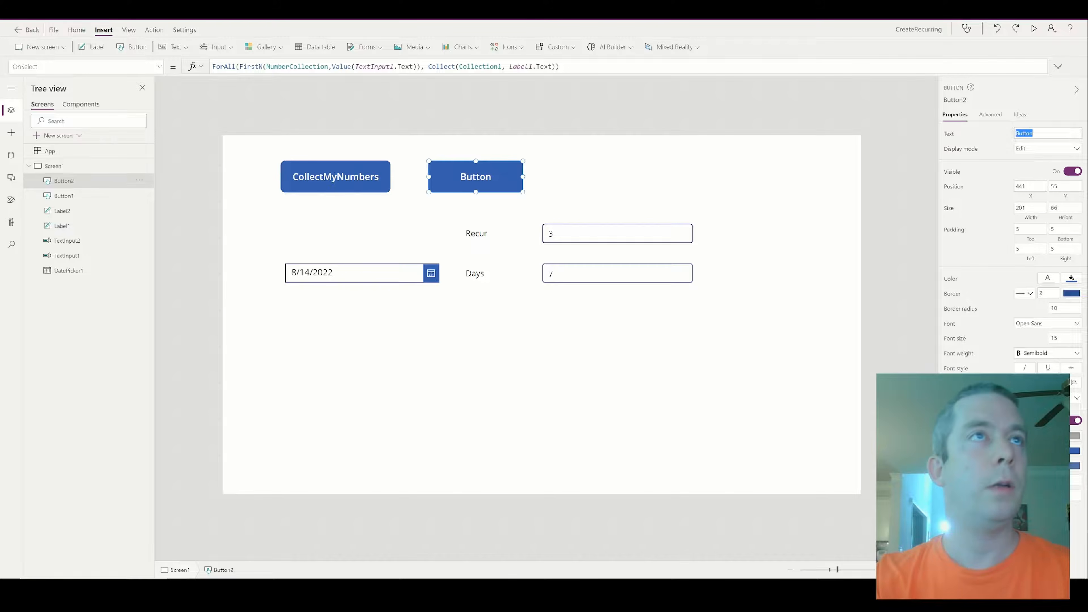
type("MyDa")
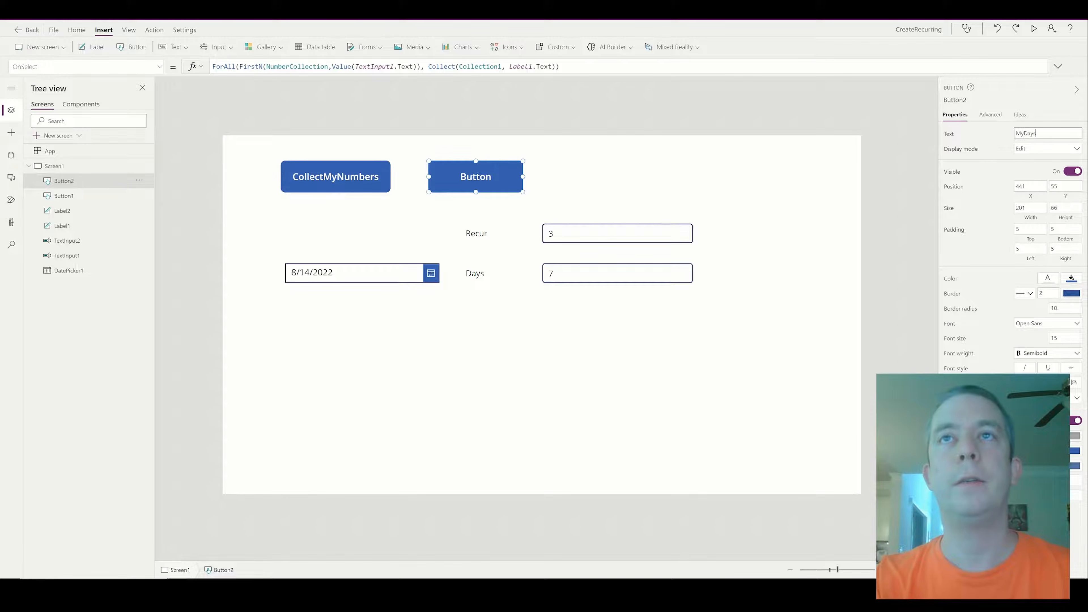
type("ys")
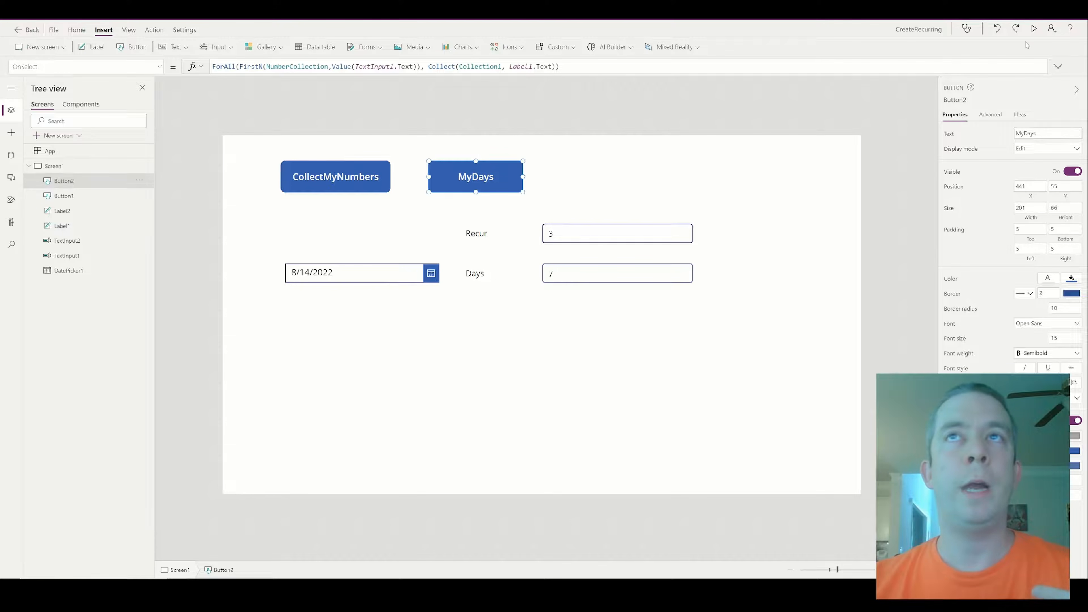
Step: Insert a vertical gallery below the date picker and inputs, positioned at X 40, Y 350 and sized 640 by 354
key("F5")
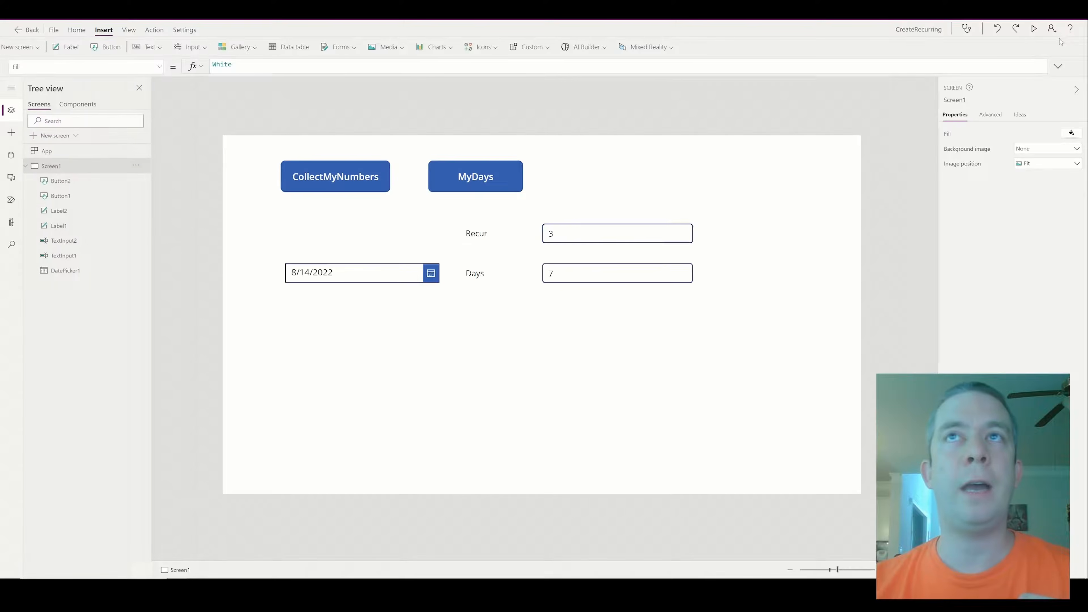
key("Escape")
left_click(265, 48)
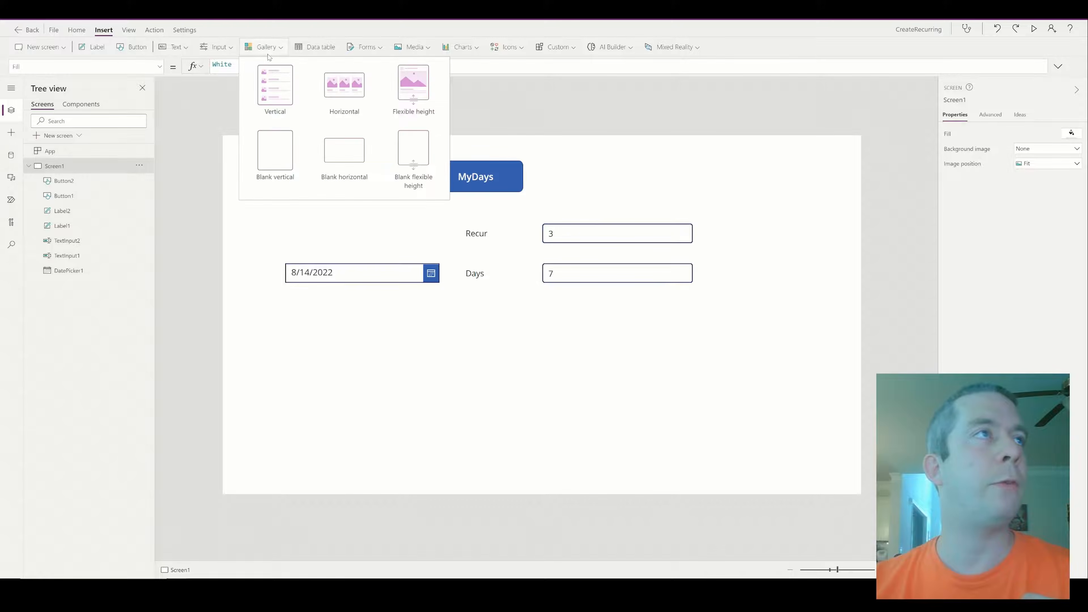
left_click(278, 82)
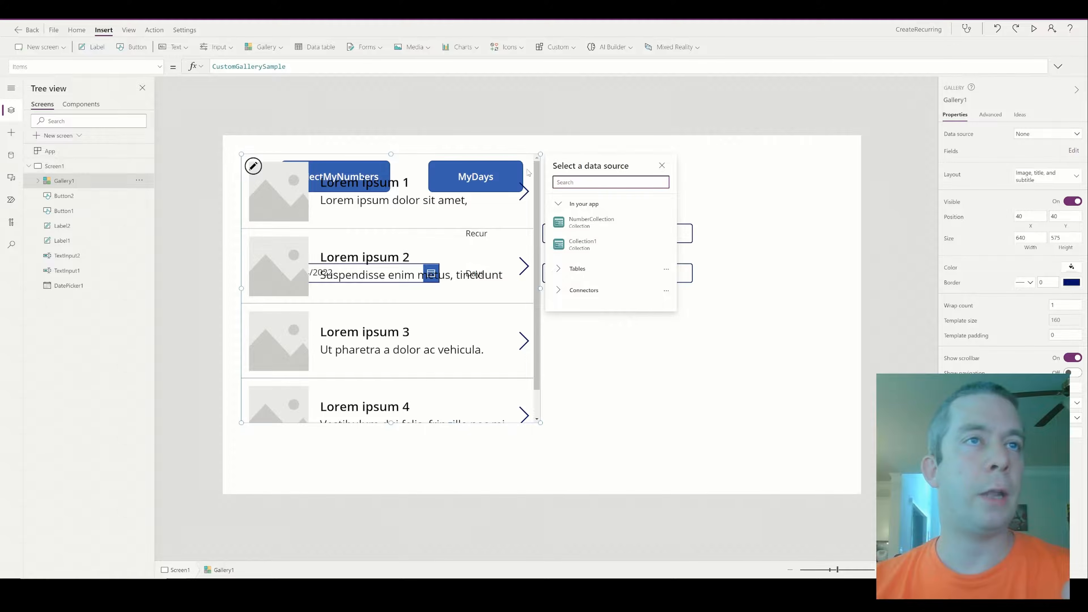
left_click_drag(391, 156, 391, 299)
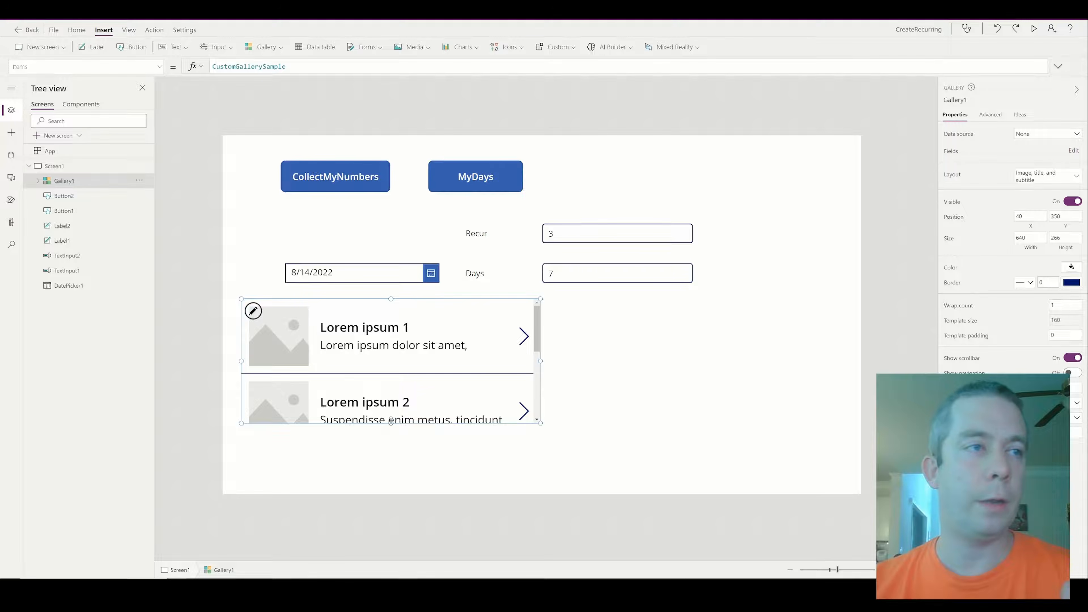
left_click_drag(392, 423, 391, 463)
Step: Switch to the browser article and examine the NumberCollection, Collection1 and Label1.Text arguments in its ForAll formula
left_click(514, 179)
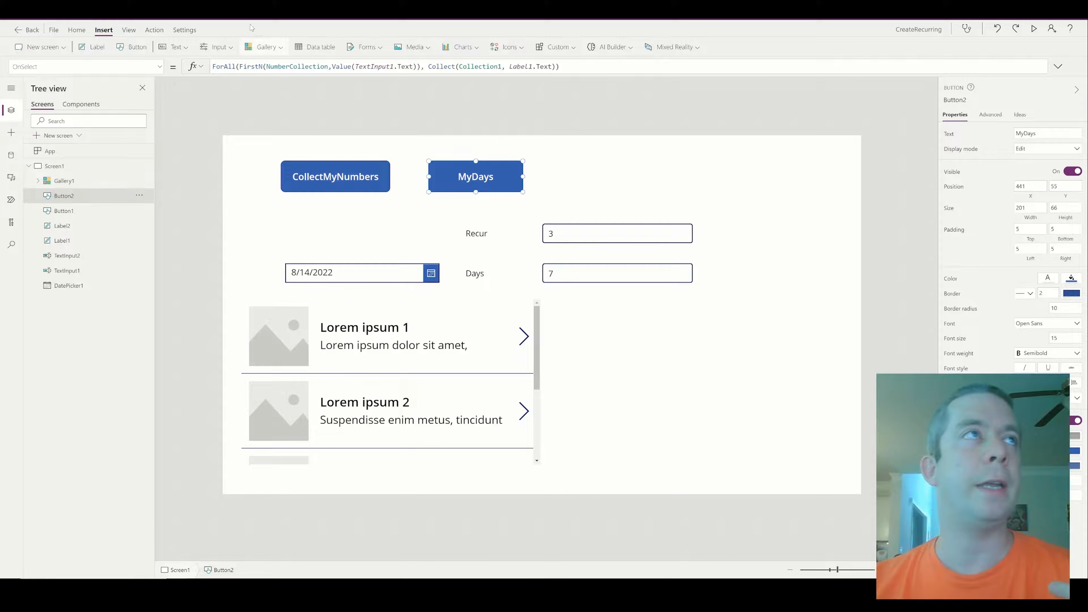
mouse_move(273, 574)
mouse_move(179, 571)
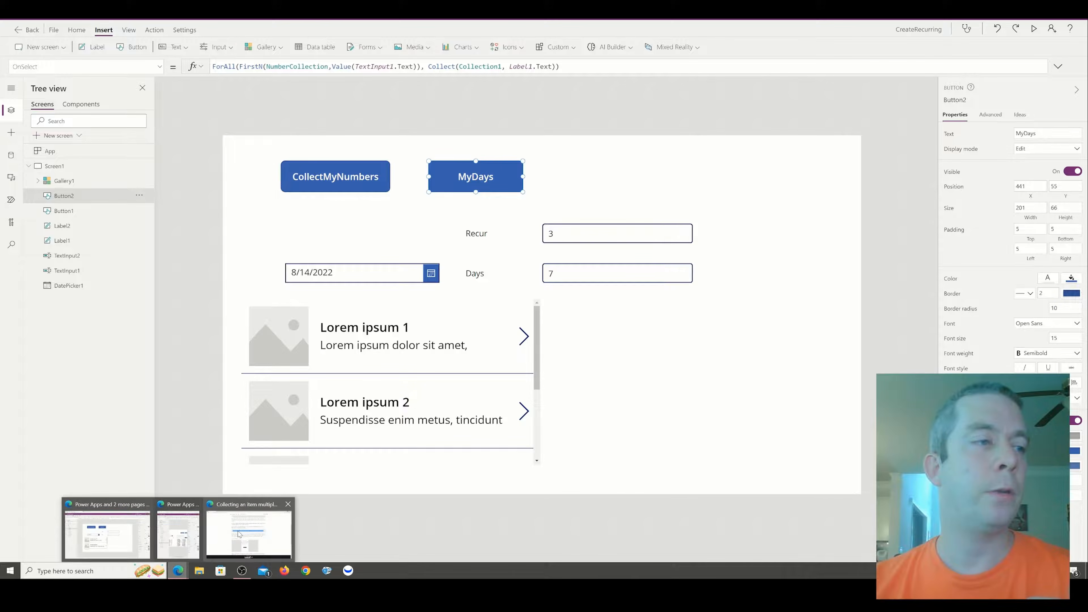
left_click(260, 530)
scroll(472, 341, "up", 4)
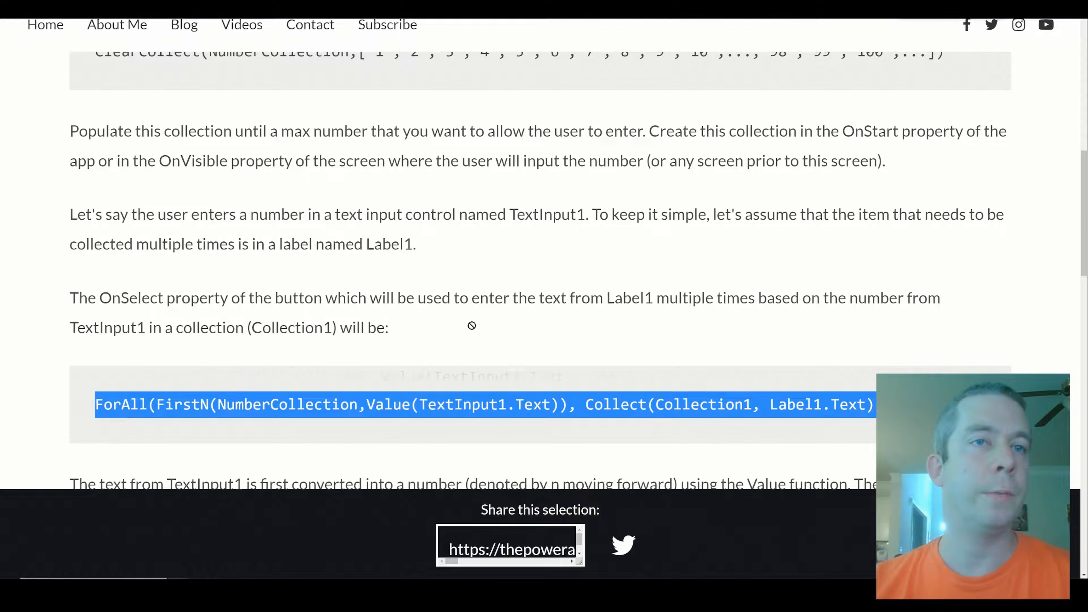
left_click(459, 343)
scroll(460, 343, "down", 2)
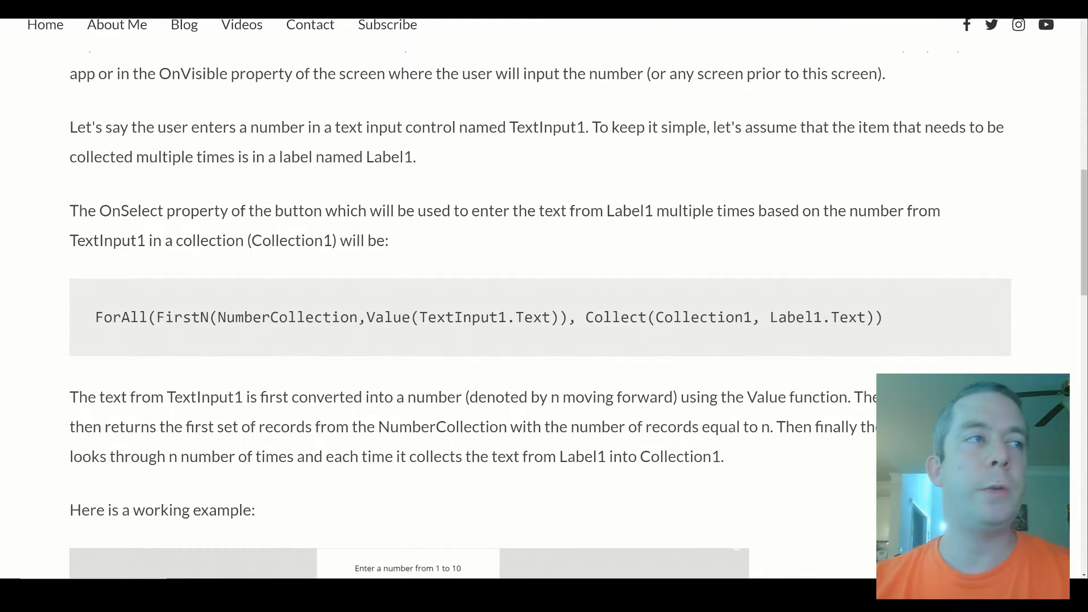
left_click_drag(218, 317, 358, 317)
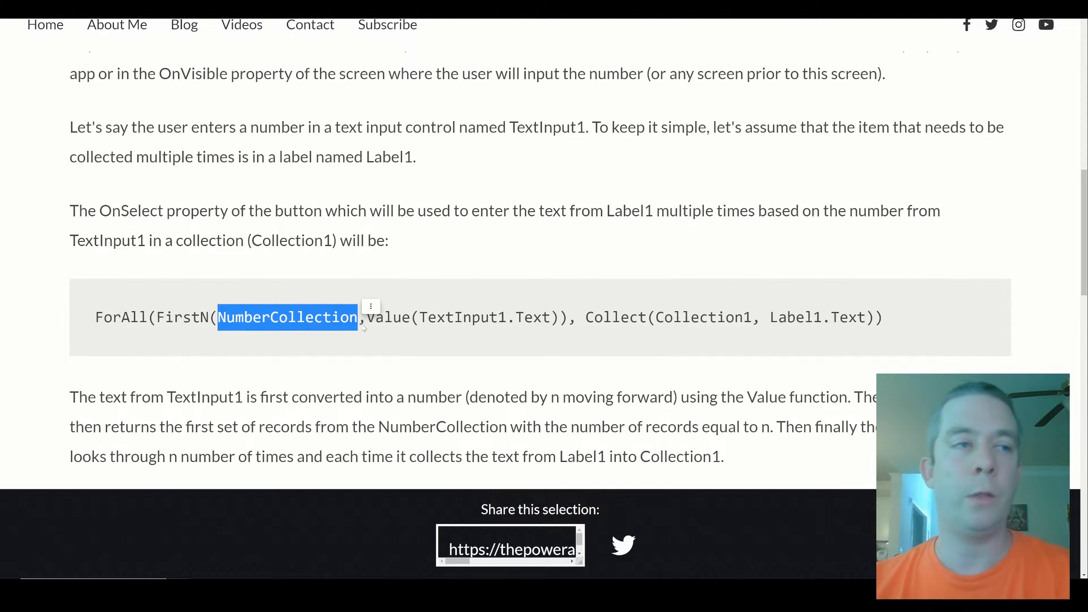
left_click(219, 318)
left_click_drag(218, 318, 350, 318)
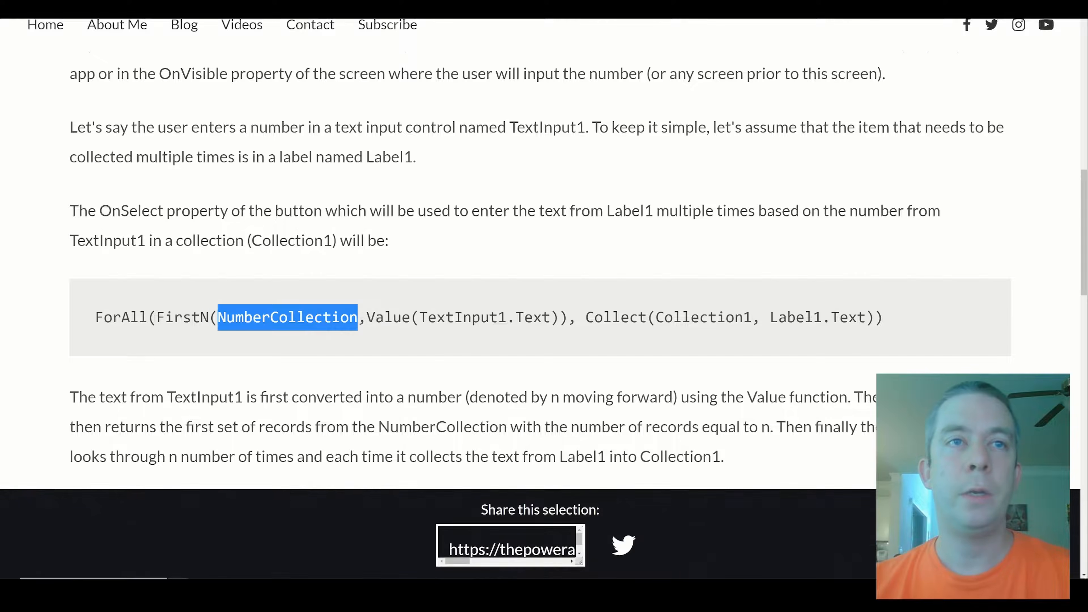
left_click_drag(656, 318, 868, 325)
left_click(771, 318)
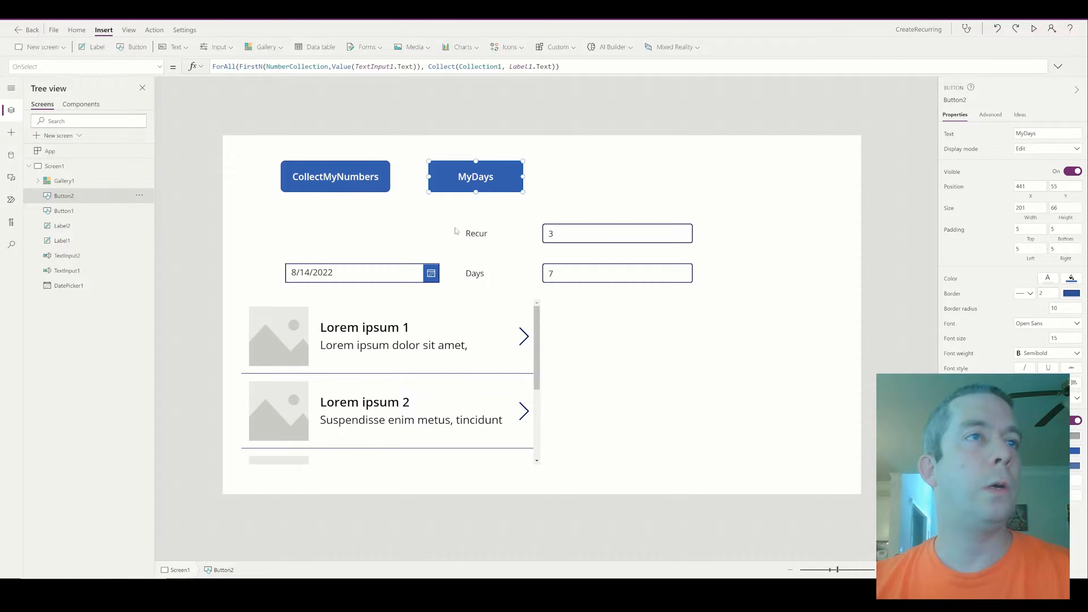
Step: In Power Apps Studio, connect the gallery to Collection1, delete its image placeholder and open the title's broken X formula for editing
left_click(383, 368)
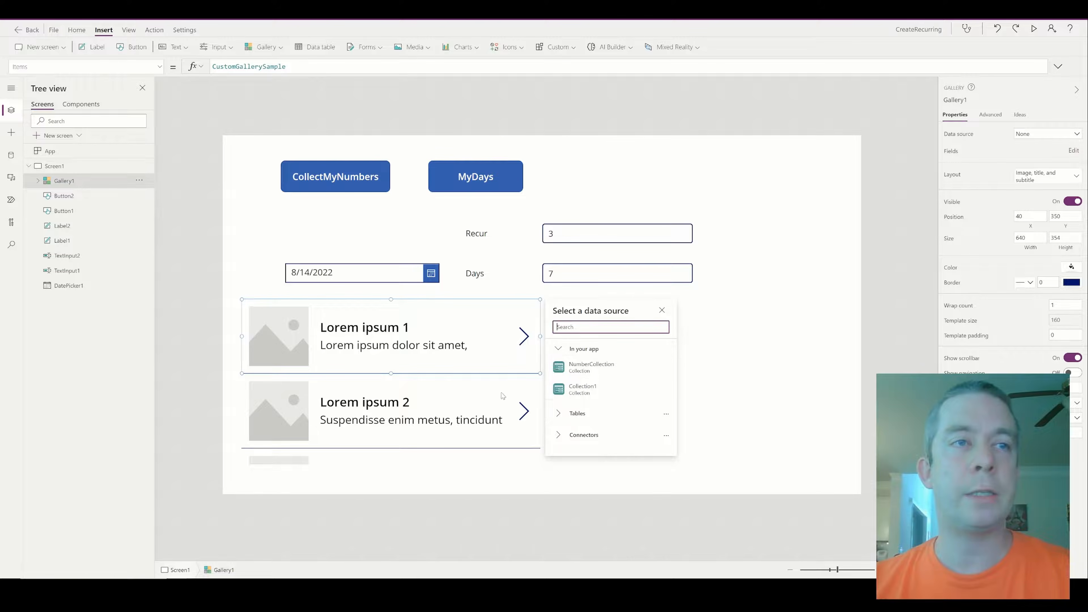
left_click(582, 389)
left_click(304, 331)
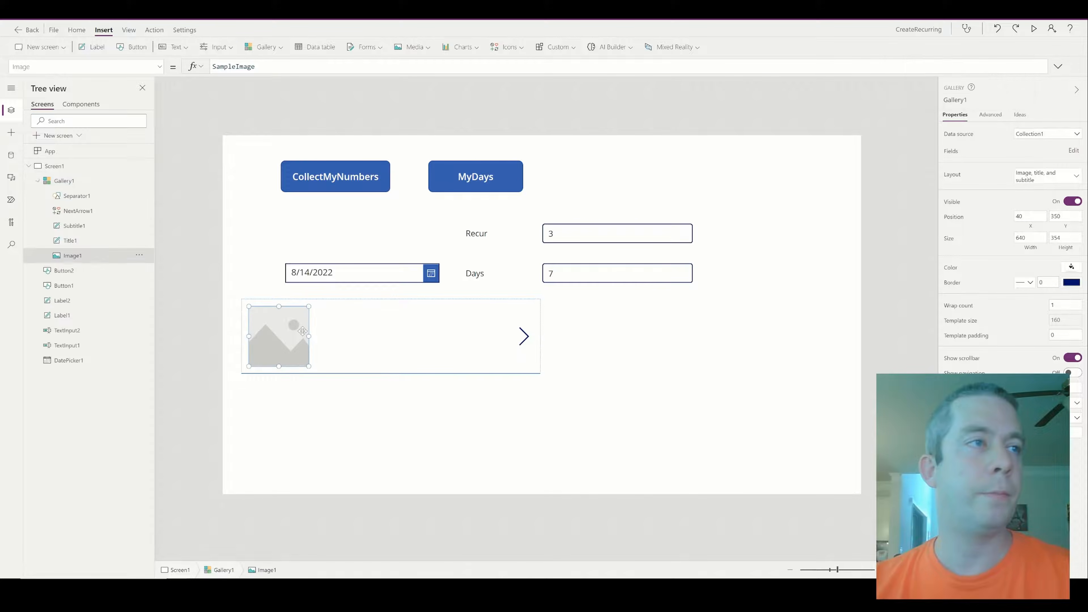
key("Delete")
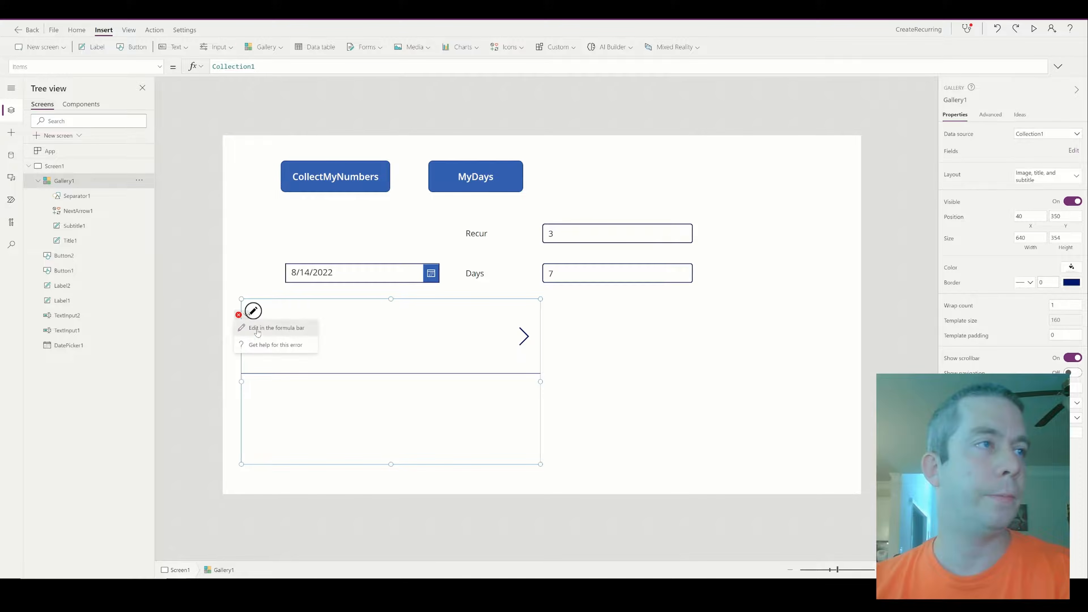
left_click(244, 322)
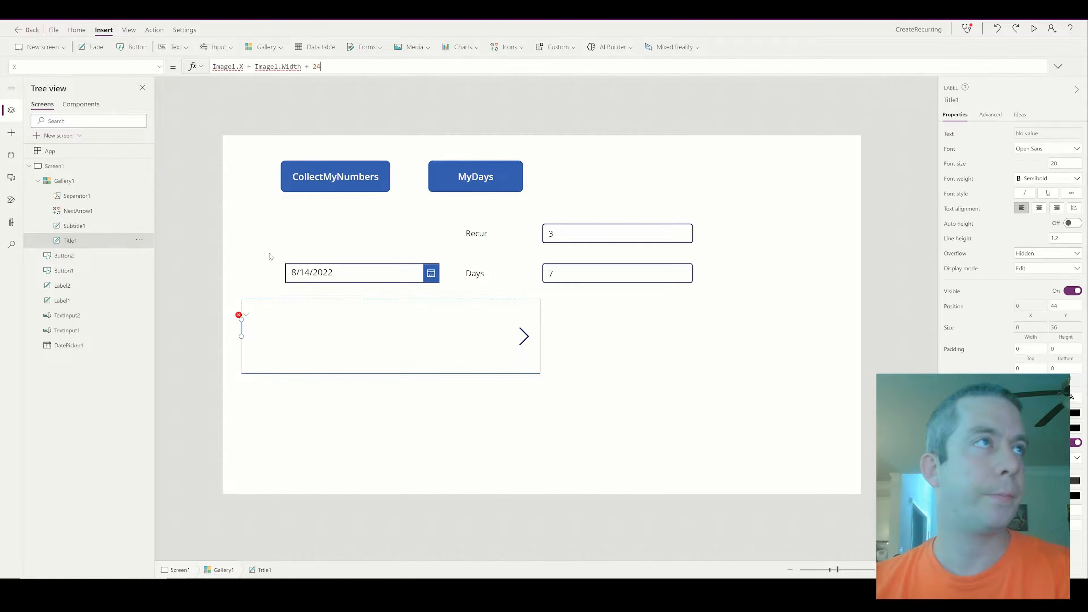
Step: Preview the app, run MyDays and check the items collected in the gallery
left_click(1034, 29)
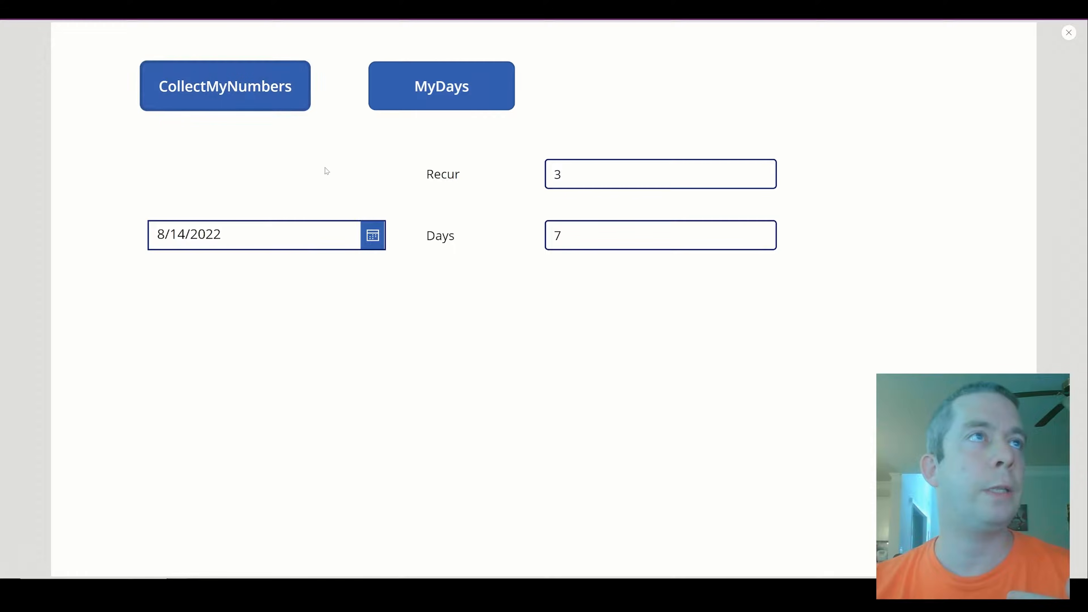
left_click(434, 98)
scroll(347, 336, "down", 1)
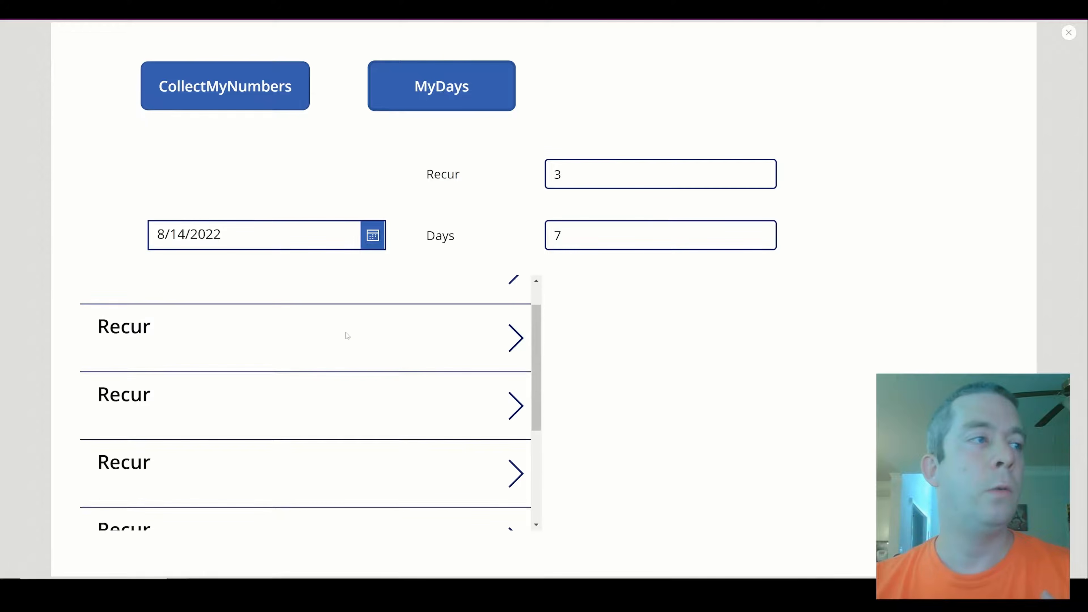
left_click(1068, 33)
Step: Delete the gallery's next arrow and compact its rows to the title's height, with the title at X 23, Y 1
left_click(401, 348)
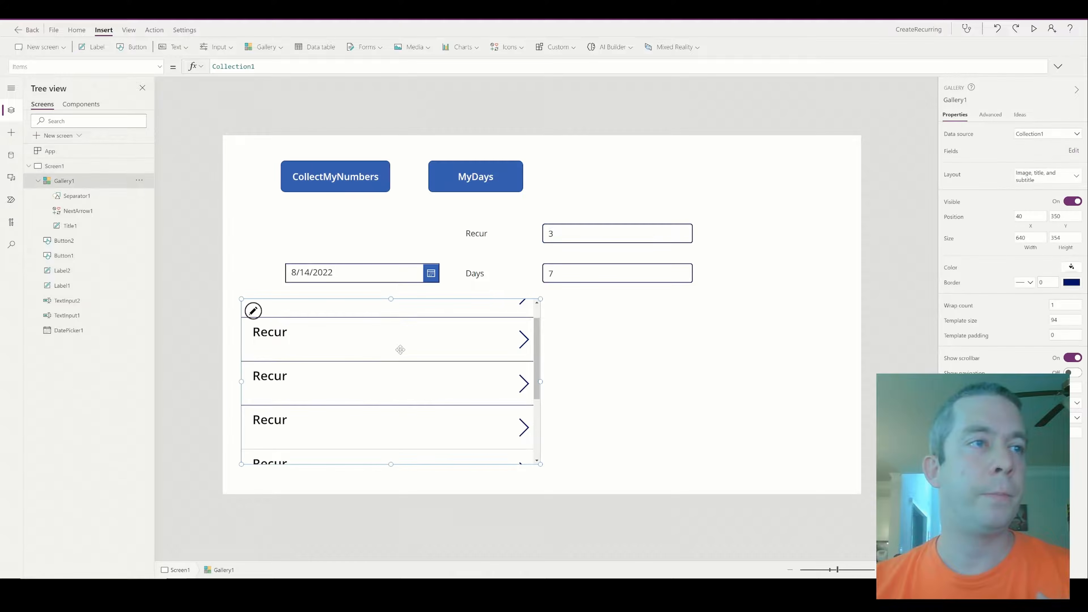
left_click(375, 330)
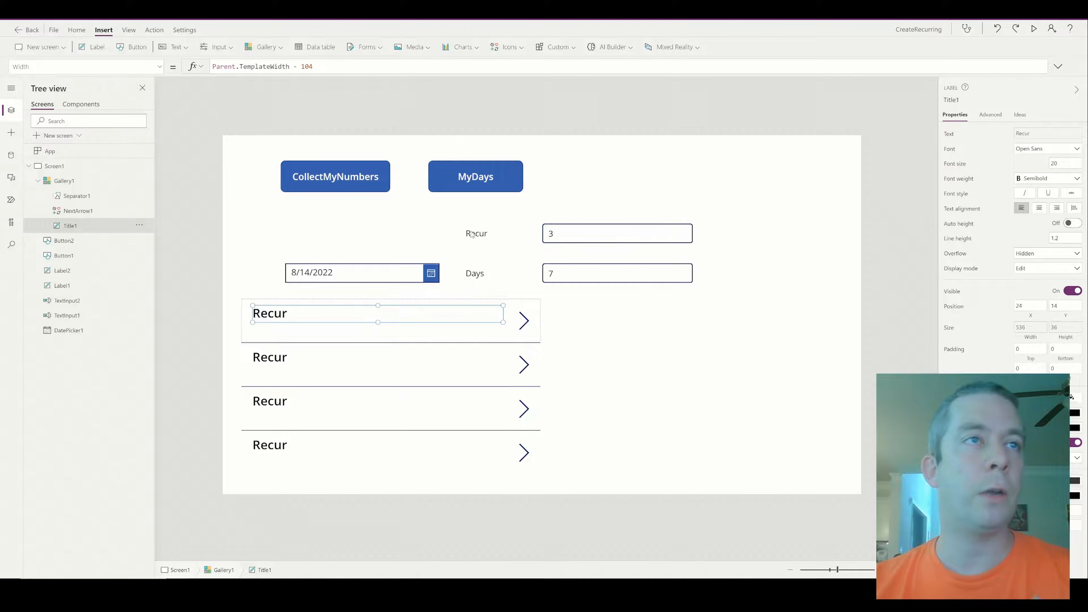
left_click(375, 338)
left_click_drag(389, 343, 390, 324)
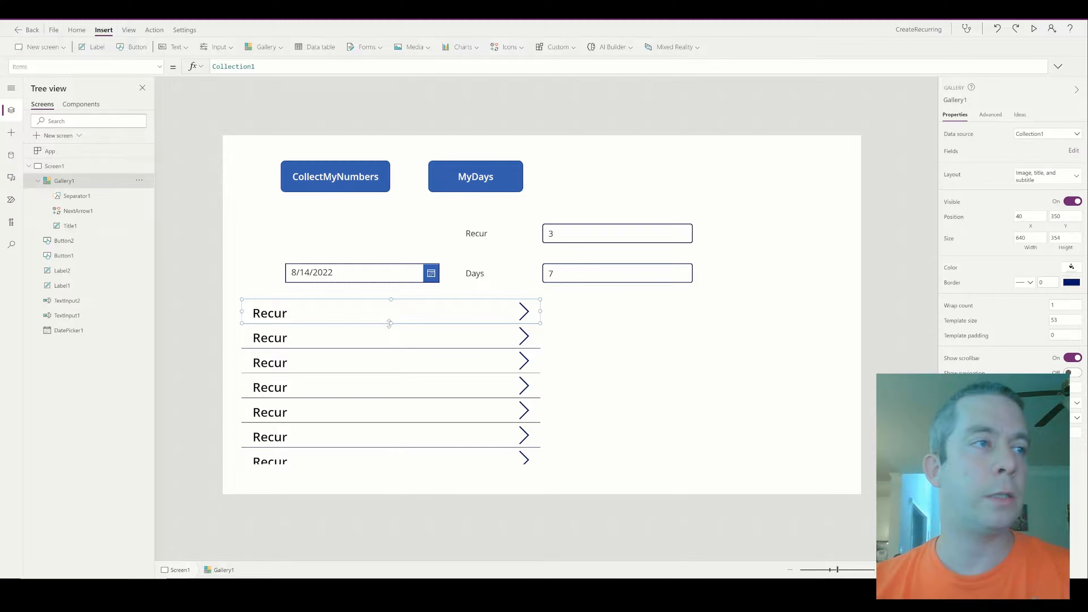
left_click(525, 308)
key("Delete")
left_click(396, 314)
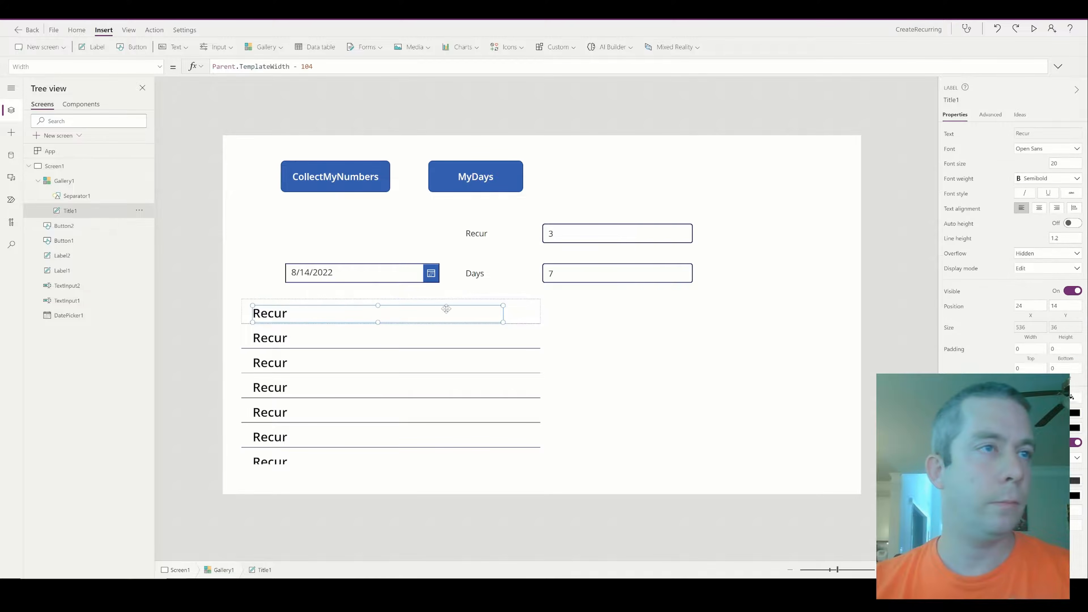
left_click(400, 317)
left_click_drag(390, 323, 391, 316)
left_click(275, 317)
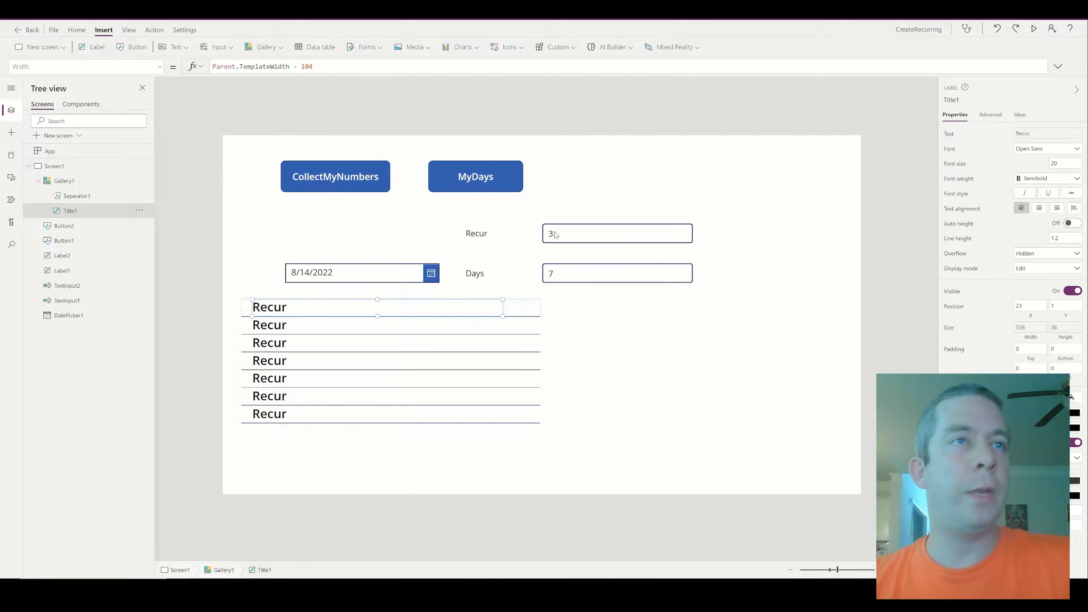
Step: Change the MyDays button's OnSelect formula to take its repeat count from TextInput2 instead of TextInput1
left_click(563, 275)
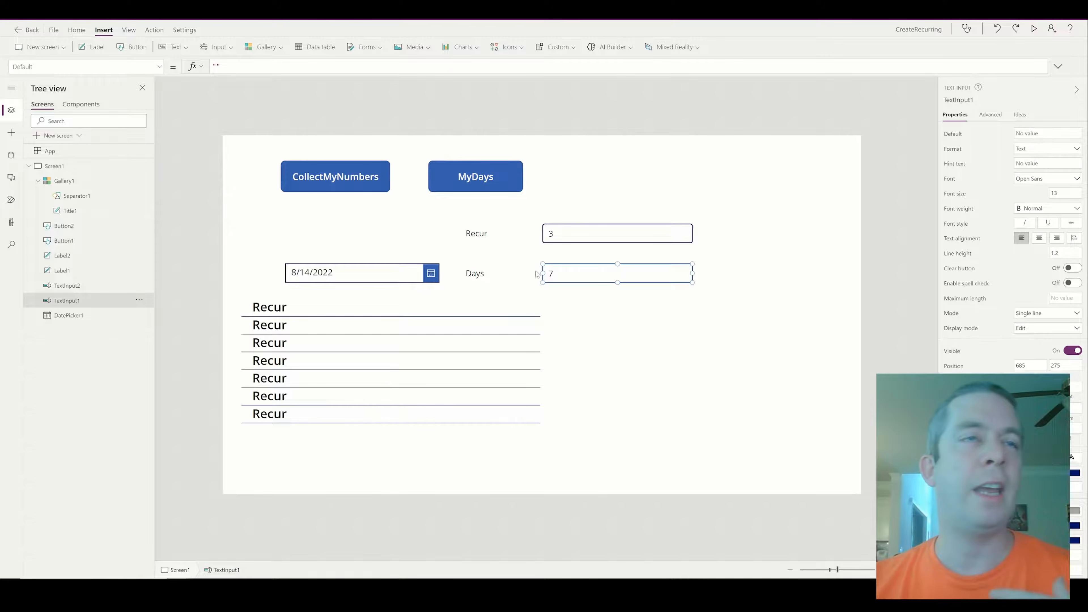
left_click(463, 192)
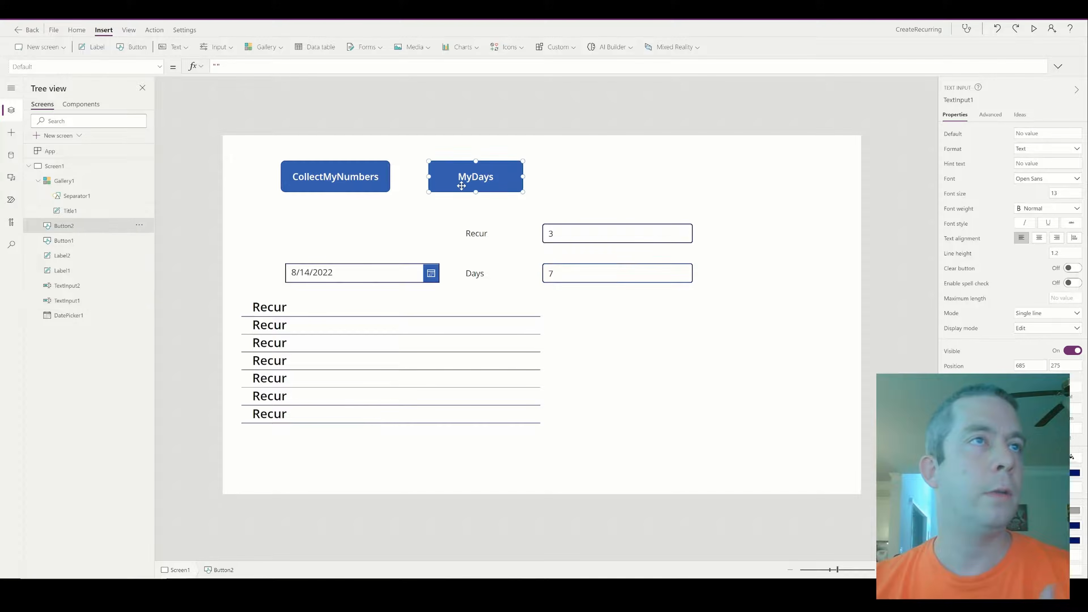
left_click(391, 67)
key("Delete")
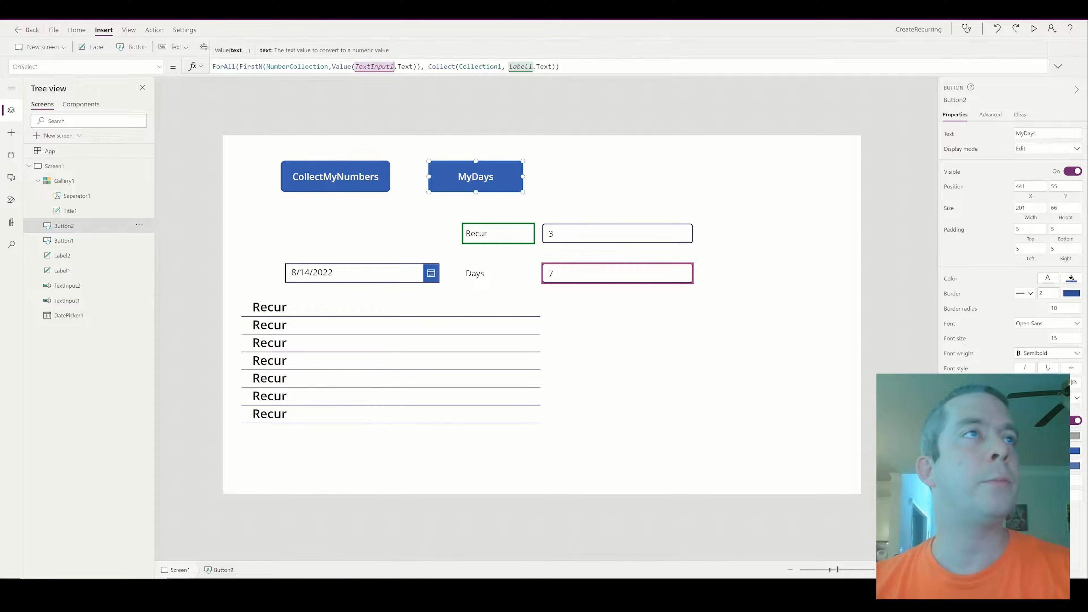
type("2")
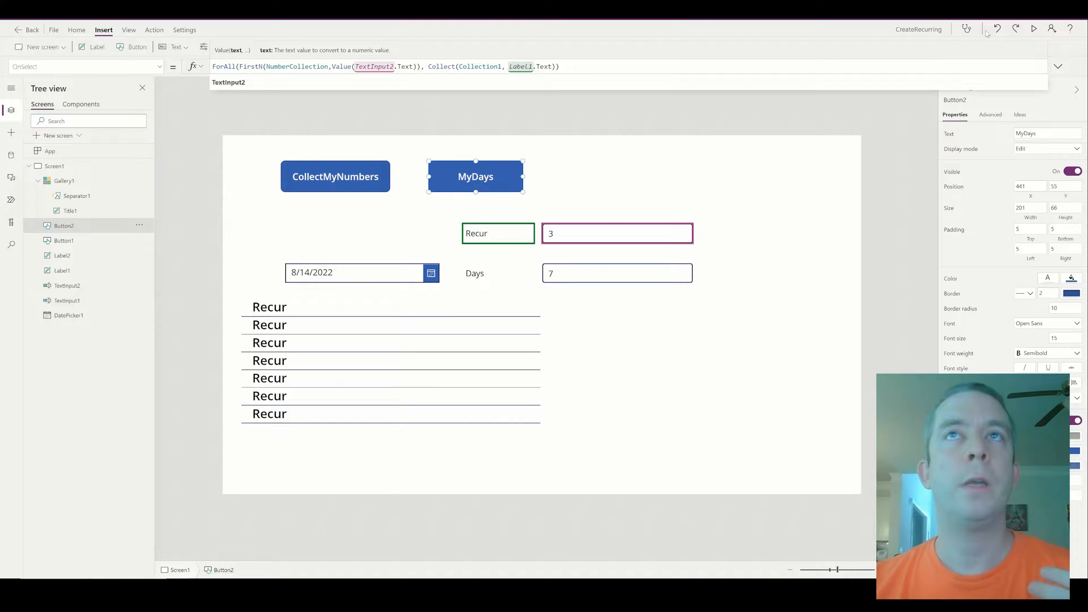
Step: Preview the app and run MyDays to test the TextInput2 repeat count
left_click(1034, 29)
left_click(460, 84)
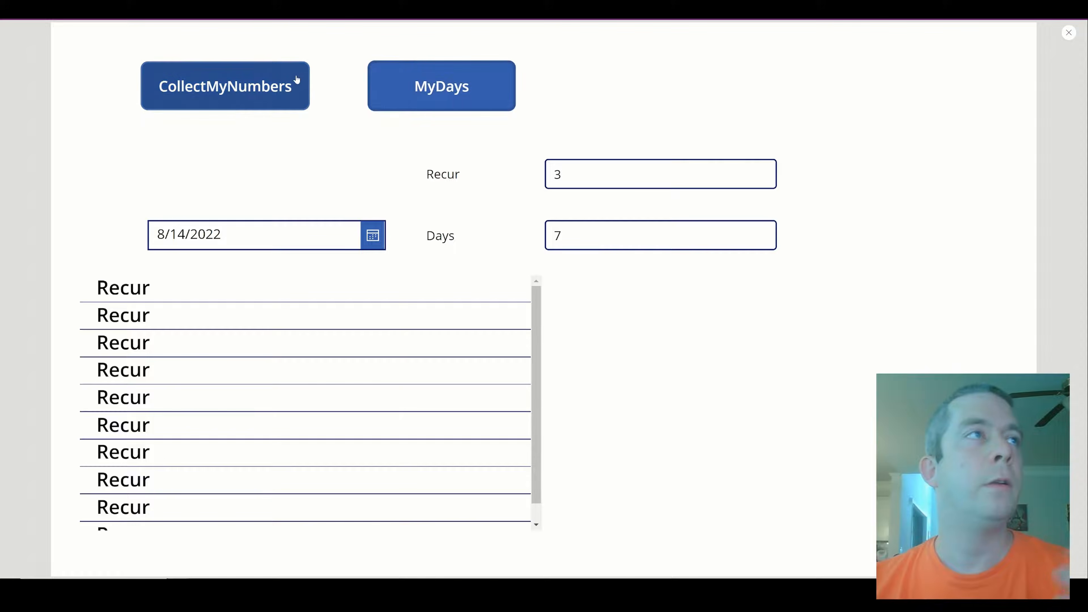
left_click(1069, 33)
Step: Add Clear(Collection1); on its own line before the ForAll in the MyDays button's OnSelect formula
left_click(462, 172)
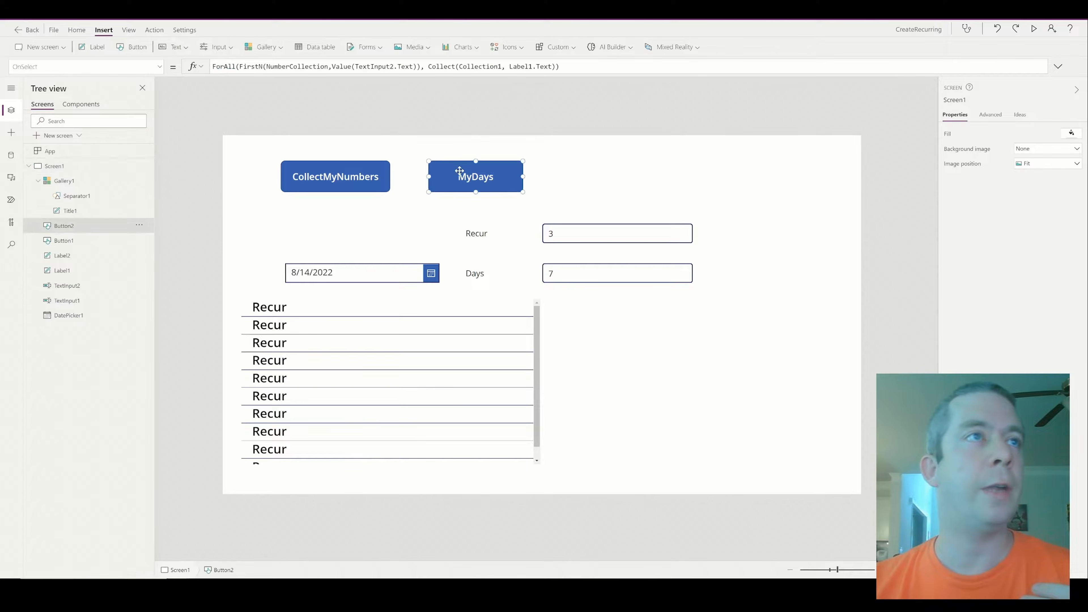
left_click(1057, 66)
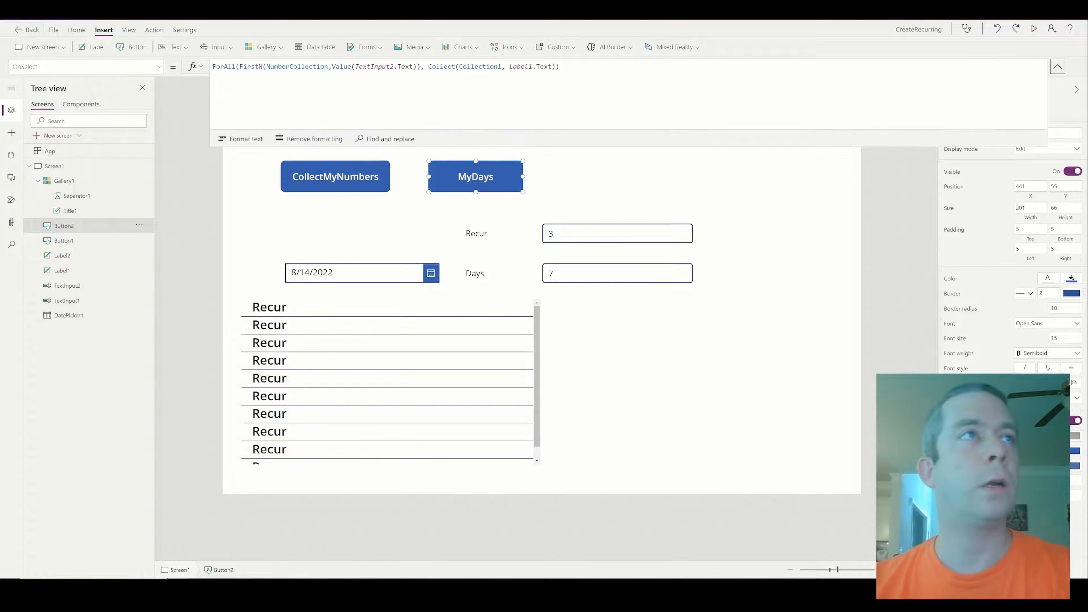
left_click(212, 66)
key("shift+Return")
type("Cl")
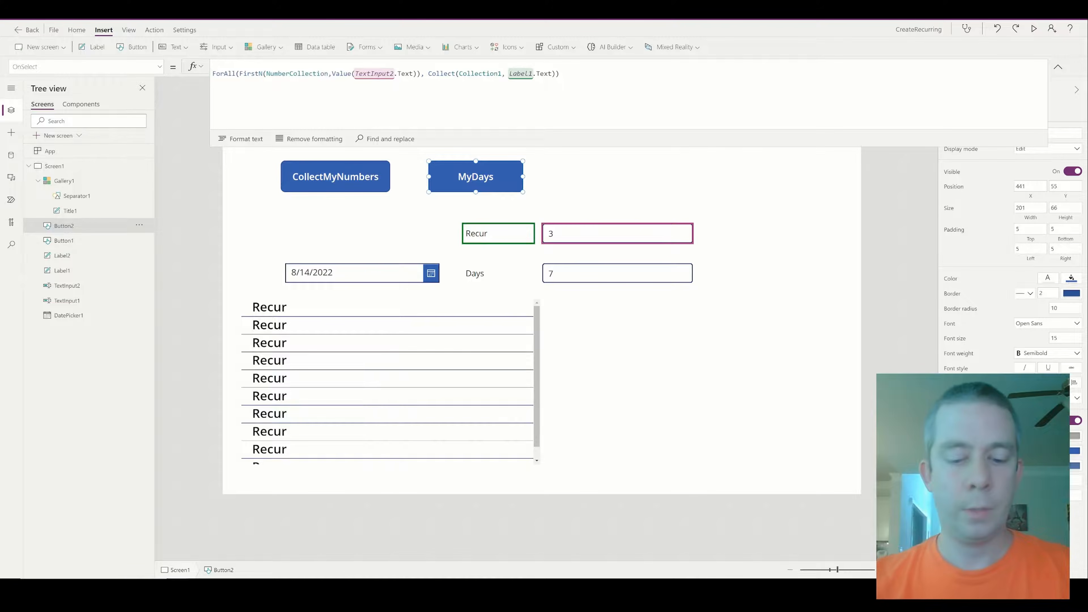
type("ear(Collect")
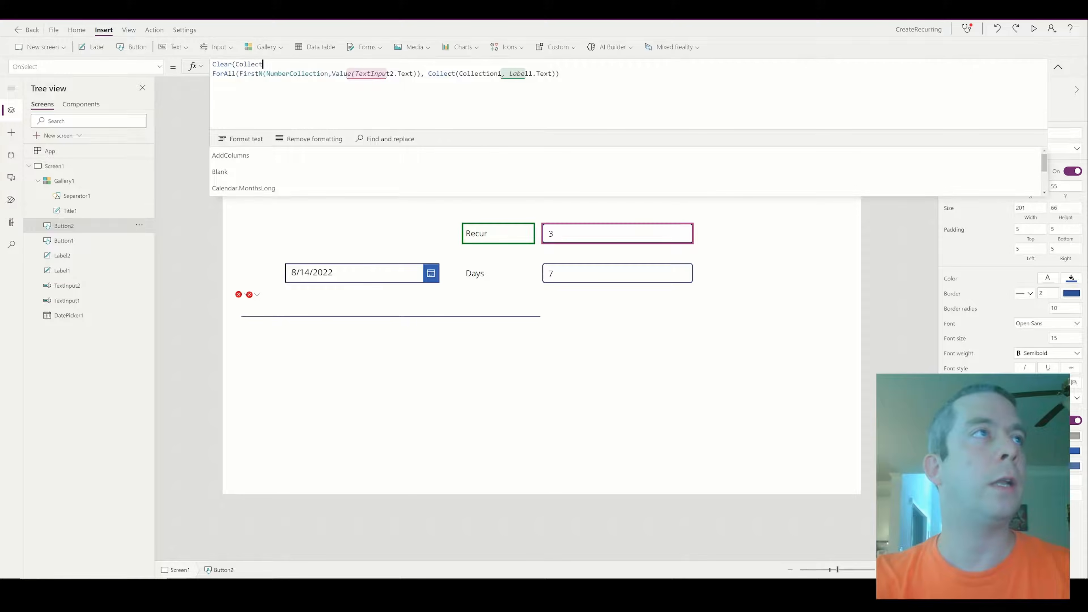
type("ion1);")
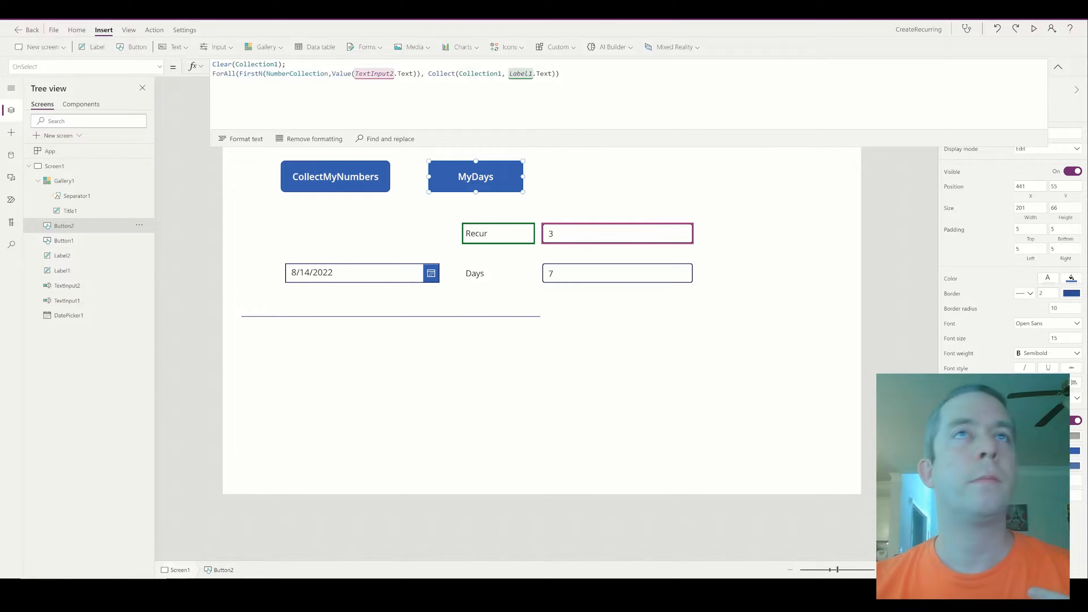
Step: Preview the app and test MyDays with the existing Recur value, then with Recur set to 4 and 7
left_click(1035, 28)
left_click(456, 88)
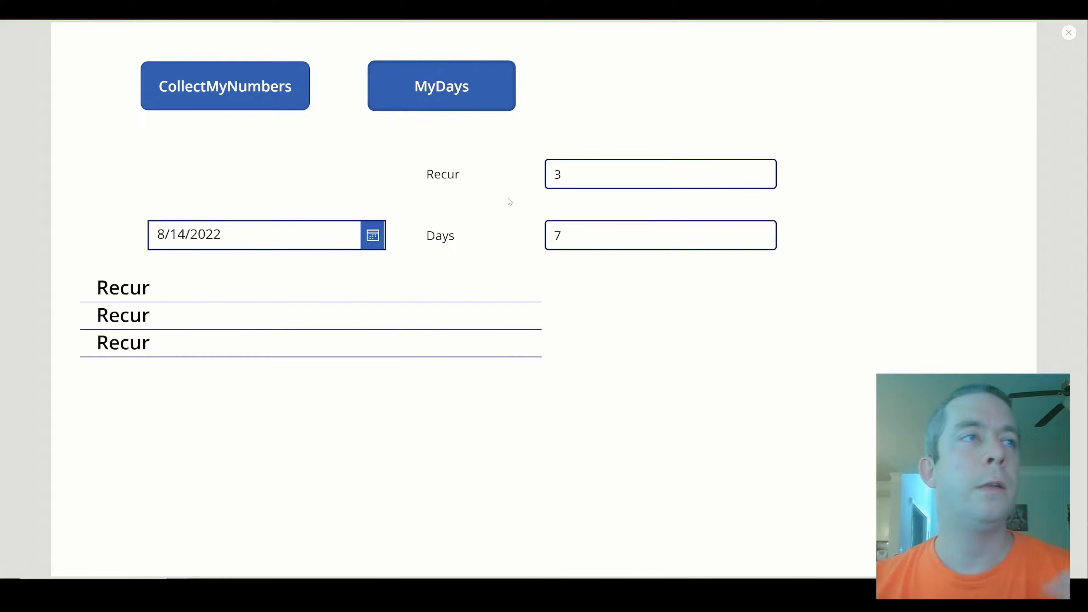
left_click(575, 175)
type("4")
left_click(479, 106)
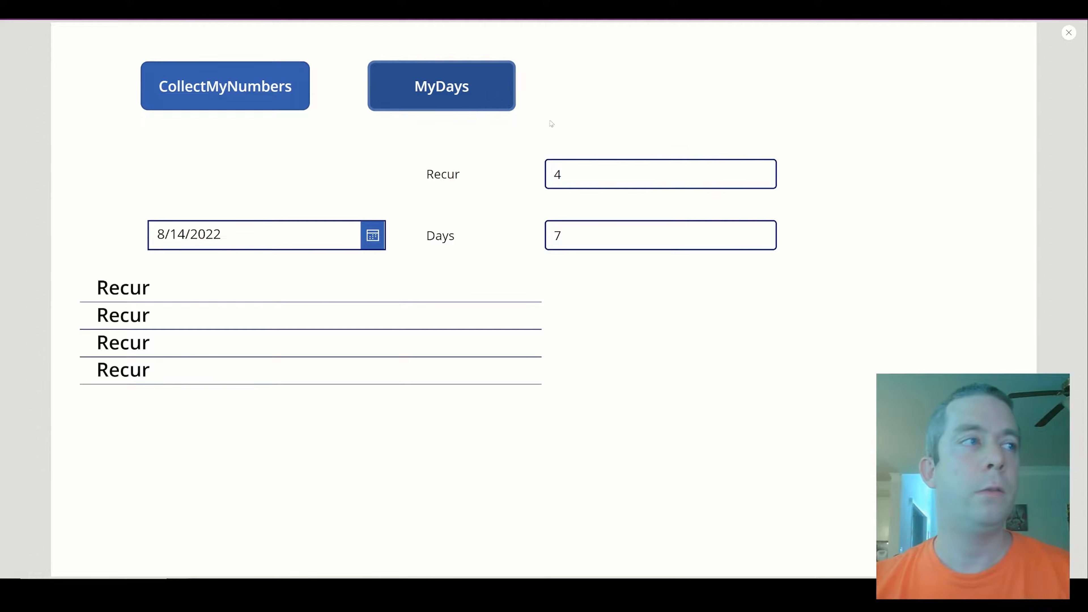
type("7")
left_click(472, 75)
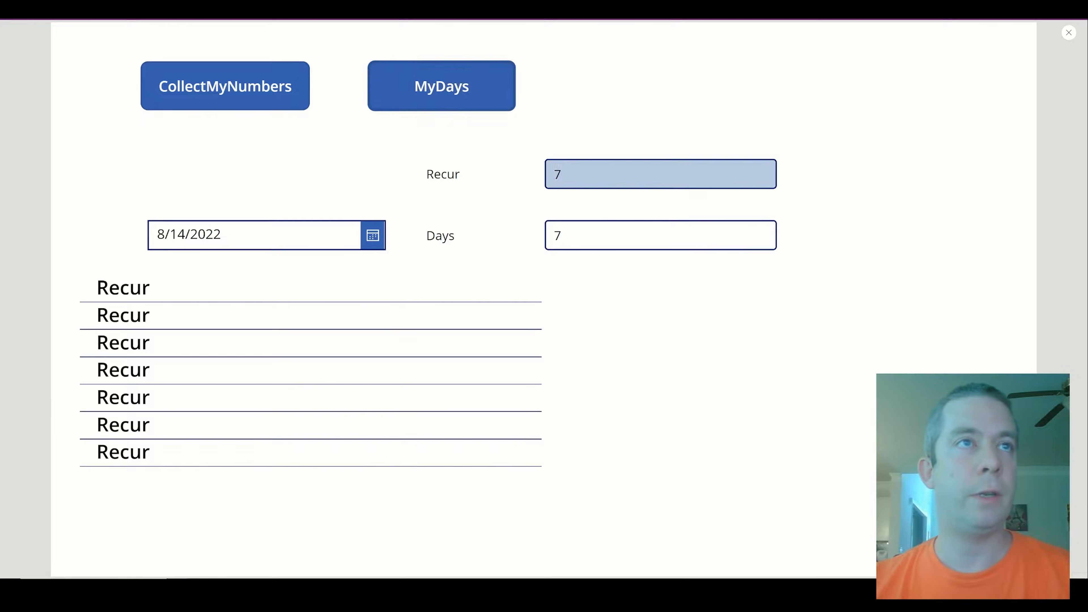
Step: Set Recur to 20, run MyDays, look through the gallery rows and leave the preview
type("20")
left_click(474, 100)
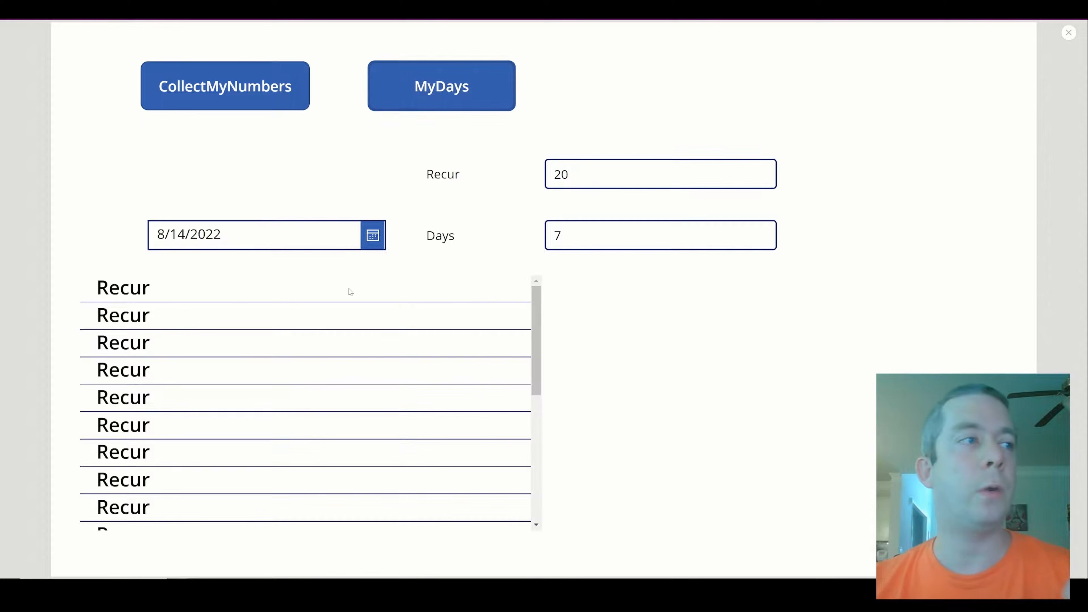
scroll(311, 391, "down", 5)
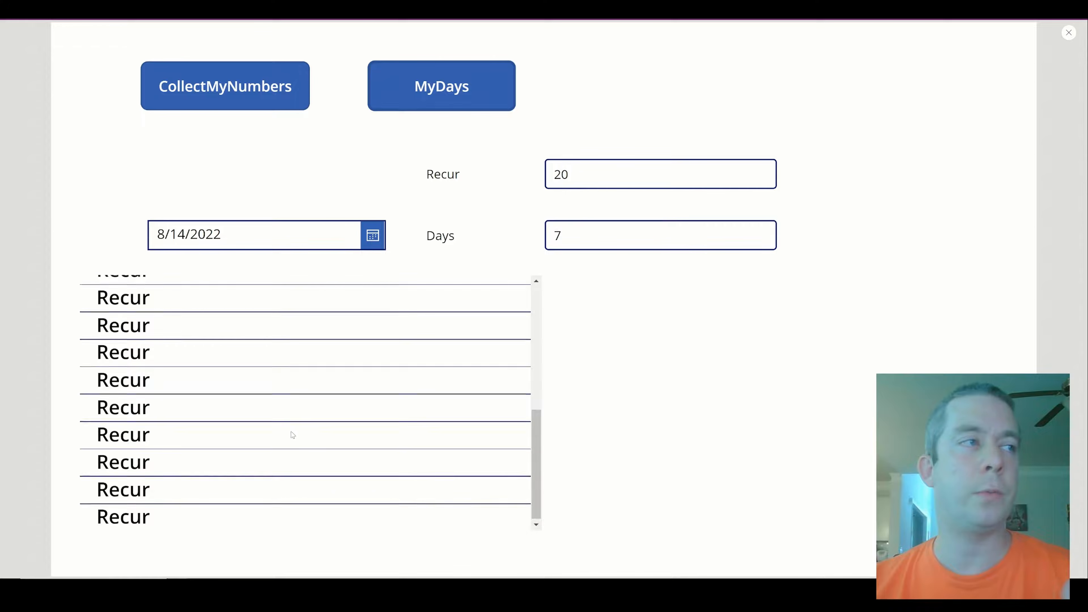
scroll(292, 435, "up", 5)
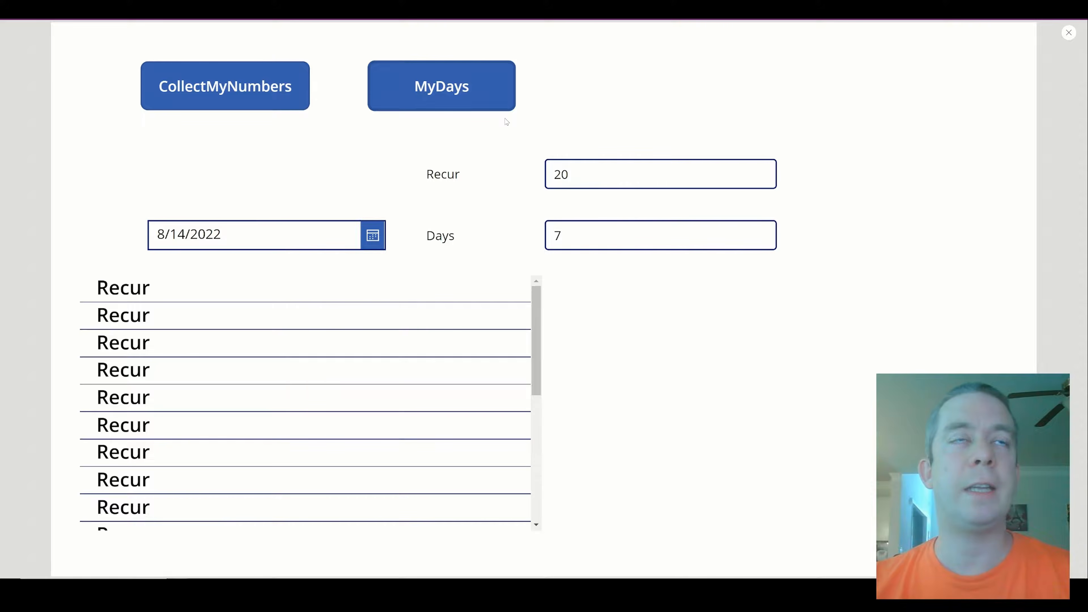
left_click(1069, 32)
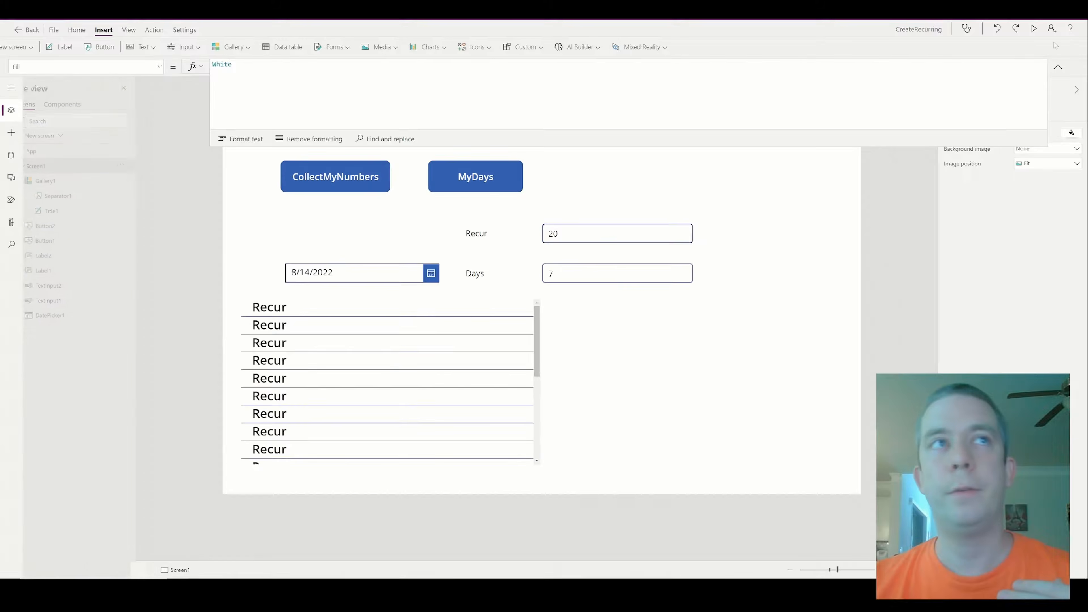
Step: Replace Label1.Text with DatePicker1.SelectedDate as the collected item in the MyDays button's OnSelect formula
left_click(497, 176)
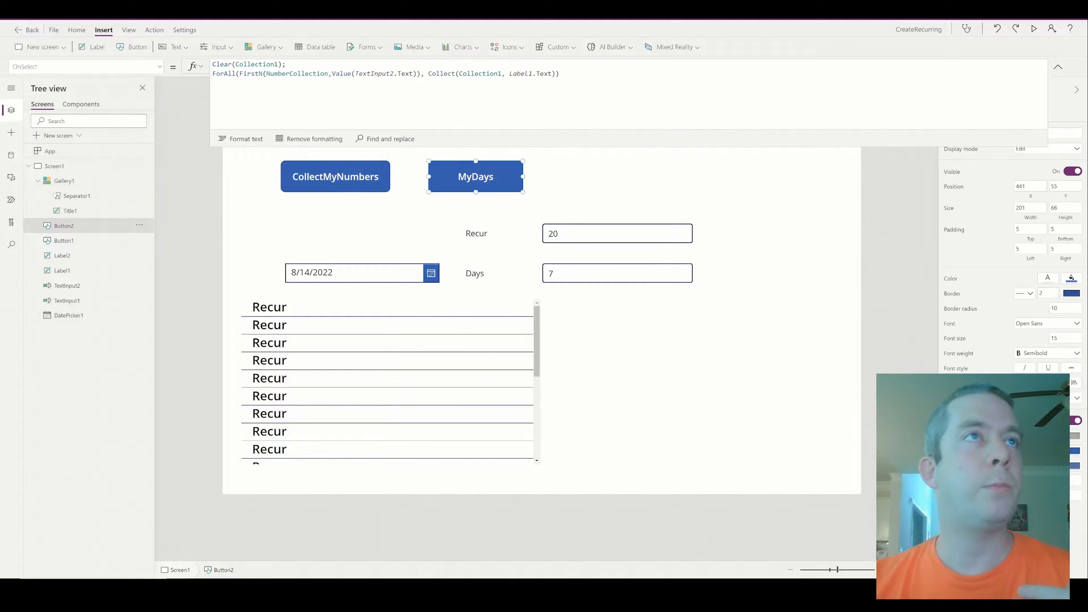
left_click_drag(509, 74, 552, 74)
type("DatePic")
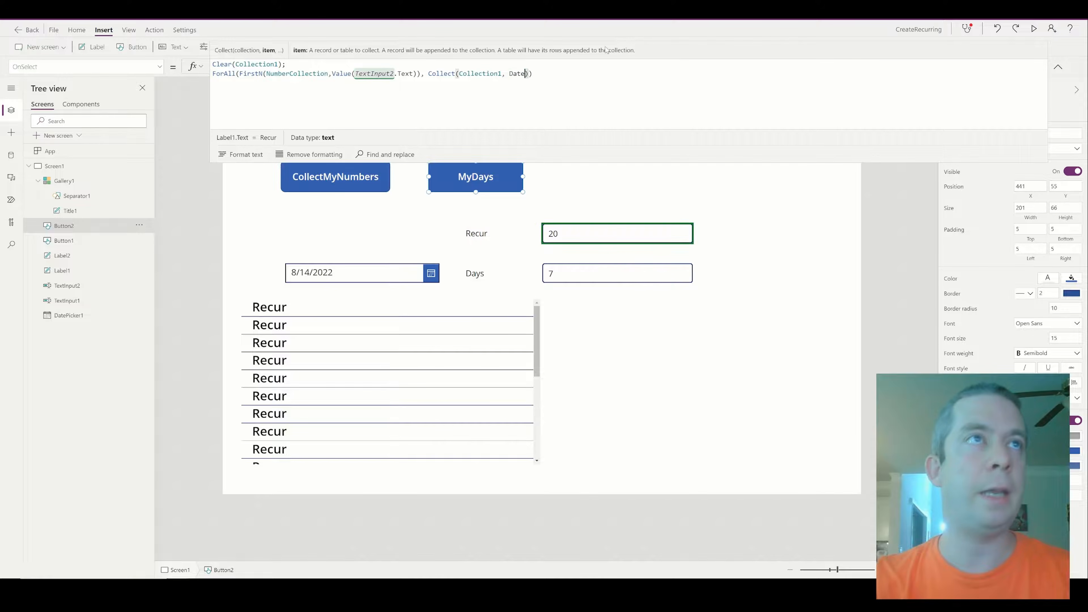
type("ker1.Selectged")
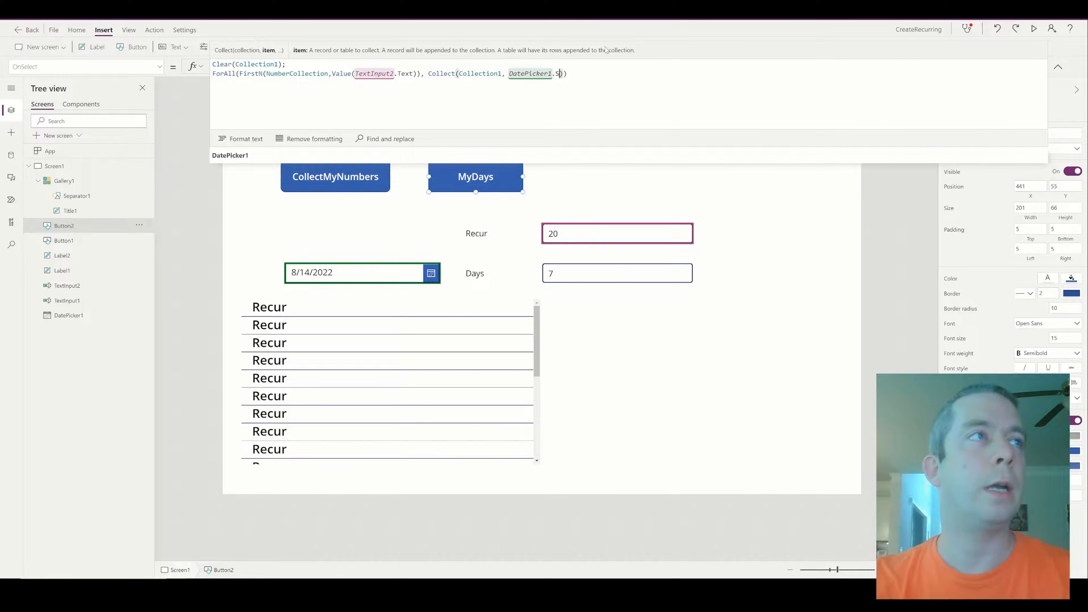
key("BackSpace")
key("BackSpace")
key("BackSpace")
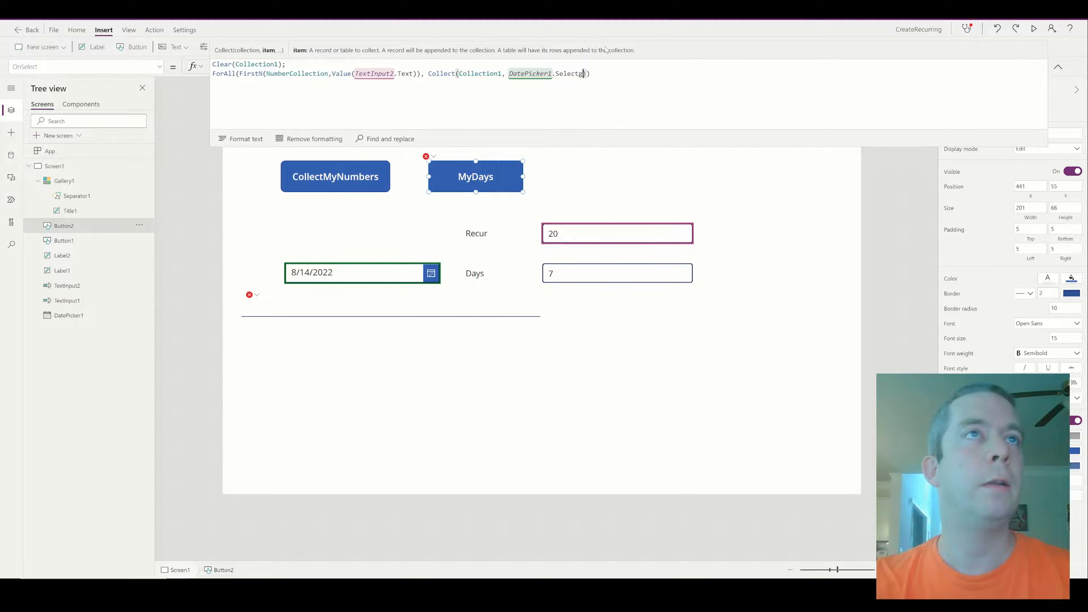
type("edDate.")
key("BackSpace")
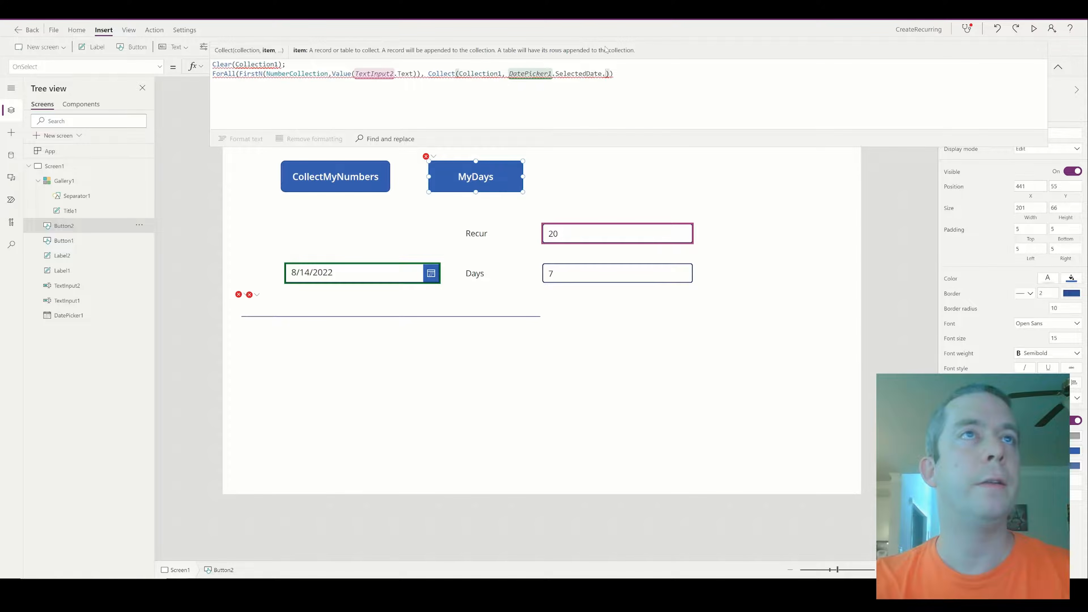
Step: Preview the app and test MyDays with Recur set to 3 and to 5
left_click(1034, 29)
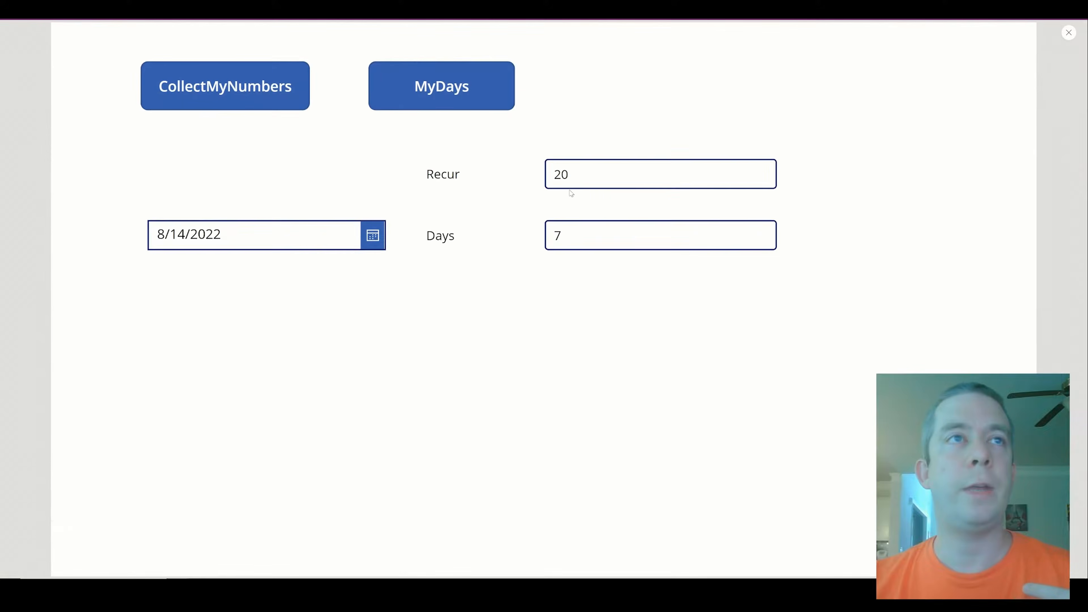
double_click(557, 174)
type("3")
left_click(440, 92)
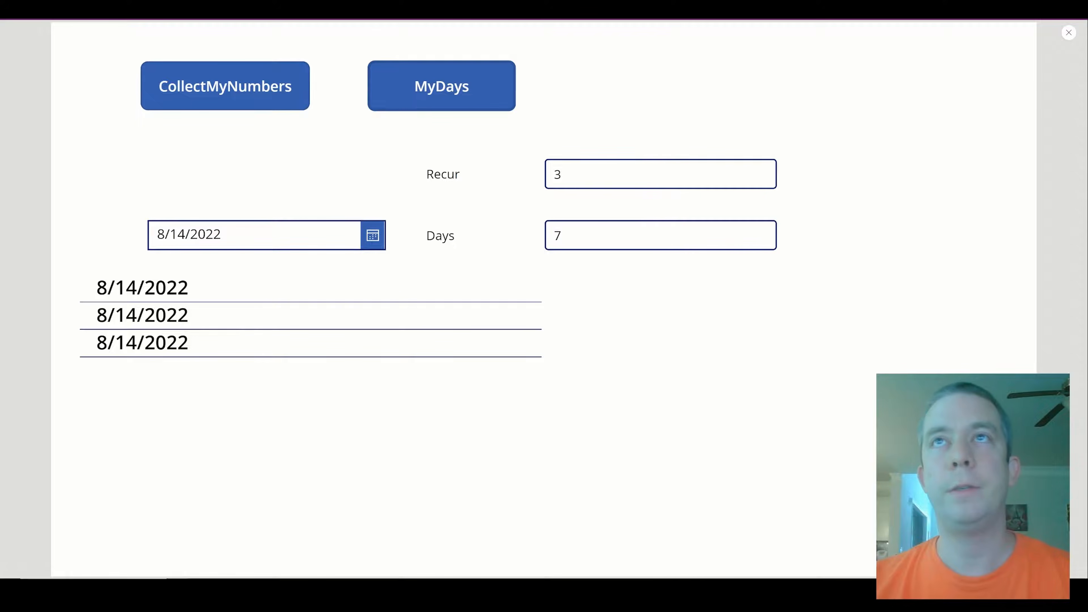
double_click(557, 174)
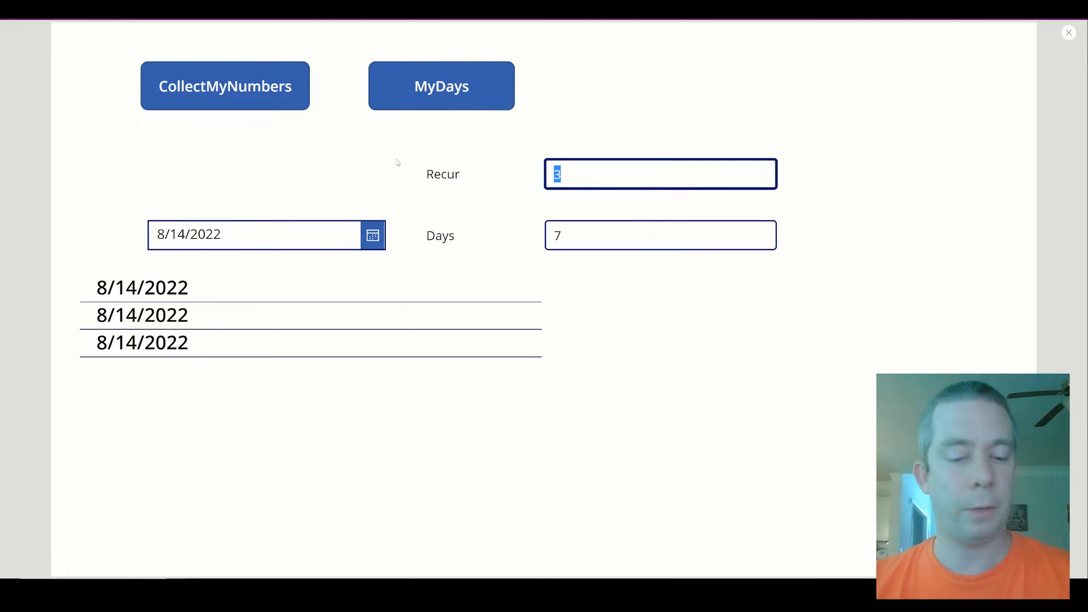
type("5")
left_click(418, 86)
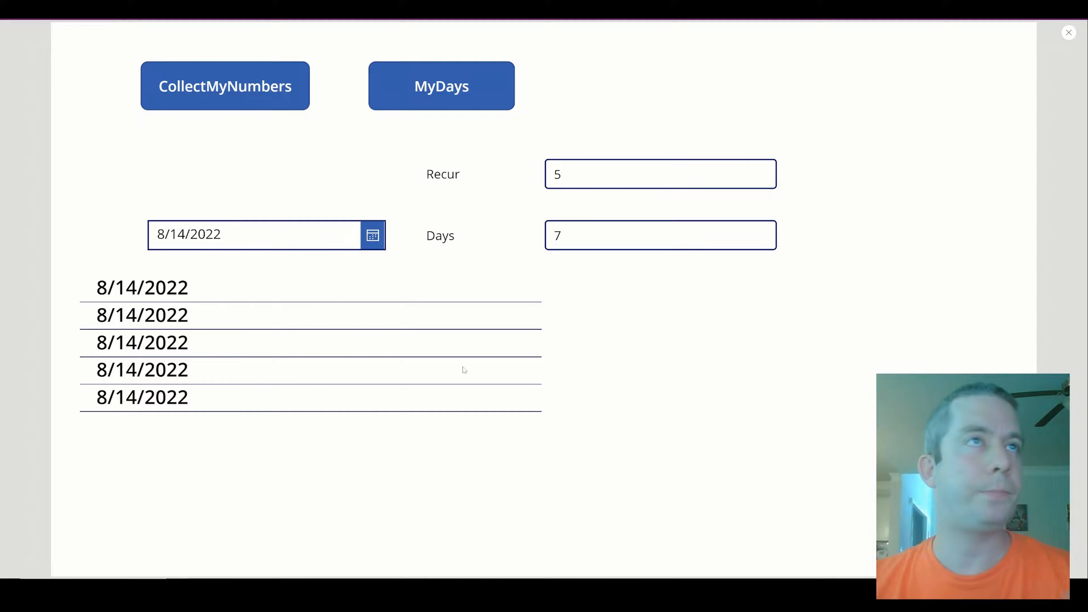
left_click(1068, 33)
Step: Rename the Days text input from TextInput1 to txtDays
left_click(444, 314)
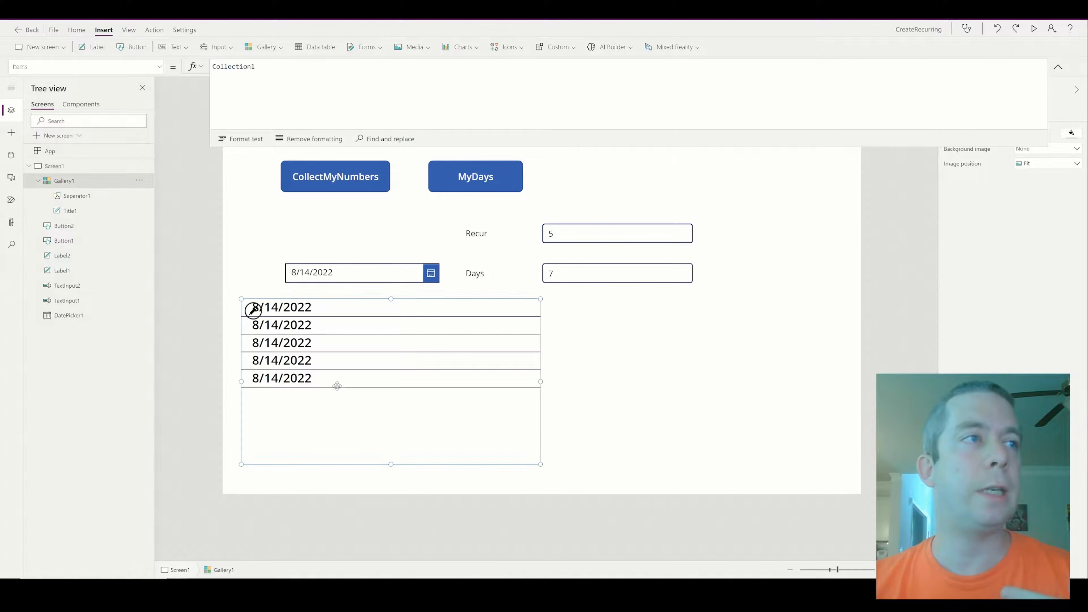
left_click(557, 278)
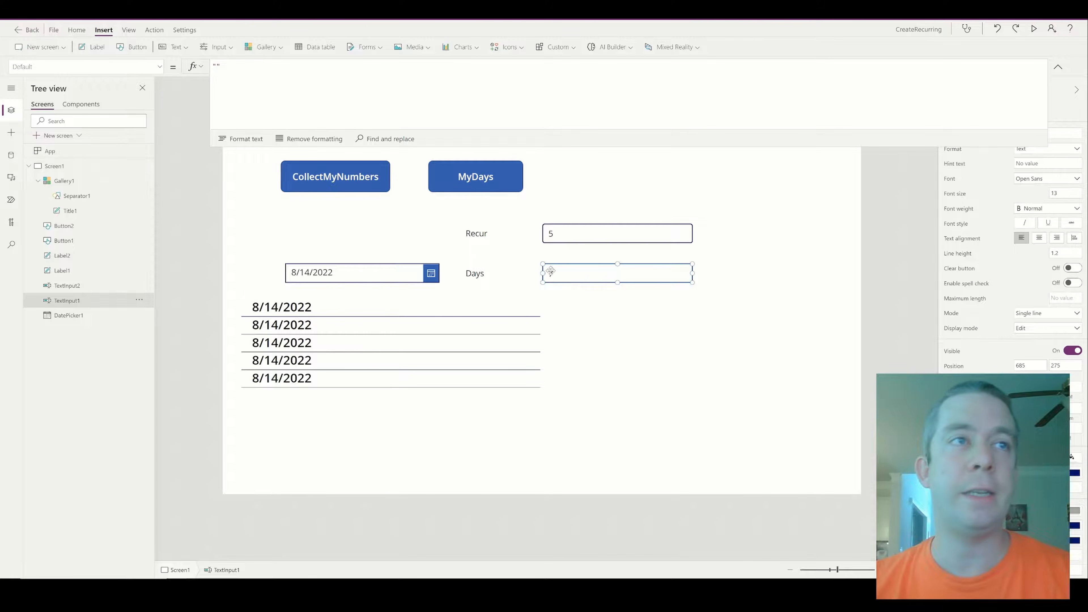
left_click(139, 300)
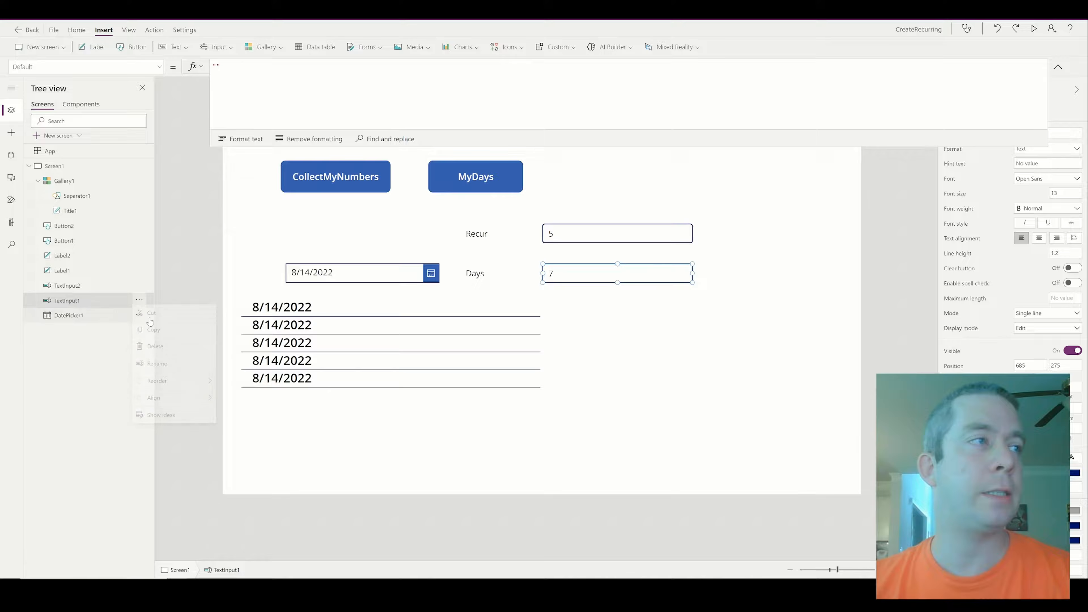
left_click(164, 364)
type("txtD")
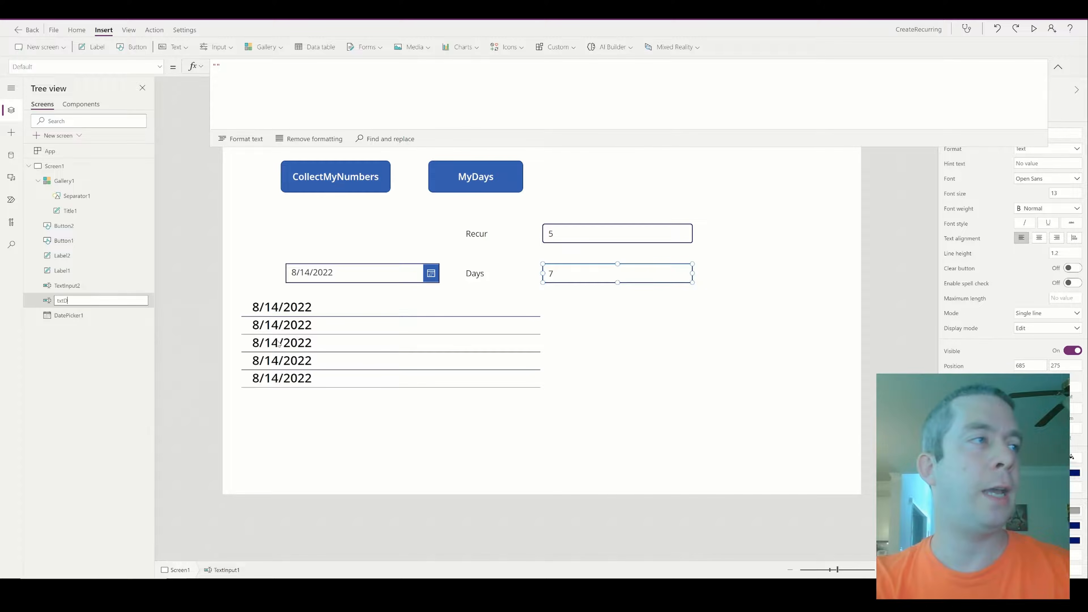
type("ays")
key("Return")
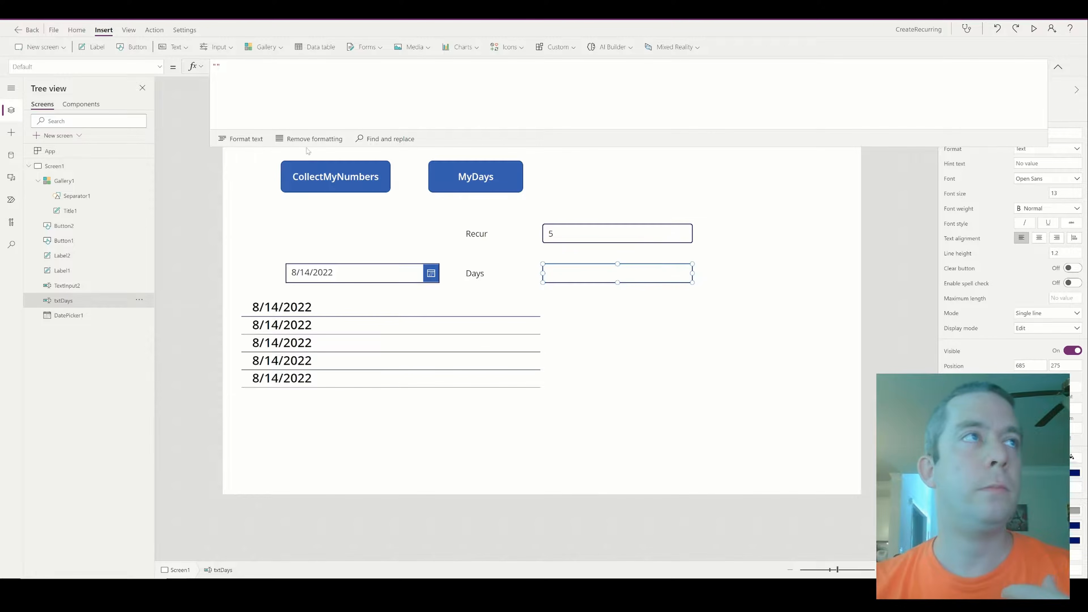
Step: Preview the app, enter 7 in the empty Days field and leave the preview
key("F5")
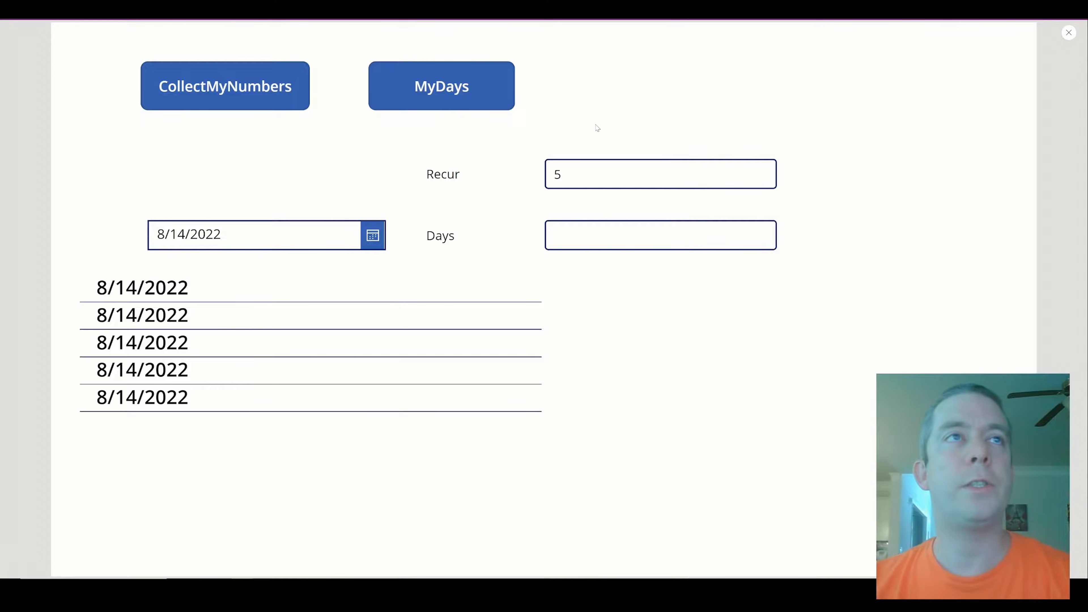
left_click(652, 236)
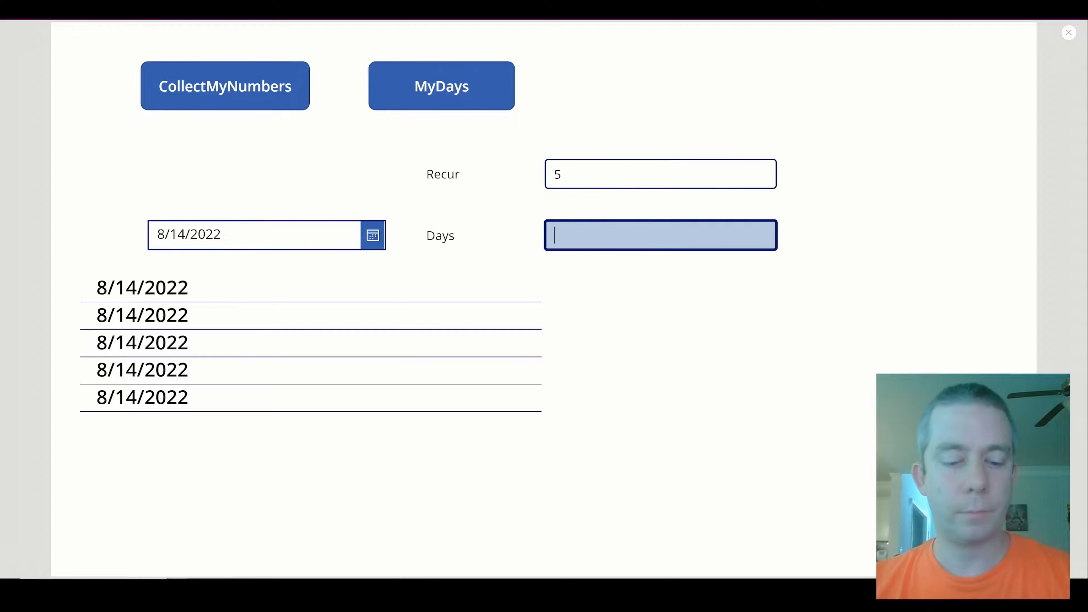
type("7")
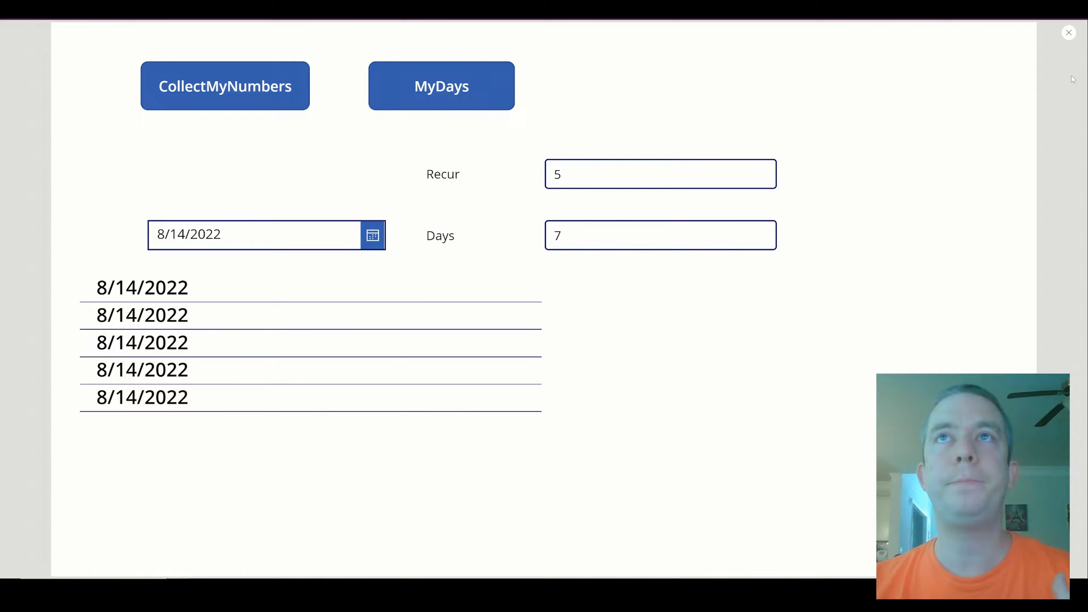
left_click(1069, 33)
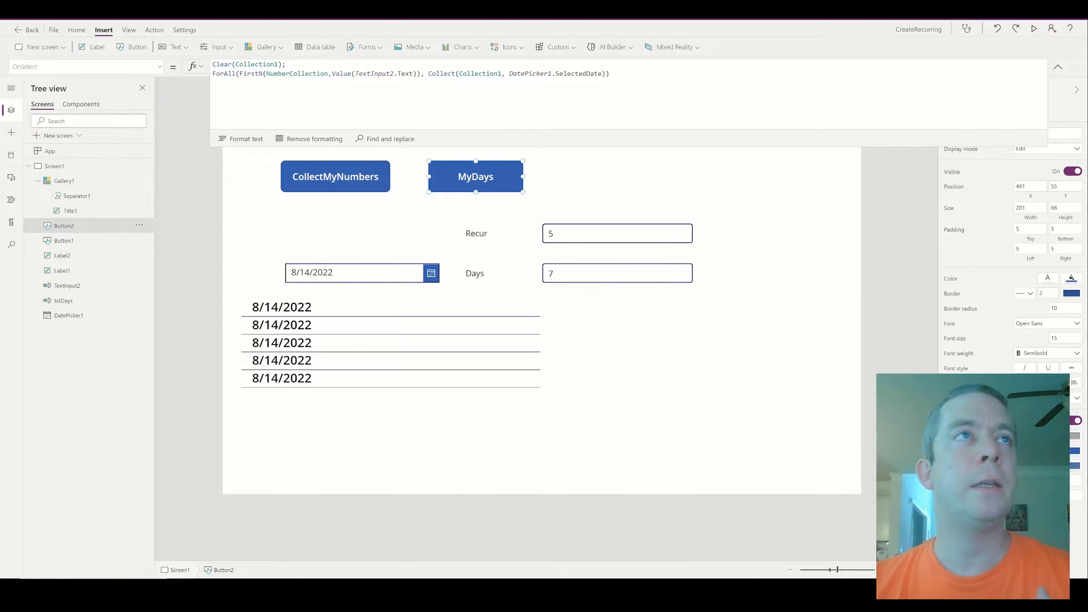
Step: Append +ThisRecord.Value to DatePicker1.SelectedDate in the MyDays button's OnSelect formula
left_click(686, 74)
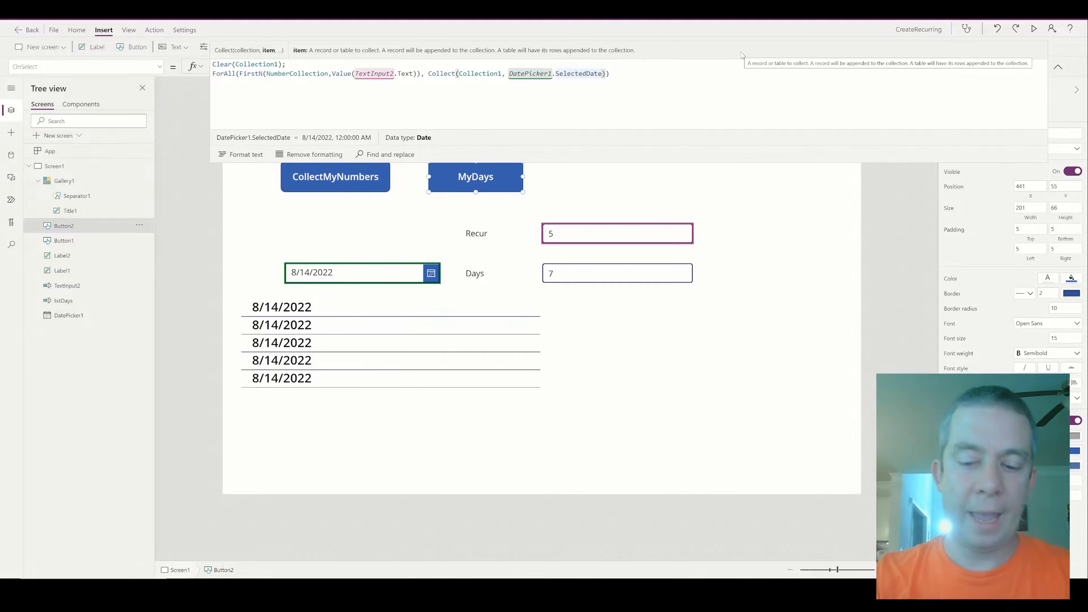
type("+Th")
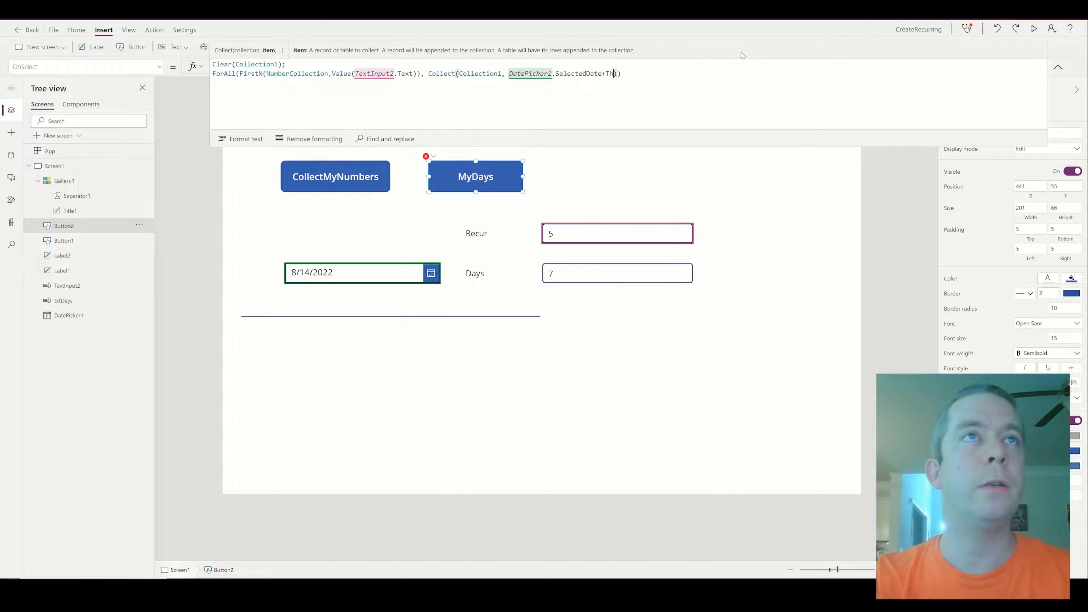
type("isRecord")
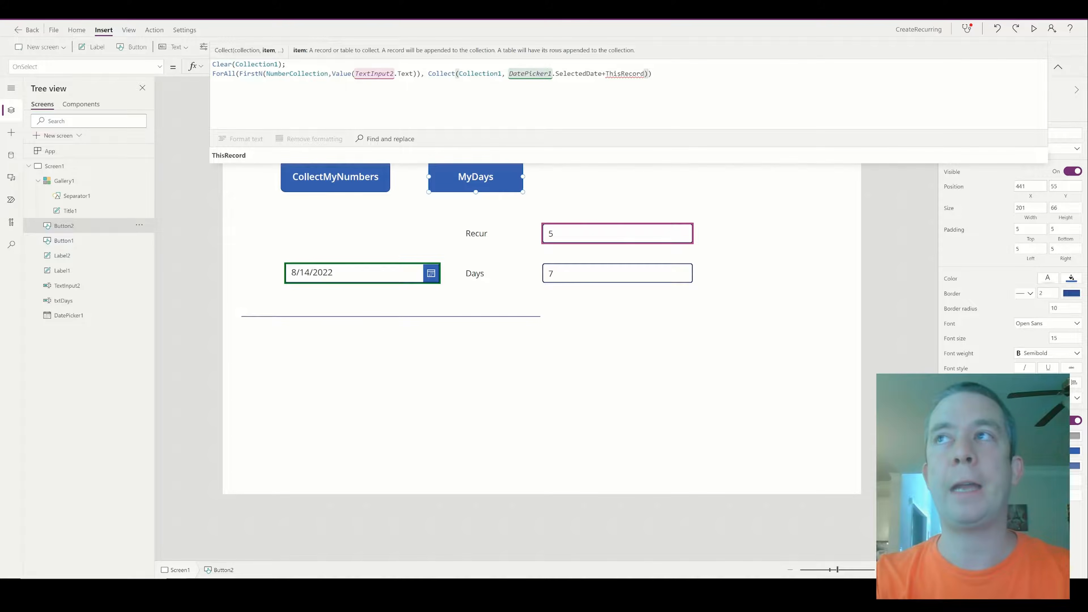
type(".Value")
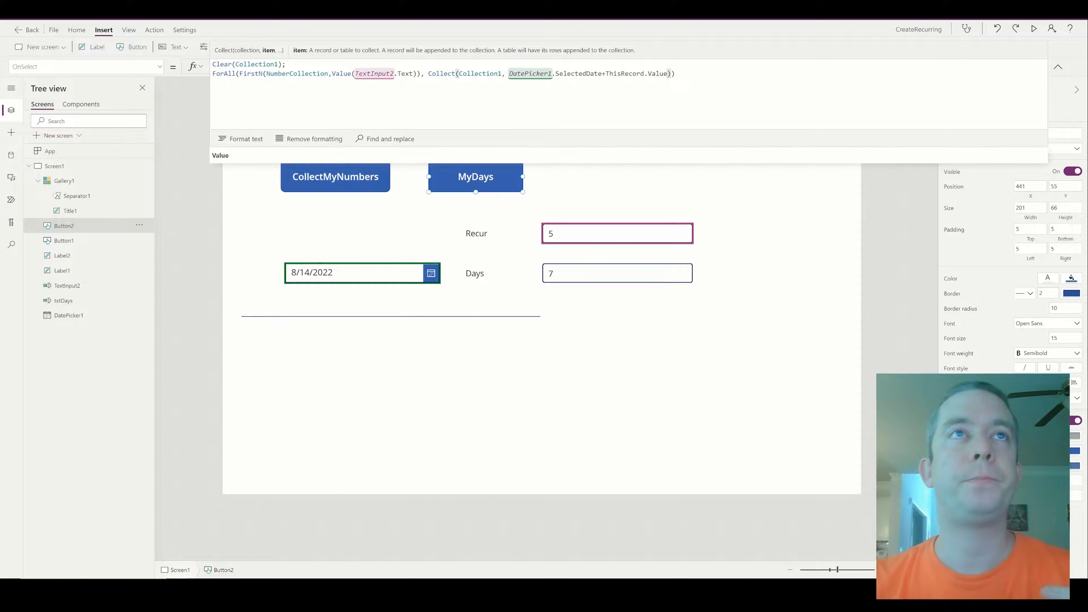
left_click(1055, 66)
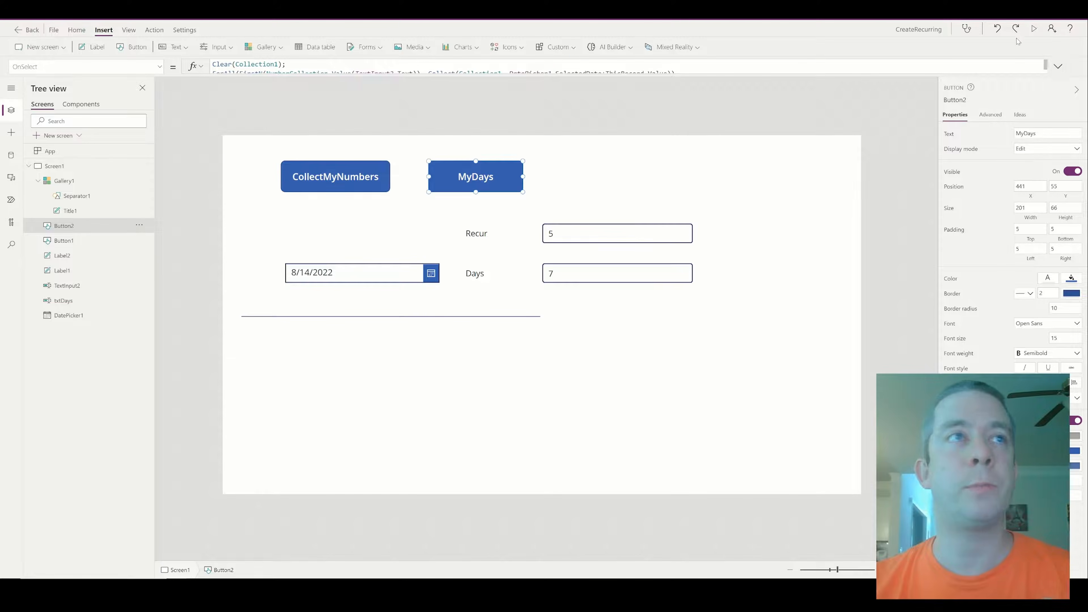
Step: Preview the app and run MyDays to test the dates offset by ThisRecord.Value
left_click(1034, 28)
left_click(441, 86)
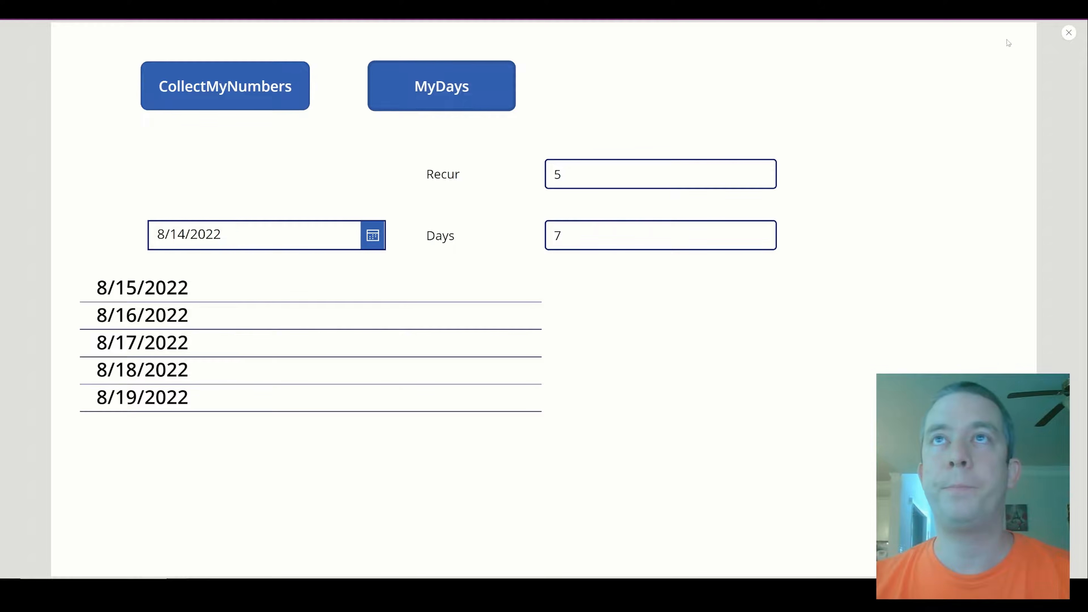
left_click(1069, 32)
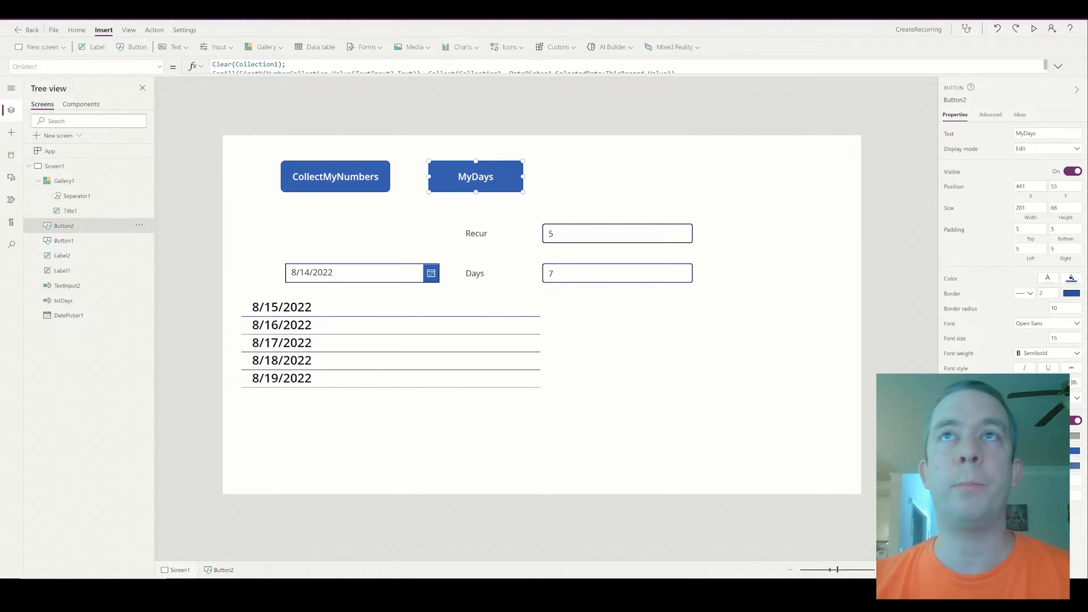
Step: Multiply ThisRecord.Value by txtDays.Text in the MyDays button's OnSelect formula
left_click(669, 74)
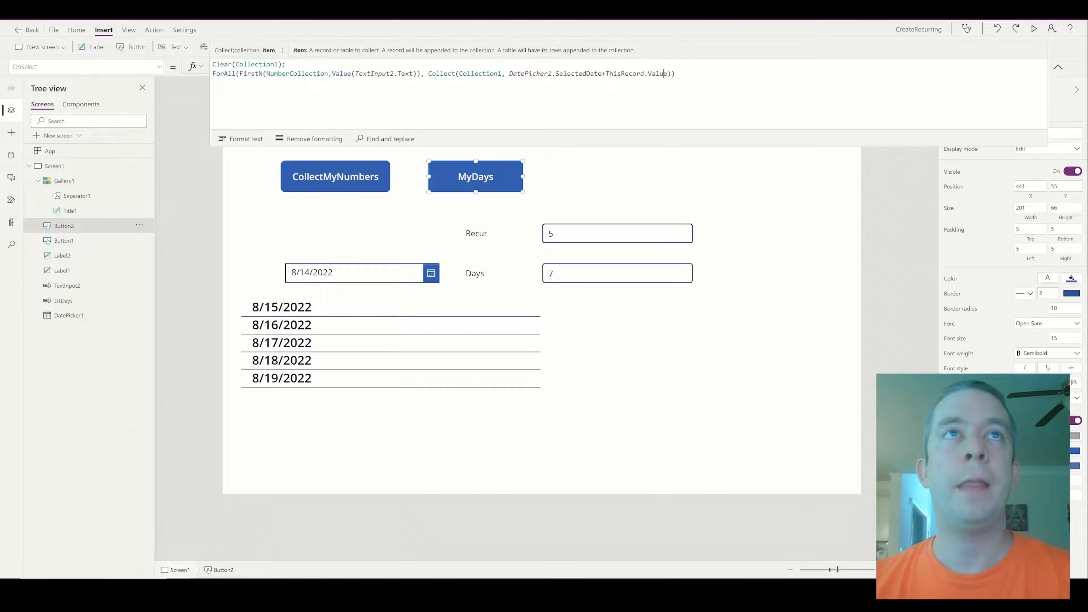
type("*")
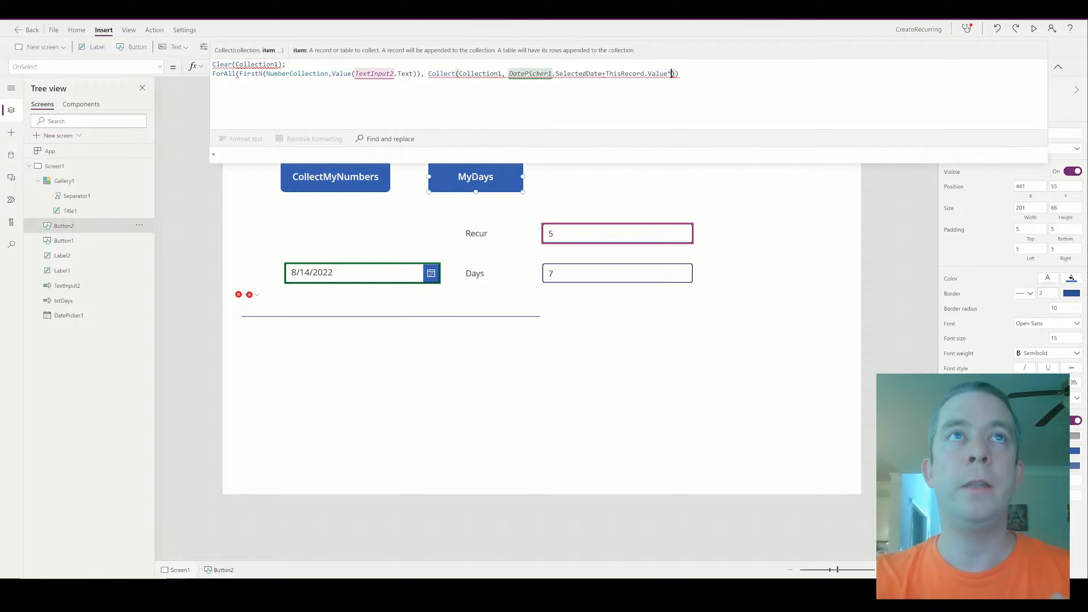
type("txtD")
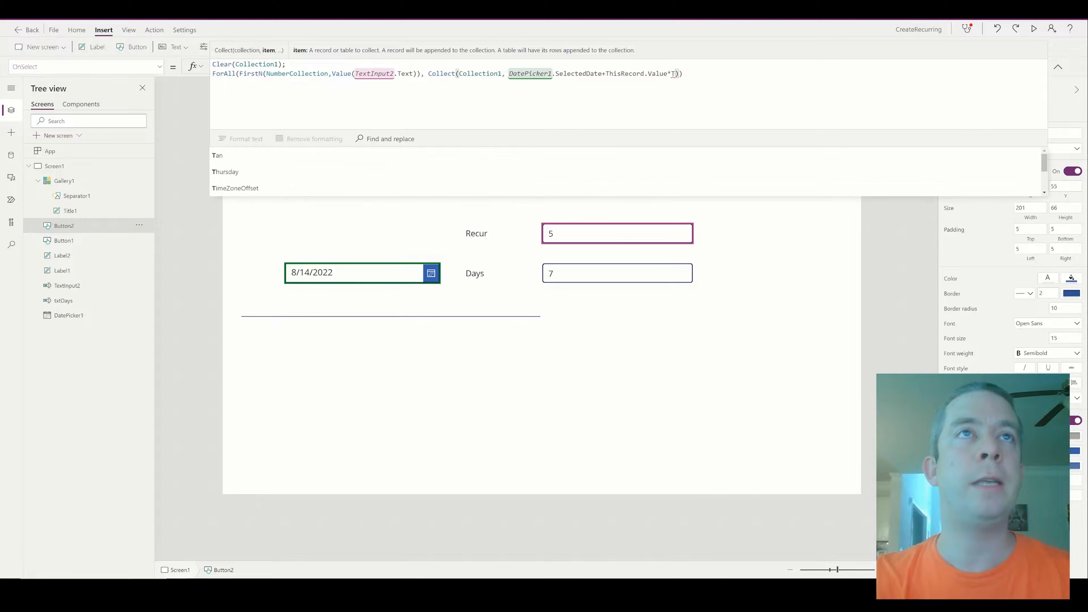
type("ays")
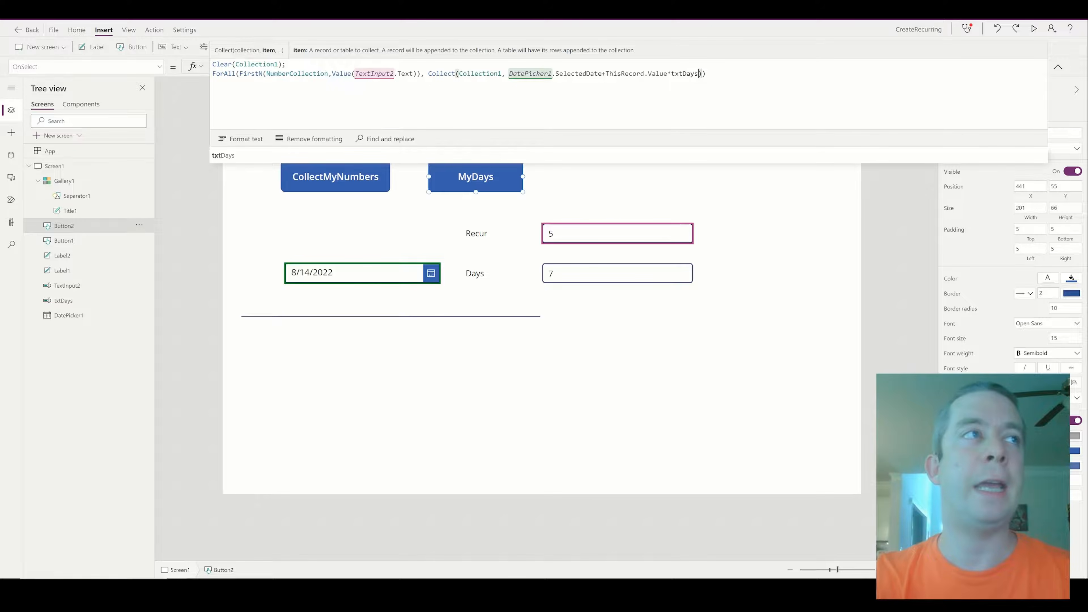
type(".Text")
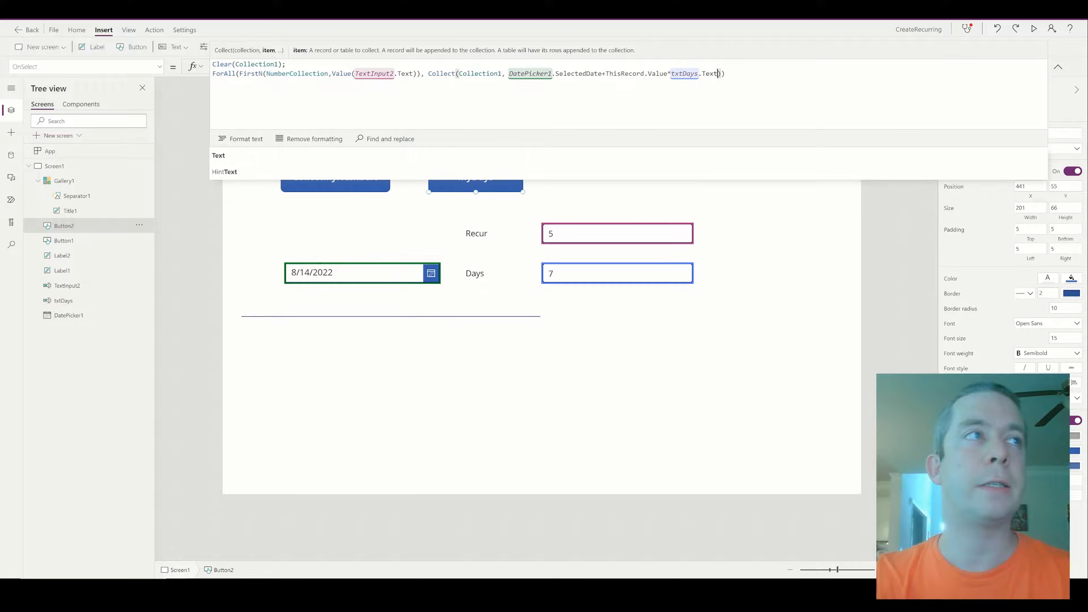
Step: Wrap txtDays.Text in the Value function in the MyDays button's OnSelect formula
key("Left")
key("Left")
key("Left")
key("Left")
key("Left")
key("Left")
key("Left")
key("Left")
key("Left")
key("Left")
key("Left")
key("Left")
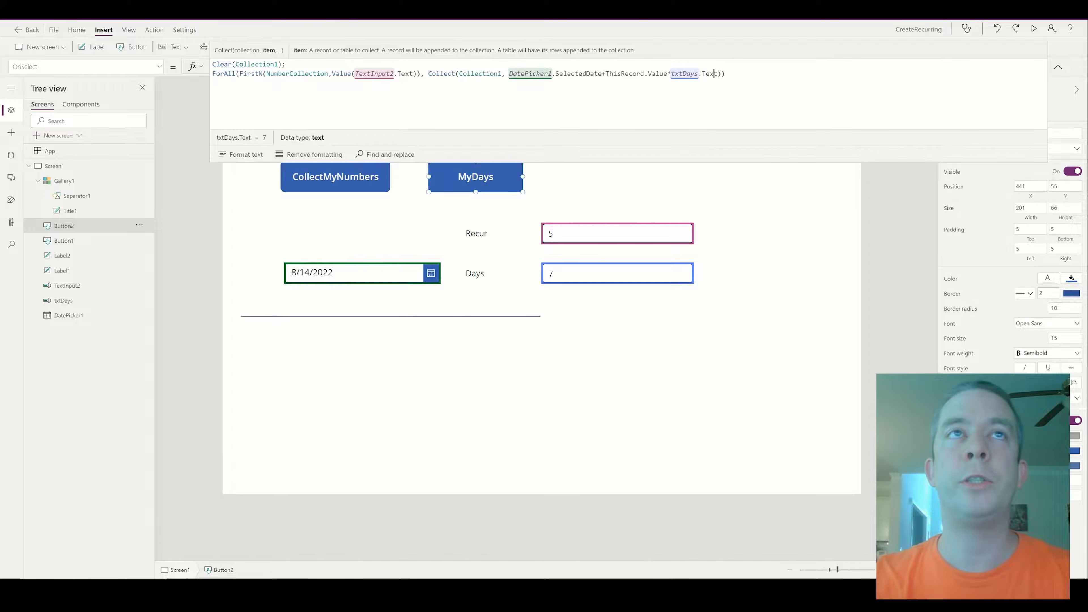
type("Value")
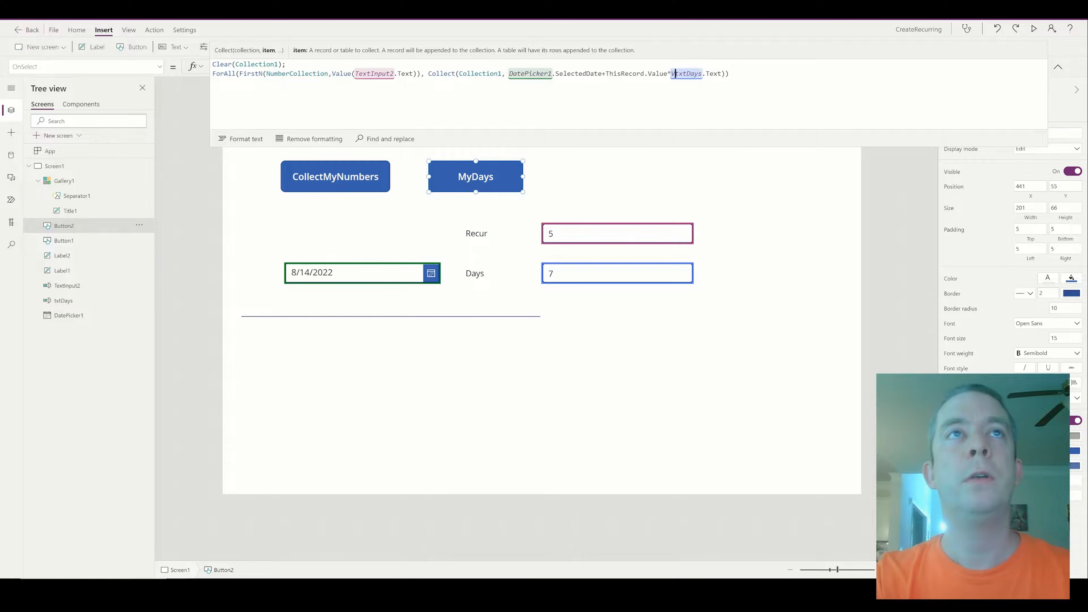
type("(")
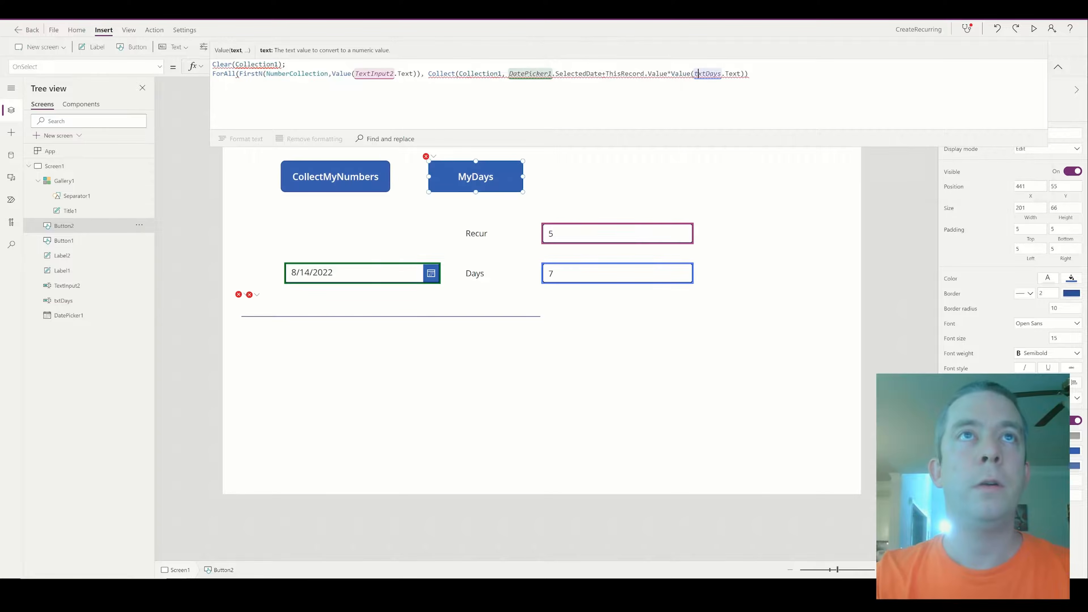
key("Right")
key("Right")
key("Right")
key("Right")
key("Right")
key("Right")
key("Right")
key("Right")
key("Right")
key("Right")
key("Right")
key("Right")
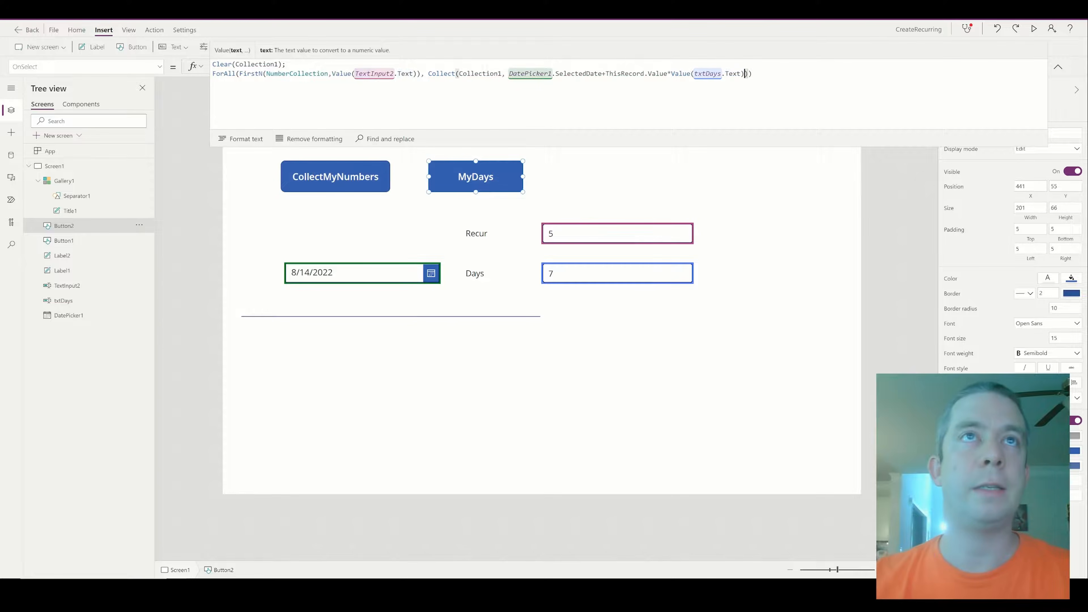
Step: Preview the app and run MyDays to check the dates generated at the 7-day interval
key("F5")
left_click(437, 99)
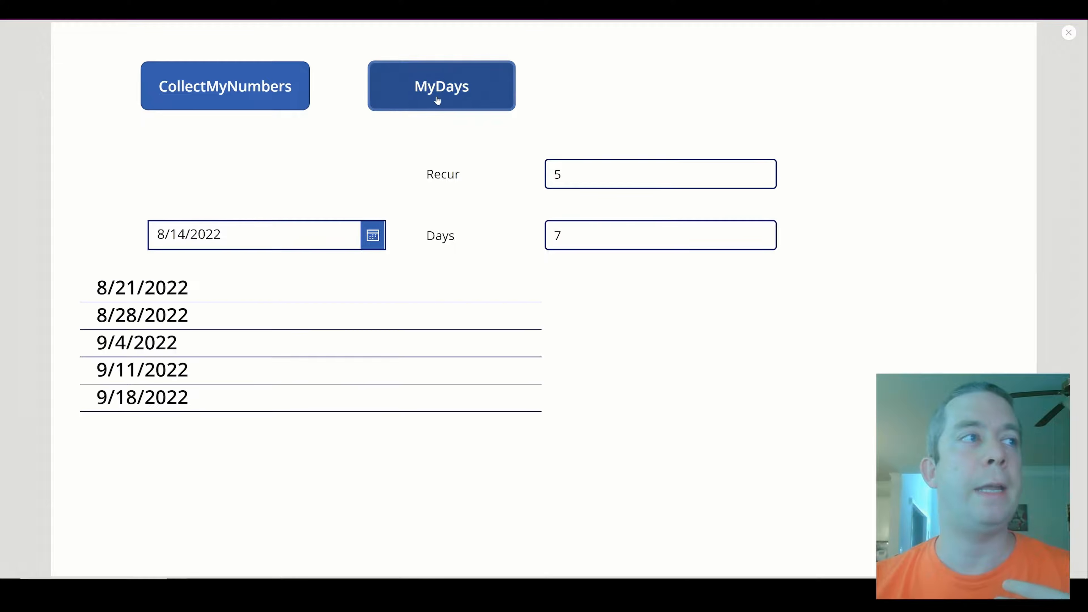
left_click_drag(96, 284, 240, 286)
left_click_drag(96, 316, 187, 330)
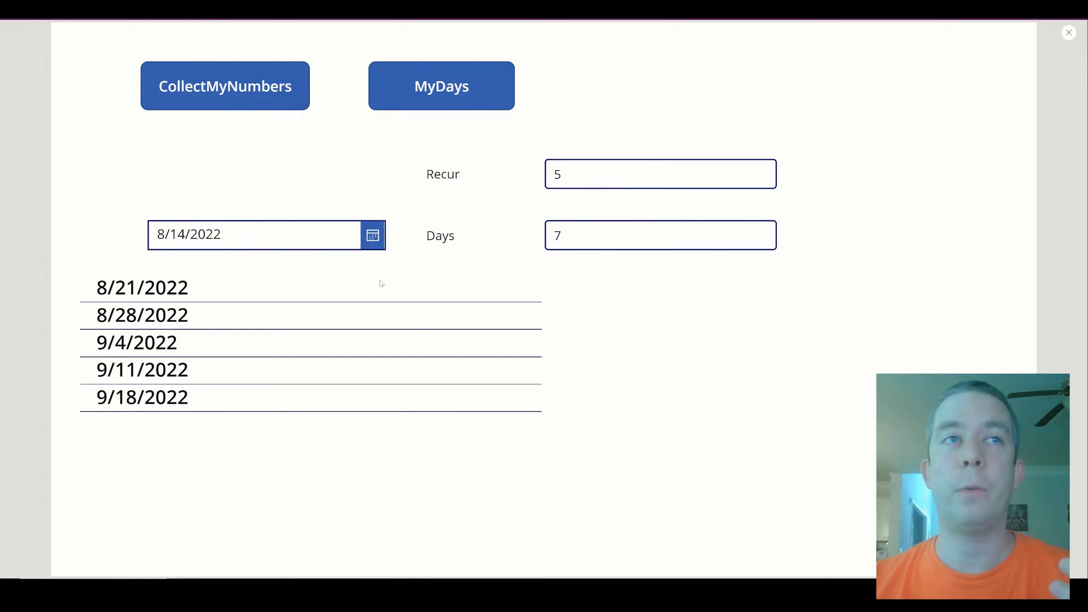
Step: Test a 2-day interval by setting Days to 2 and running MyDays
left_click(555, 245)
type("2")
left_click(444, 99)
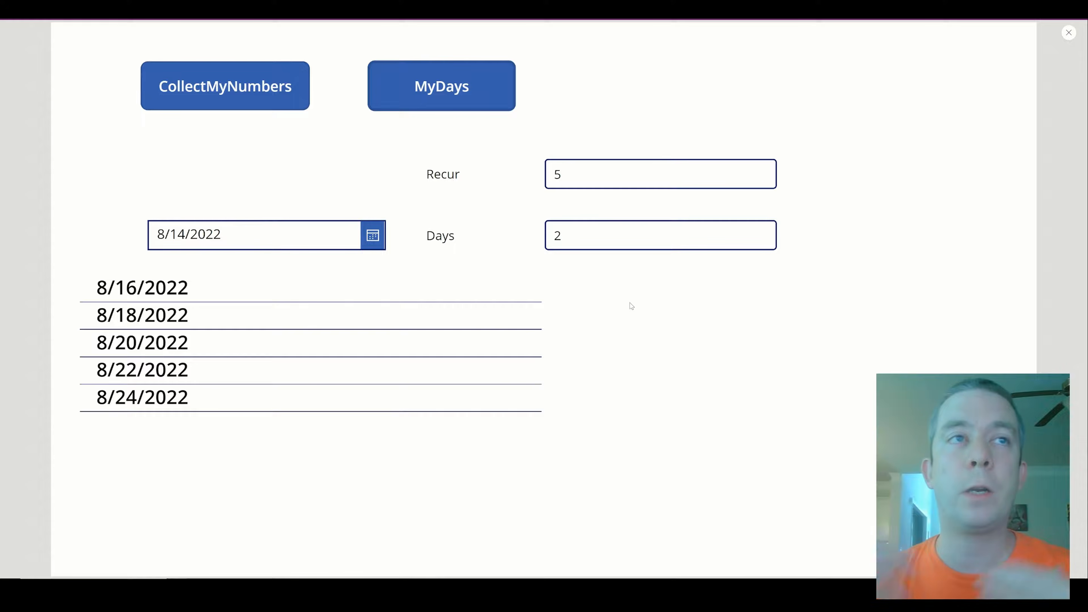
Step: Test a 30-day interval by setting Days to 30 and running MyDays
left_click(566, 234)
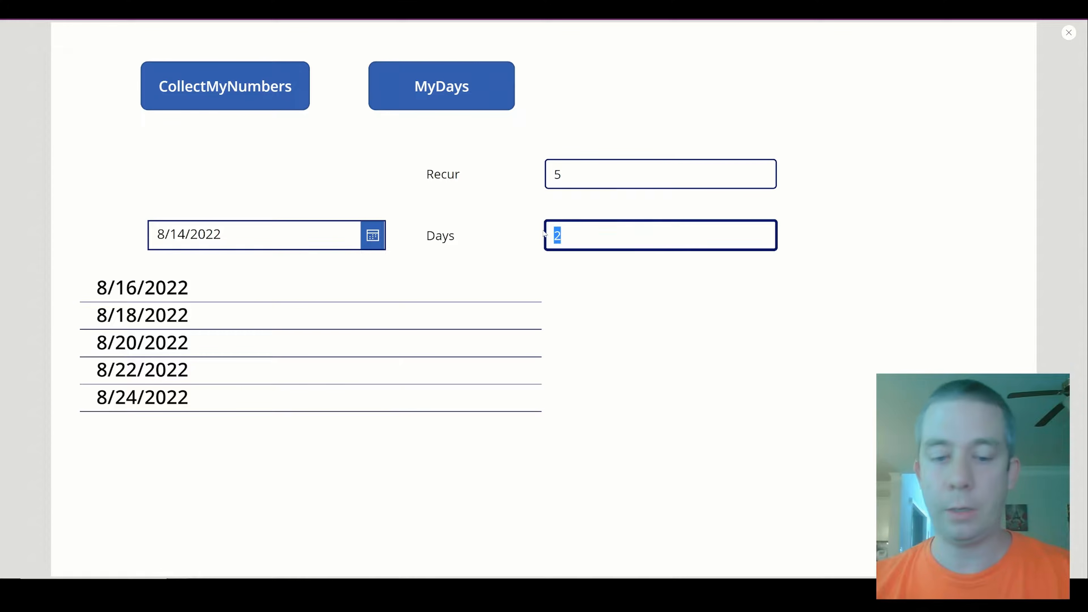
type("30")
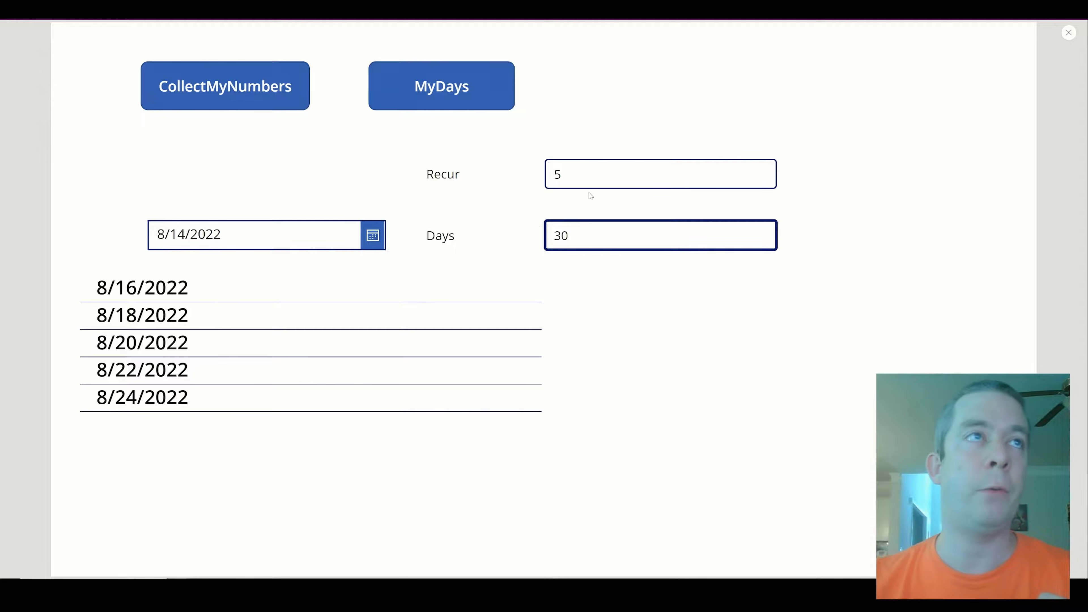
left_click(481, 92)
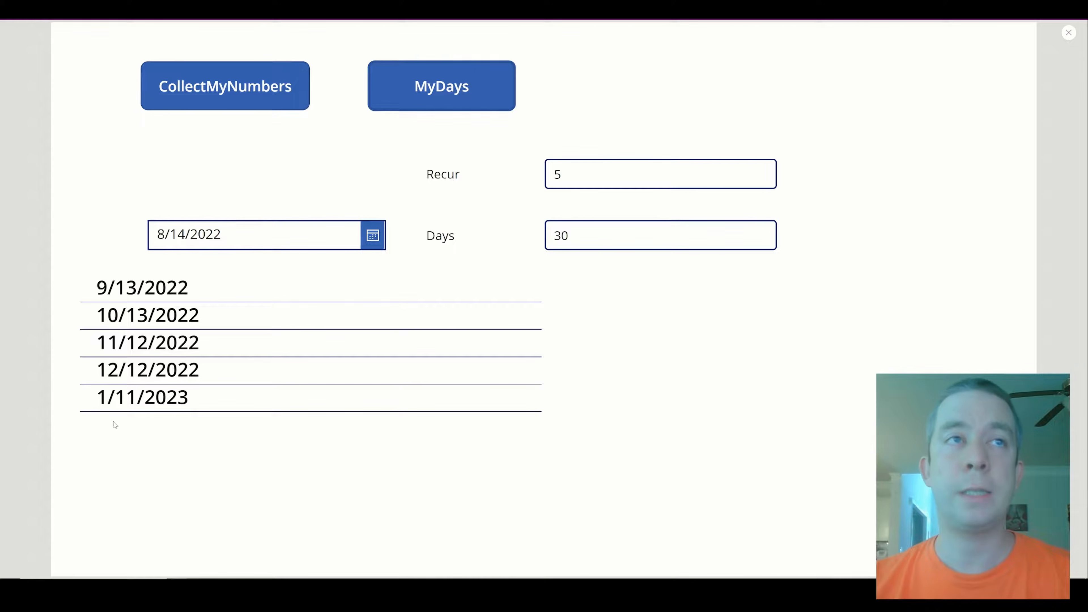
Step: Test a yearly interval by setting Days to 365 and running MyDays, and leave the preview
left_click_drag(593, 236, 406, 217)
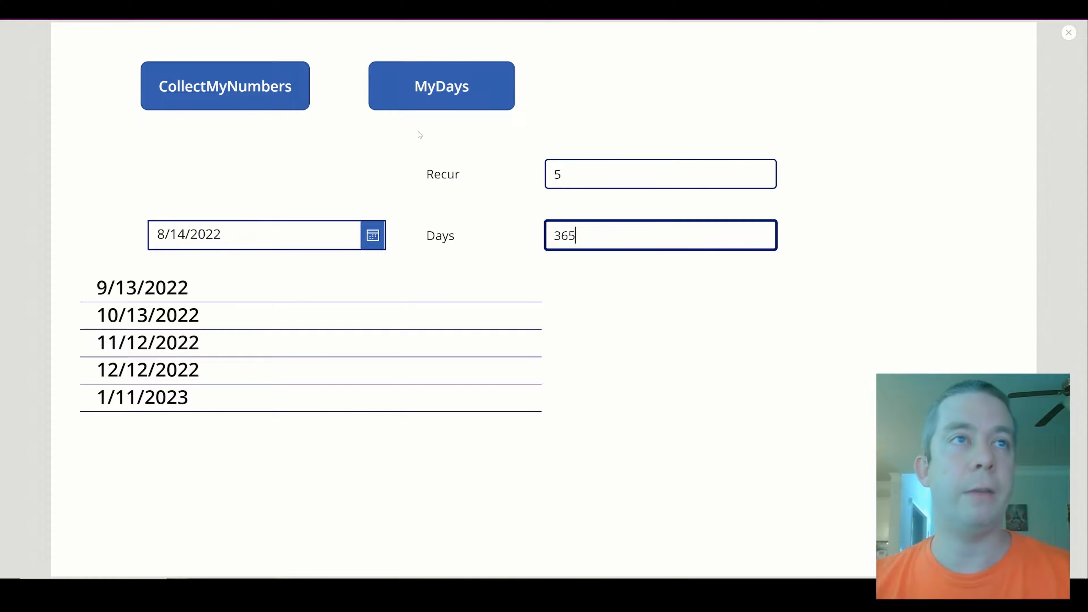
left_click(433, 102)
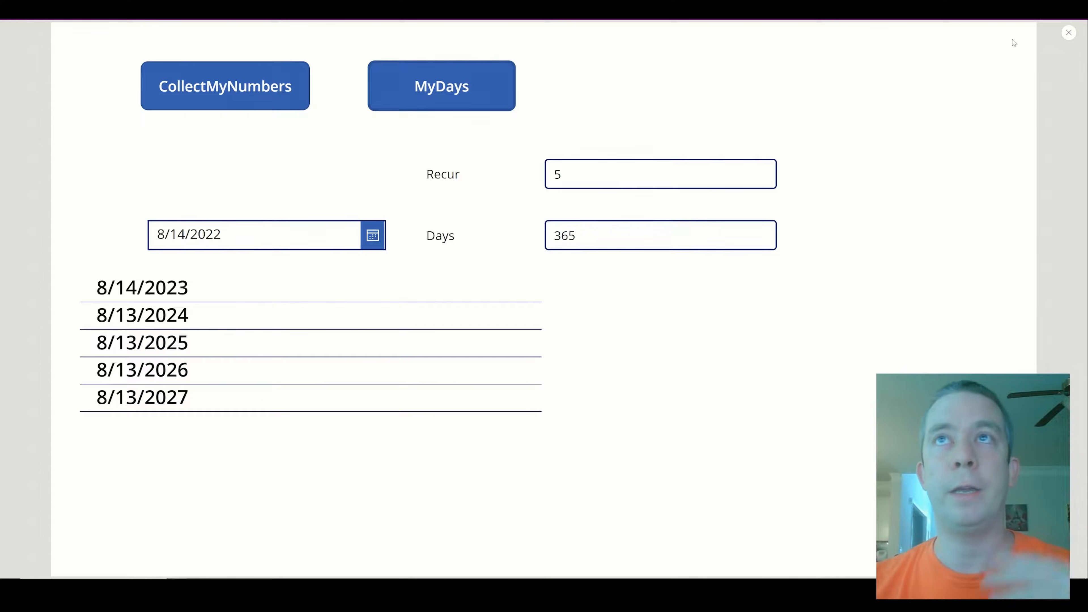
left_click(1069, 32)
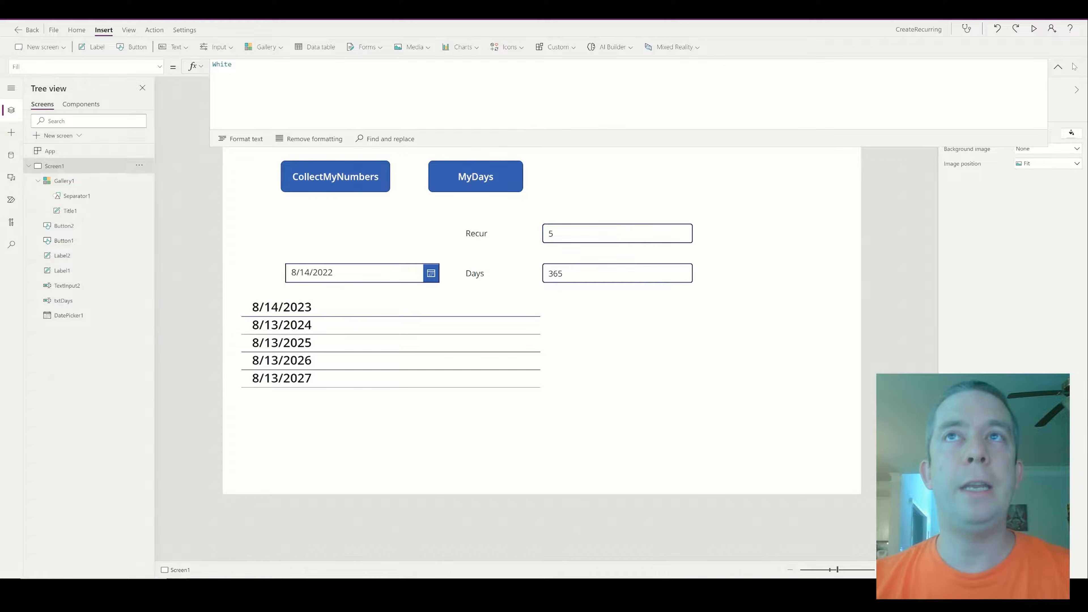
Step: Put the calculated date into an EndDate field of the record collected by MyDays, and preview the app
left_click(1057, 68)
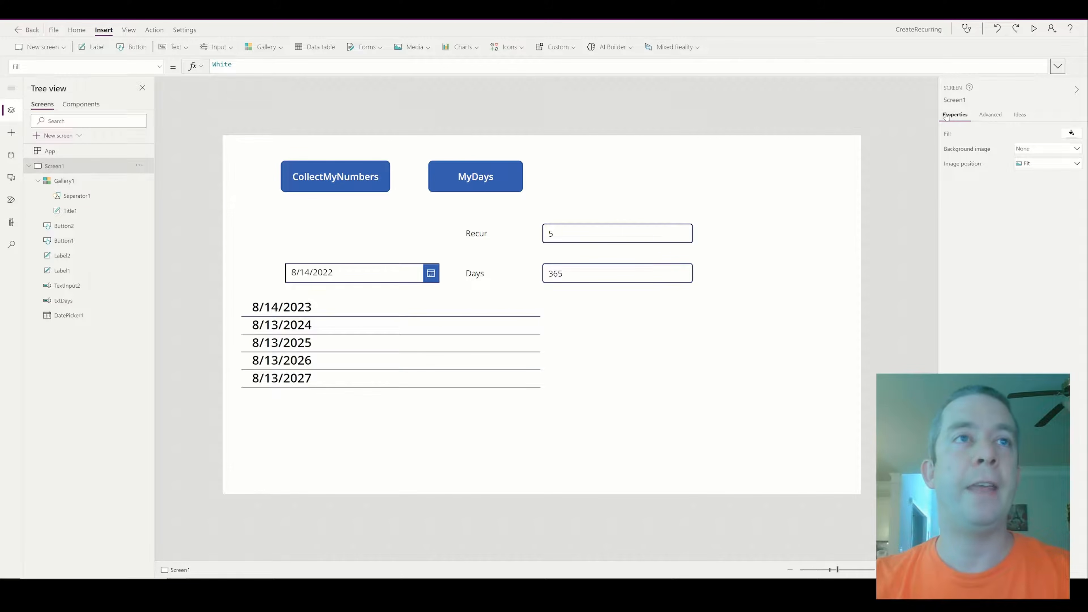
left_click(262, 387)
left_click(497, 178)
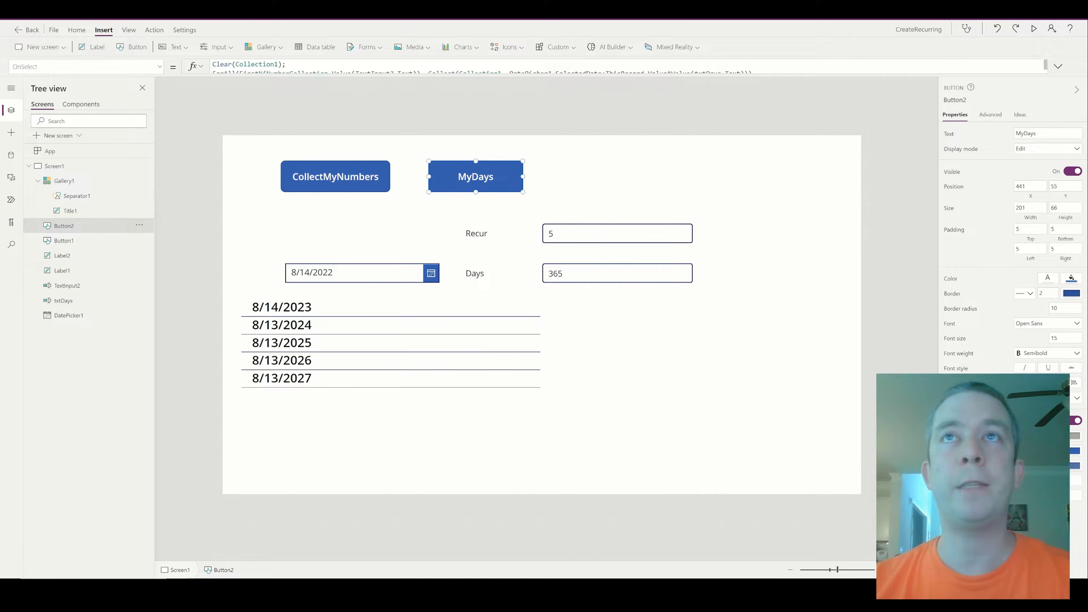
left_click(1058, 66)
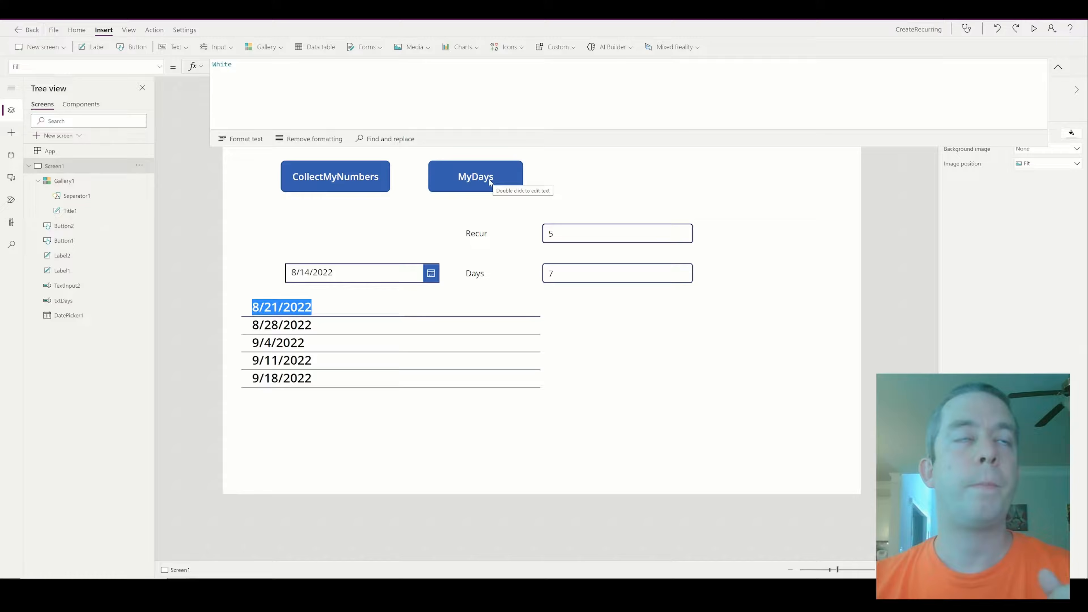
left_click(508, 171)
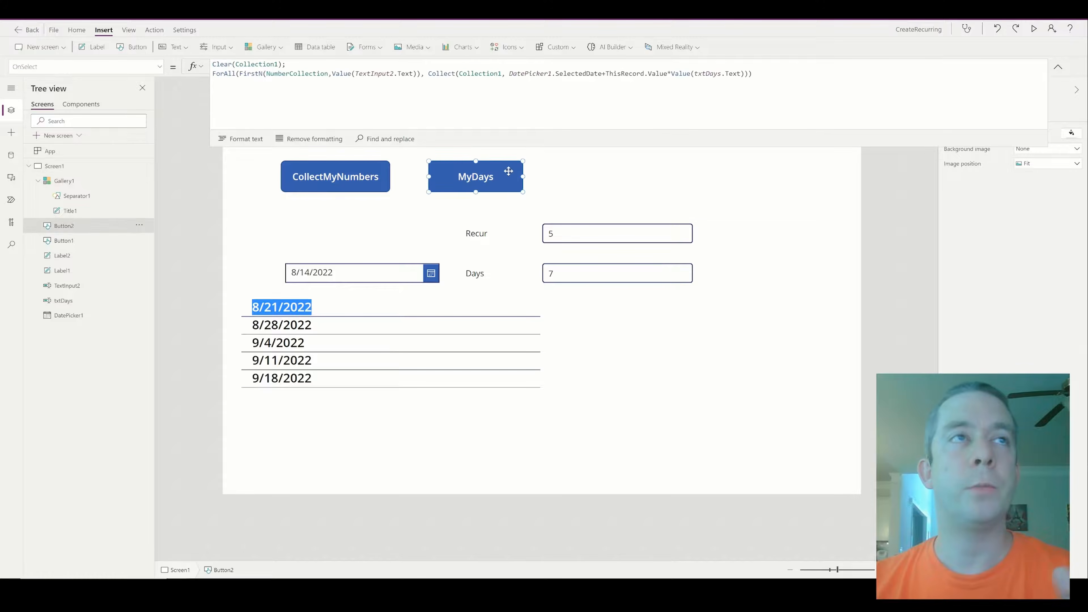
left_click(510, 73)
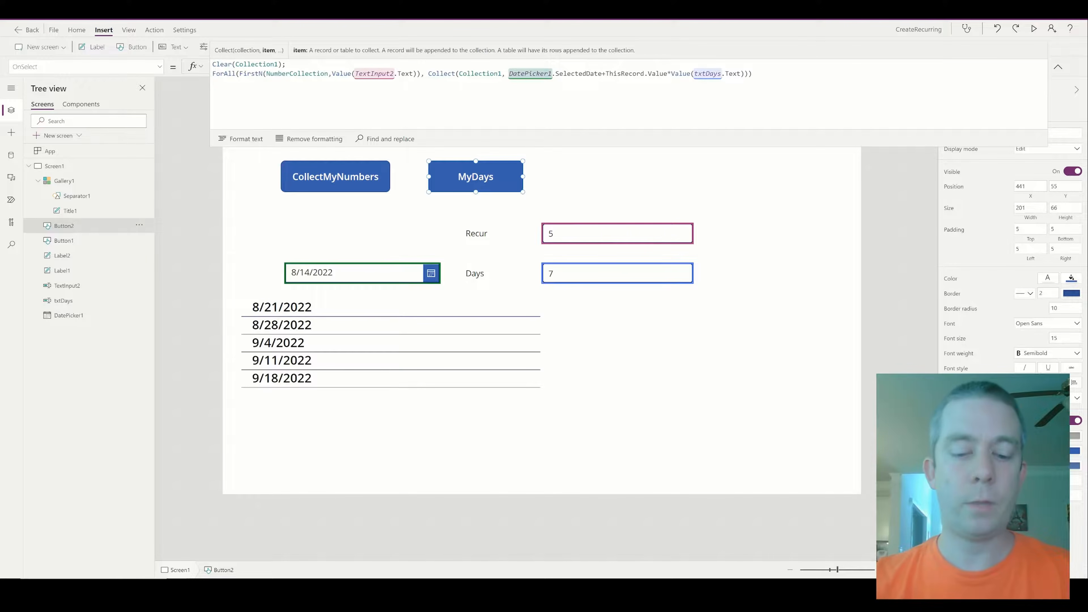
type("{End")
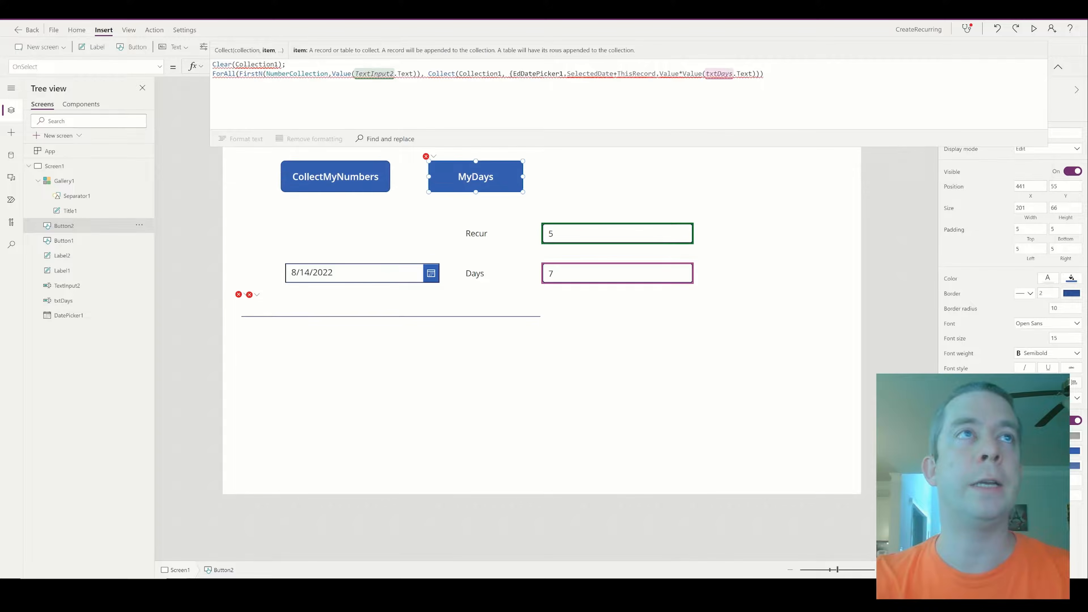
type("Date:")
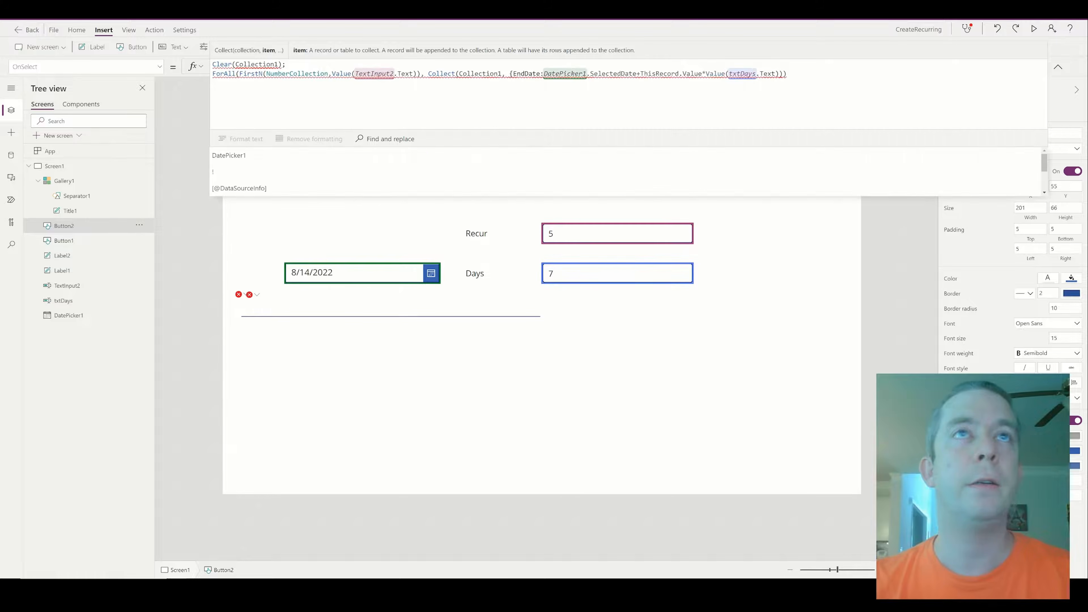
key("F5")
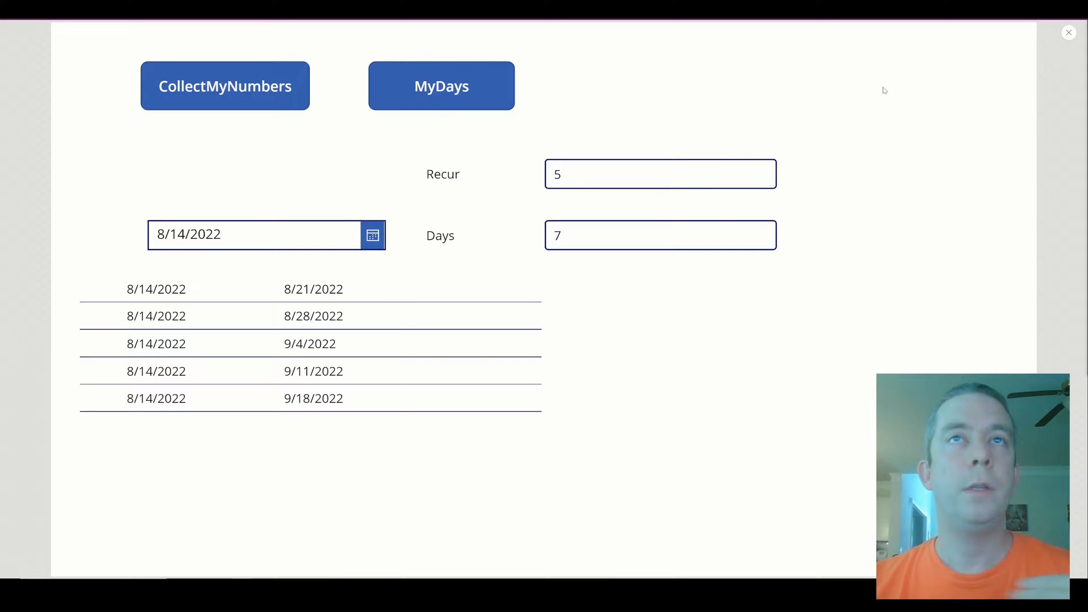
left_click(1069, 32)
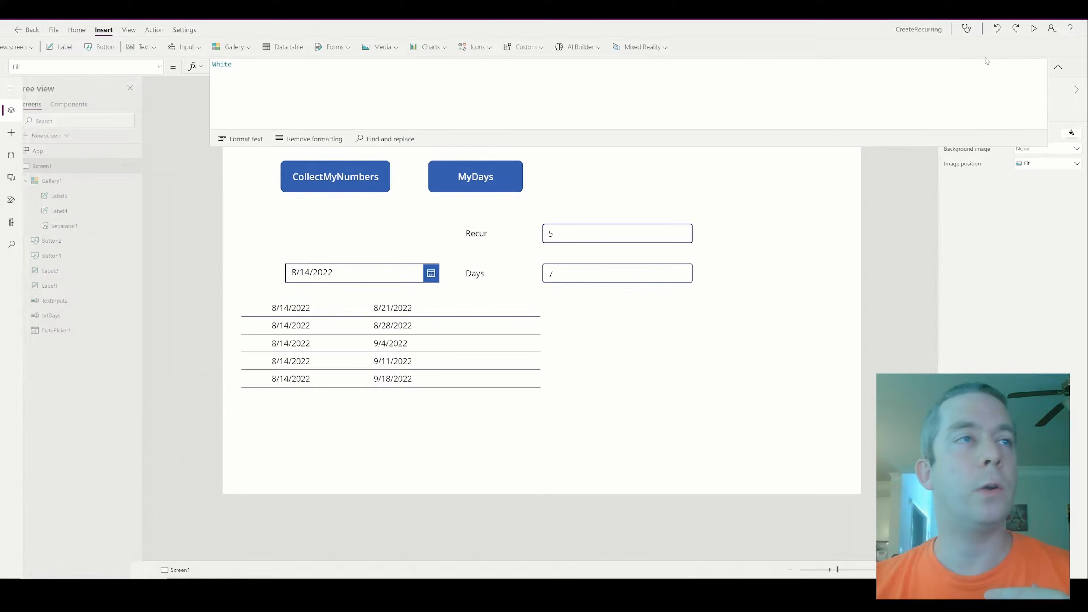
Step: Replace StartDate's value in the MyDays formula with a copy of EndDate's expression, DatePicker1.SelectedDate+ThisRecord.Value*Value(txtDays.Text)
left_click(446, 188)
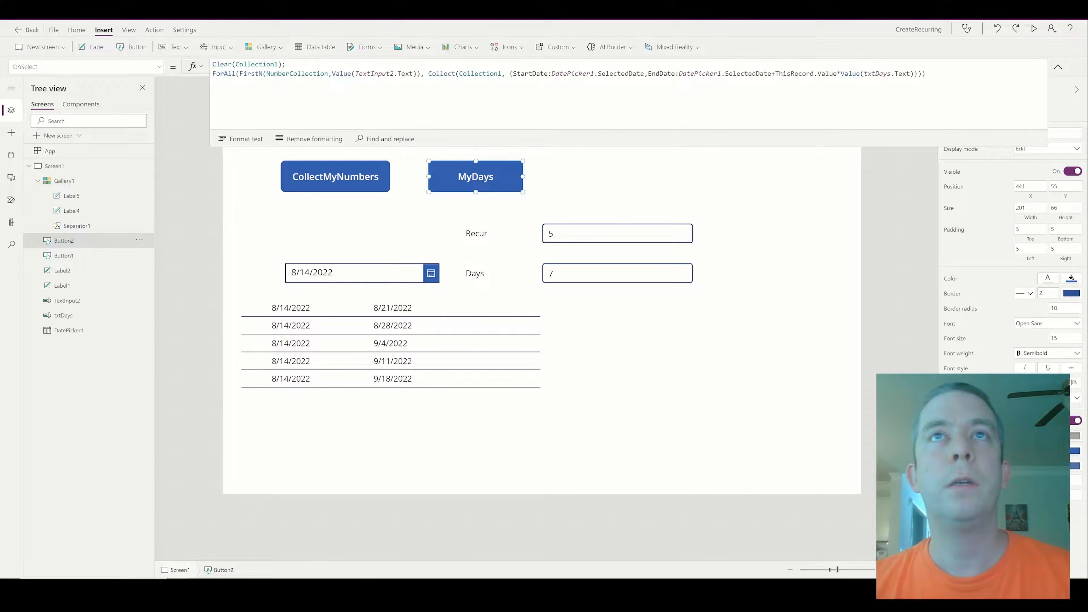
left_click_drag(915, 73, 552, 74)
left_click(934, 75)
key("BackSpace")
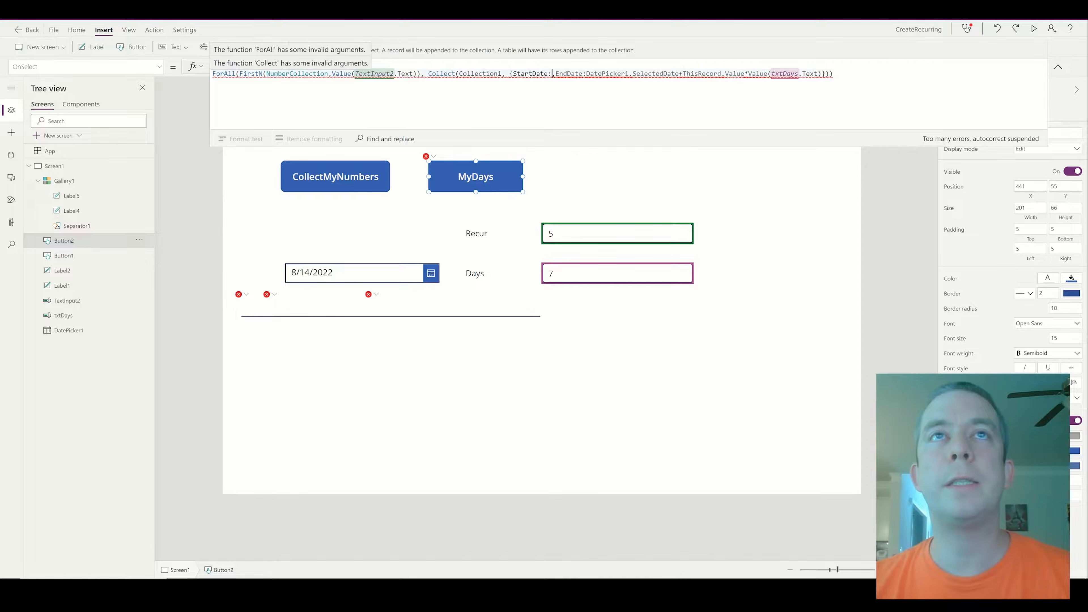
left_click_drag(820, 74, 584, 74)
key("ctrl+c")
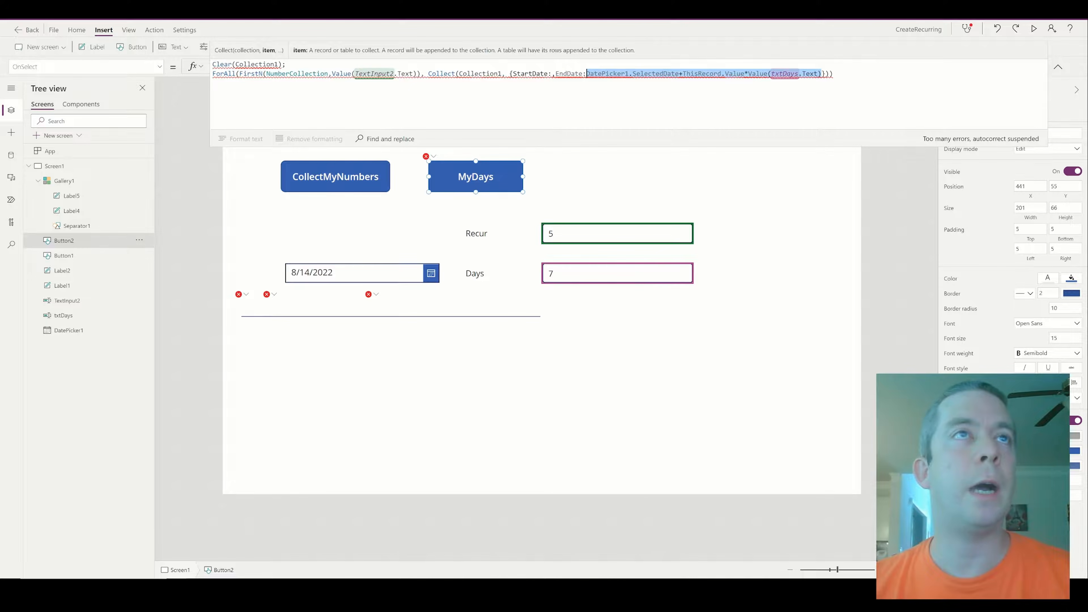
left_click(553, 74)
key("ctrl+v")
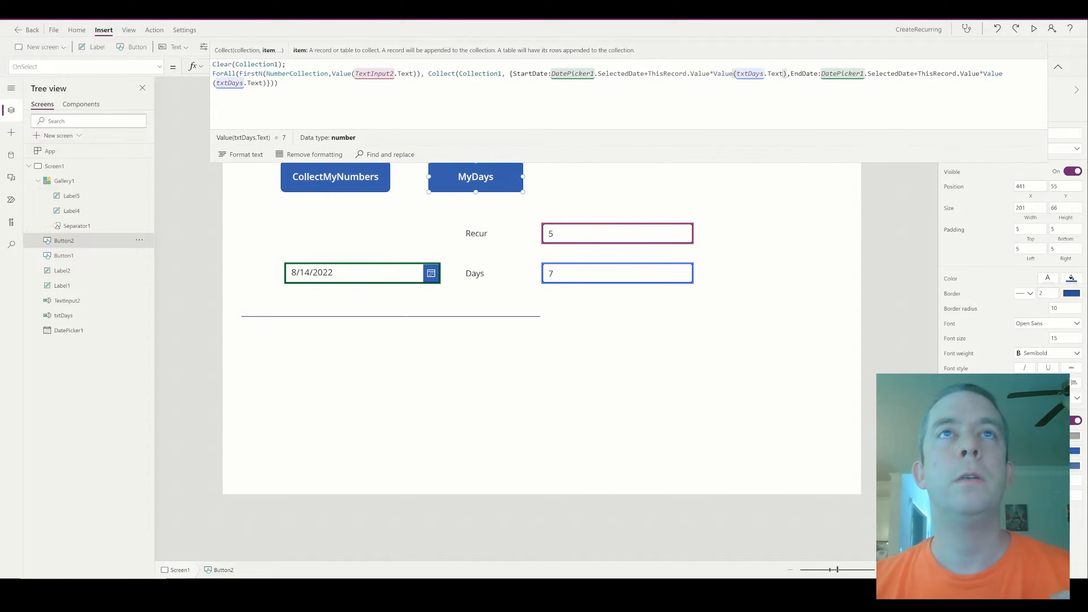
Step: Preview the app and run MyDays to compare the start and end dates in the gallery
left_click(1034, 29)
left_click(454, 97)
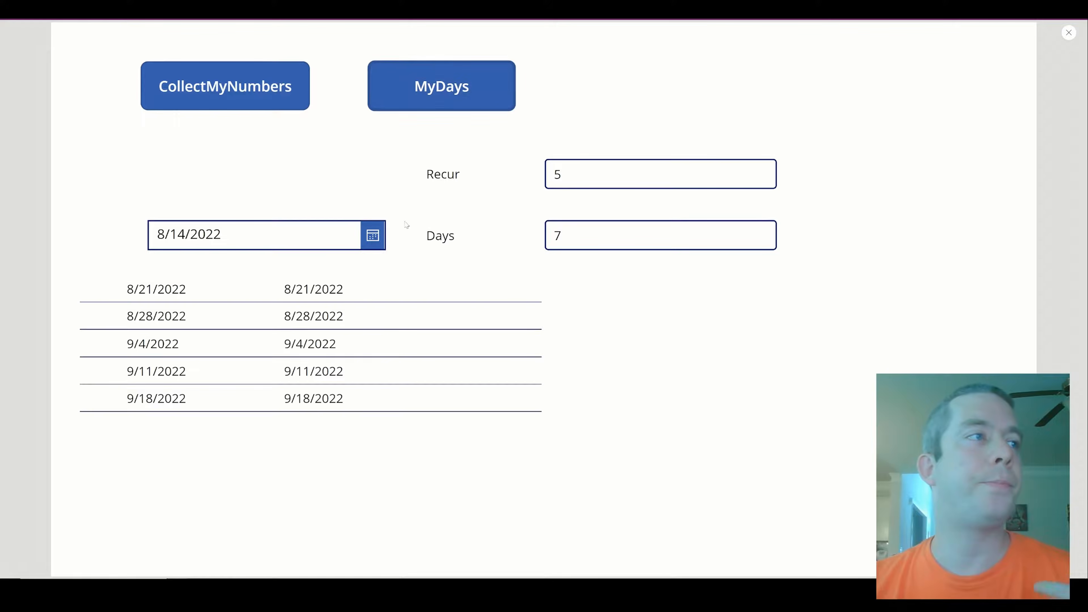
key("Escape")
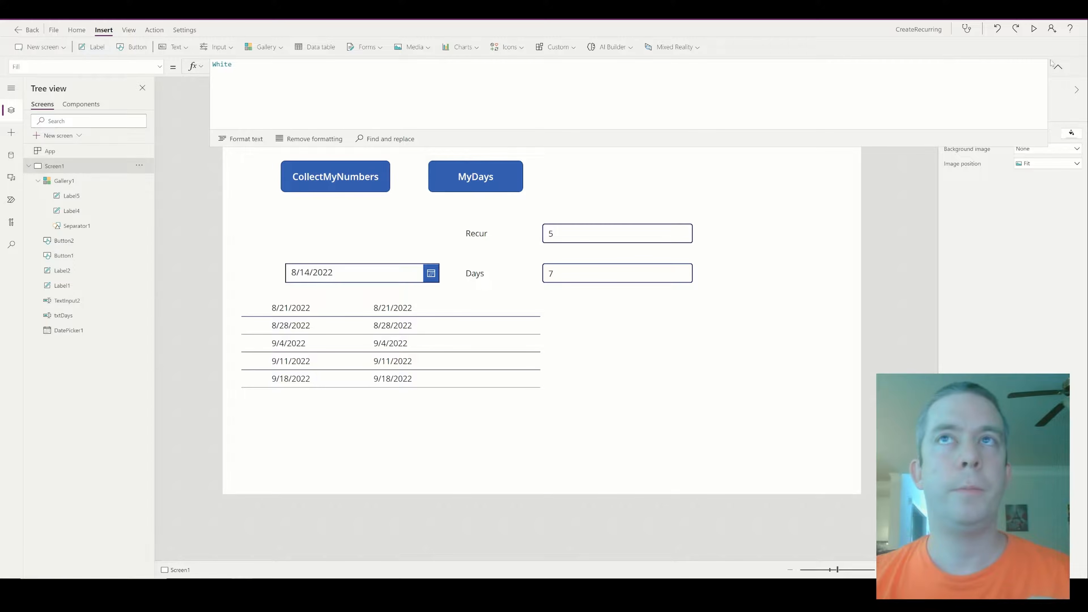
left_click(1058, 66)
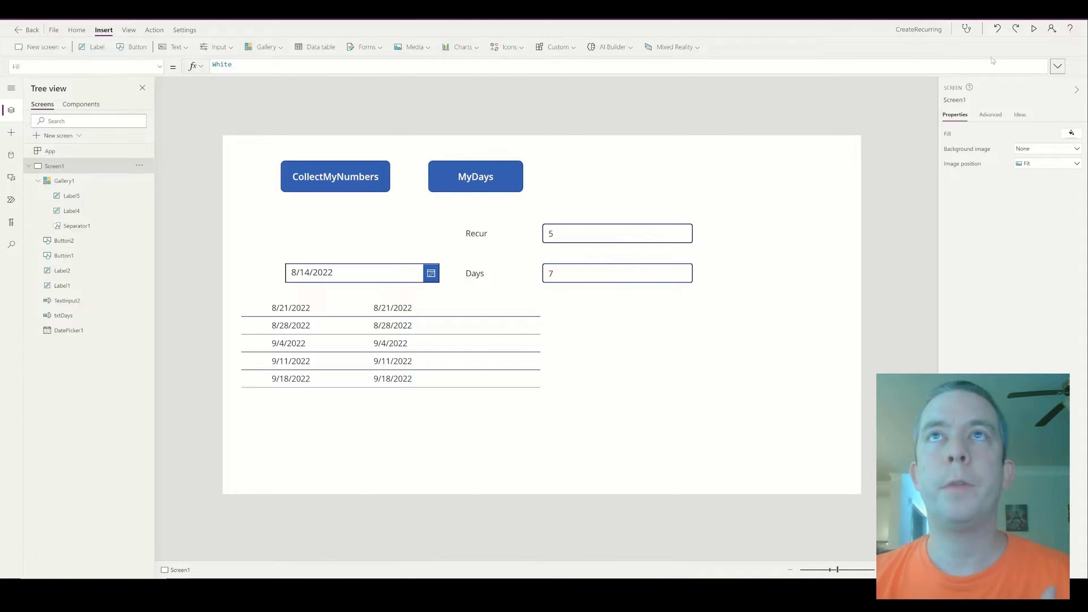
left_click(1035, 29)
left_click(420, 86)
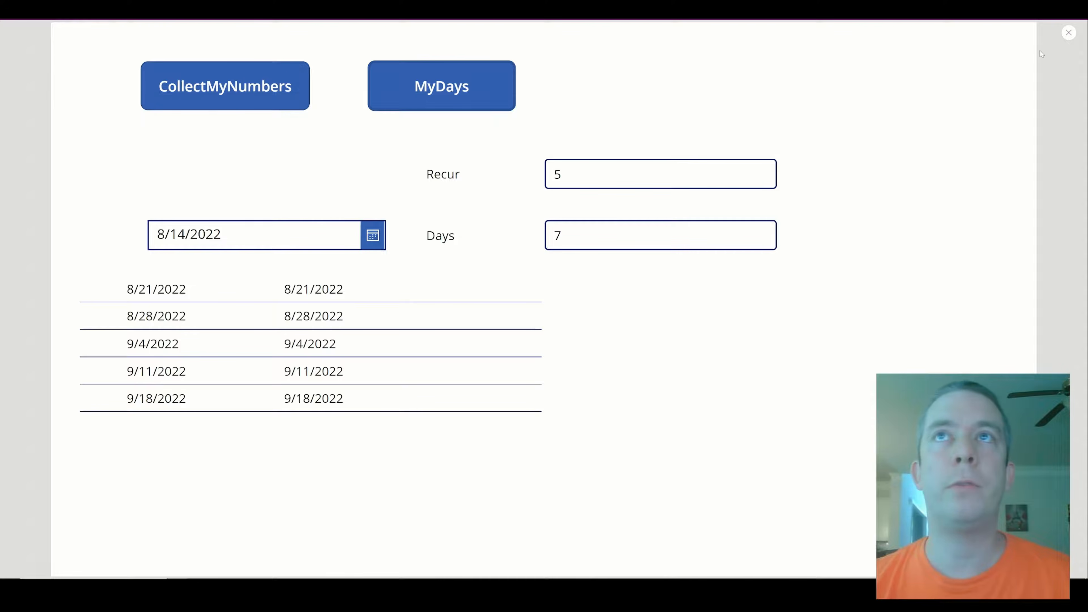
Step: Add "0" as the first item of the NumberCollection list in the CollectMyNumbers button's formula
left_click(1068, 32)
left_click(328, 175)
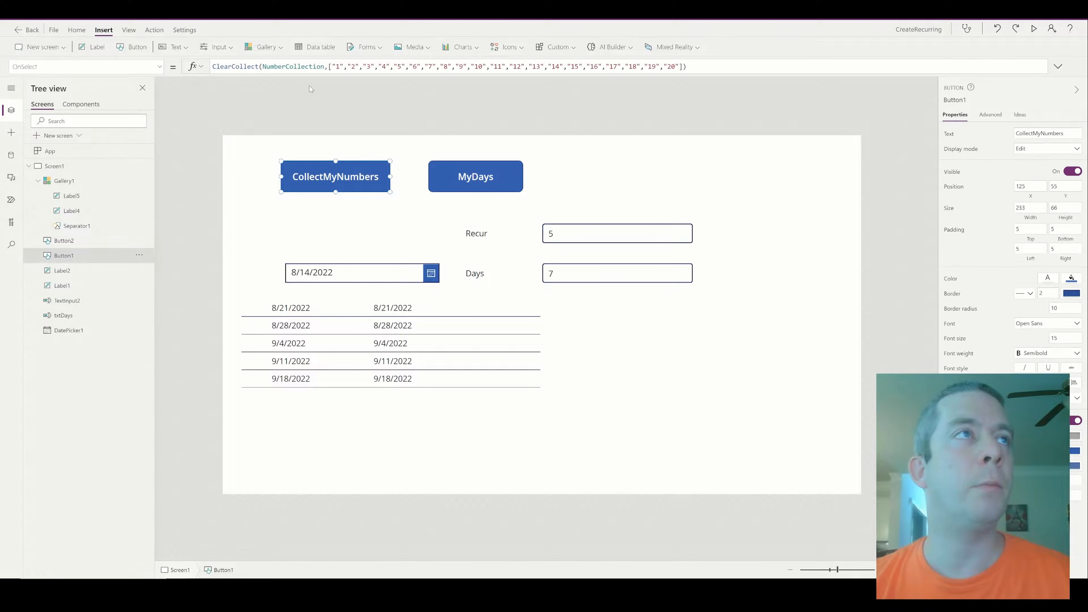
left_click(563, 65)
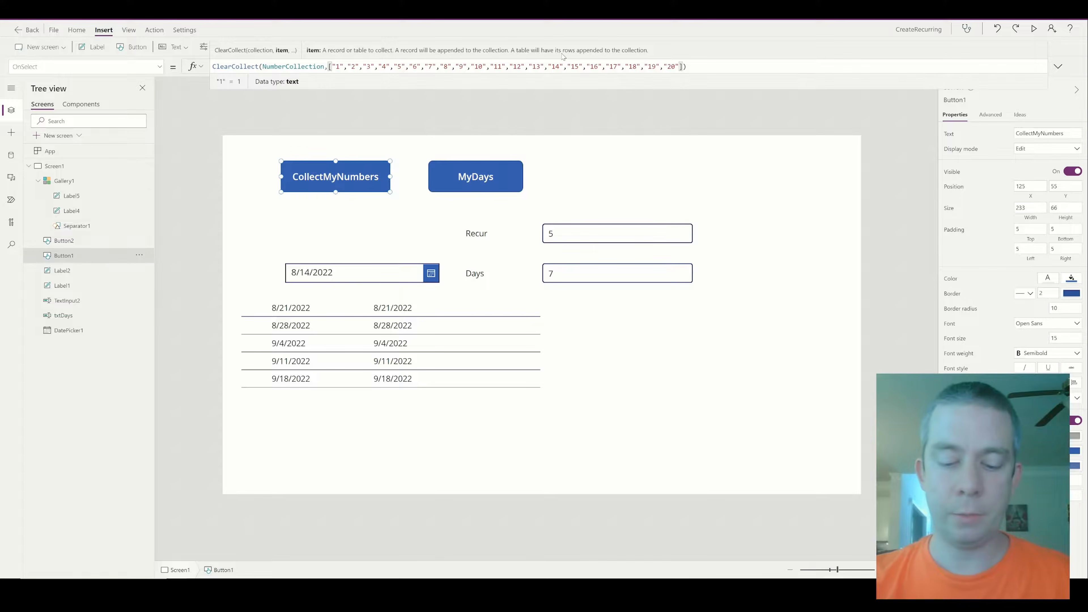
type("\"0\",")
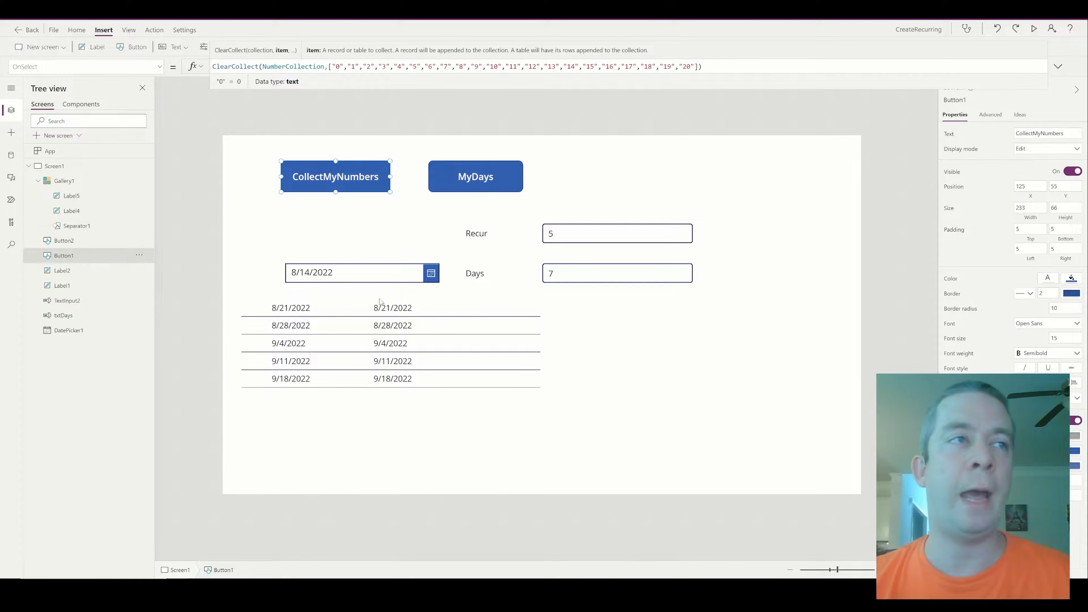
Step: Preview the app, regenerate the gallery with MyDays to check the first start and end dates, and leave the preview
left_click(1034, 30)
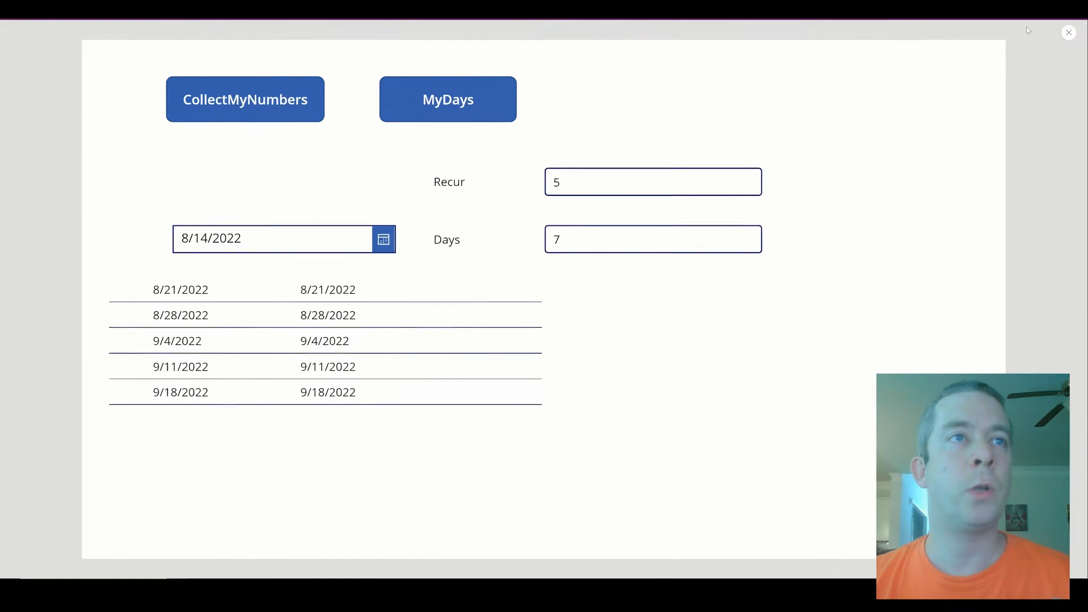
left_click(418, 88)
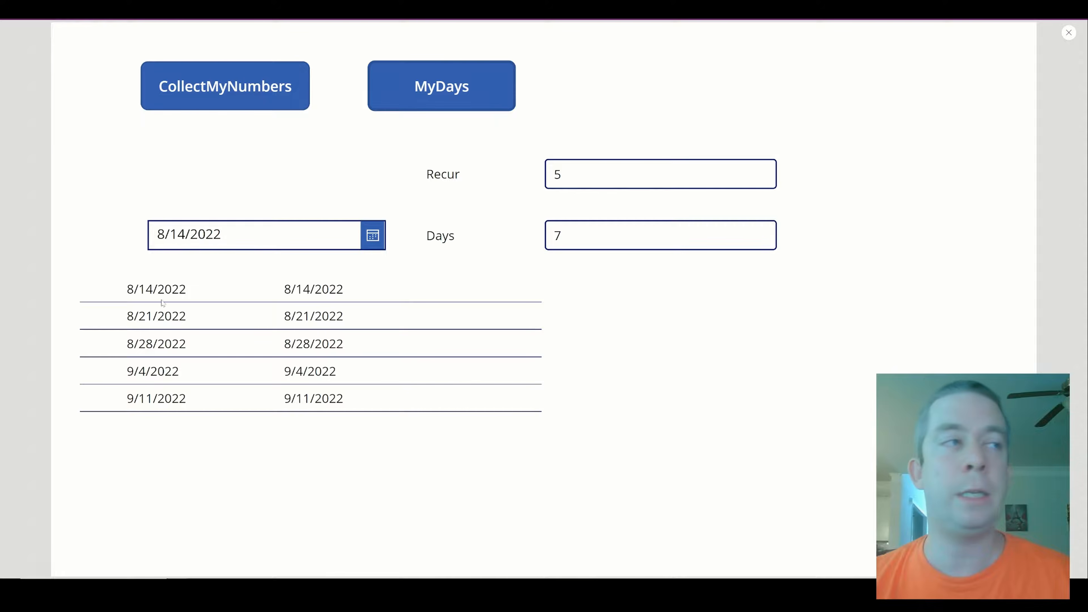
left_click_drag(284, 292, 345, 291)
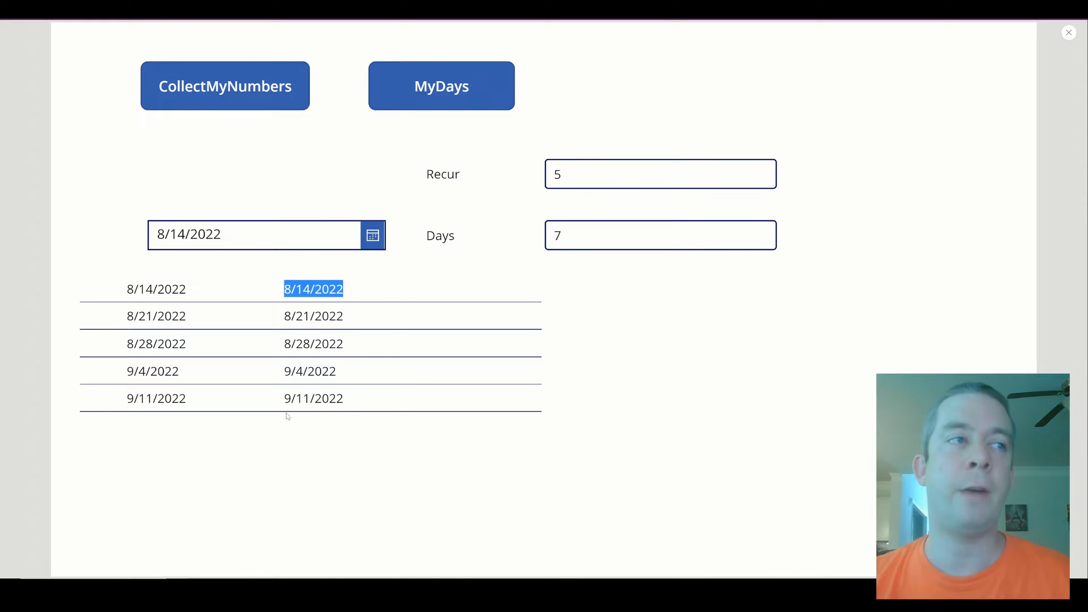
left_click(1069, 33)
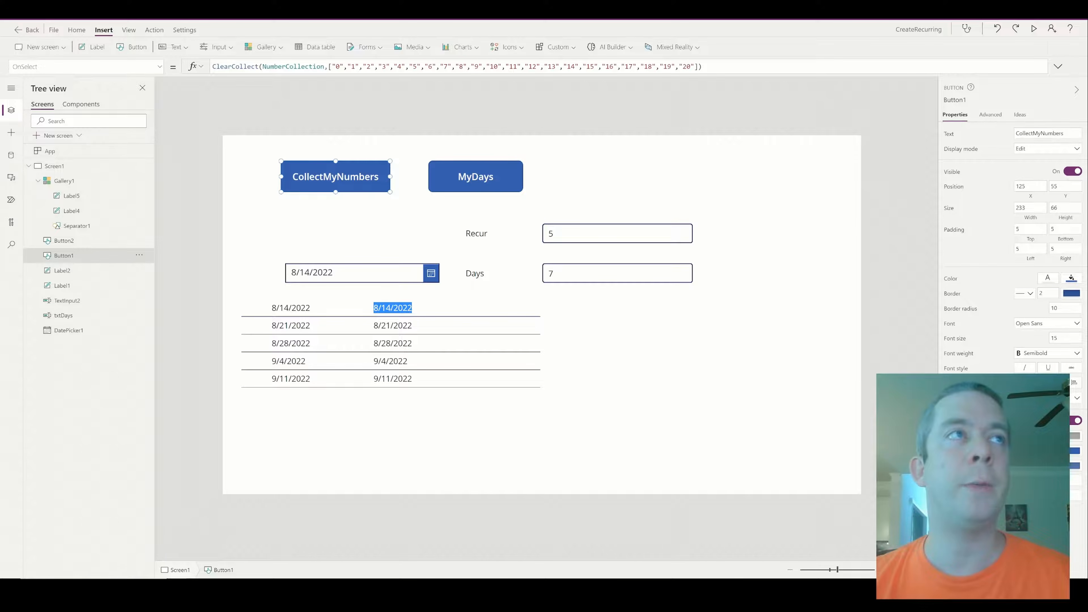
Step: Preview the app with Recur set to 2, run MyDays, and return to the editor
left_click(333, 66)
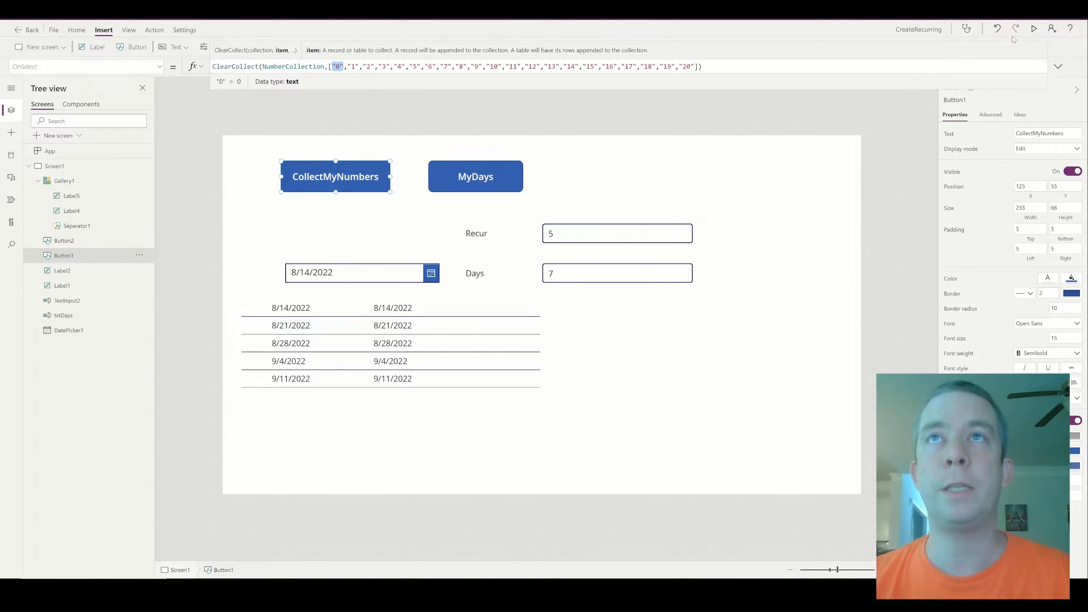
left_click(1037, 28)
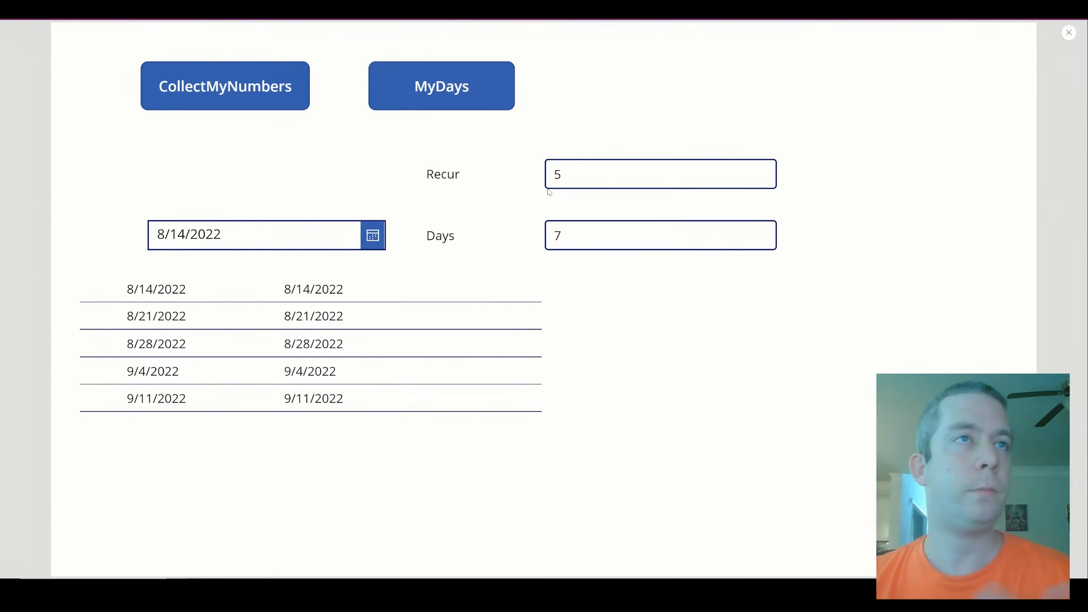
double_click(553, 176)
type("2")
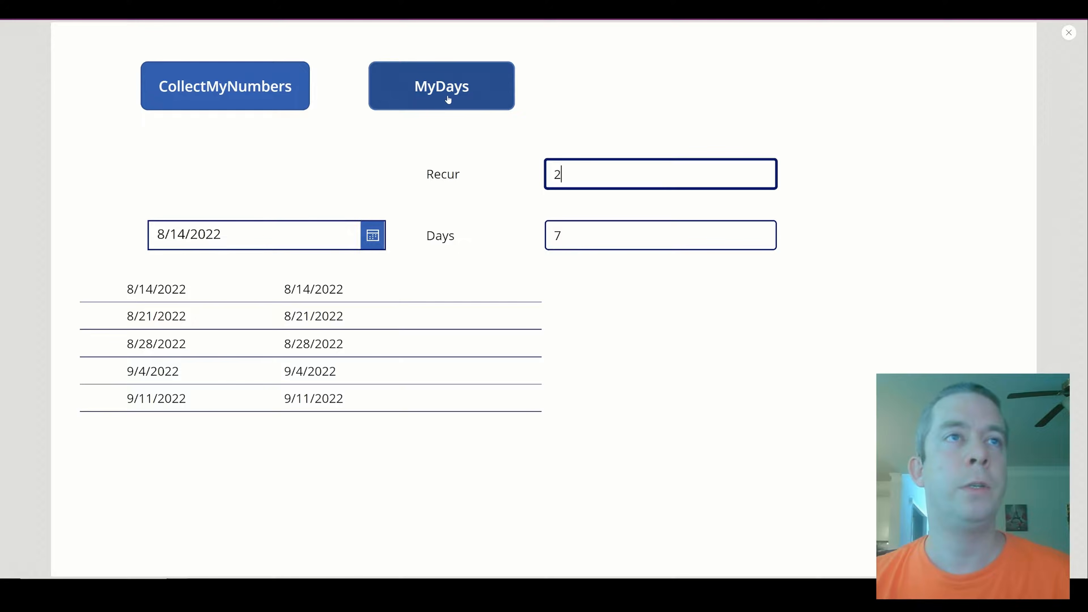
left_click(449, 100)
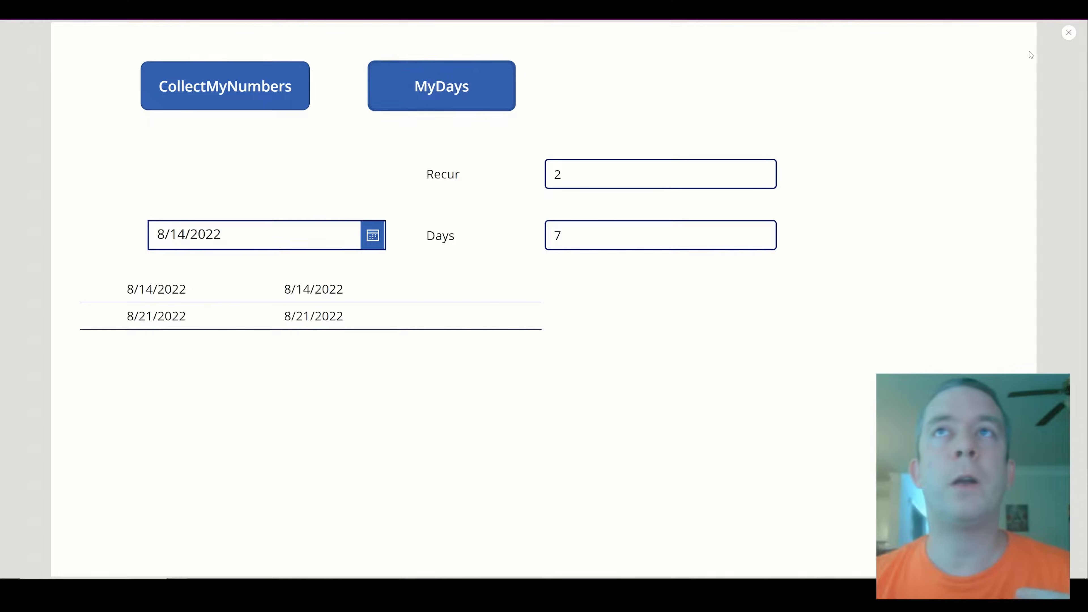
left_click(1069, 33)
Step: Duplicate the date picker and stack the two pickers above the gallery, beside the Recur and Days labels
left_click(369, 273)
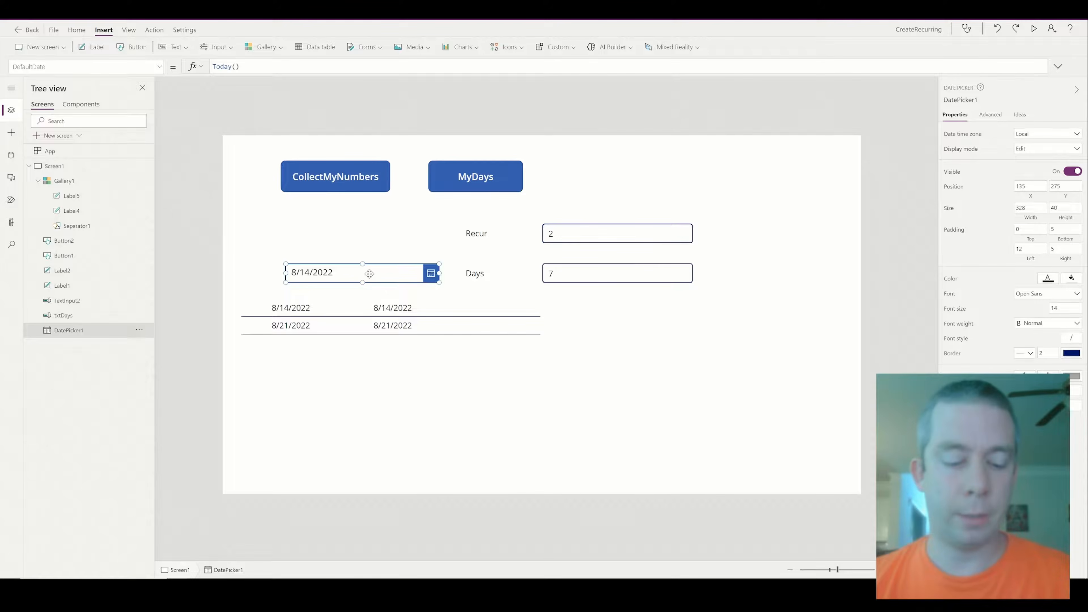
key("ctrl+c")
key("ctrl+v")
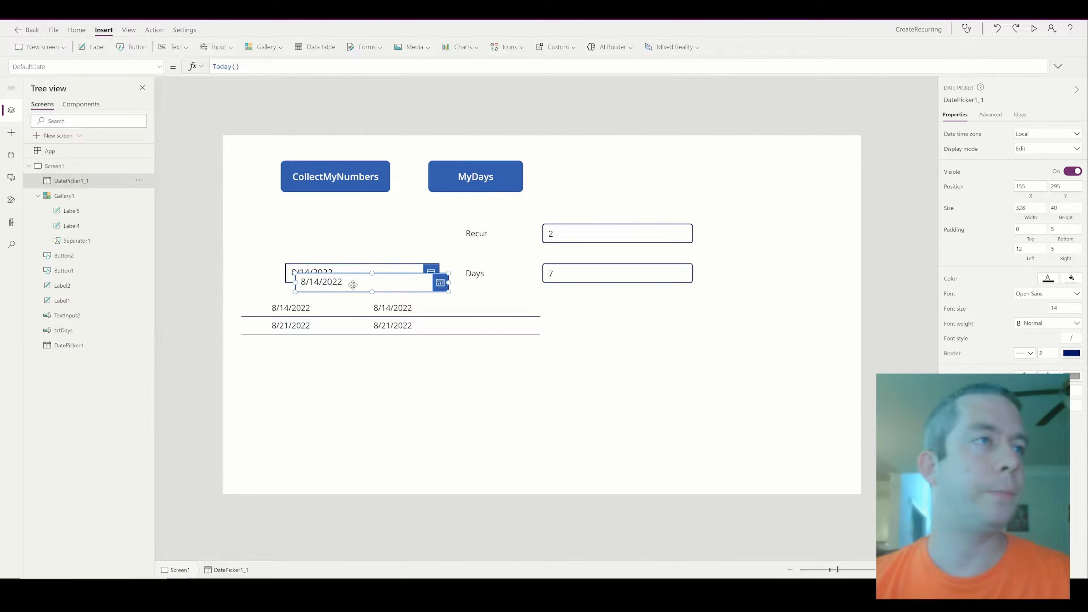
left_click_drag(347, 274, 354, 232)
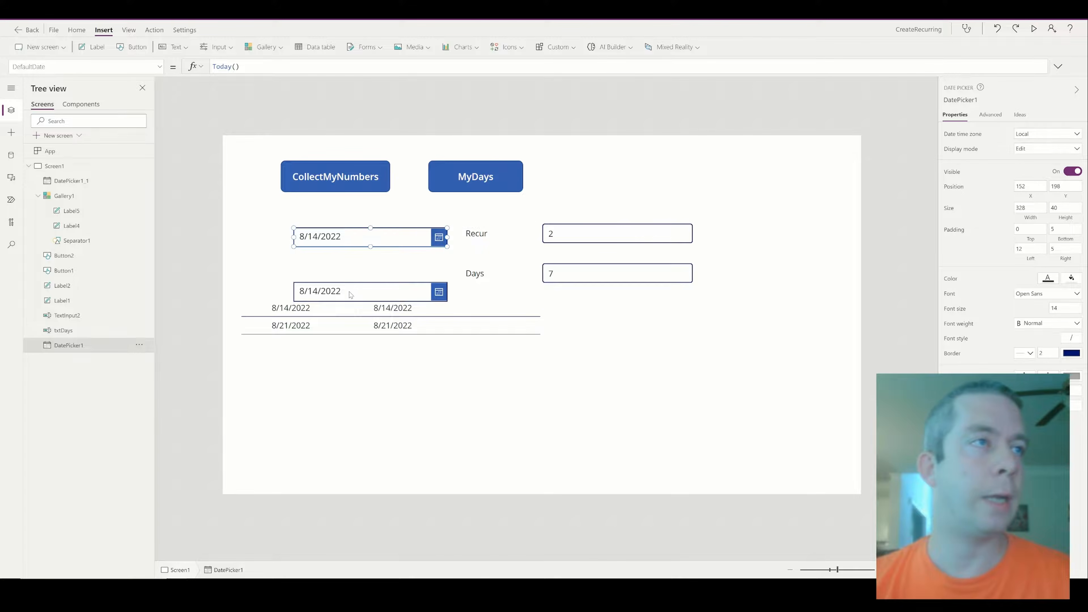
left_click_drag(351, 295, 348, 266)
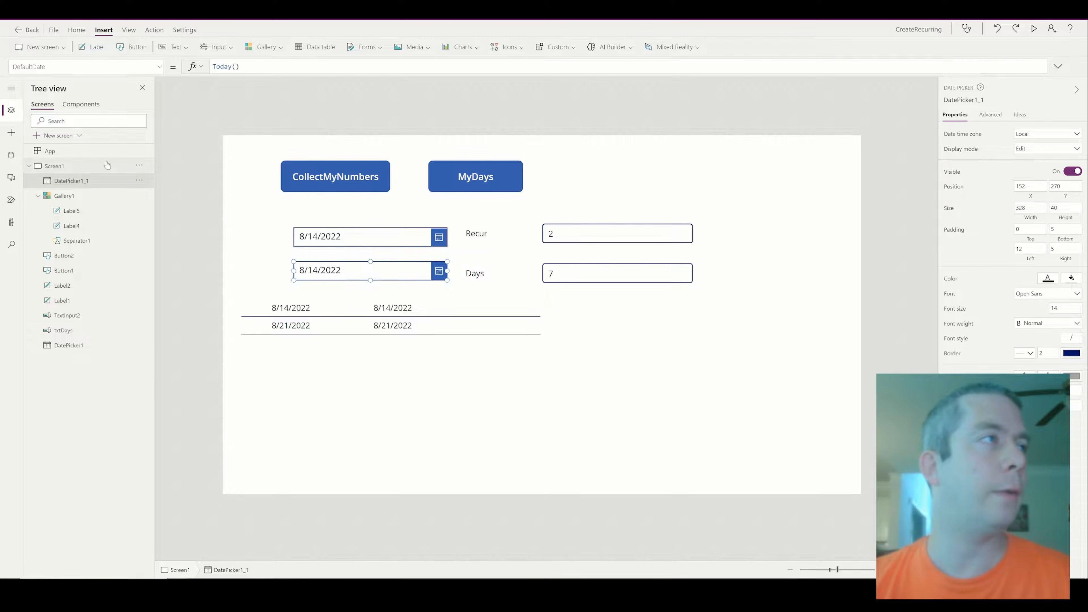
Step: Rename the lower date picker as dteEndDate
left_click(140, 180)
left_click(180, 264)
type("dt")
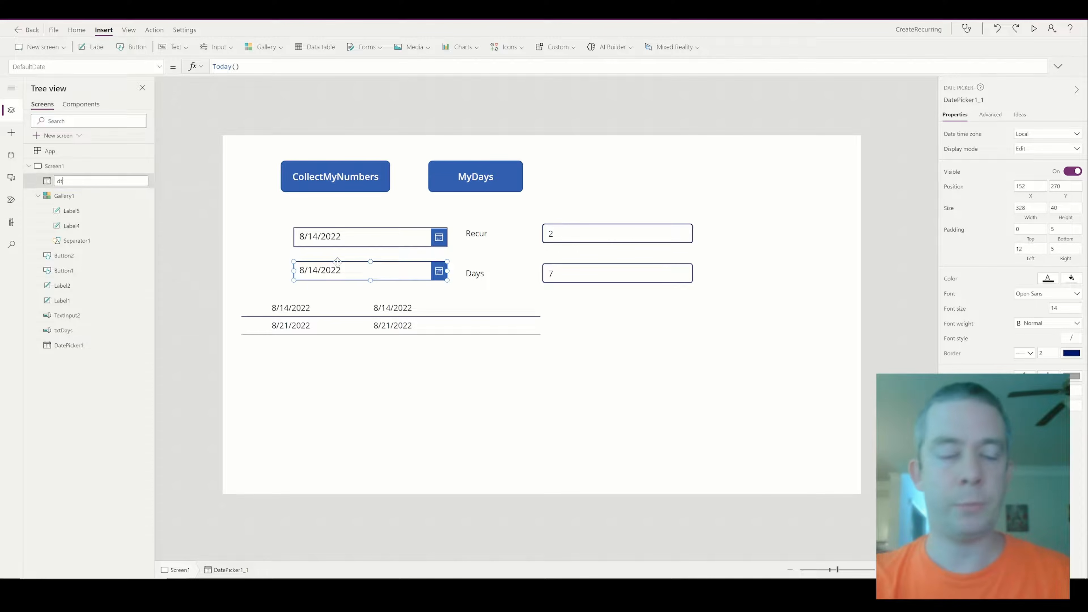
type("eEndDate")
key("Return")
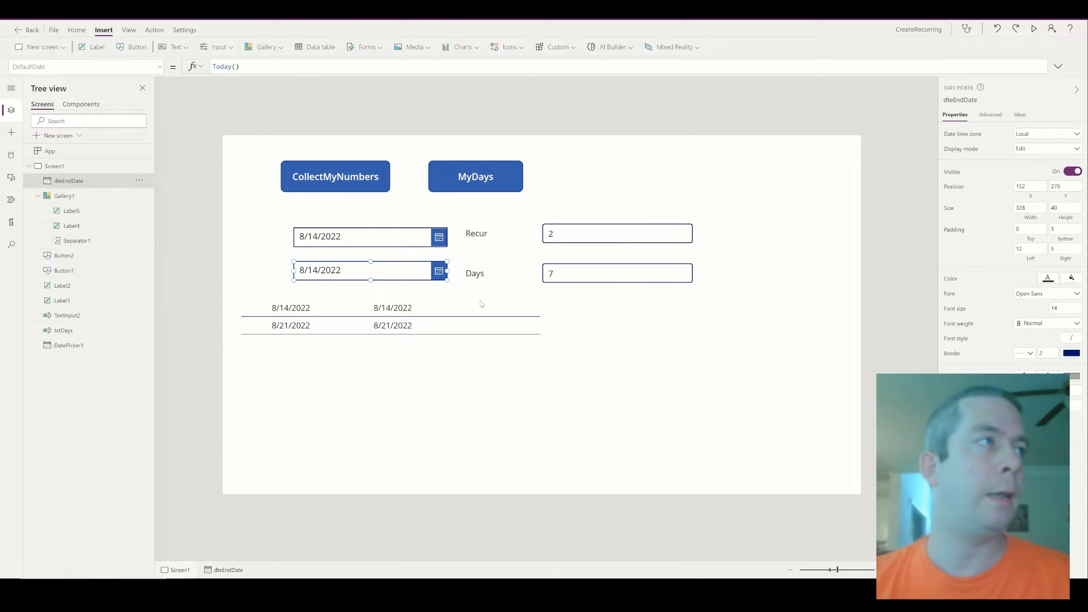
Step: Rename the upper date picker as dteStartDate
left_click(348, 241)
left_click(139, 346)
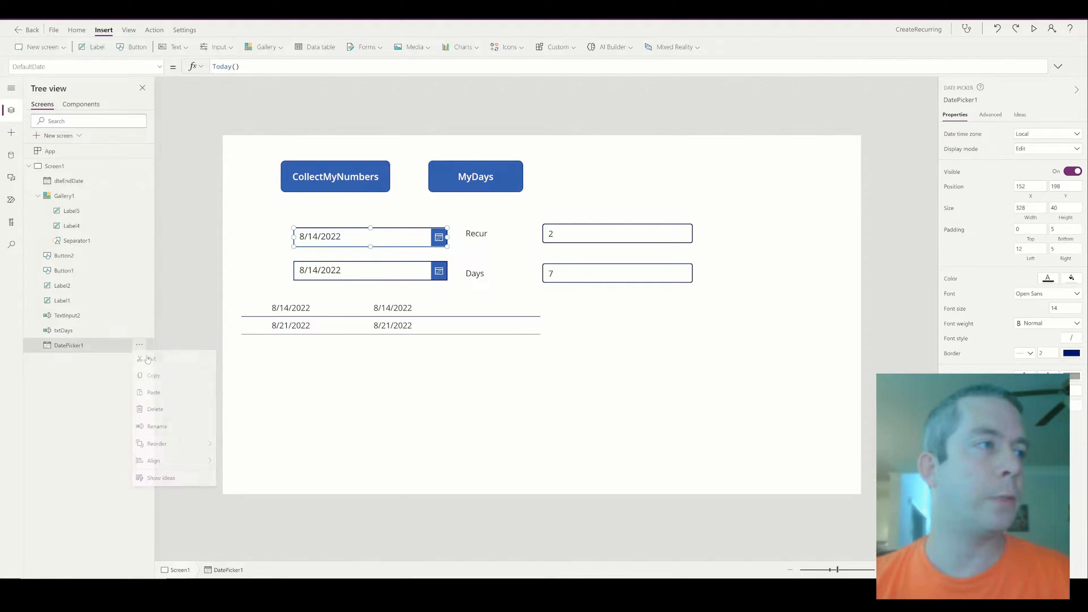
left_click(156, 429)
type("dteS")
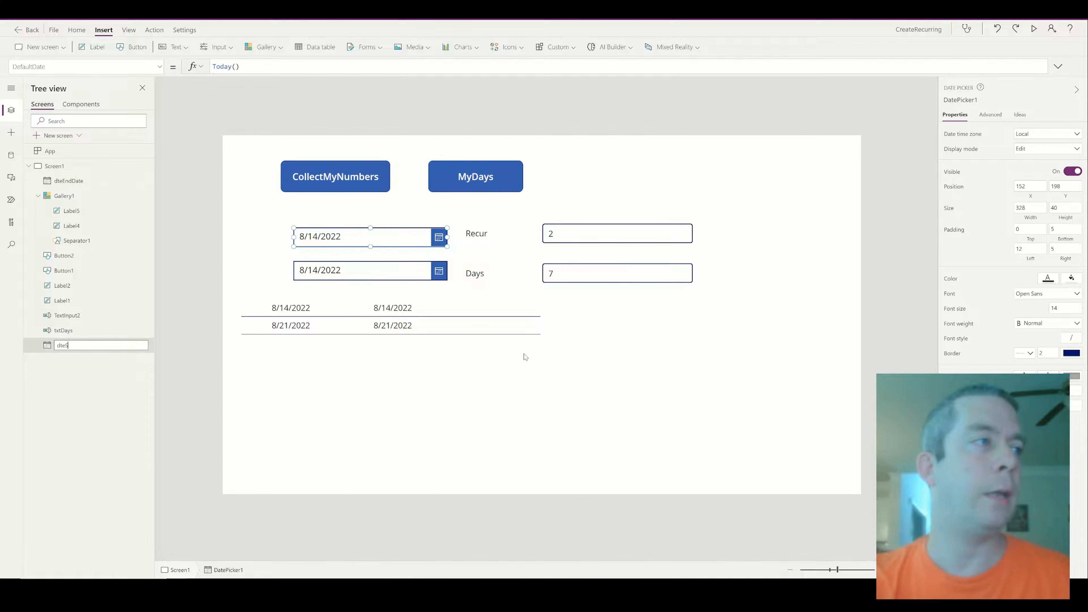
type("tart")
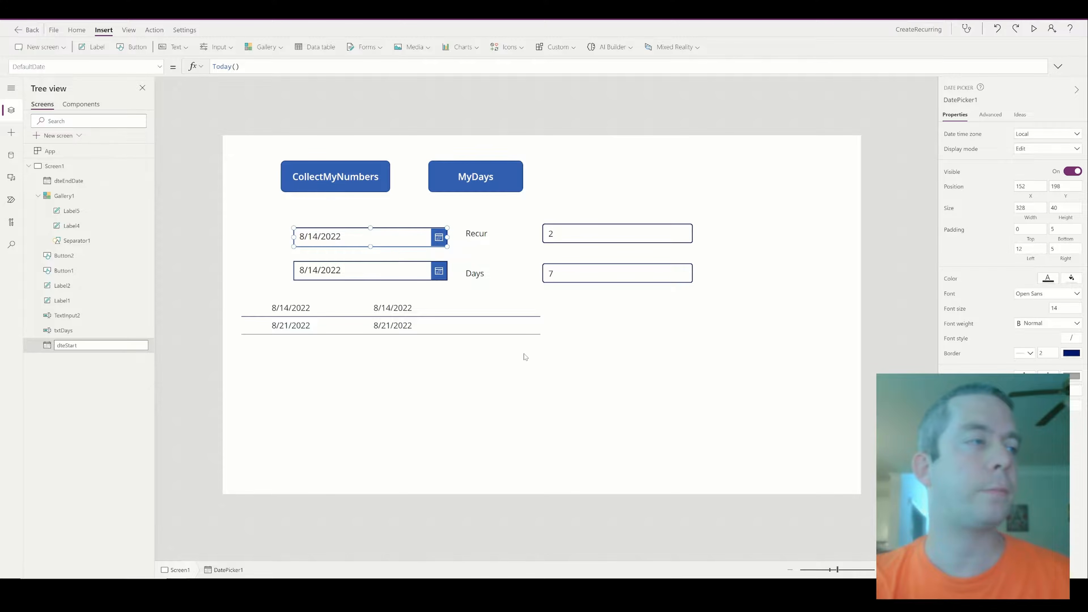
type("Date")
key("Return")
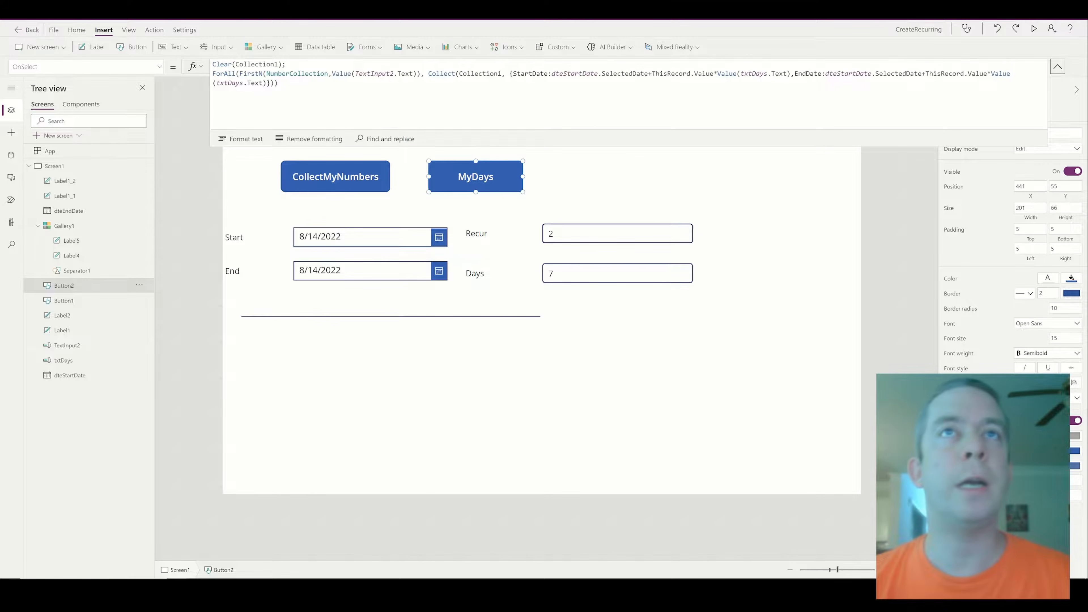
Step: Base EndDate in the MyDays formula on dteEndDate, and run CollectMyNumbers and MyDays in the preview
left_click_drag(856, 74, 837, 73)
type("End")
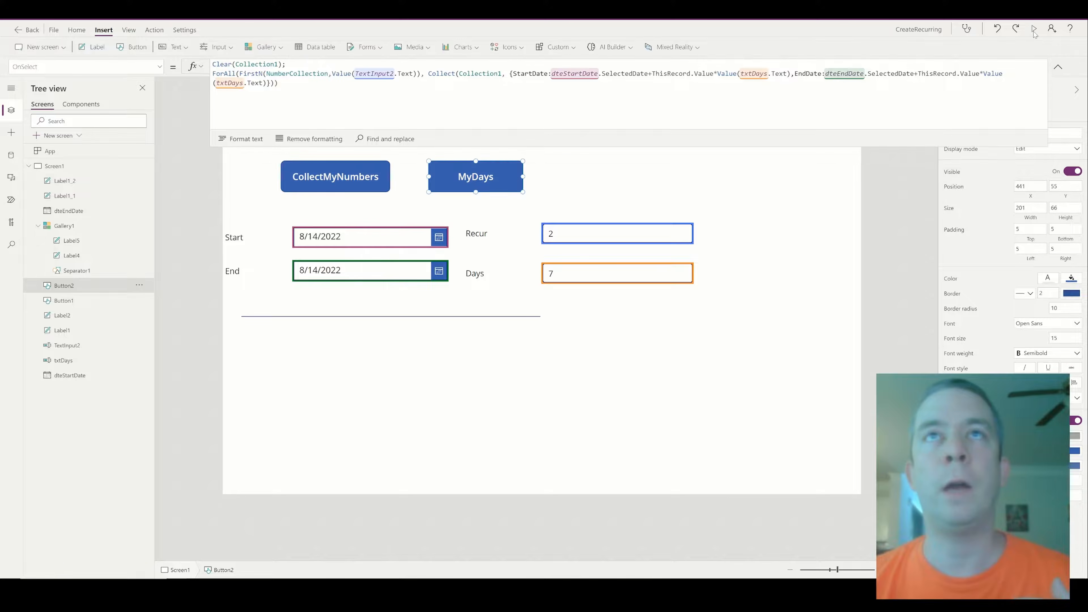
key("F5")
left_click(246, 102)
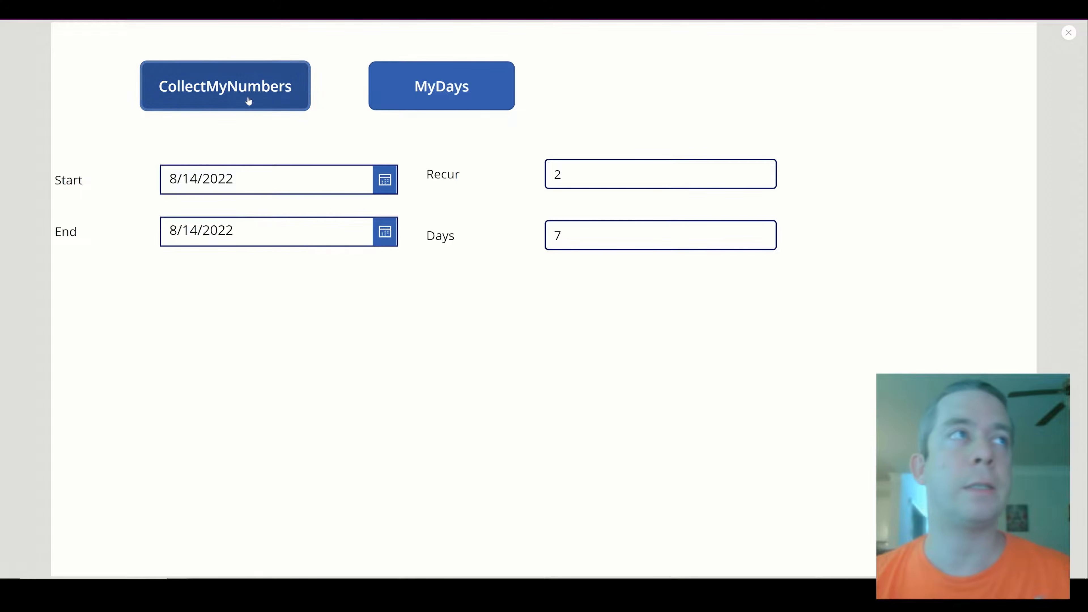
left_click(440, 99)
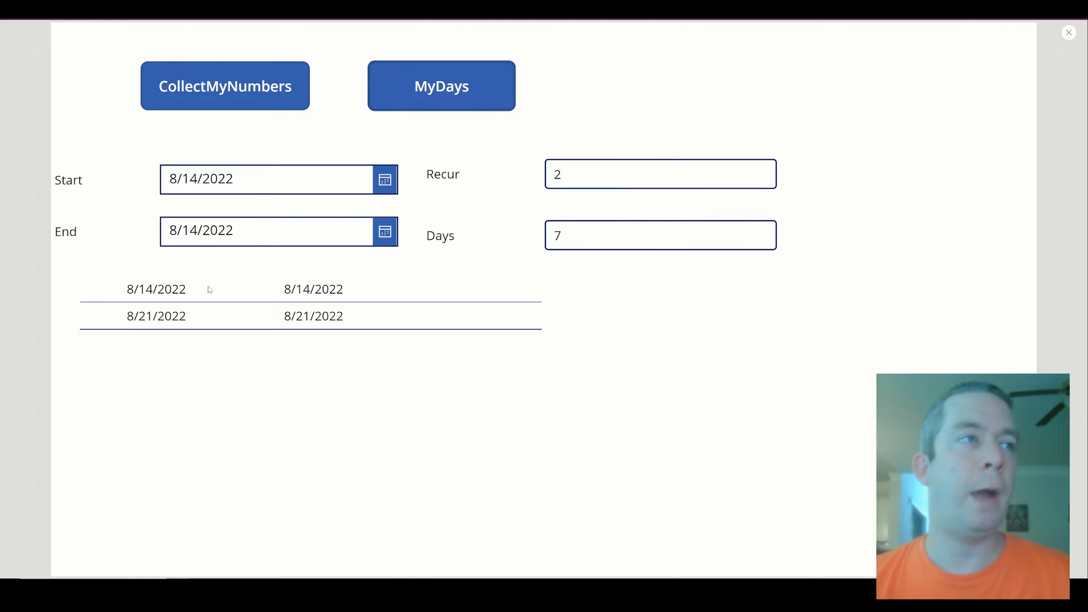
Step: Set the End date to 8/15/2022, regenerate the dates with MyDays, and leave the preview
left_click(385, 233)
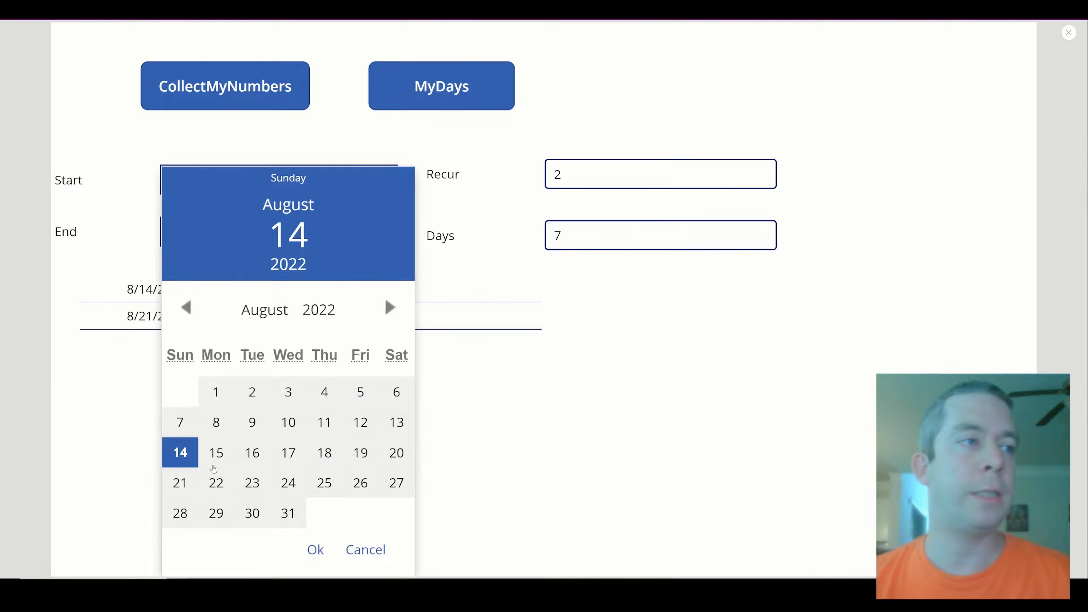
left_click(216, 454)
left_click(319, 552)
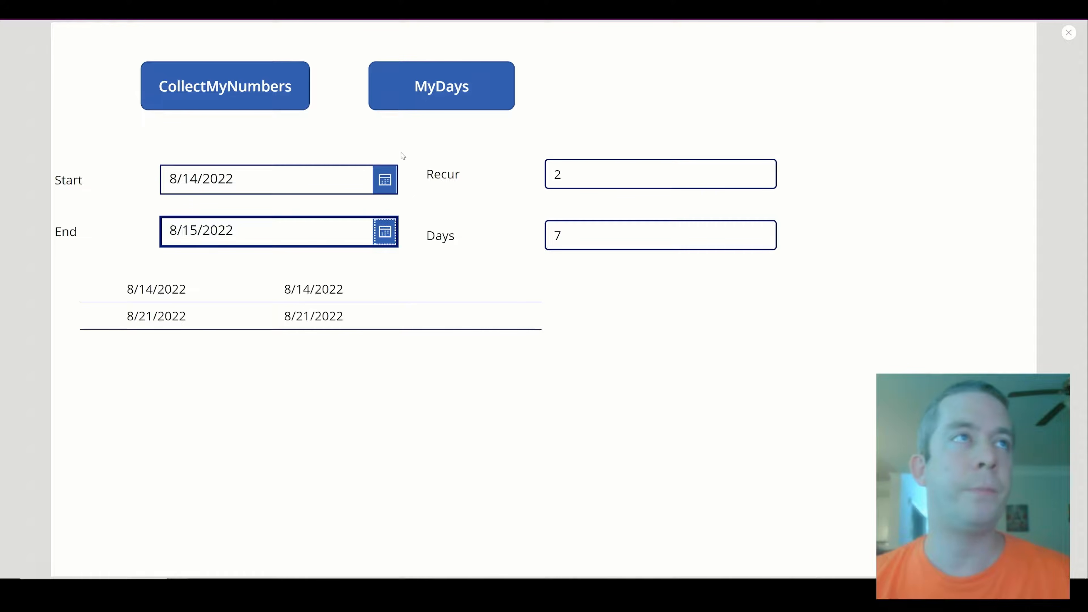
left_click(413, 89)
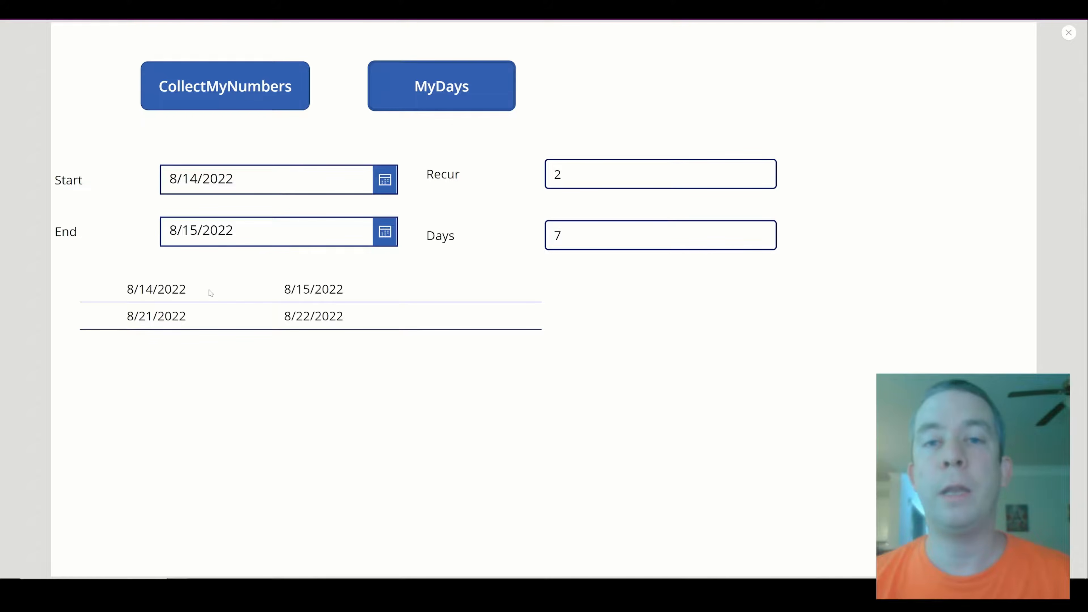
left_click(1067, 34)
Step: Move the gallery slightly lower and place copies of the Start and End labels above it as column headers
left_click(386, 365)
left_click_drag(367, 382, 380, 402)
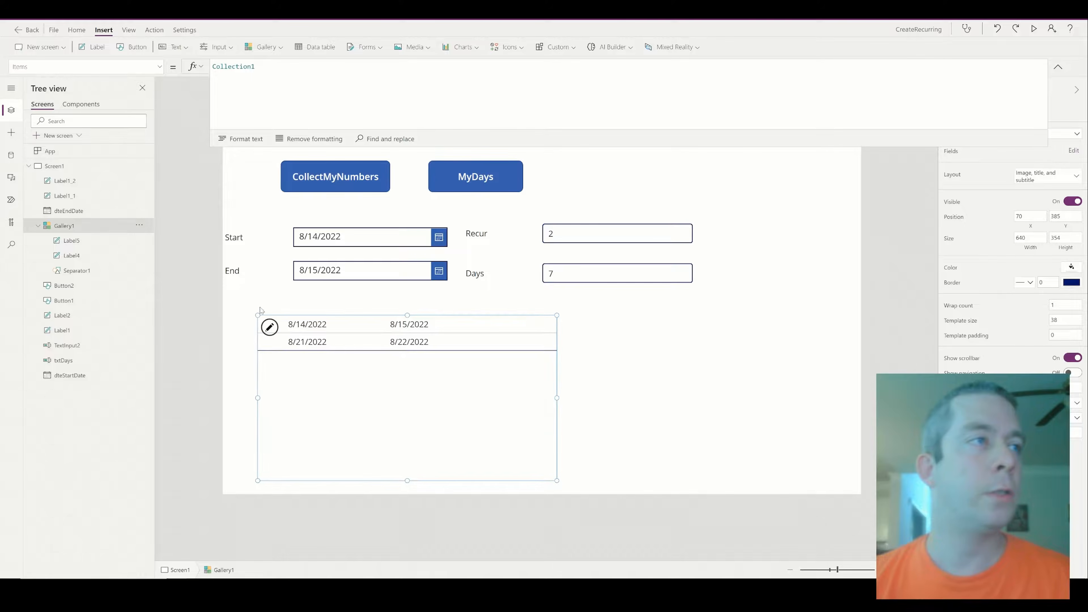
left_click(225, 244)
key("ctrl+c")
key("ctrl+v")
mouse_move(268, 249)
left_mouse_down()
mouse_move(292, 309)
mouse_move(342, 307)
left_mouse_up()
left_click(233, 275)
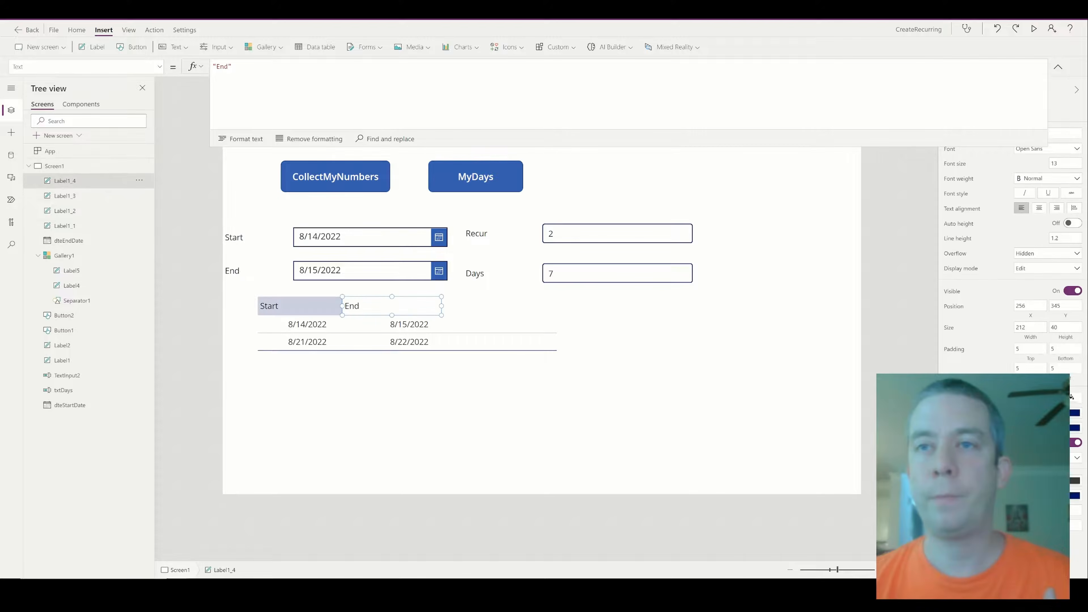
Step: Fill the End header label with the light blue-grey theme color used on the Start header, and collapse the formula editor
left_click(1066, 397)
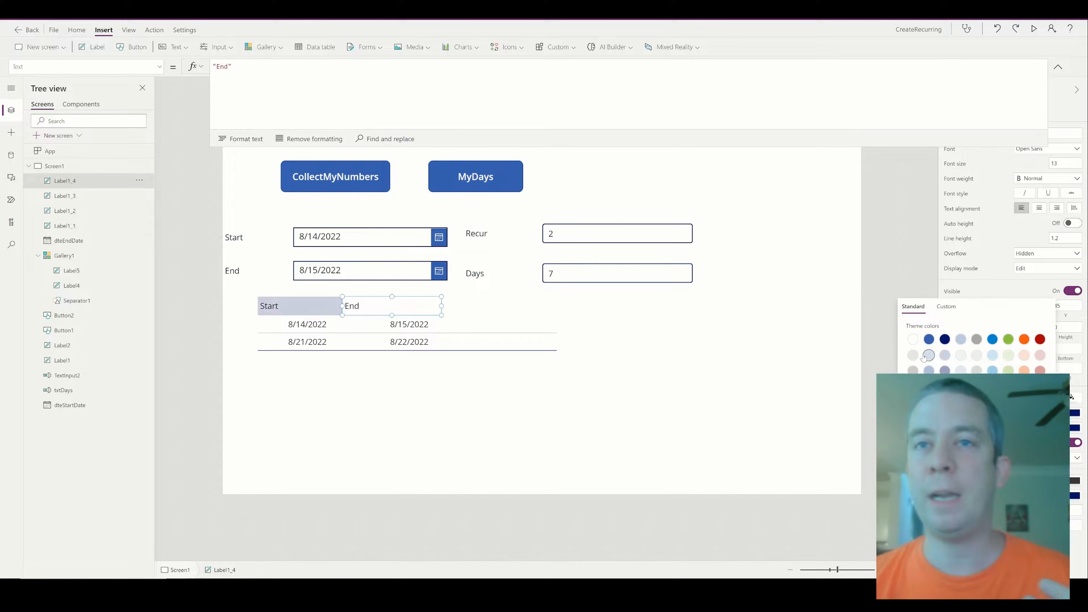
left_click(945, 356)
left_click(746, 371)
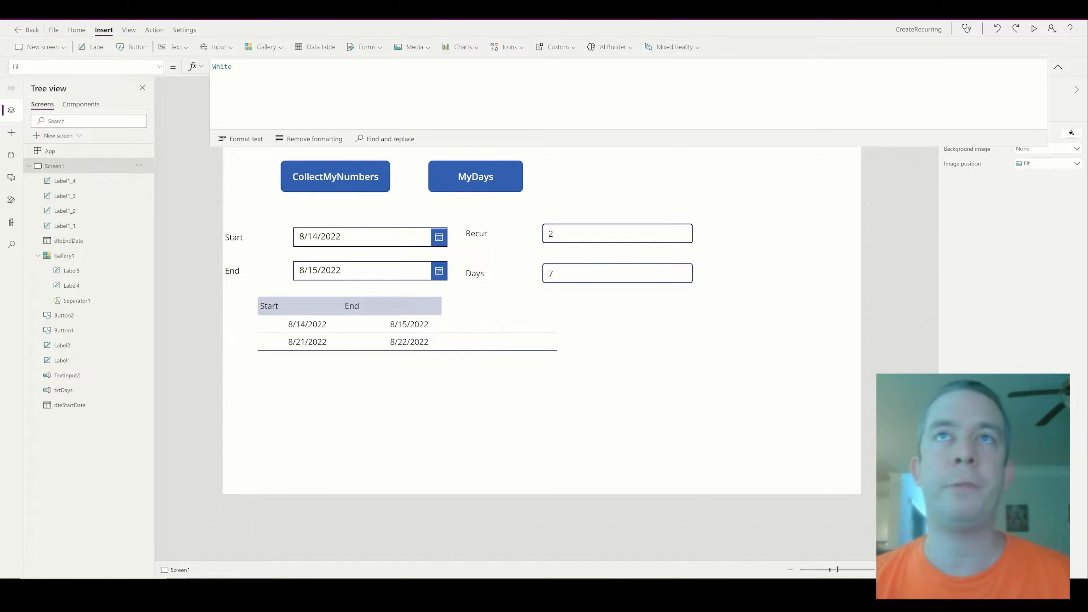
left_click(1059, 67)
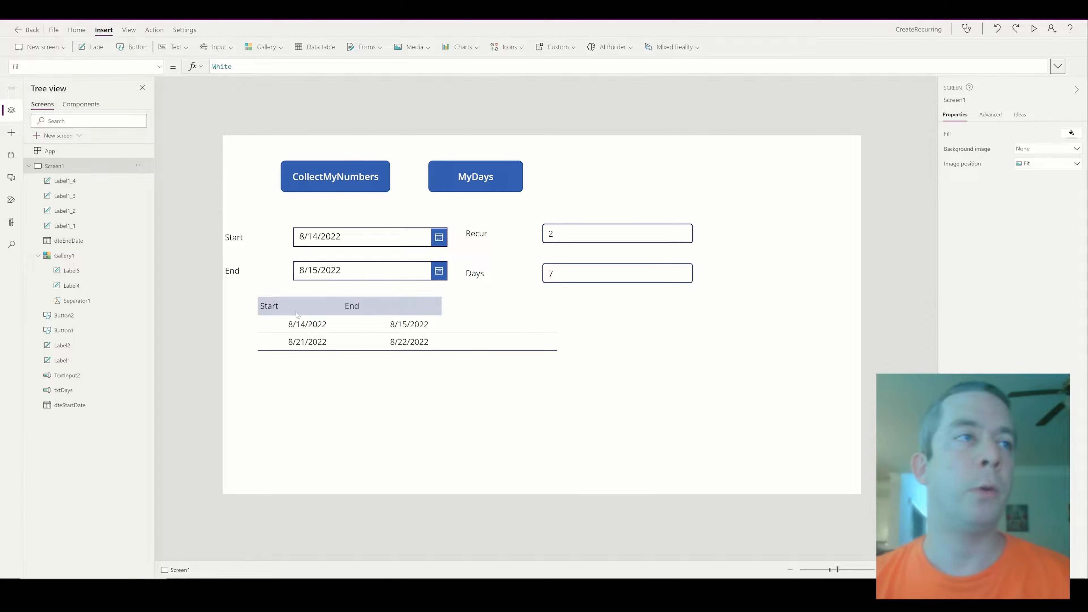
Step: Center the text of the Start and End header labels above the gallery
left_click(316, 306)
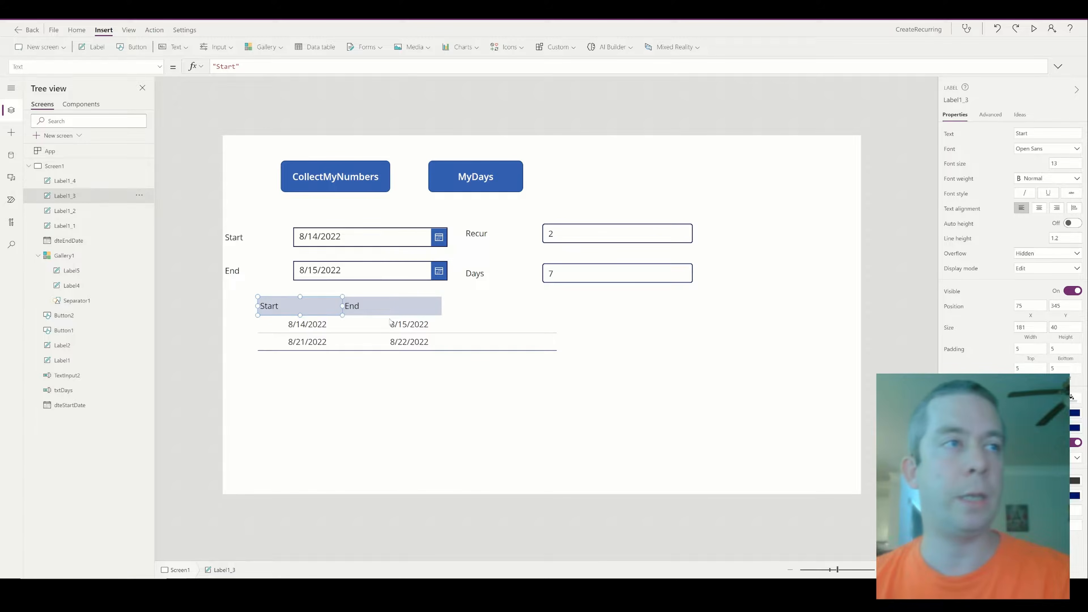
left_click(404, 311)
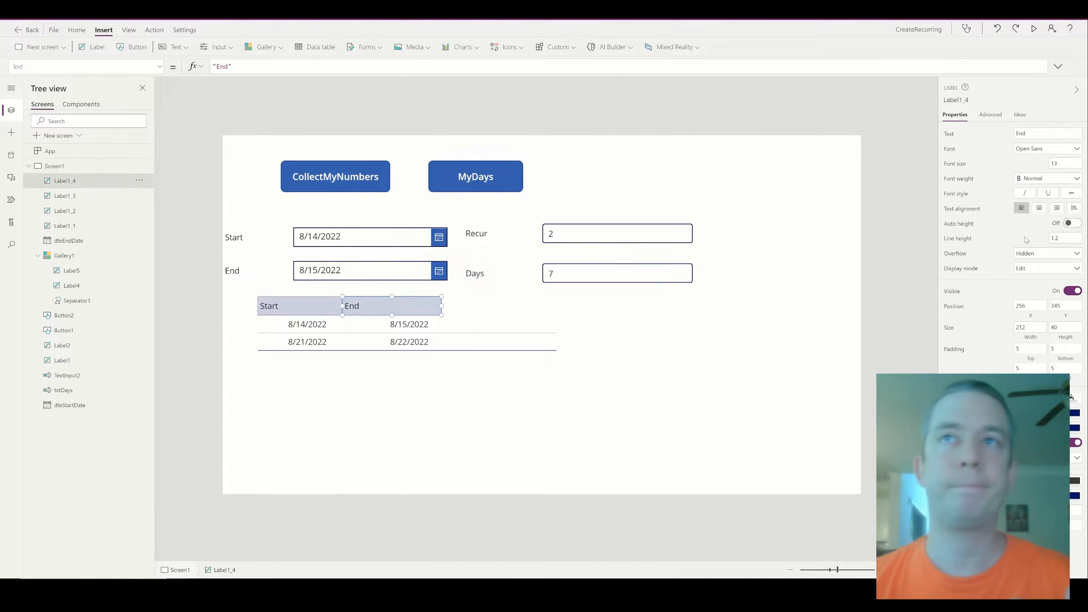
left_click(1042, 208)
left_click(288, 308)
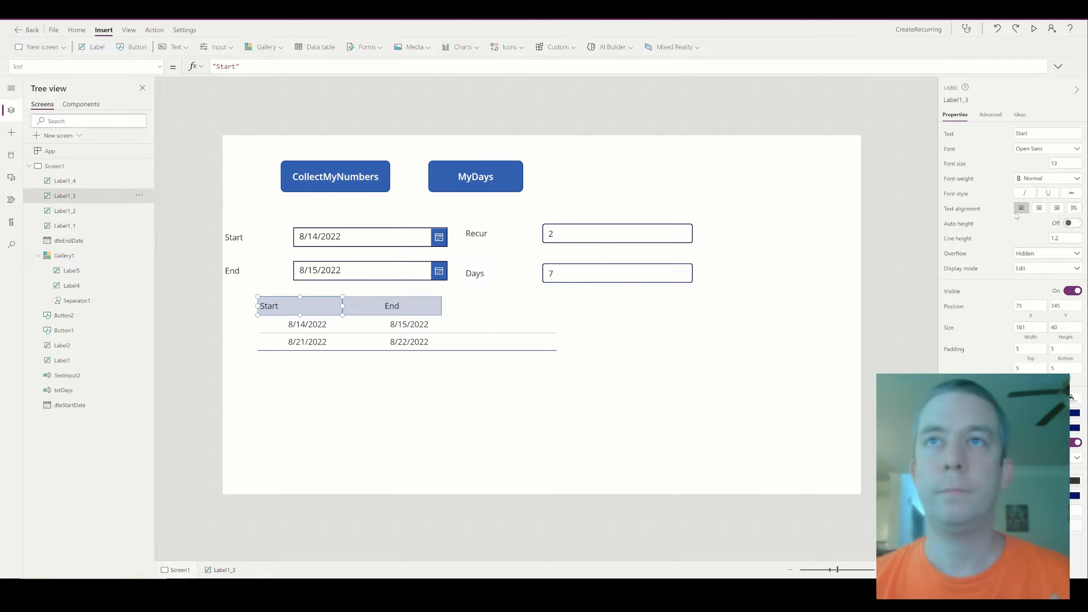
left_click(1039, 209)
left_click(495, 392)
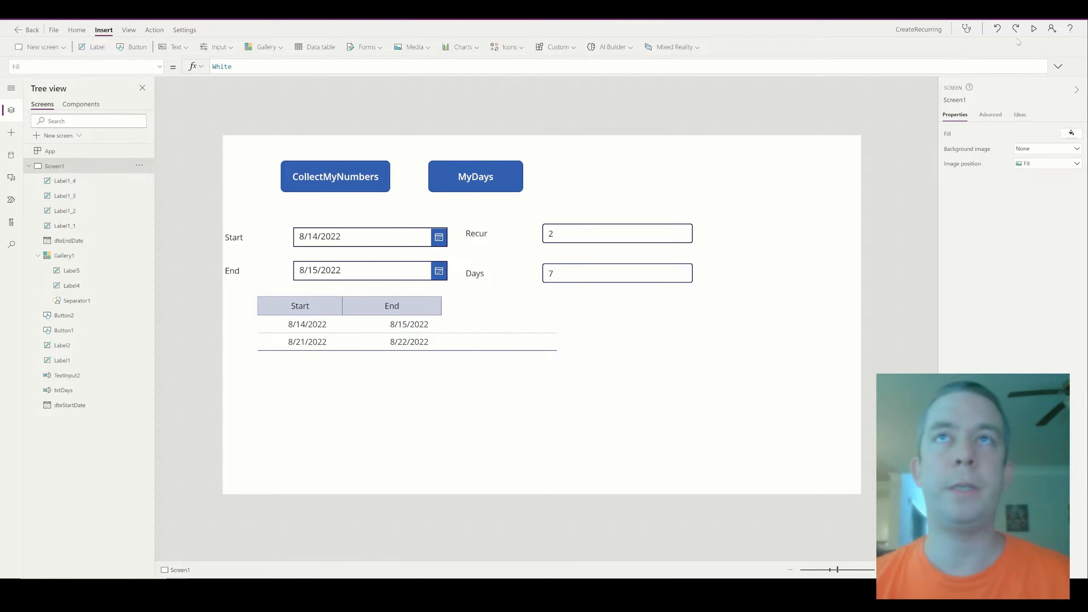
Step: Preview the app and set the End date to 8/16/2022
left_click(1035, 29)
left_click(385, 233)
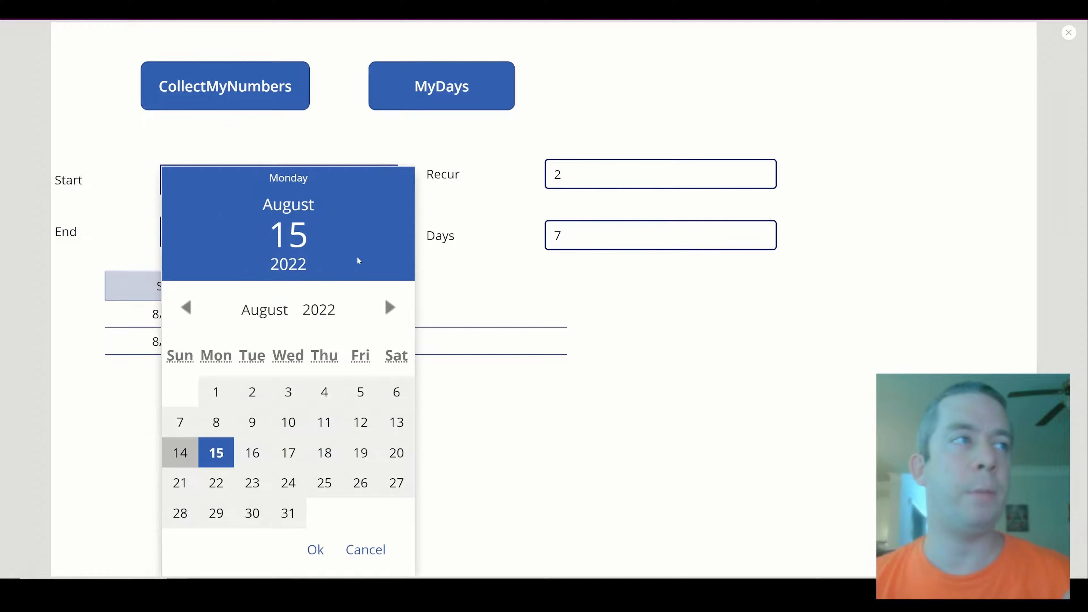
left_click(252, 453)
left_click(317, 551)
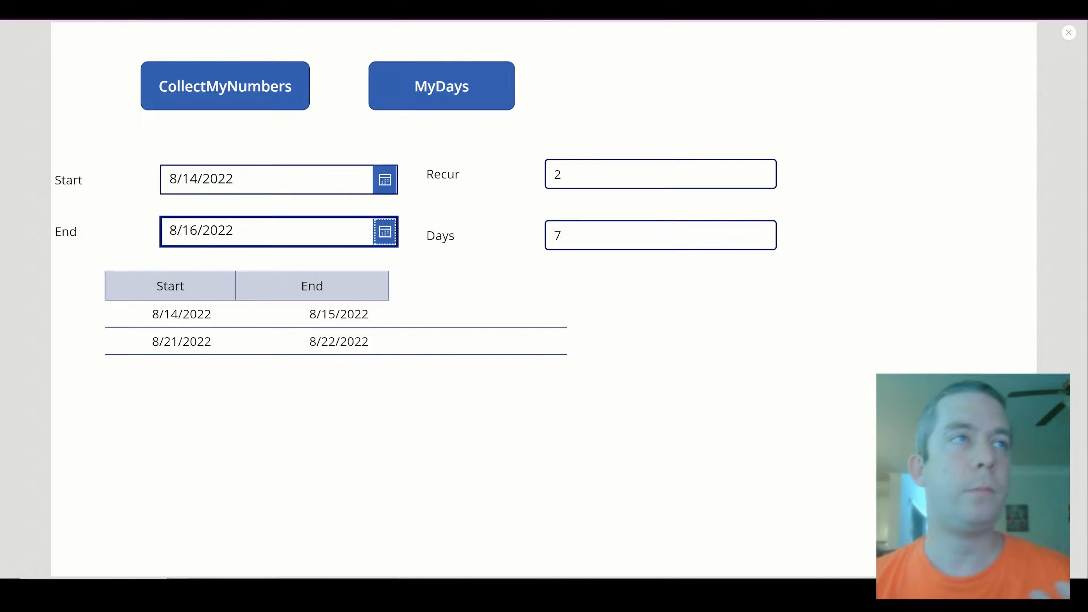
Step: Set Recur to 5 and generate the recurring dates with MyDays
left_click_drag(570, 175, 547, 286)
type("5")
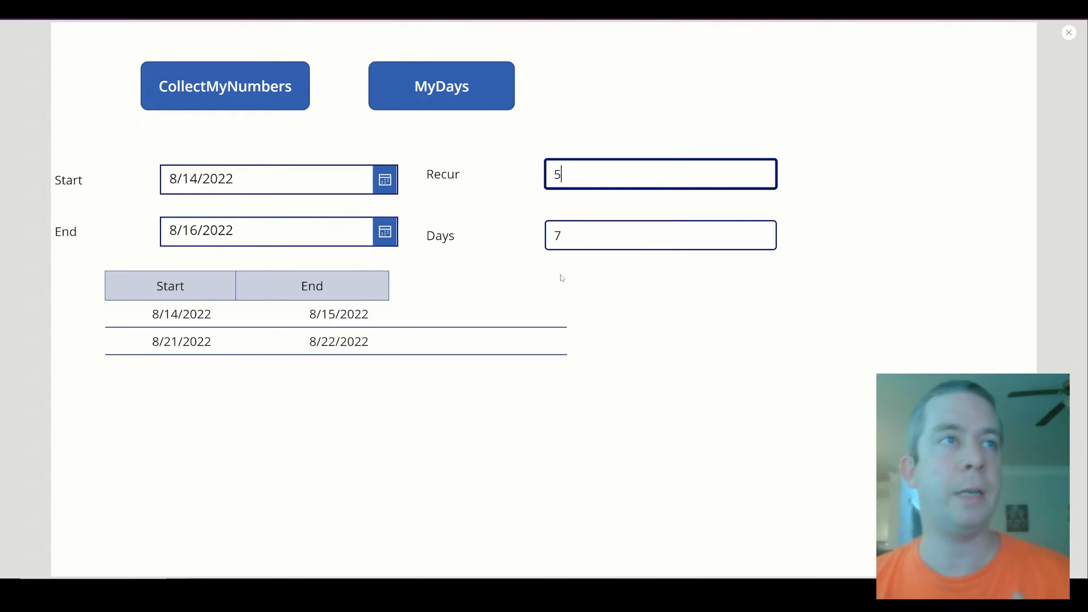
left_click(561, 236)
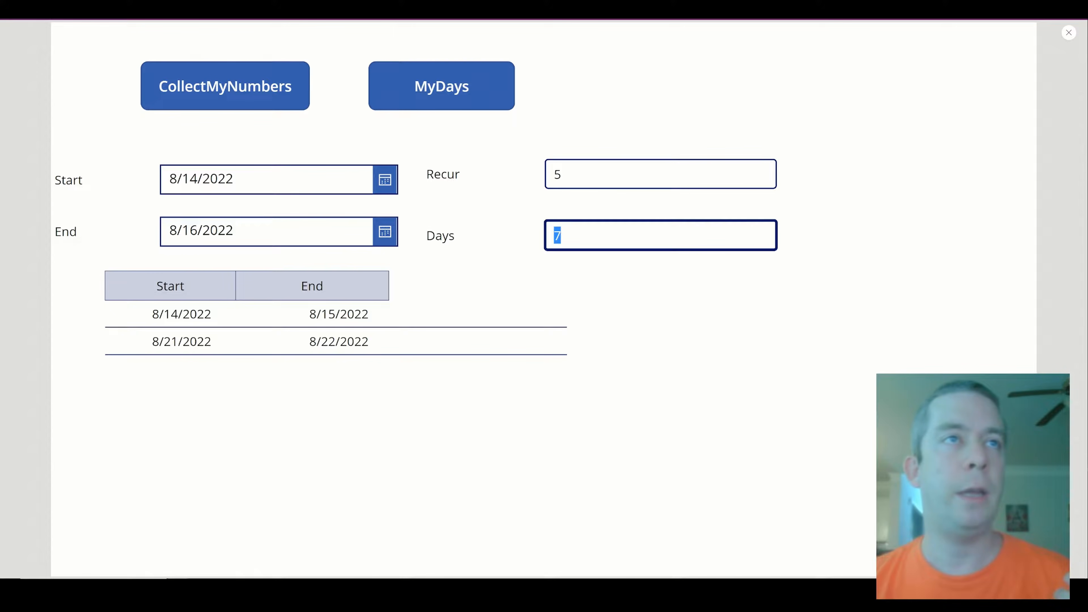
left_click(418, 86)
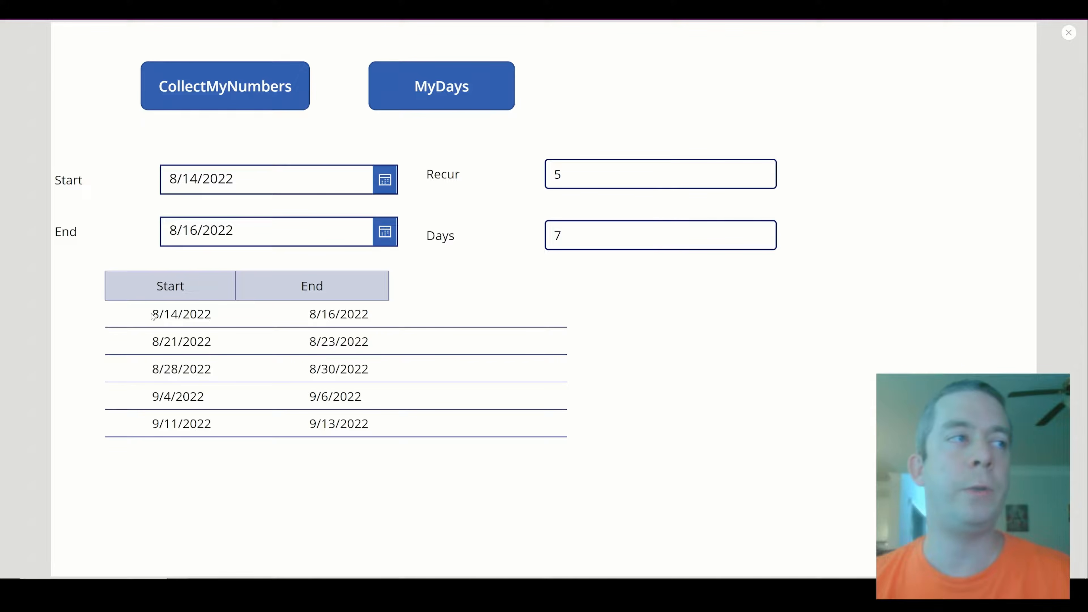
Step: Set the End date to 8/14/2022 and regenerate the recurring dates with MyDays
mouse_move(369, 315)
left_mouse_down()
mouse_move(284, 316)
mouse_move(362, 316)
left_mouse_up()
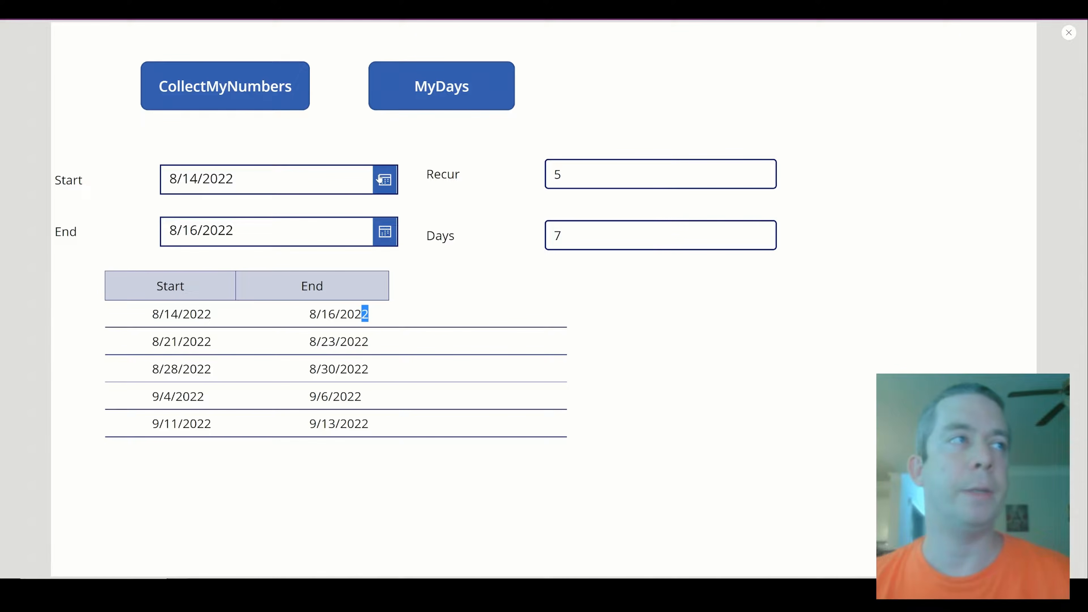
left_click(384, 229)
left_click(180, 453)
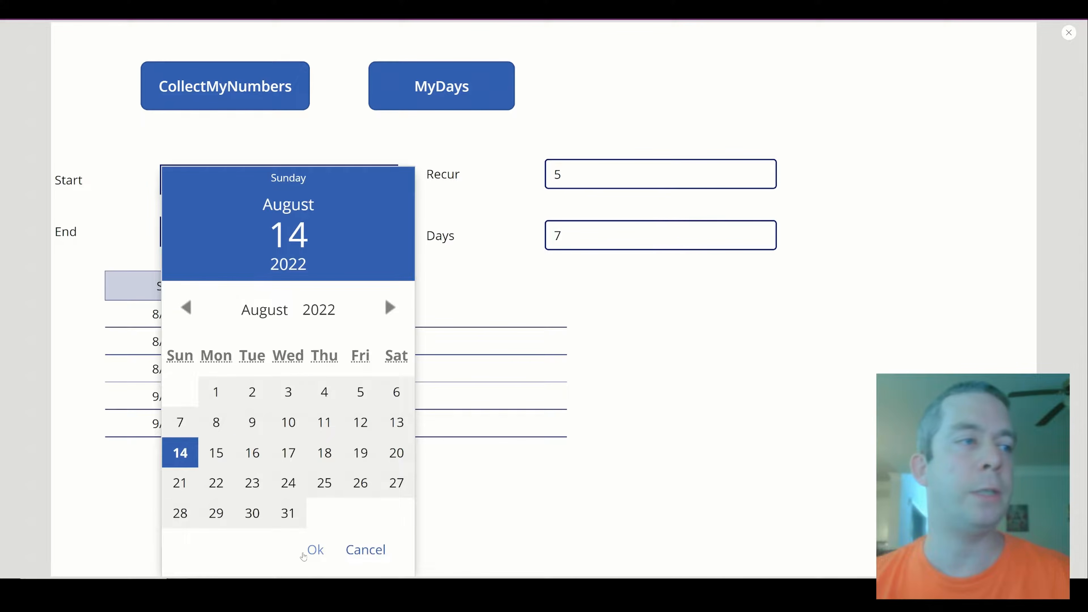
left_click(315, 550)
left_click(441, 86)
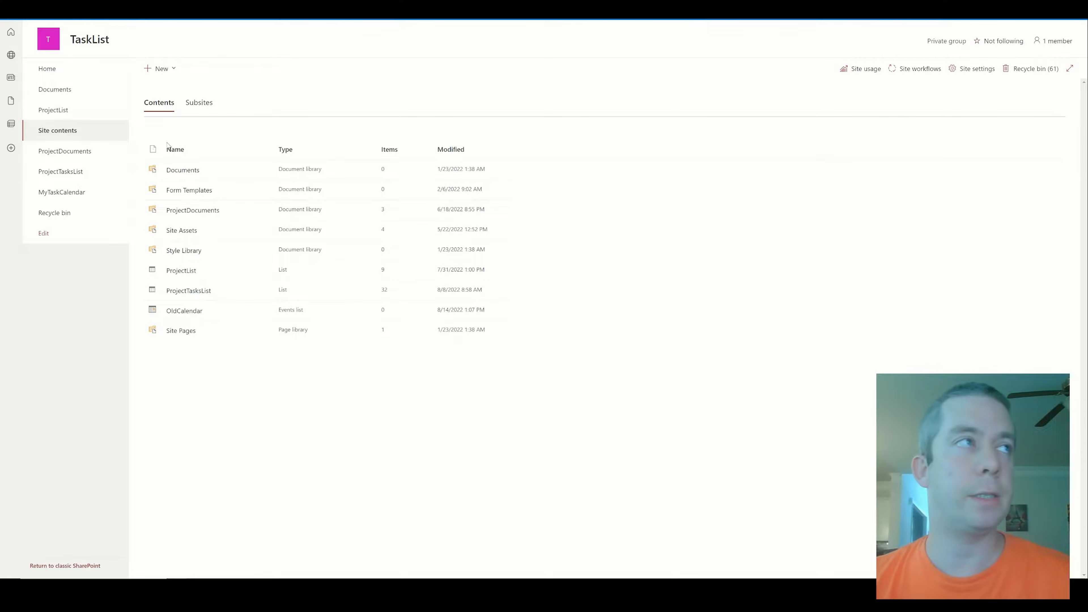
Step: In the TaskList SharePoint site, create a blank list named MyCalendar
left_click(161, 69)
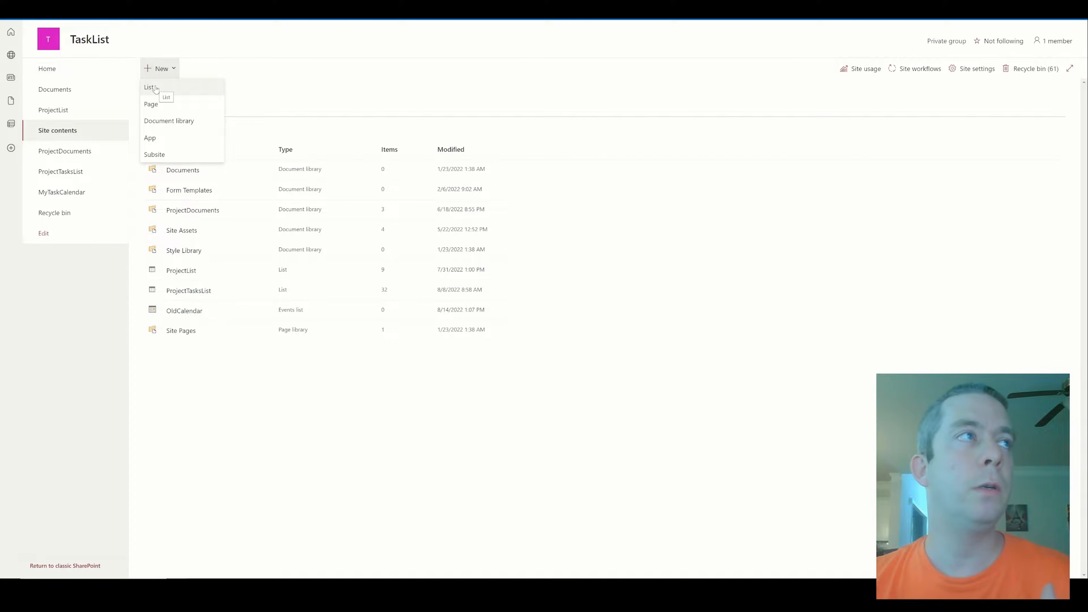
left_click(156, 88)
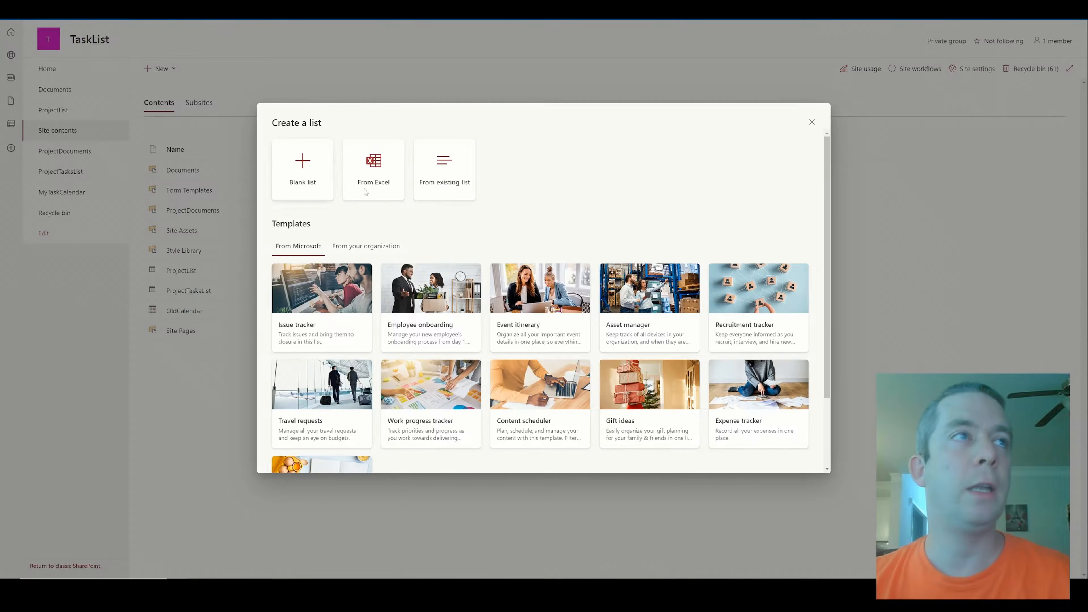
left_click(302, 166)
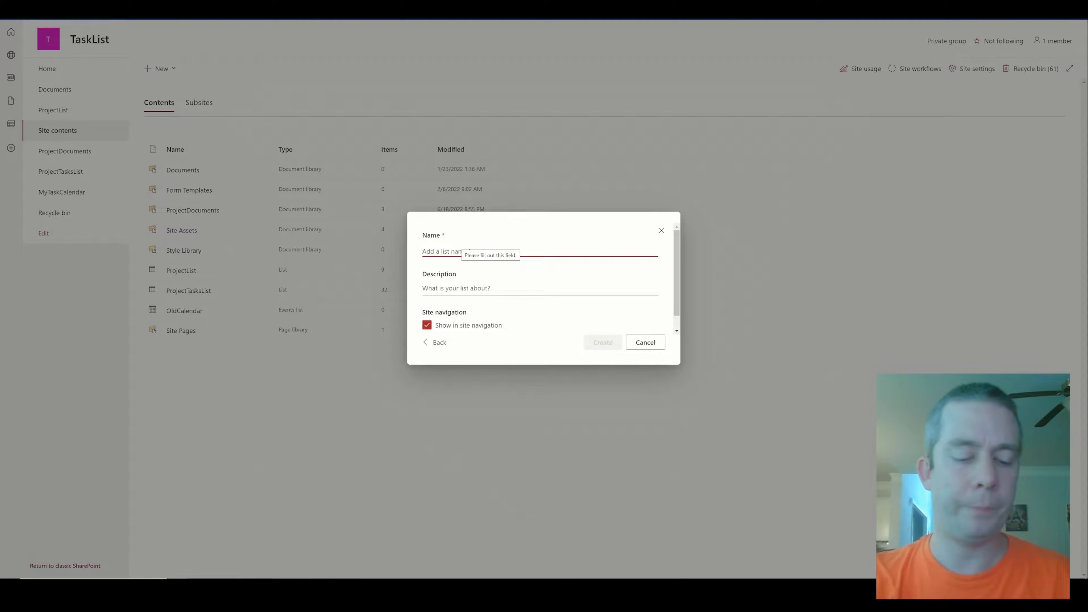
type("MyCalendar")
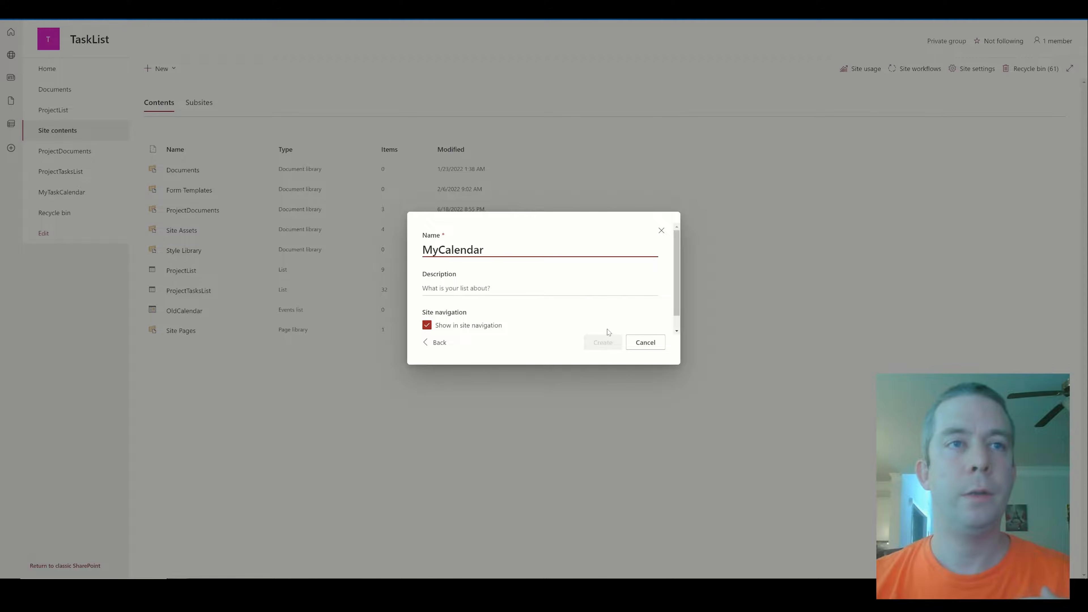
key("Tab")
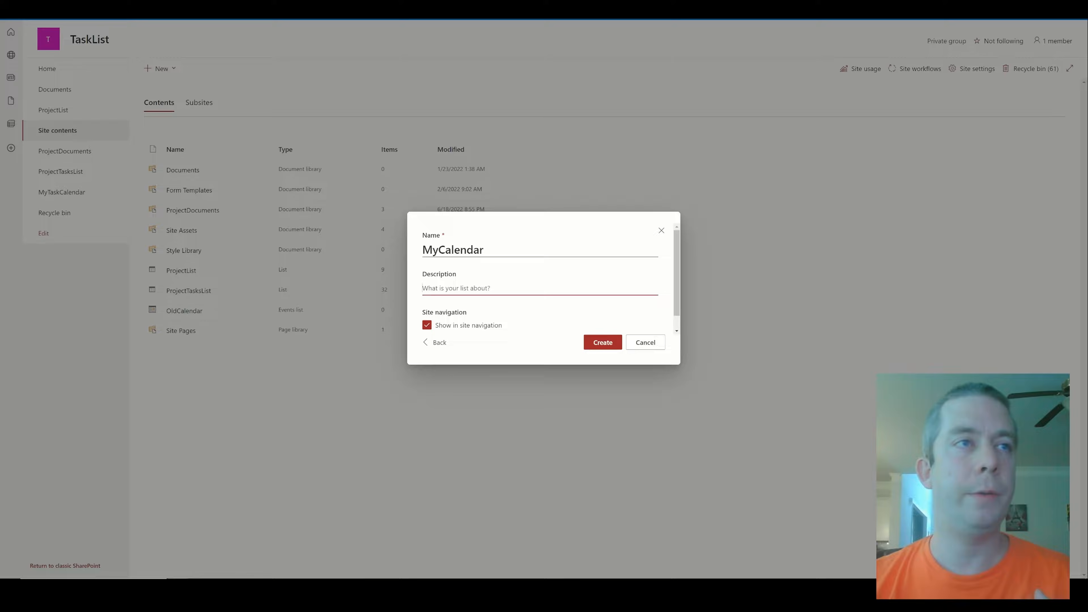
left_click(601, 343)
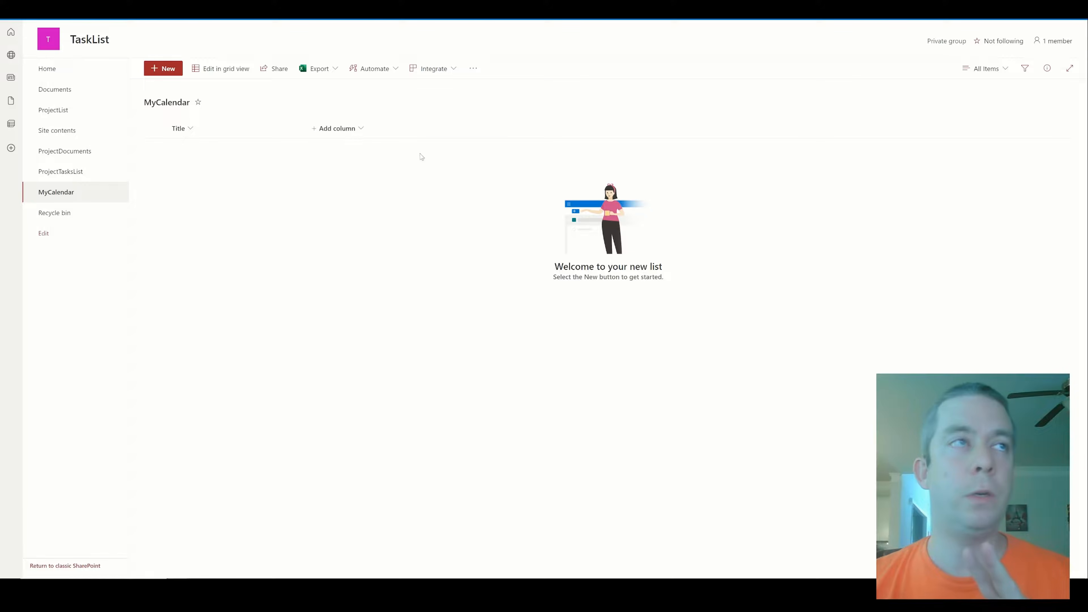
Step: Add two Date and time columns named StartDate and EndDate to the MyCalendar list
left_click(342, 129)
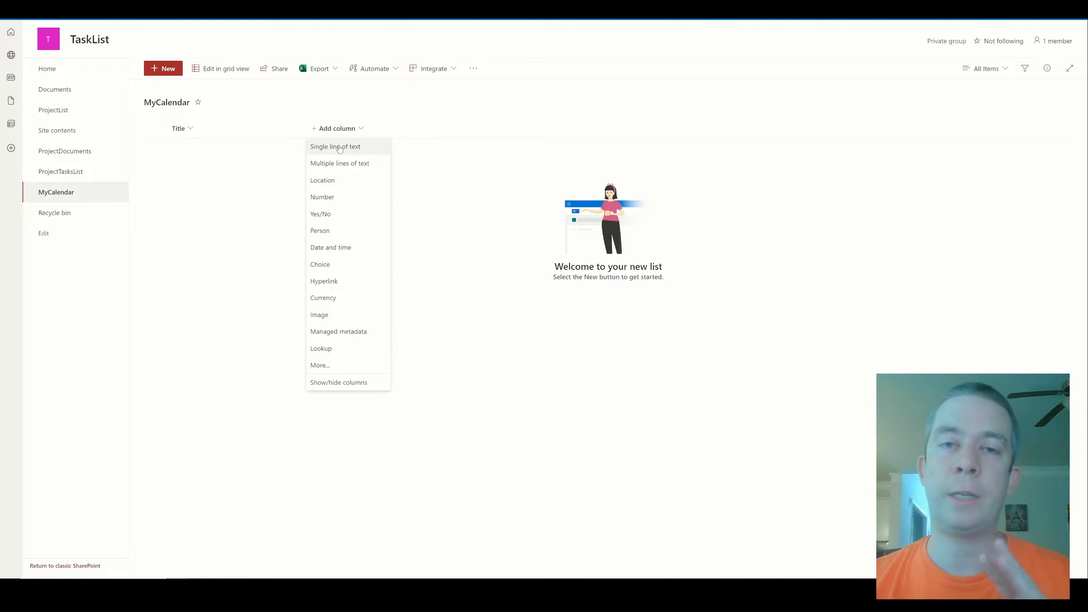
left_click(326, 248)
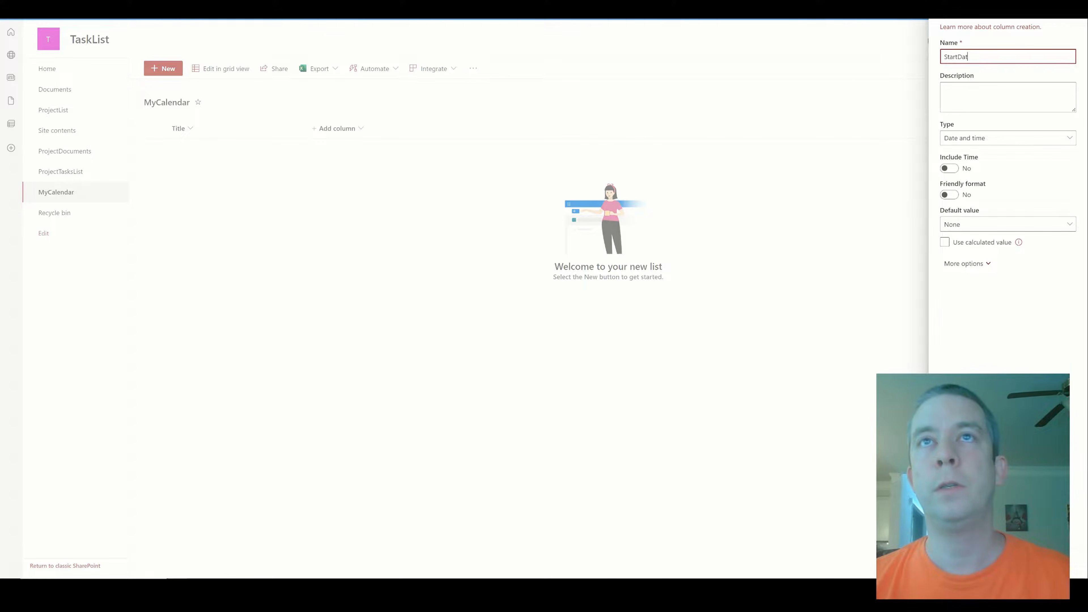
key("Return")
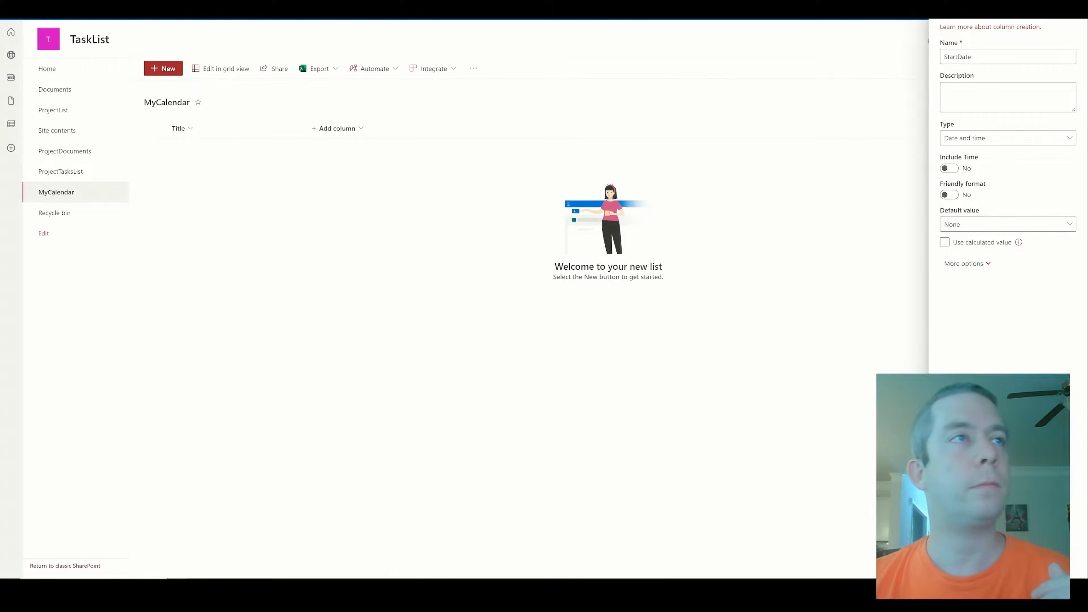
left_click(406, 128)
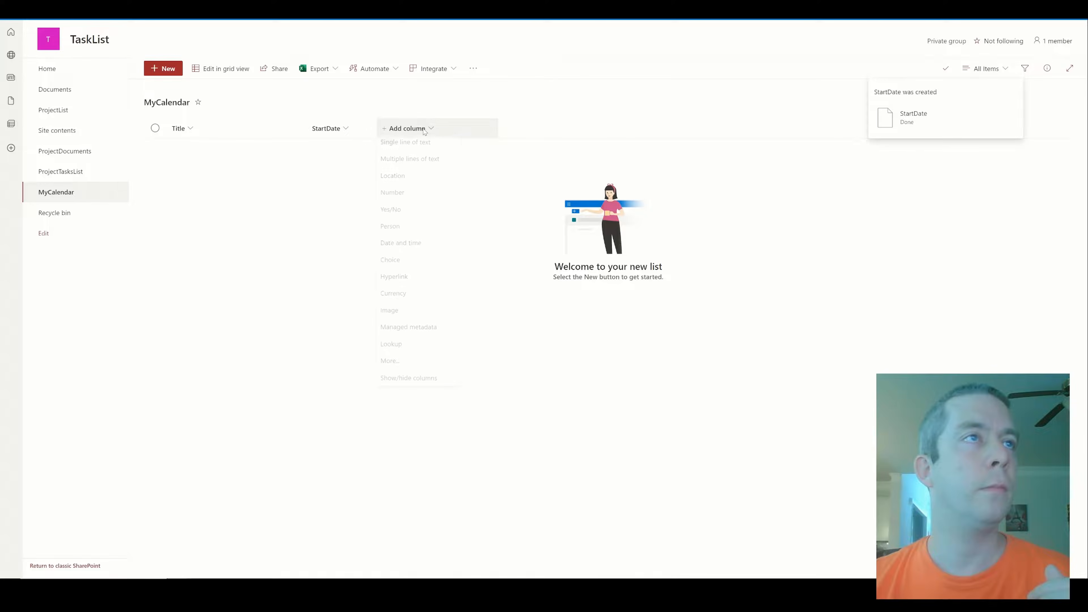
left_click(400, 248)
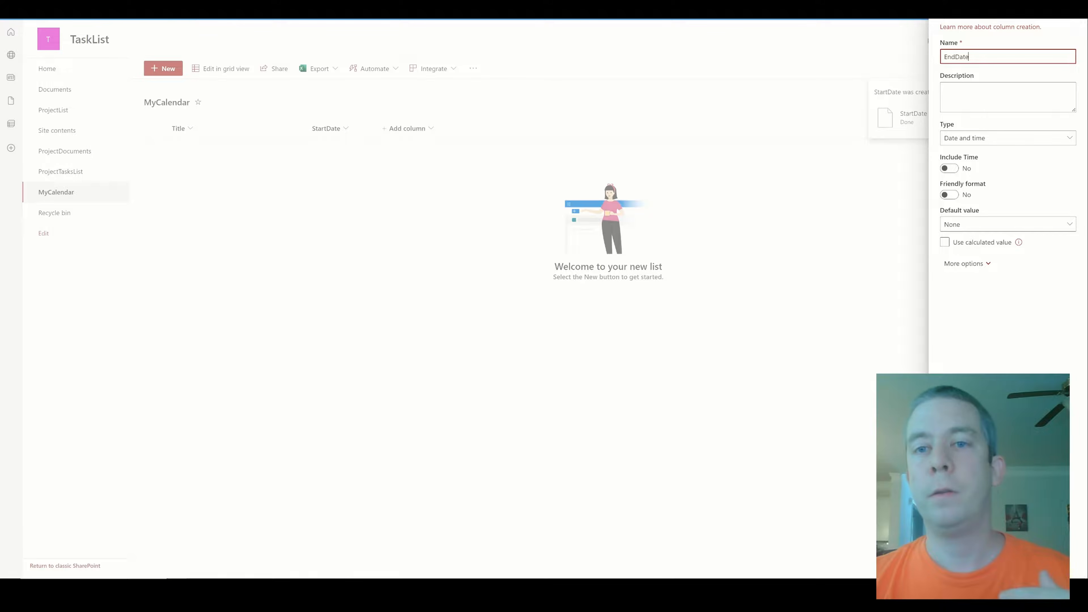
key("Return")
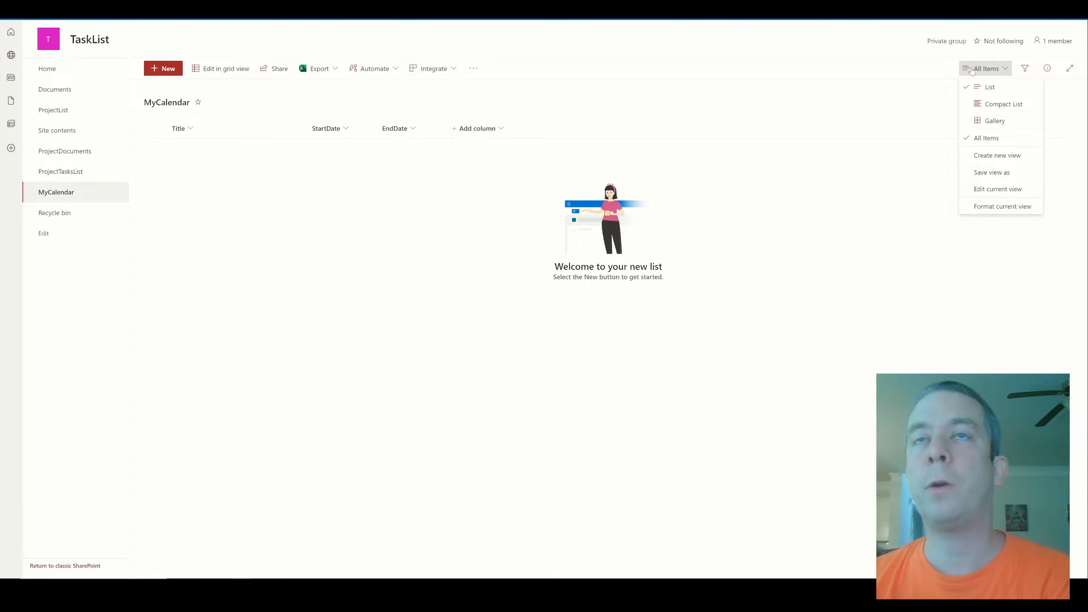
Step: Start creating a new view for the MyCalendar list
left_click(980, 156)
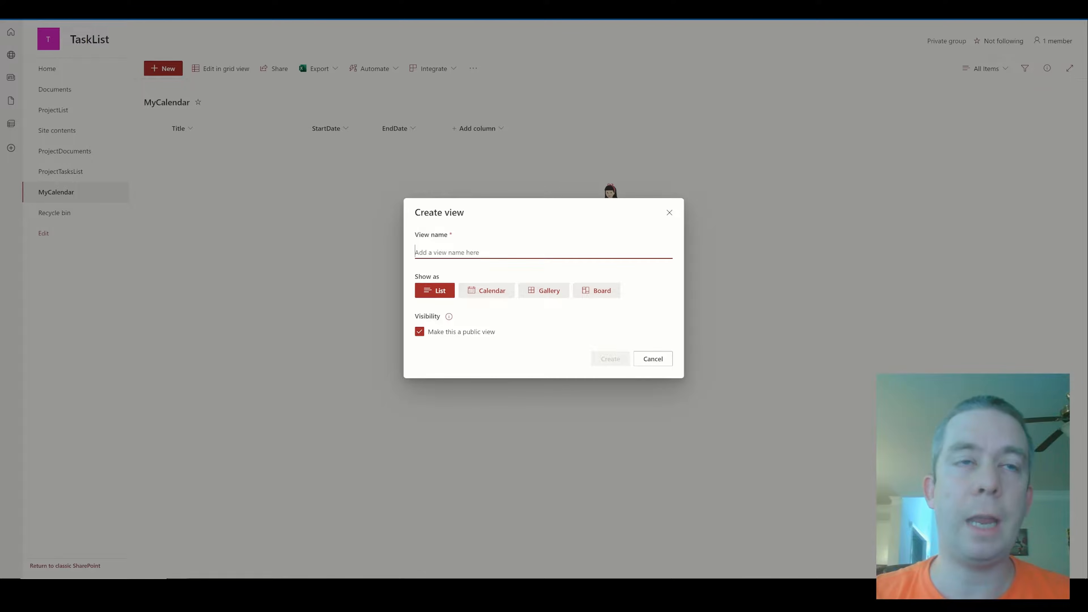
type("Ca")
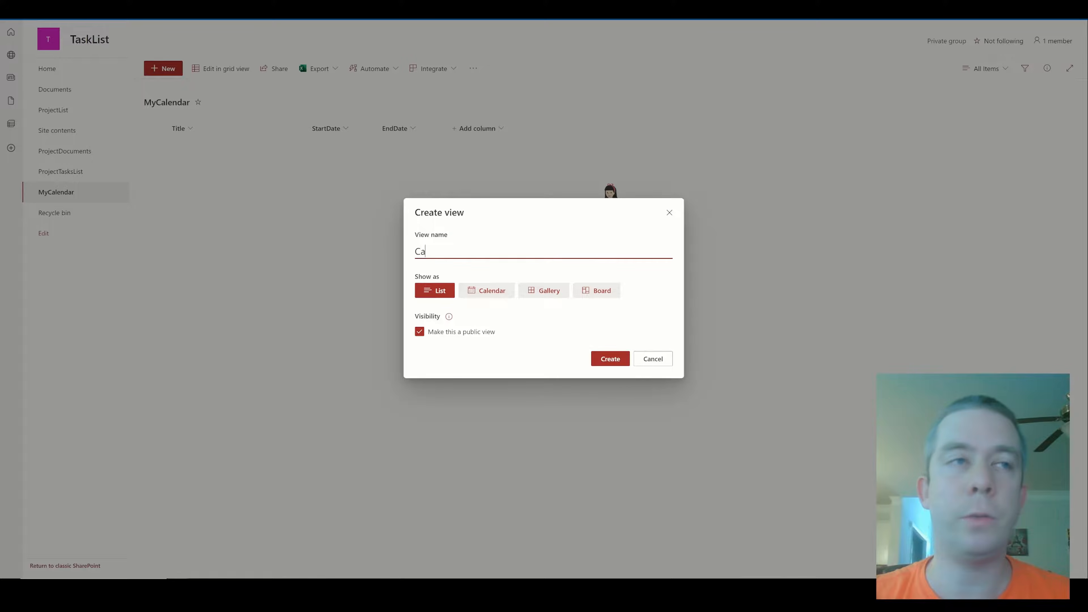
type("lenda")
key("BackSpace")
key("BackSpace")
key("BackSpace")
key("BackSpace")
key("BackSpace")
key("BackSpace")
key("BackSpace")
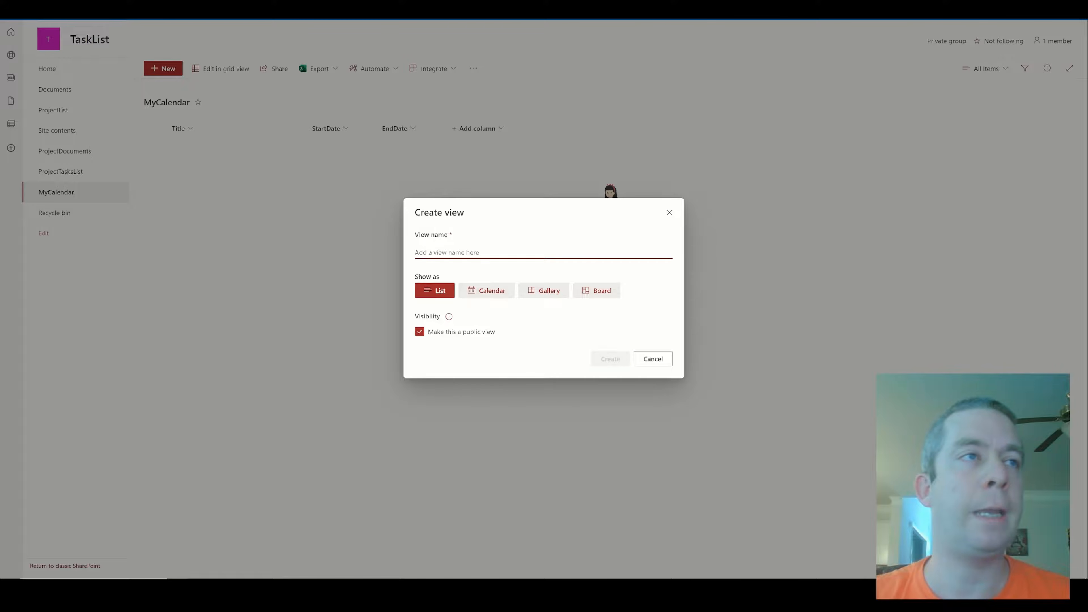
Step: Name the view MyCalendarView and show it as a calendar running from StartDate to EndDate
type("MyCalendarView")
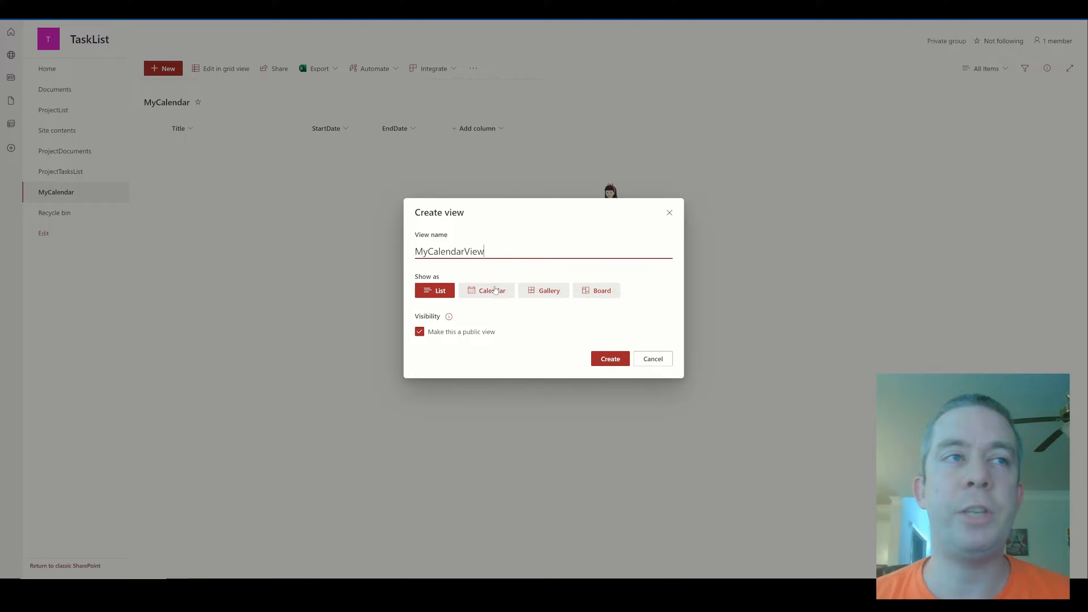
left_click(495, 290)
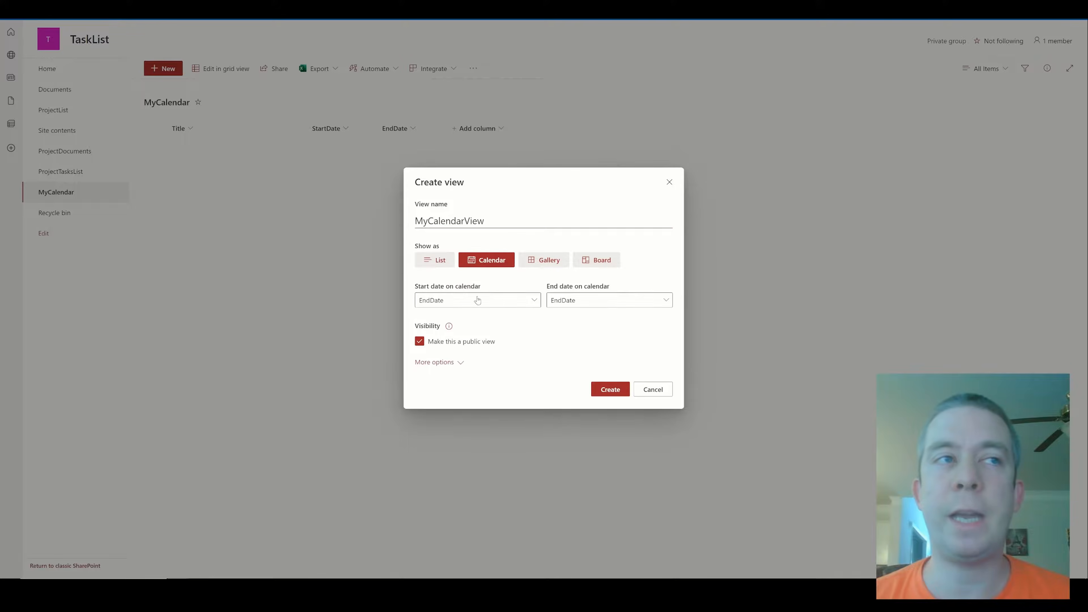
left_click(467, 306)
left_click(455, 366)
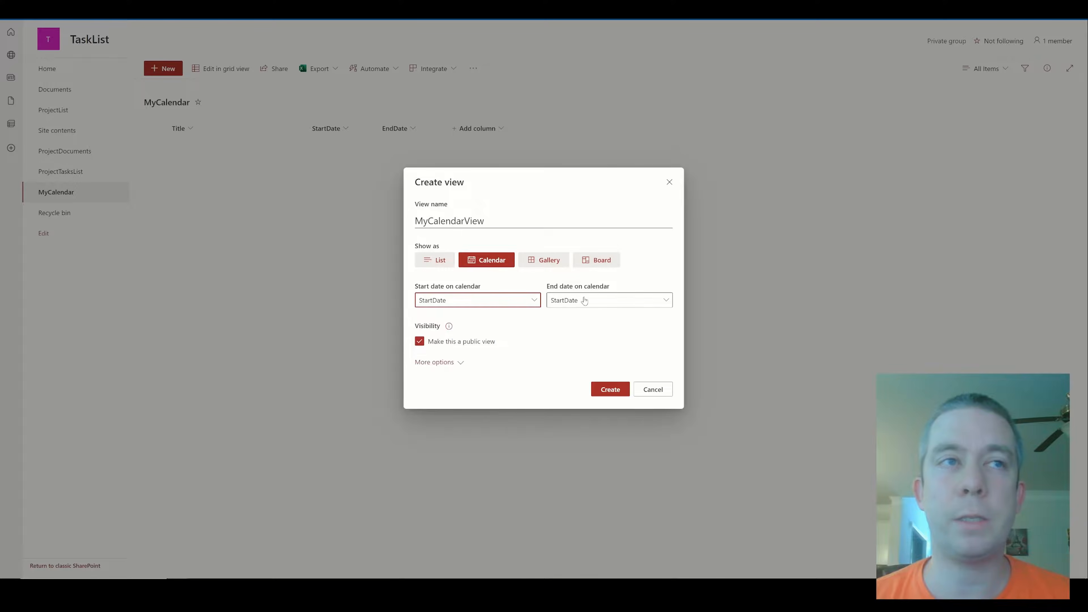
left_click(574, 301)
left_click(566, 333)
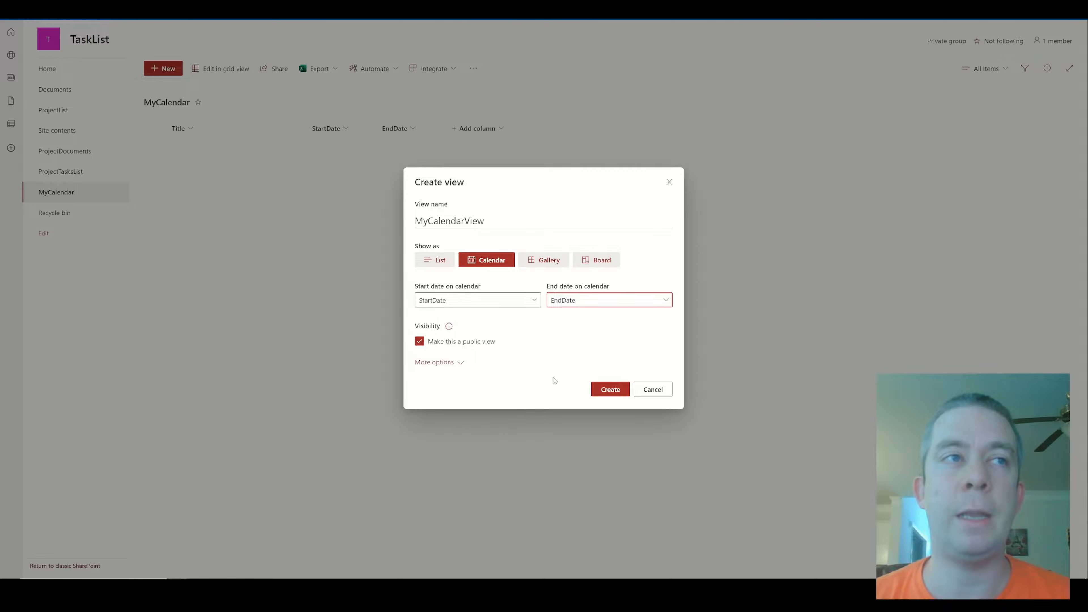
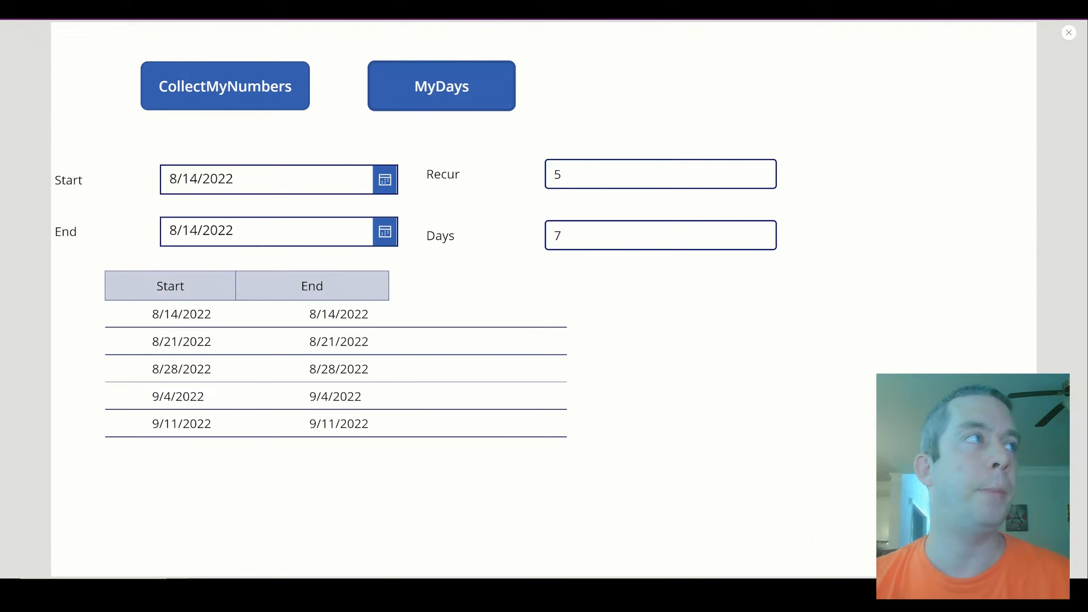
Step: Leave the app preview and add the MyCalendar list from the TaskList SharePoint site as a data source
left_click(1069, 32)
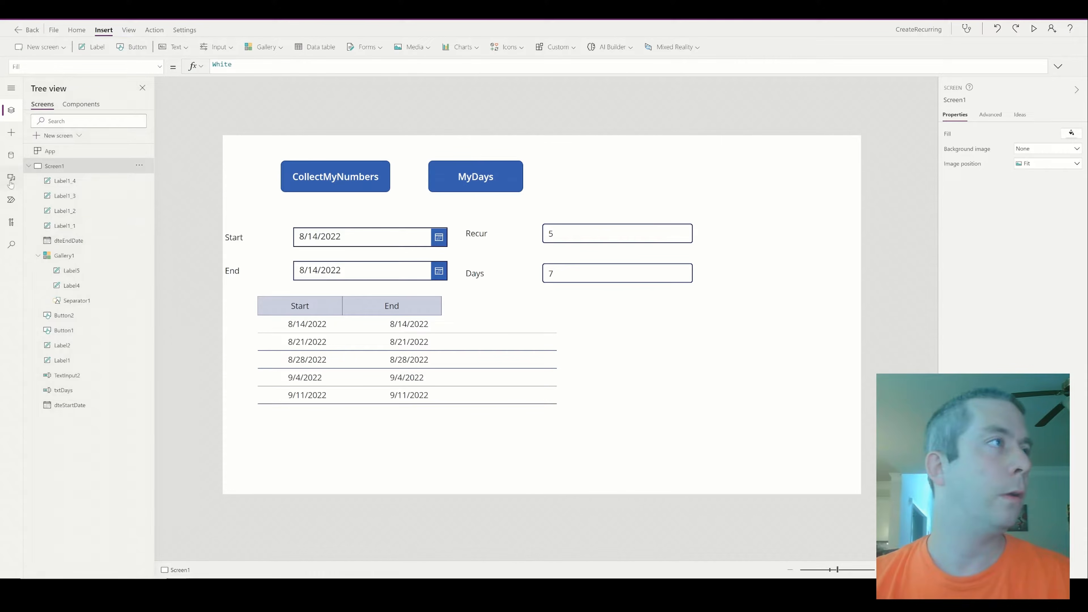
left_click(11, 156)
left_click(55, 122)
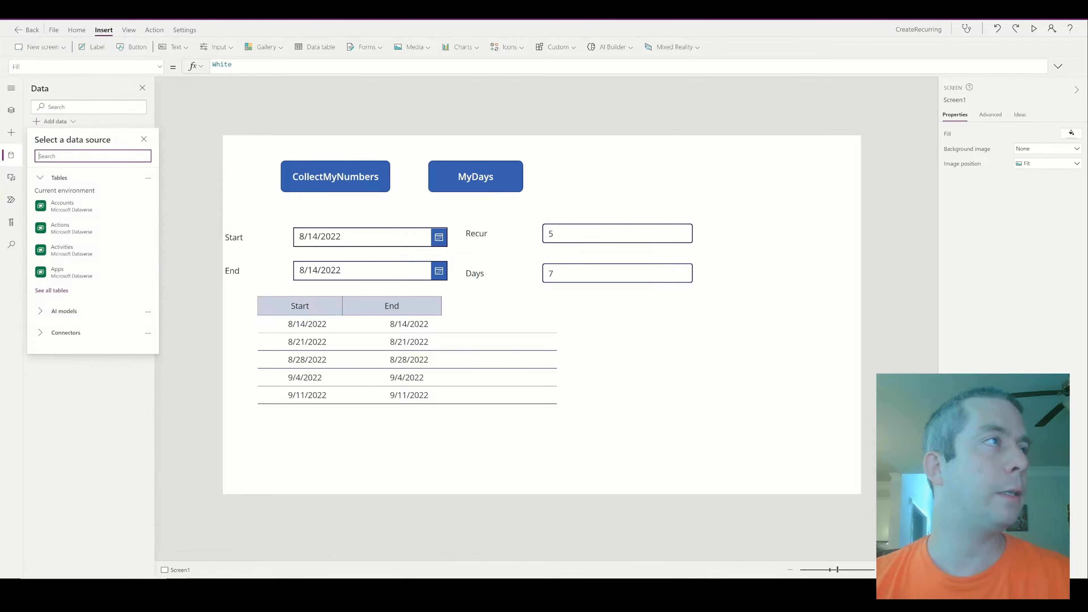
type("sharepoint")
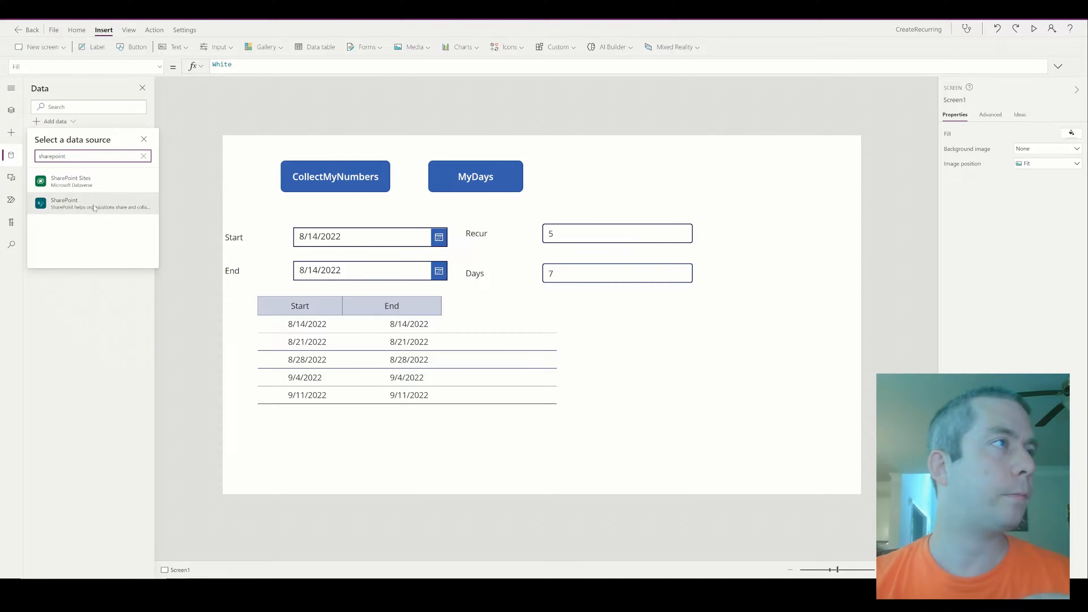
left_click(70, 203)
left_click(72, 186)
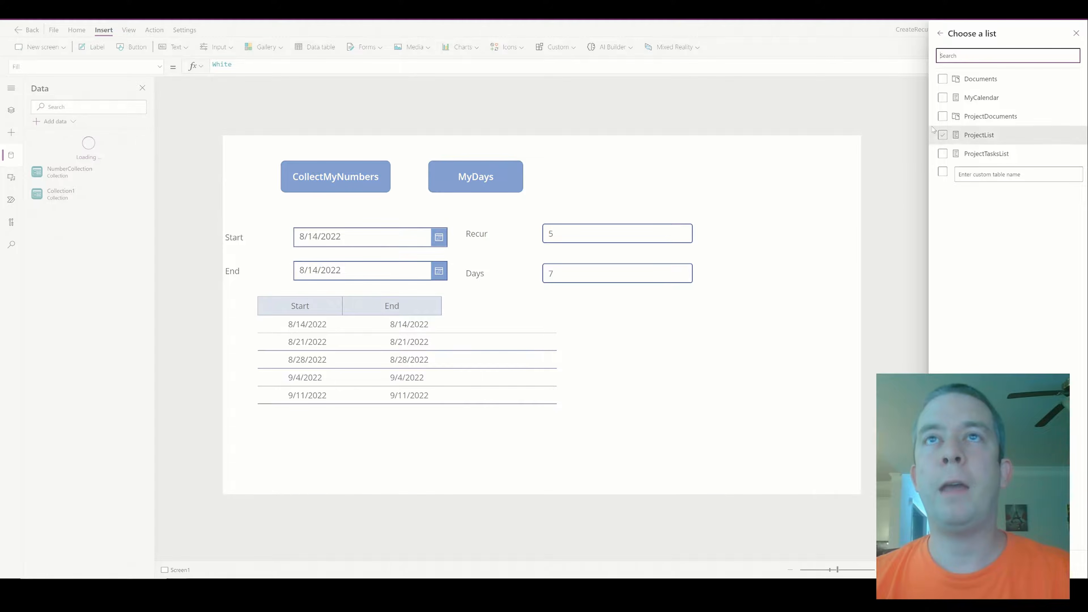
left_click(943, 97)
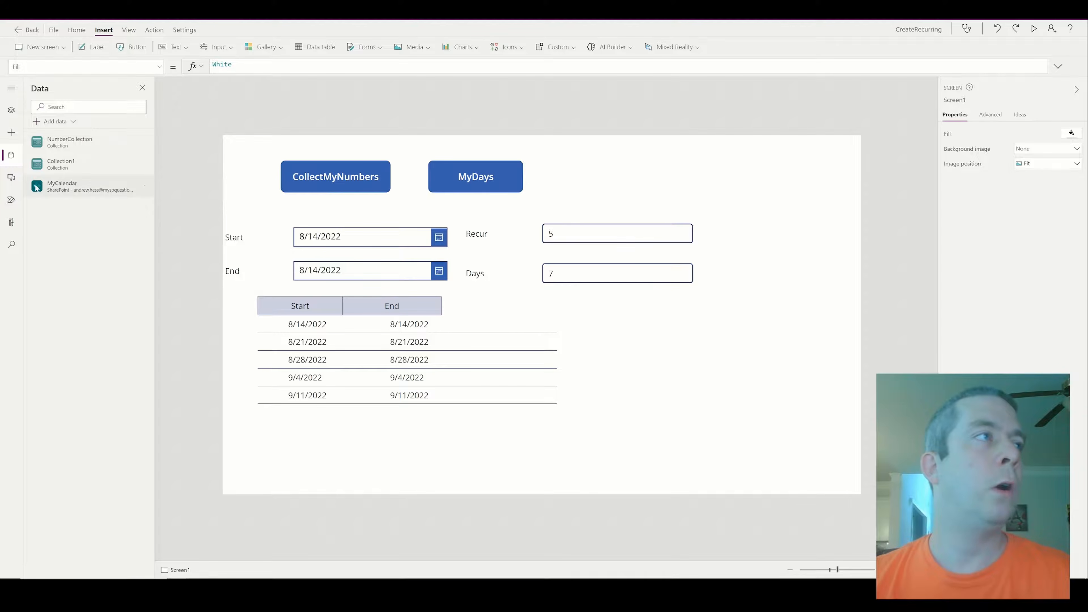
mouse_move(64, 190)
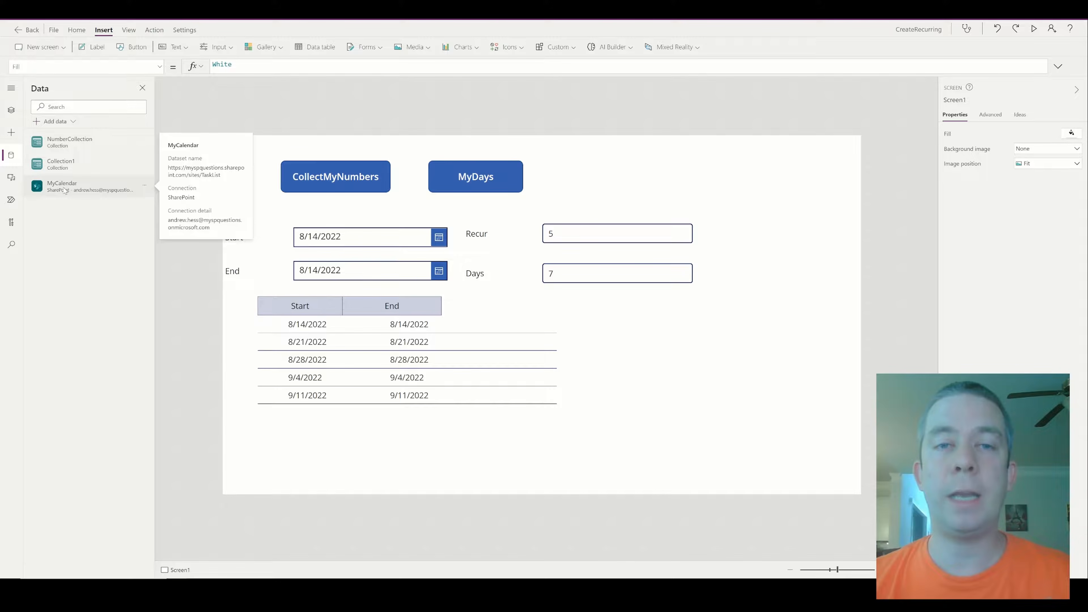
Step: Duplicate the MyDays button, place the copy to its right in the same row, and label it Patch
left_click(505, 177)
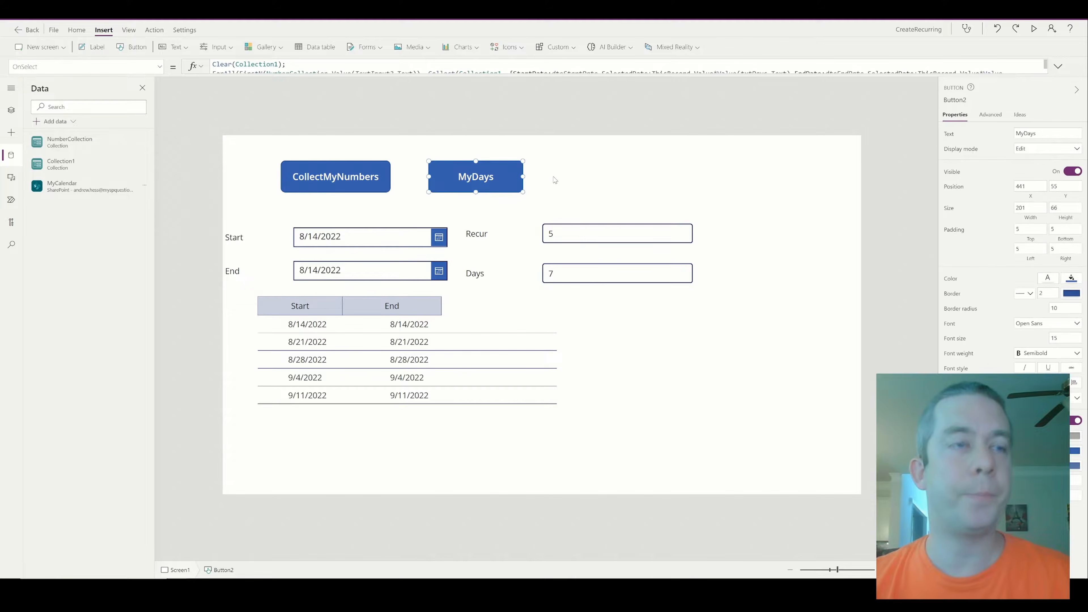
key("ctrl+c")
key("ctrl+v")
left_click_drag(514, 180, 647, 173)
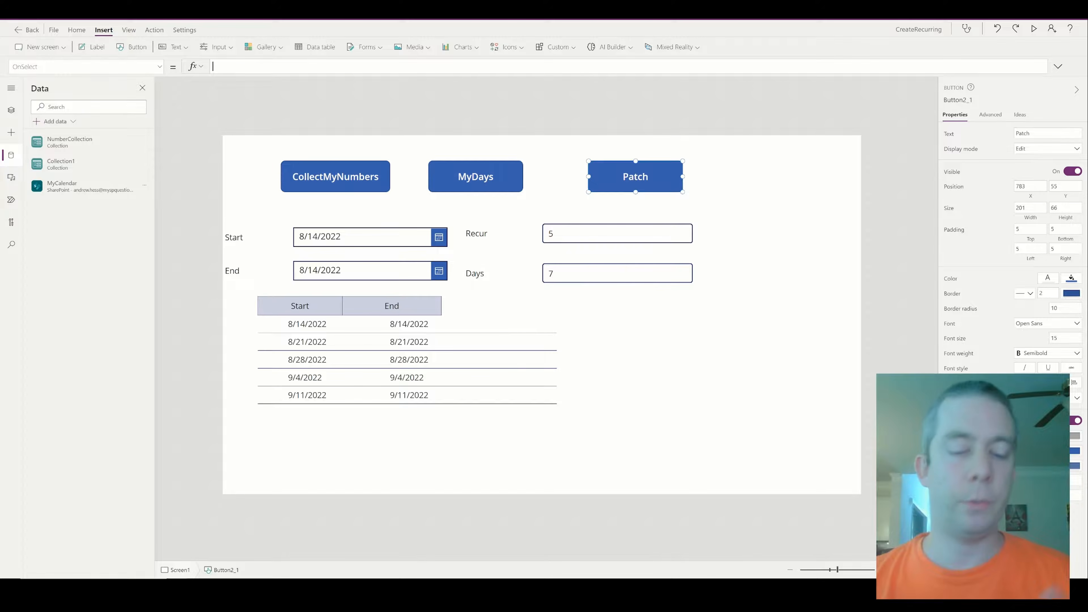
Step: Begin the Patch button's OnSelect formula with ForAll(Collection1,Patch(MyCalendar,{Title: to write the collected records to the list
type("All(")
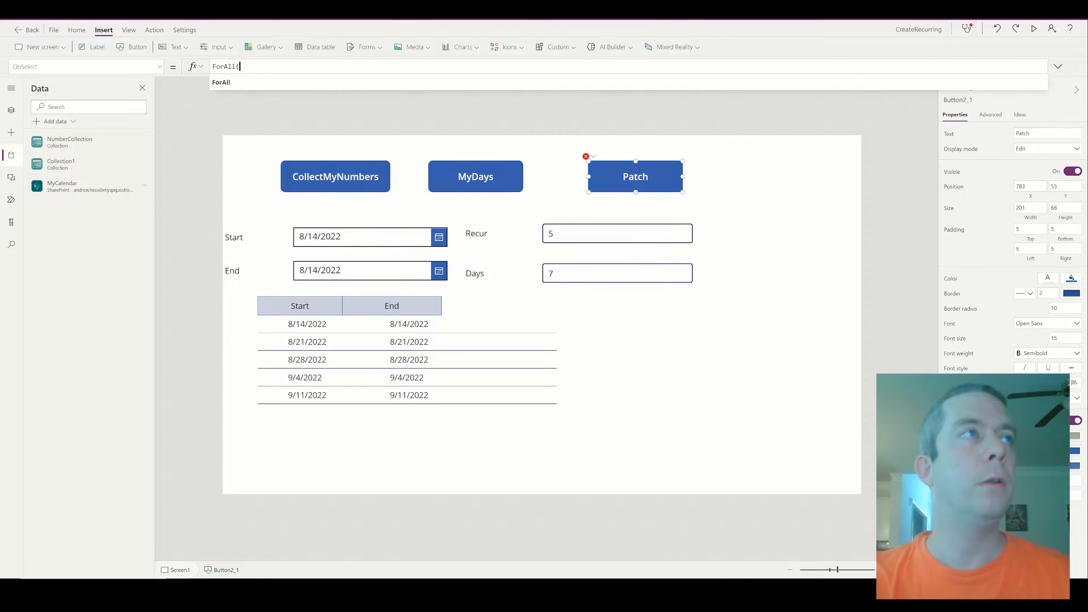
type("Collecti")
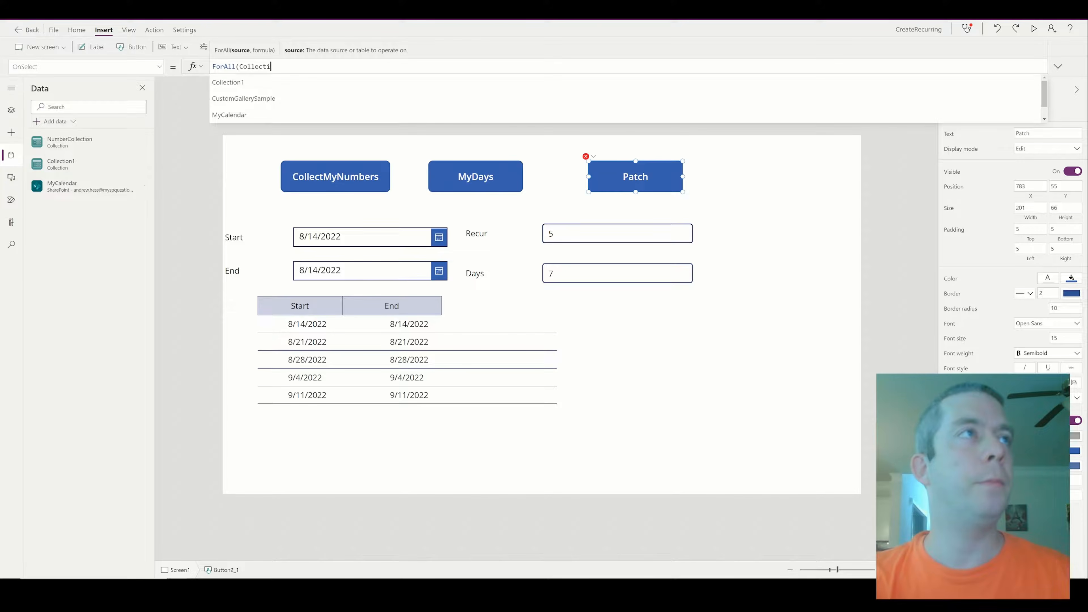
type("on1")
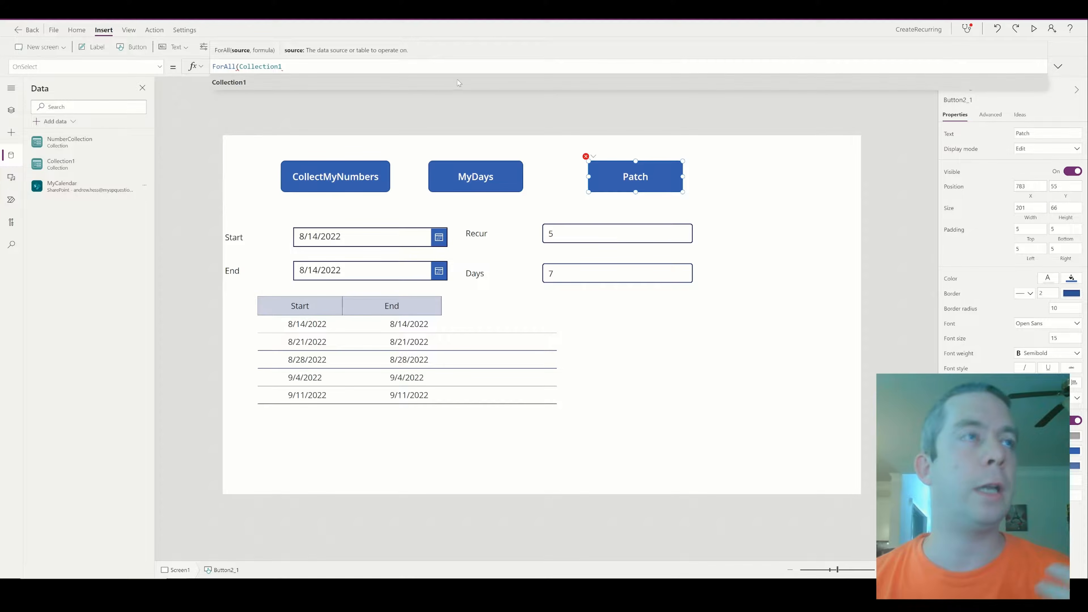
type(",")
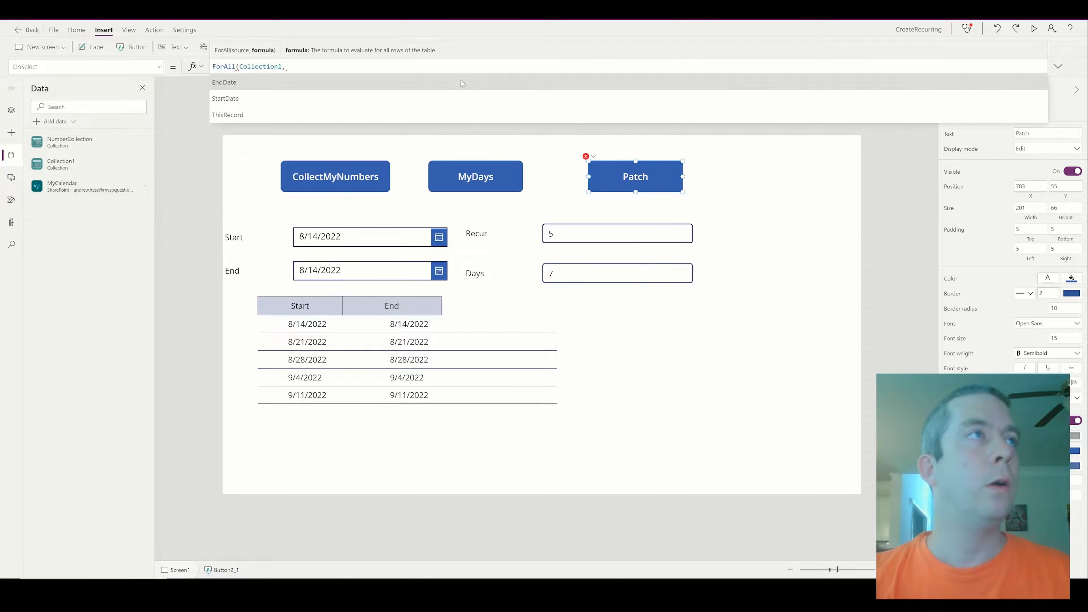
type("Patch(")
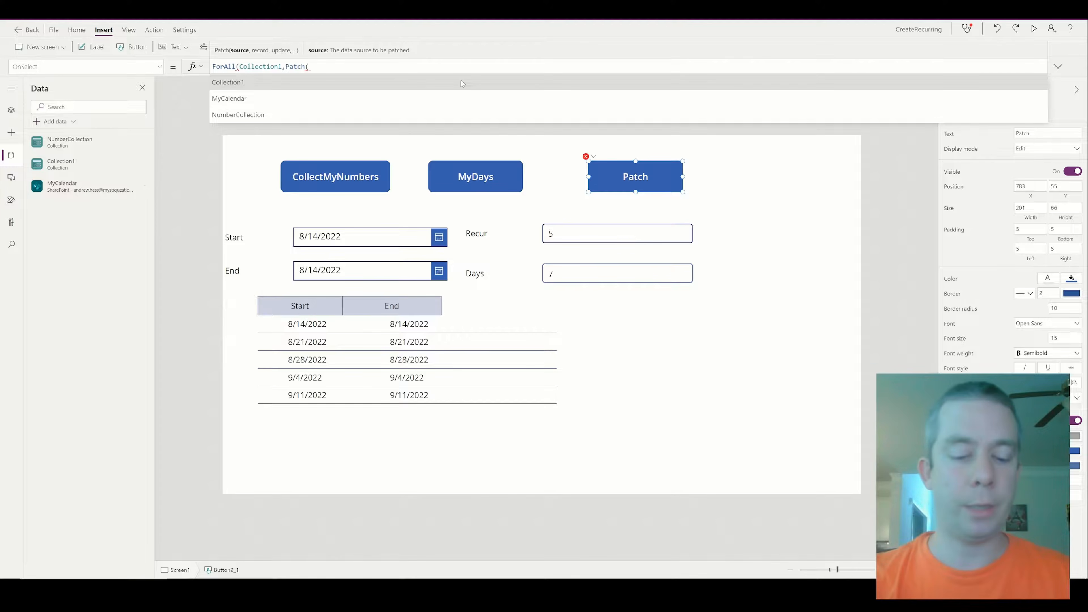
type("MyCalendar")
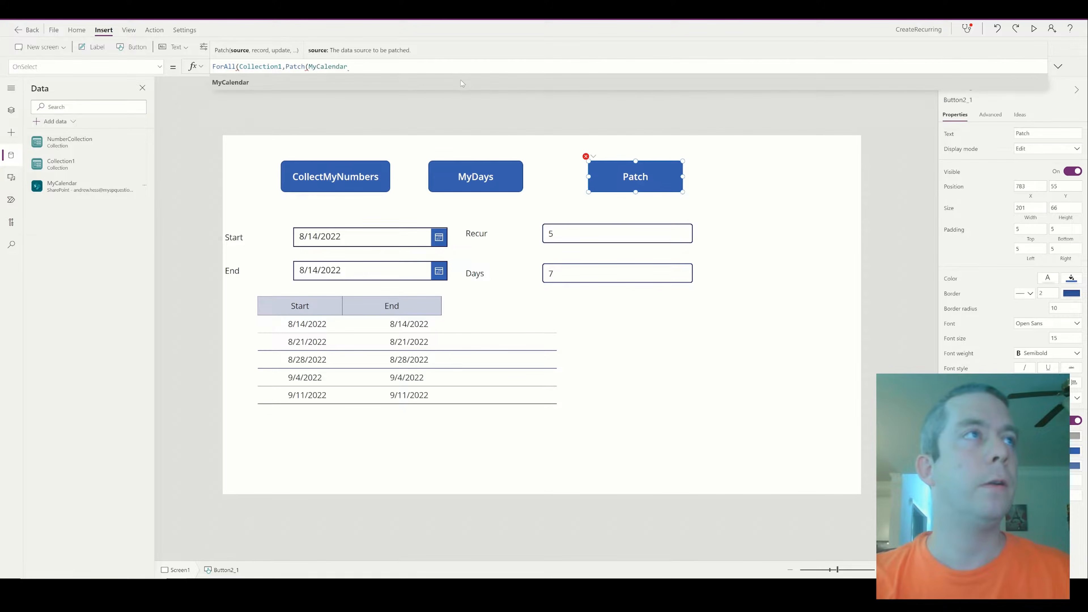
type(",")
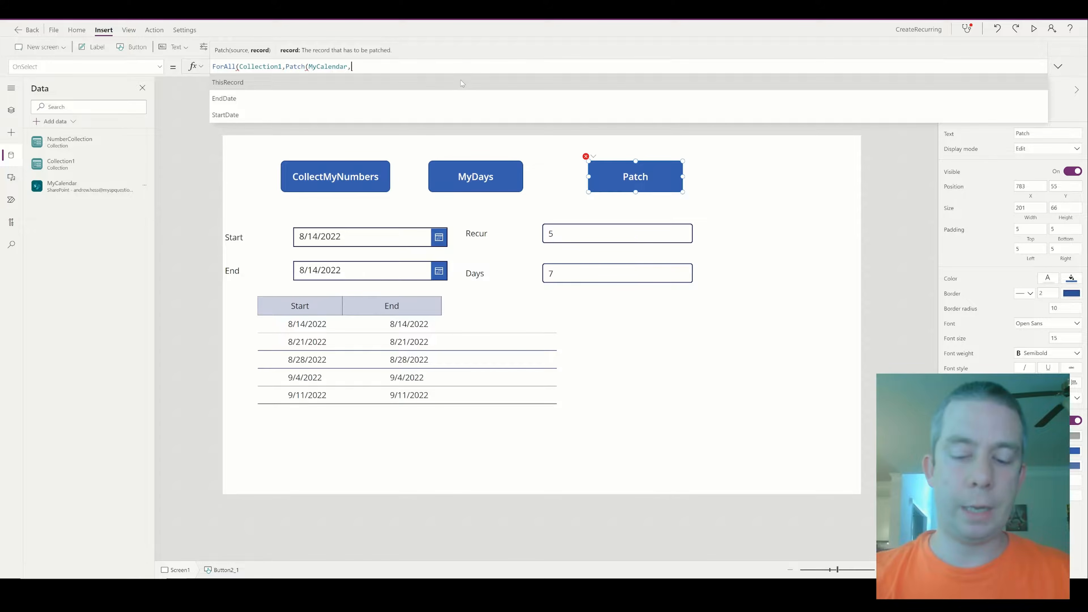
type("{")
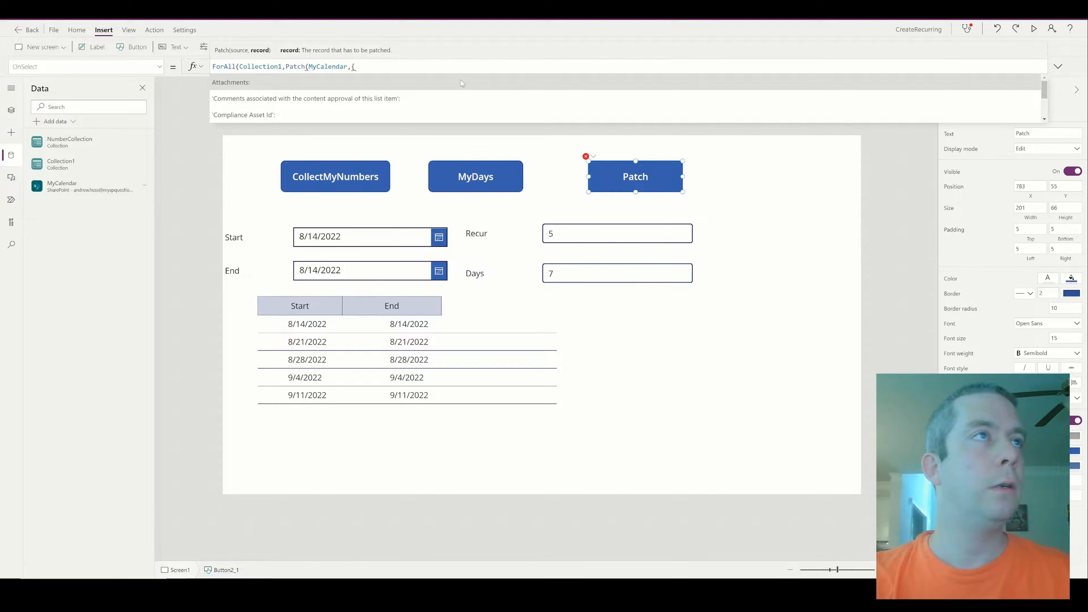
type("Title:")
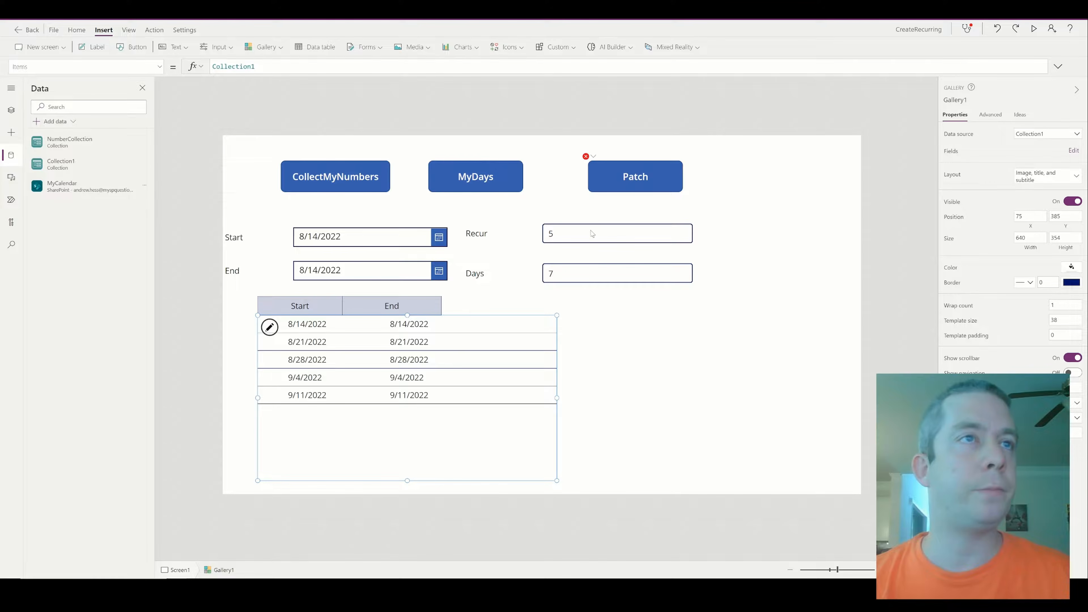
Step: Insert a Title: field before StartDate in the Collect record of the MyDays button's formula
left_click(465, 186)
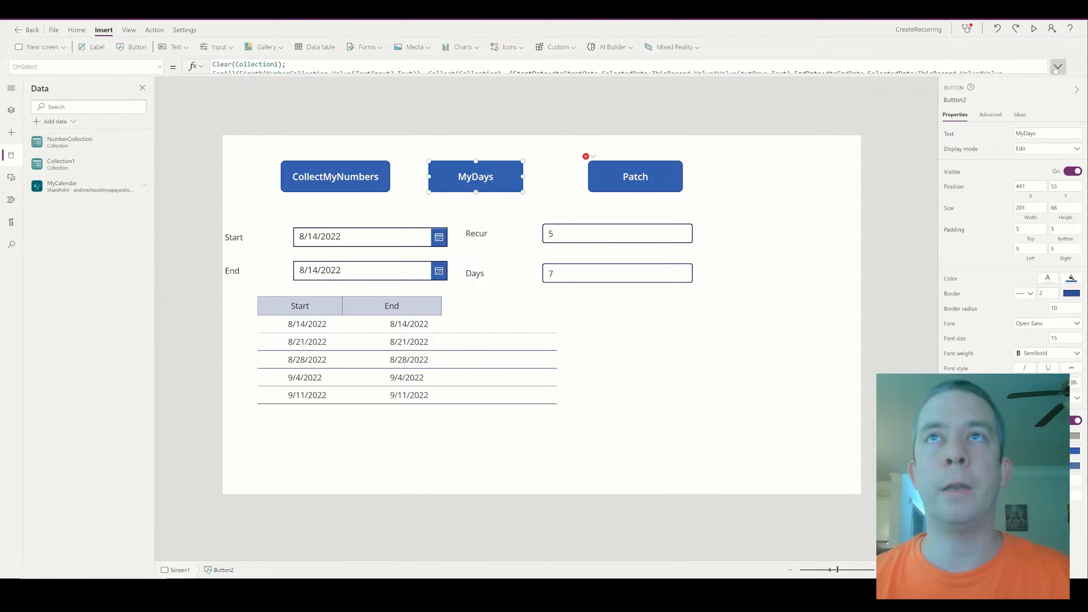
left_click(1058, 66)
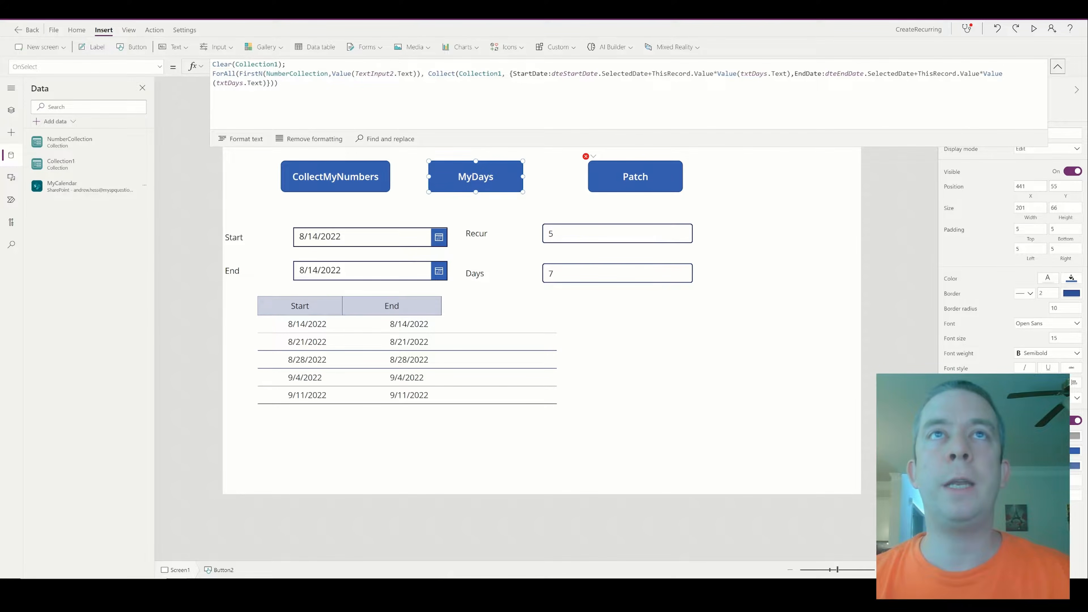
left_click(513, 74)
type("Title")
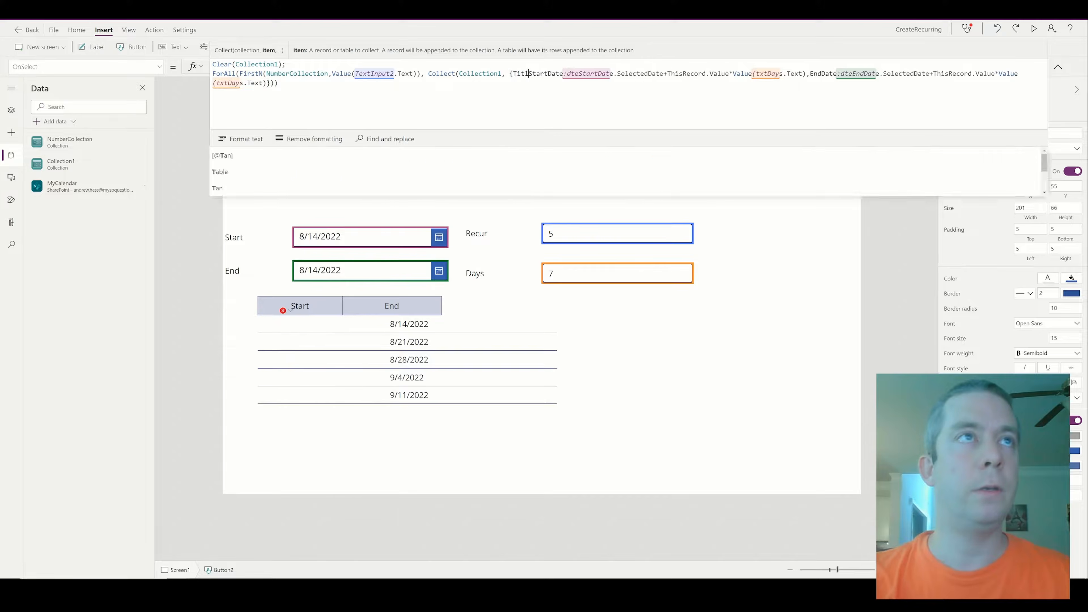
type(":")
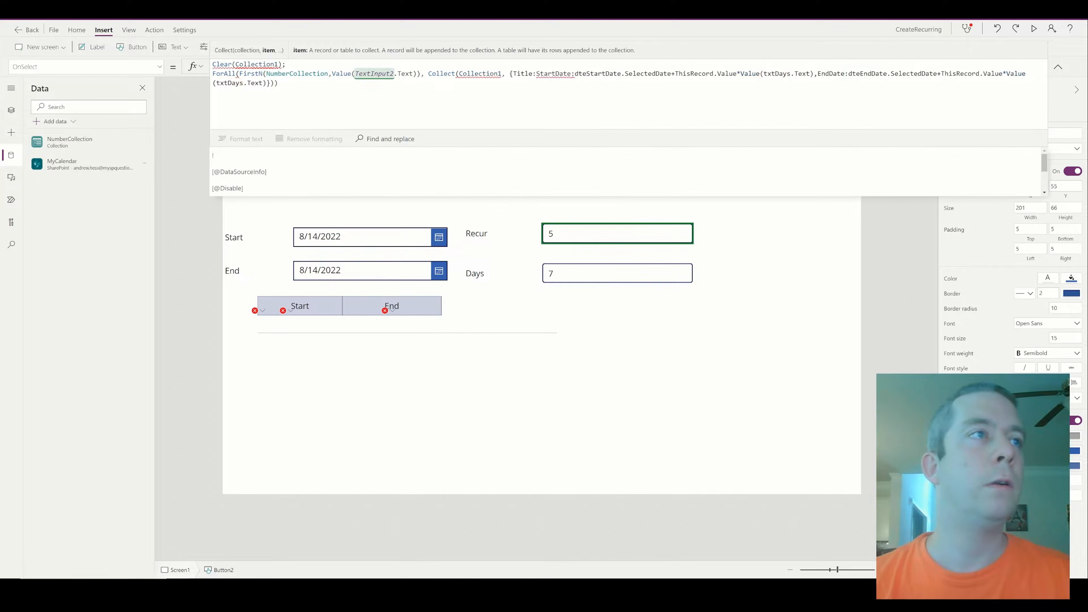
left_click(1059, 67)
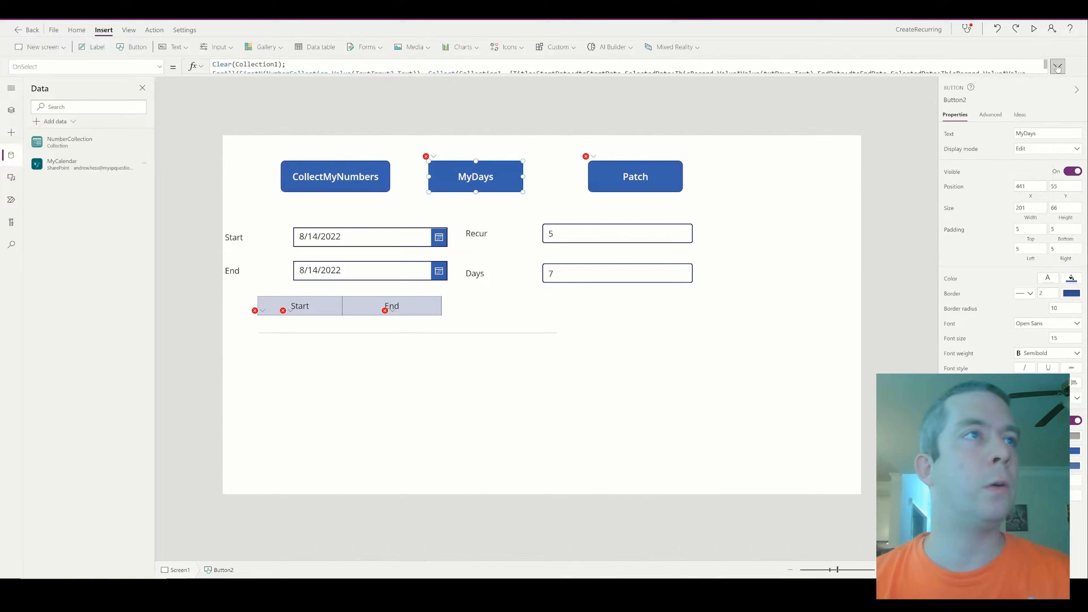
left_click(1058, 66)
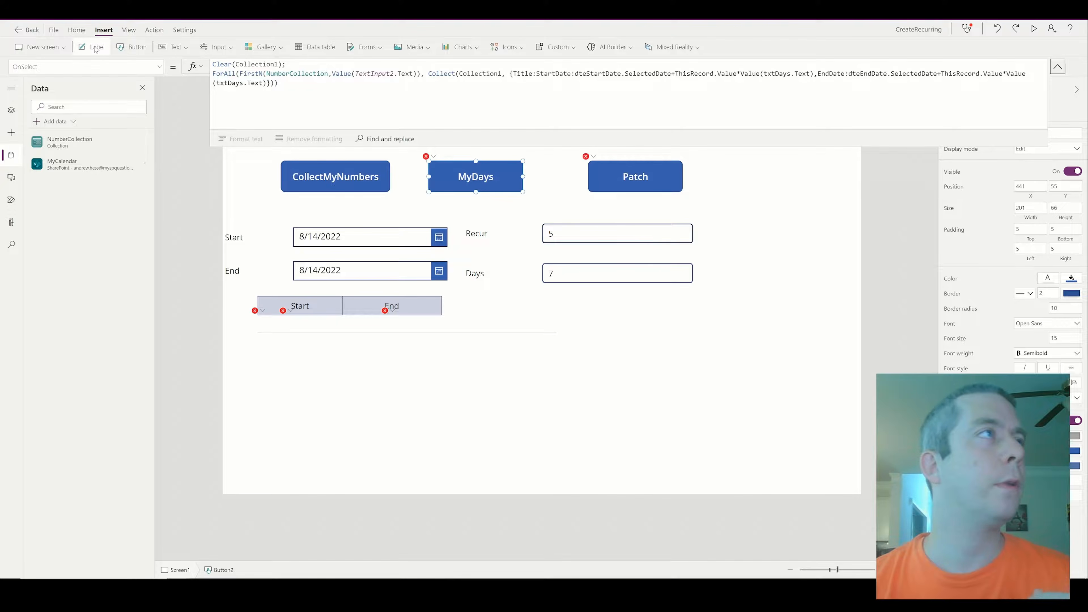
Step: Insert a text input above the Start date picker, widen it to the Recur box's right edge, and clear its default text
left_click(174, 47)
left_click(187, 70)
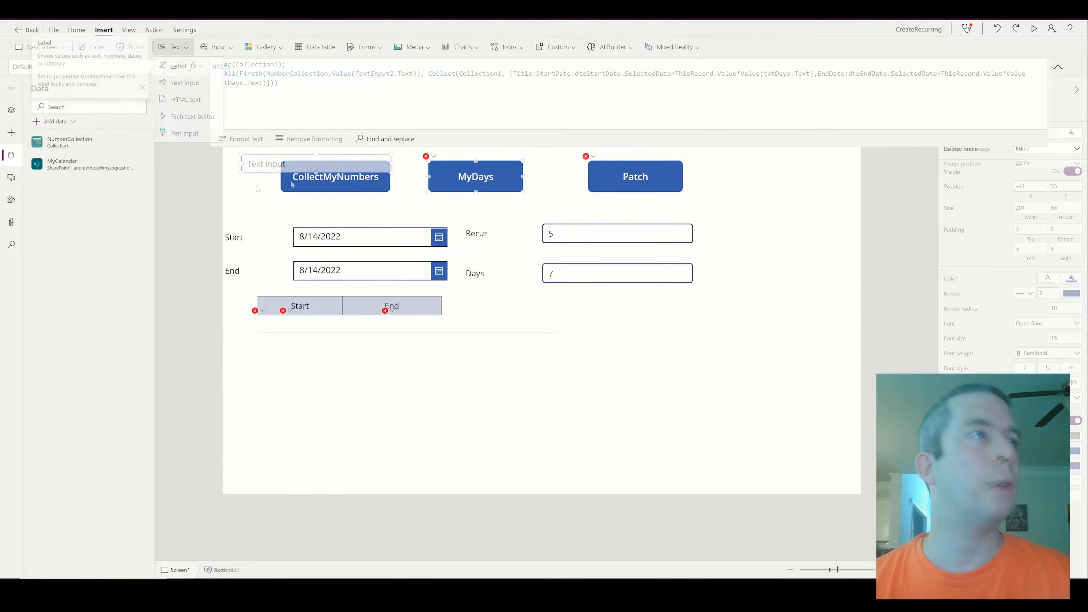
left_click_drag(303, 174, 355, 209)
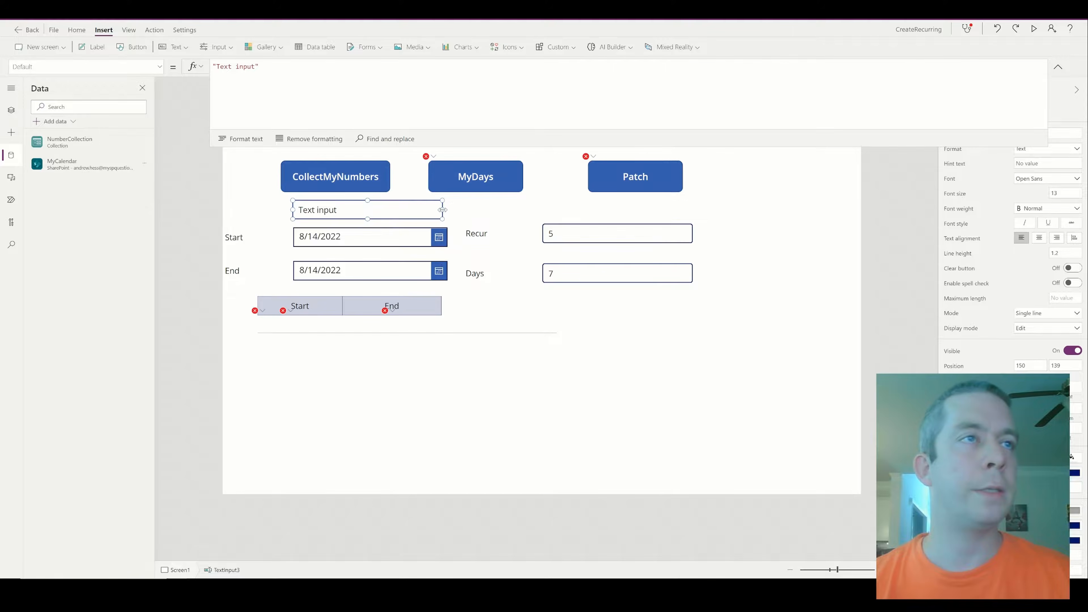
left_click_drag(443, 211, 693, 211)
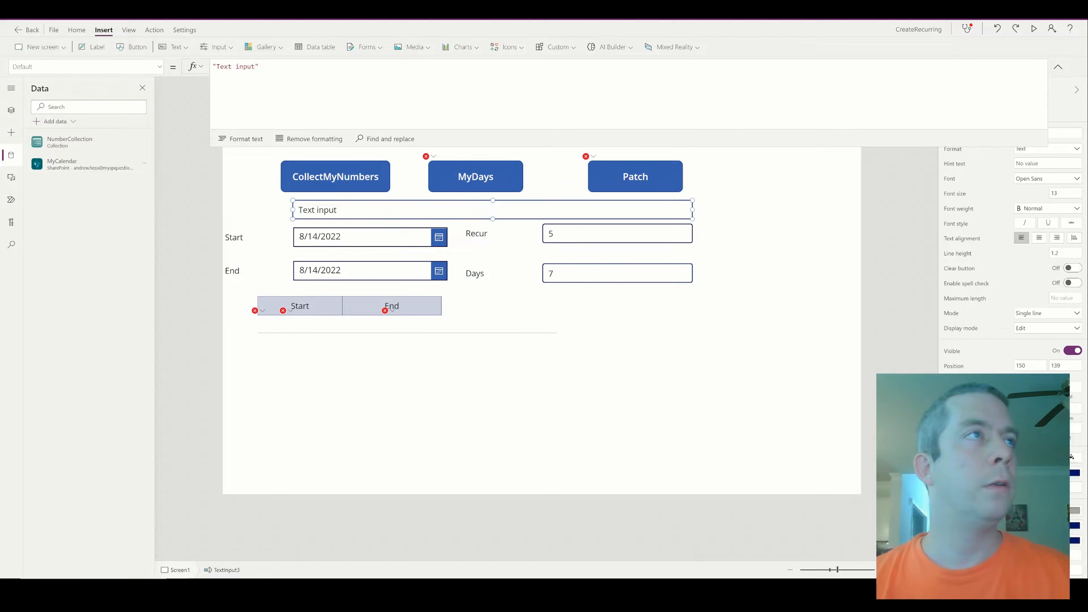
left_click_drag(257, 67, 216, 67)
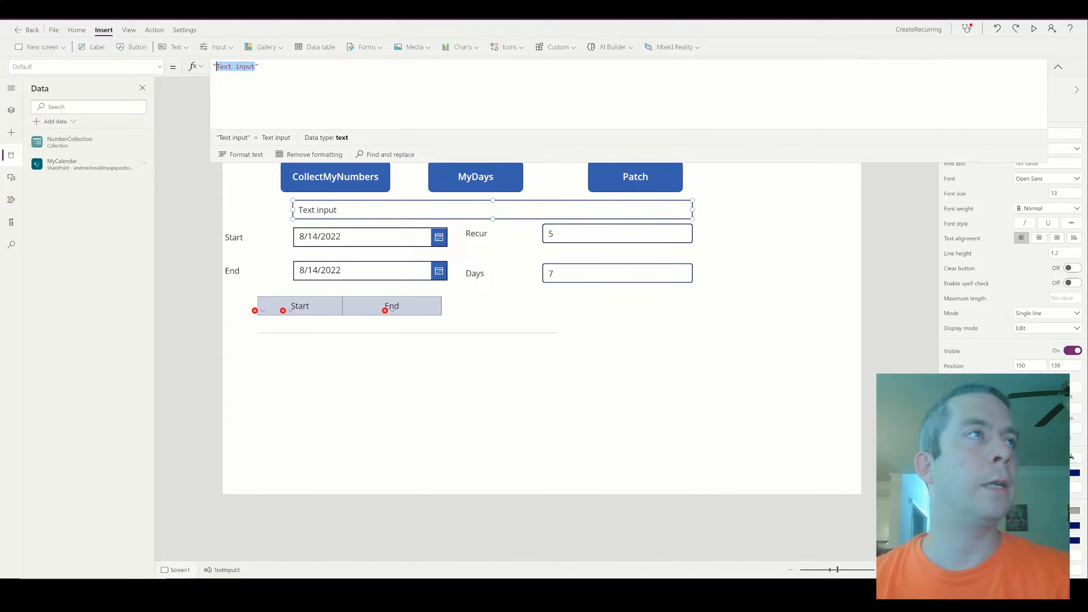
key("BackSpace")
left_click(1059, 67)
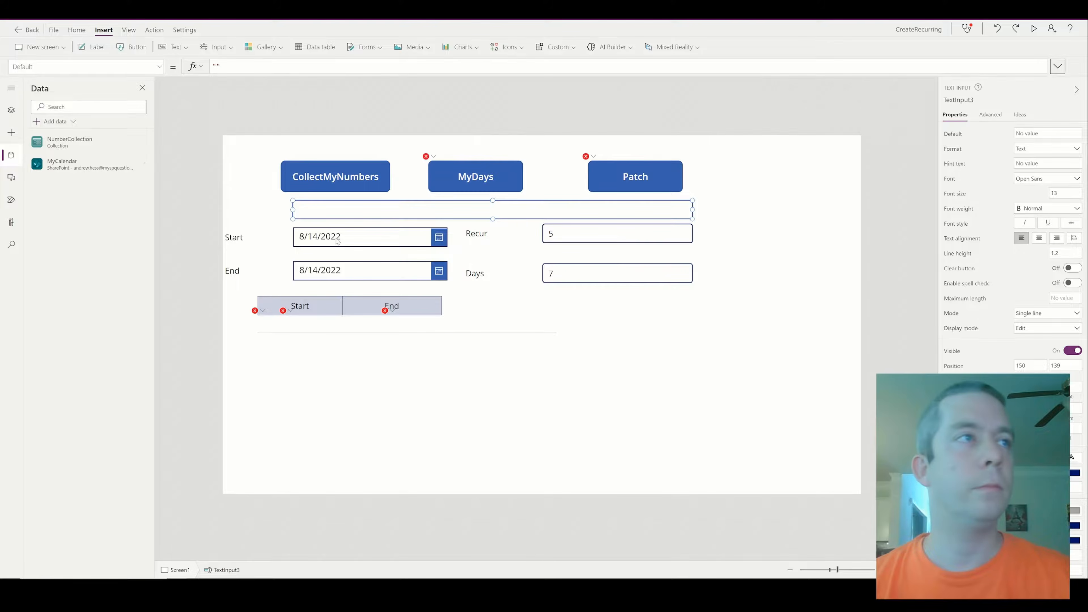
Step: Duplicate the Start label, place the copy beside the new text input, and set its text to Title
left_click(243, 241)
key("ctrl+c")
key("ctrl+v")
left_click_drag(252, 247, 255, 210)
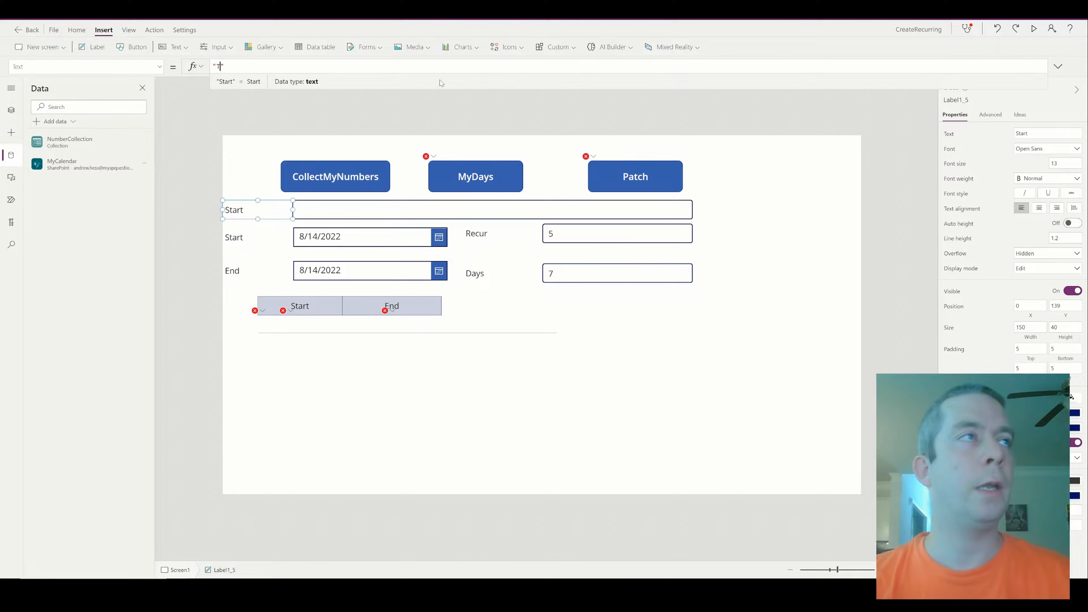
type("Title")
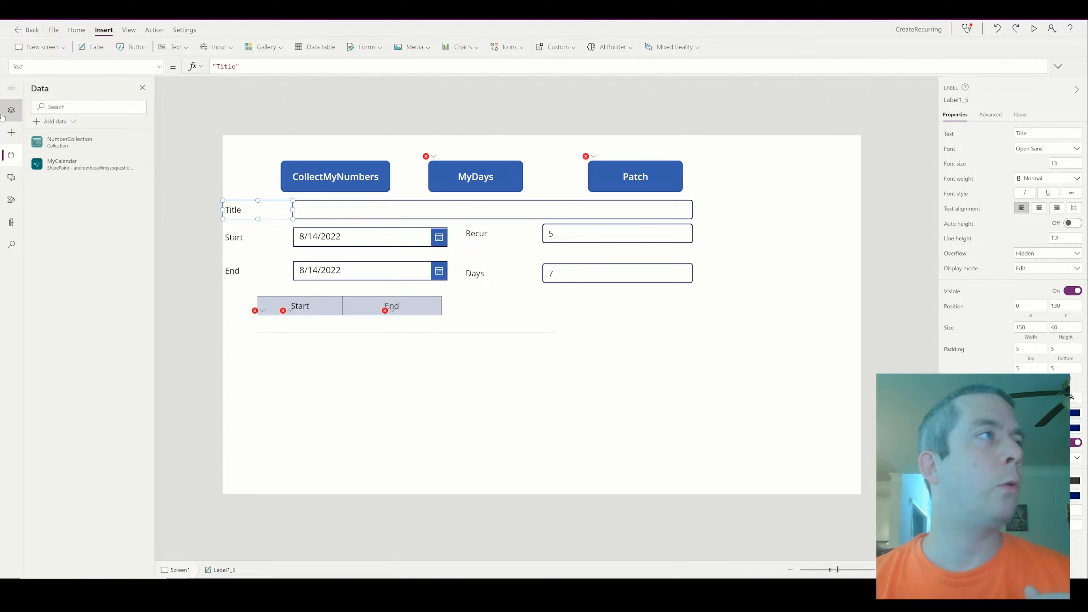
Step: Rename the new text input control as txtTitle
left_click(11, 109)
left_click(67, 195)
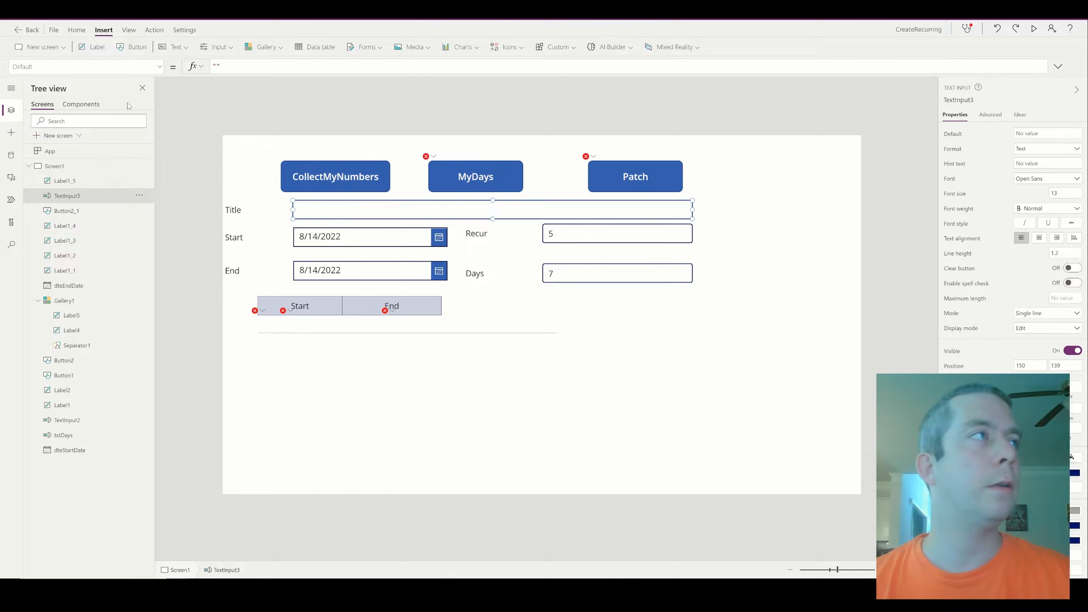
left_click(139, 196)
left_click(142, 279)
type("t")
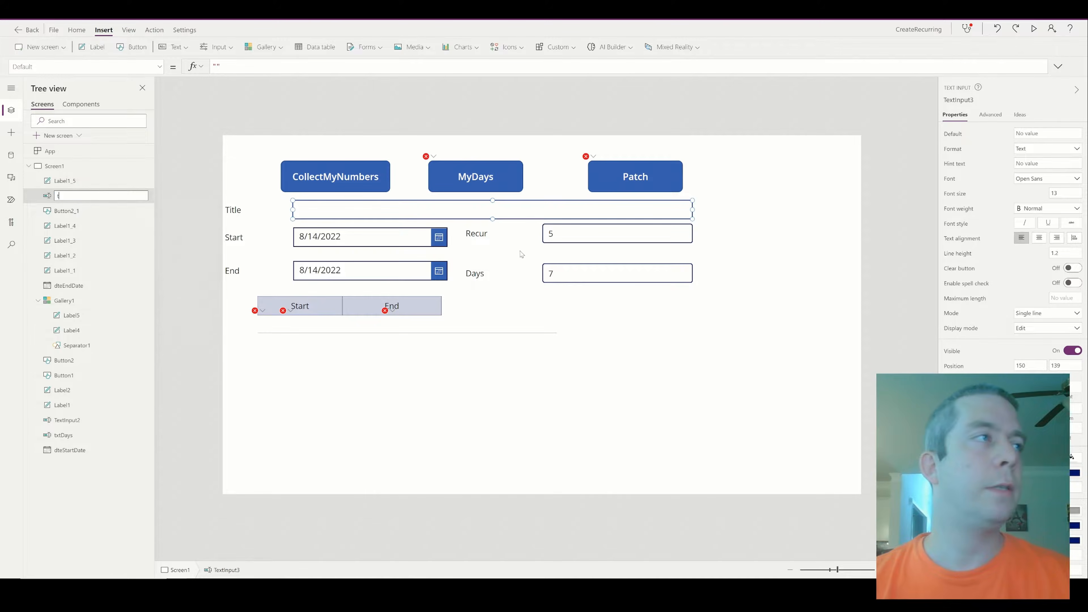
type("xtTitle")
key("Return")
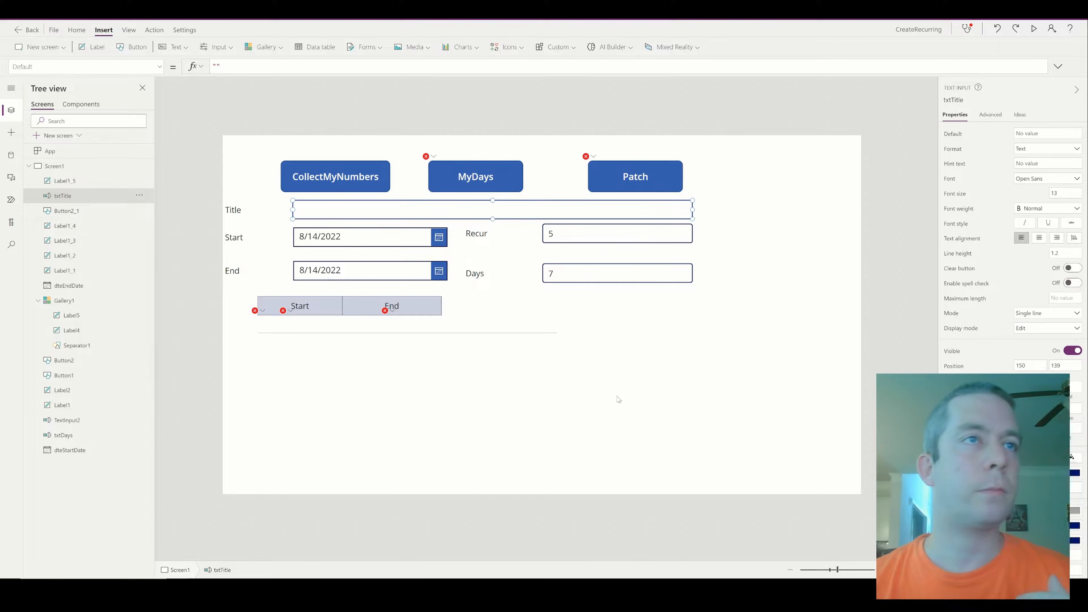
Step: Complete the Title field in the MyDays button's Collect record with txtTitle.Text, followed by a comma before StartDate
left_click(474, 176)
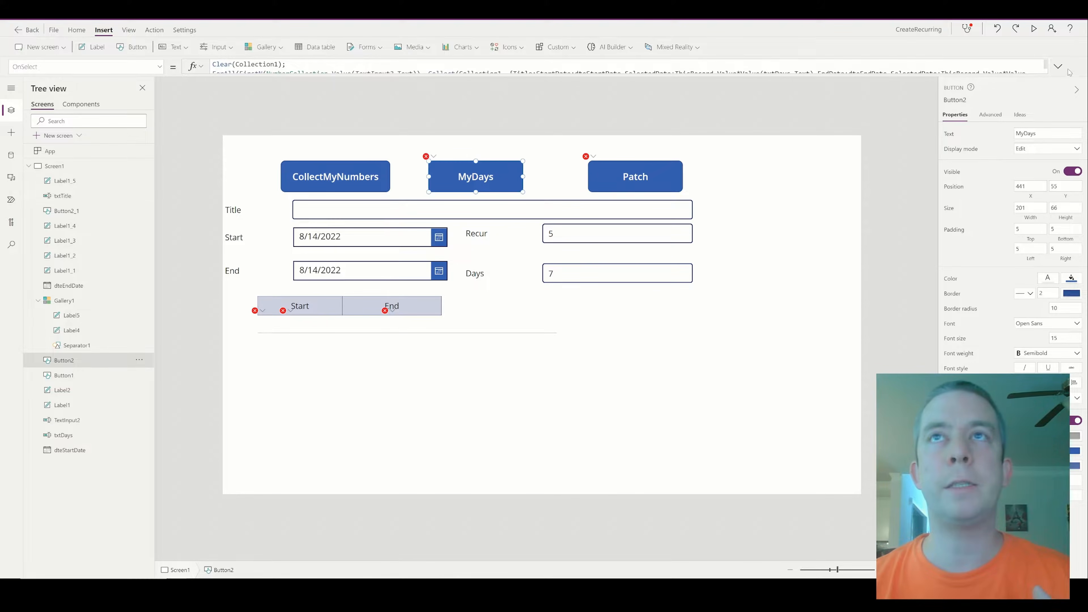
left_click(1059, 66)
left_click(536, 74)
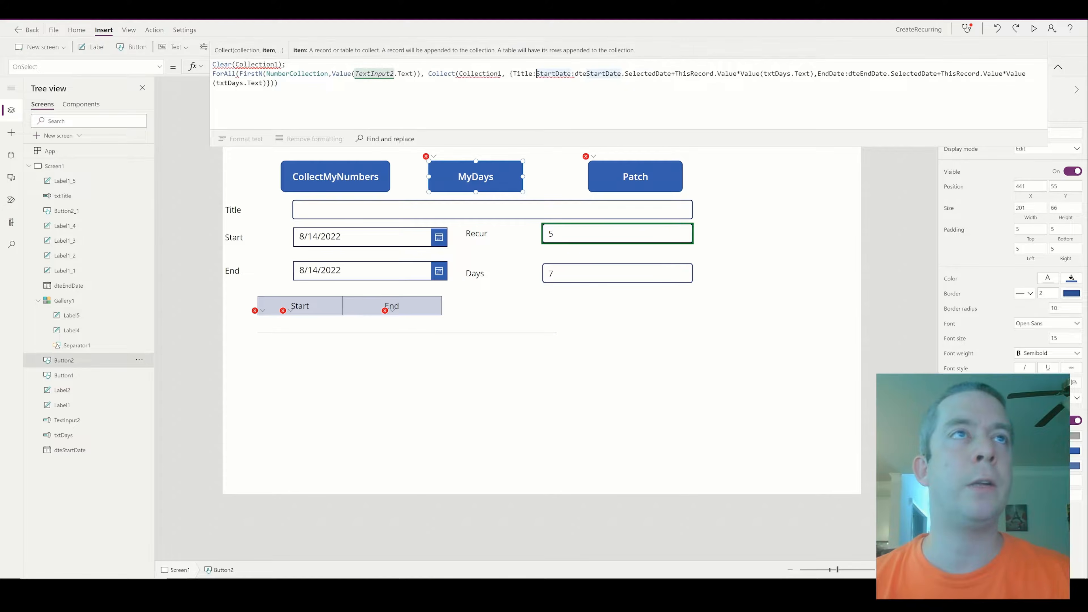
type("txtTitle")
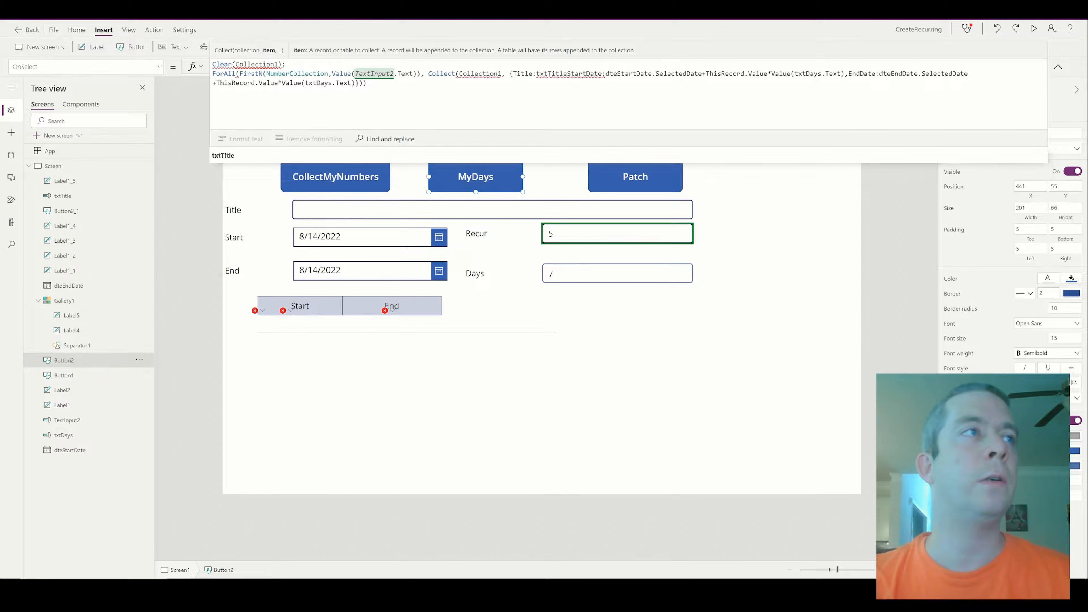
type(".Tex")
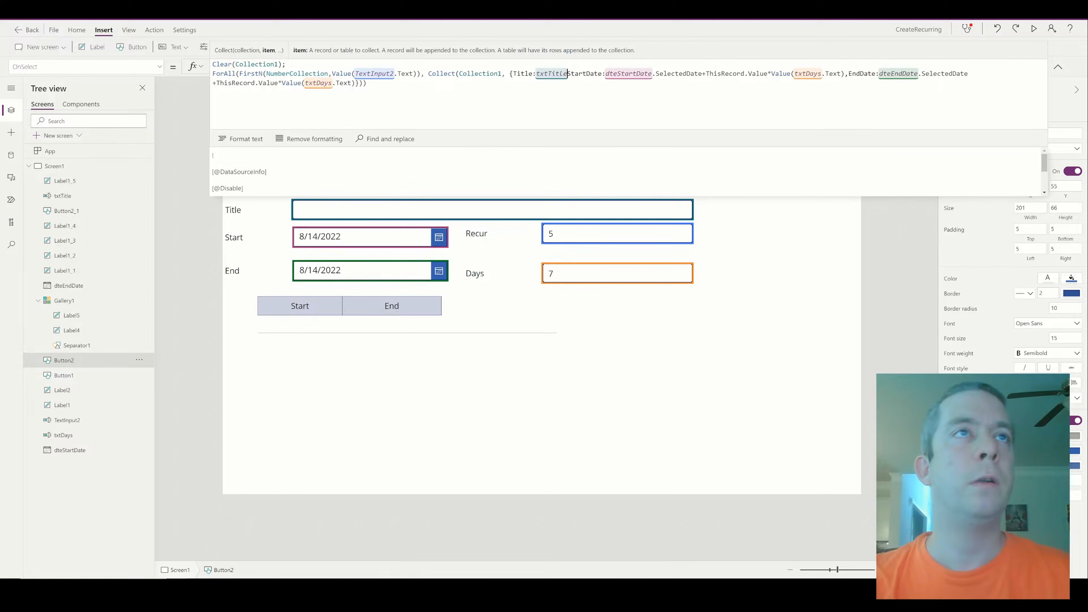
type("t,")
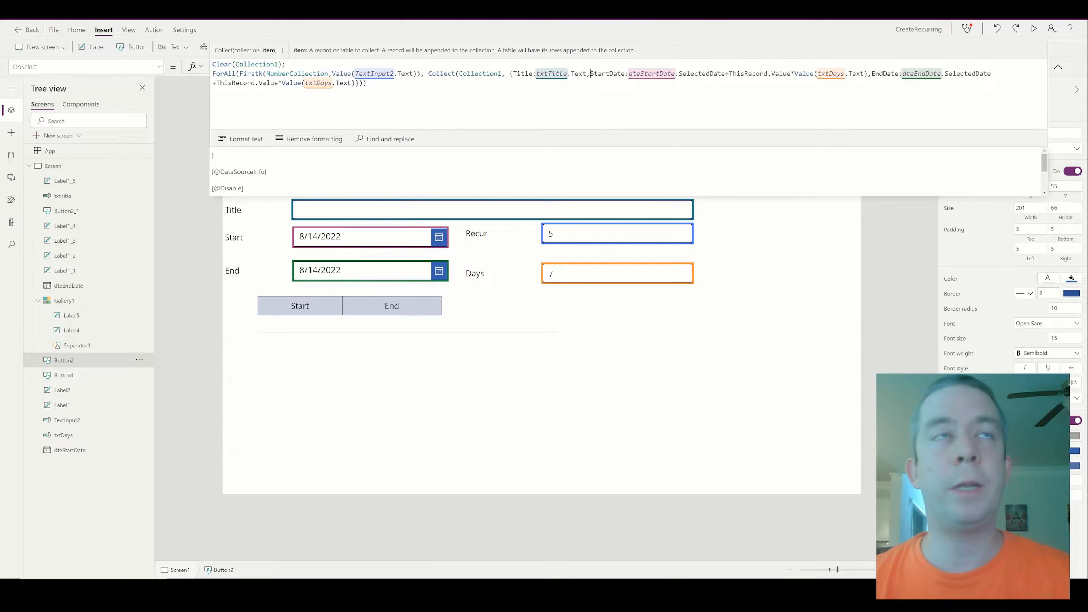
left_click_drag(510, 74, 568, 73)
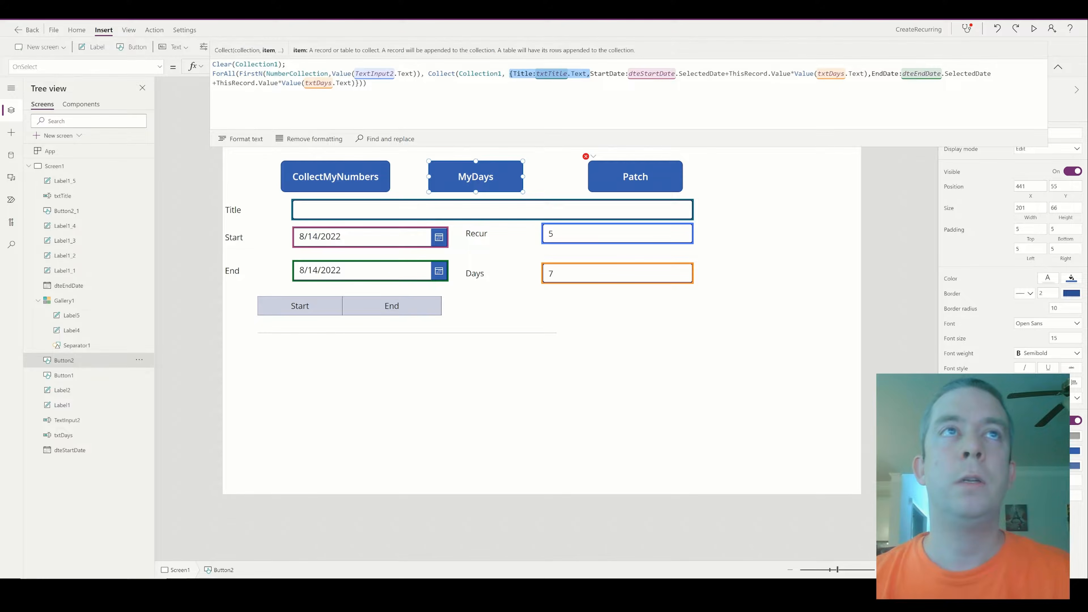
key("Right")
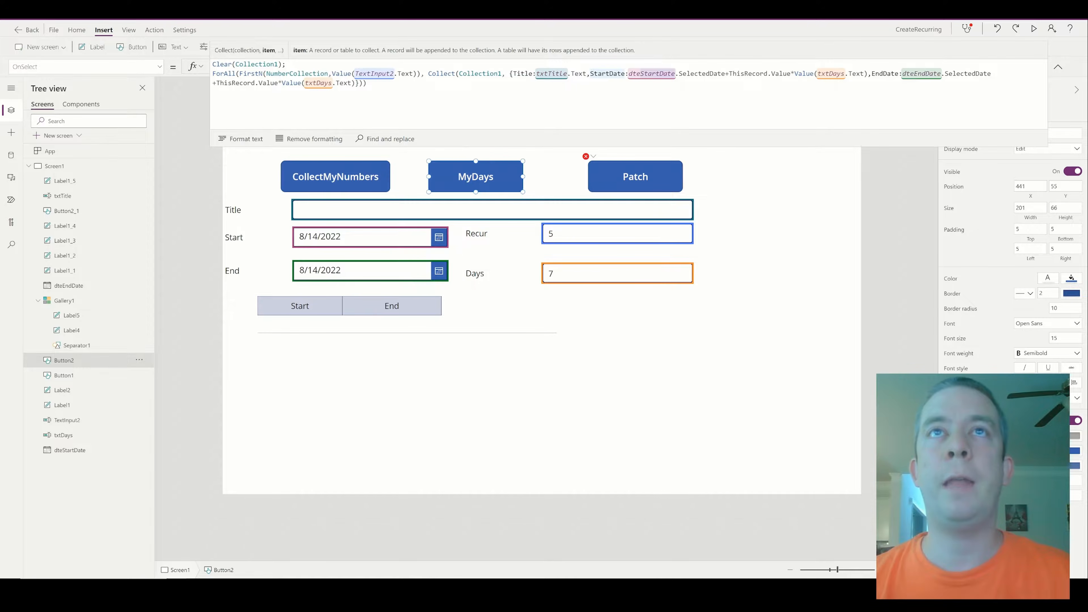
left_click(825, 194)
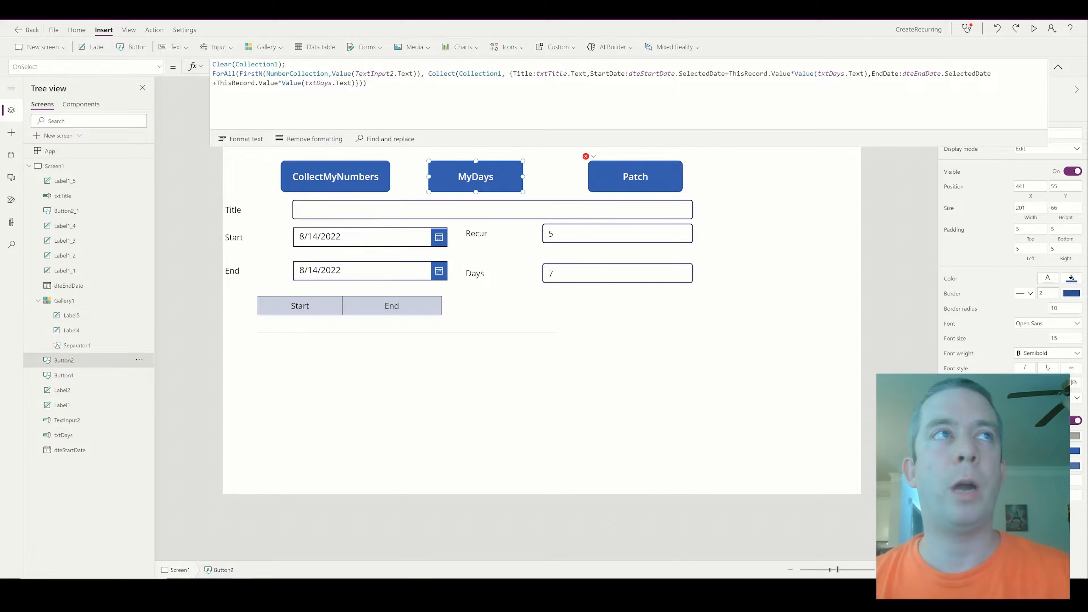
left_click(368, 83)
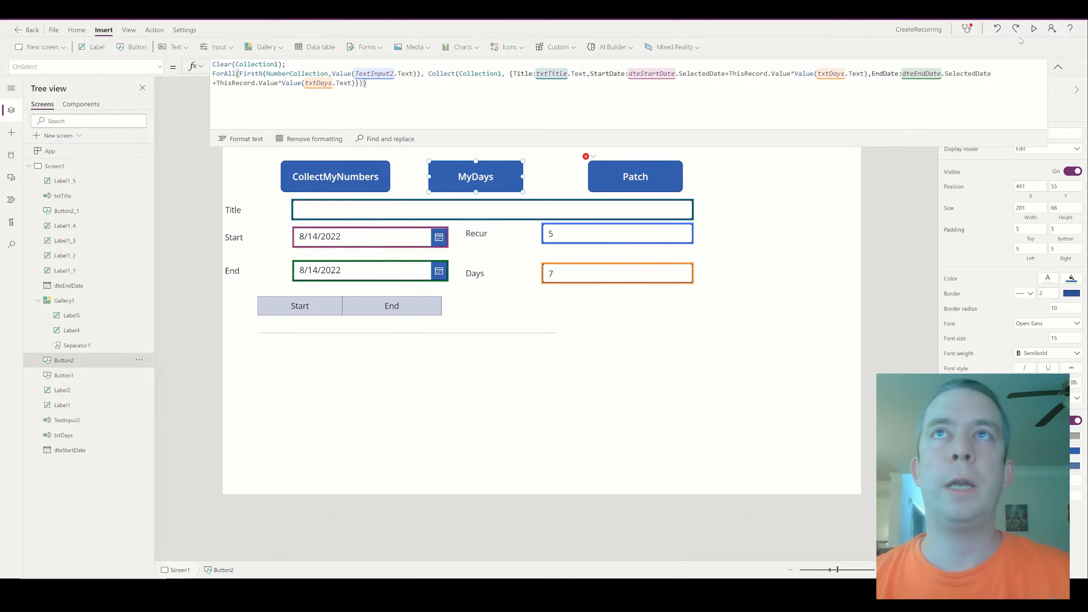
Step: Preview the app, run CollectMyNumbers and MyDays to generate the recurring dates, and return to editing
left_click(1034, 28)
left_click(282, 90)
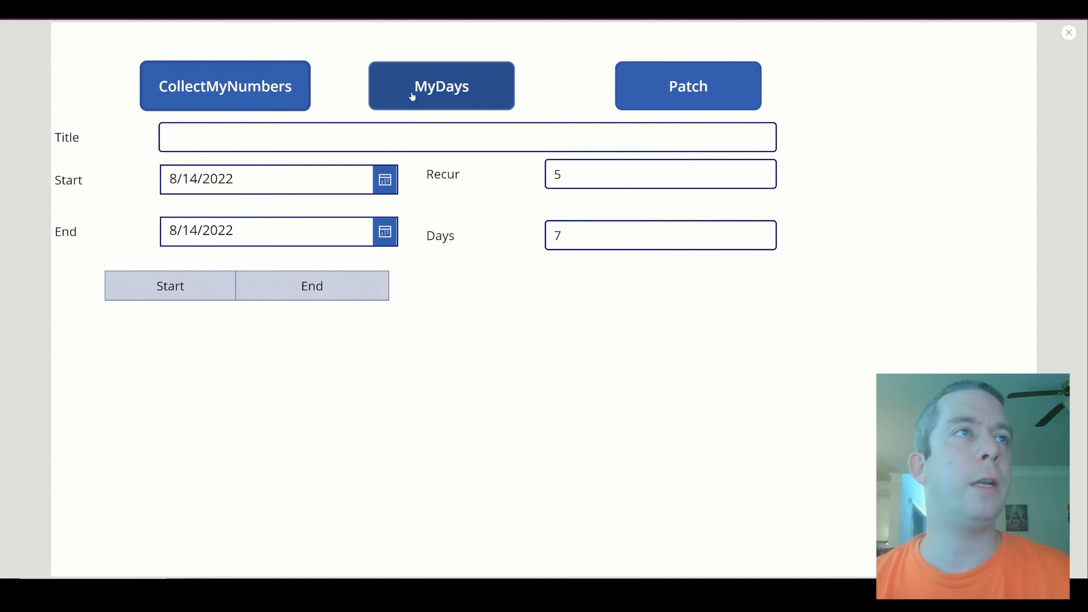
left_click(432, 96)
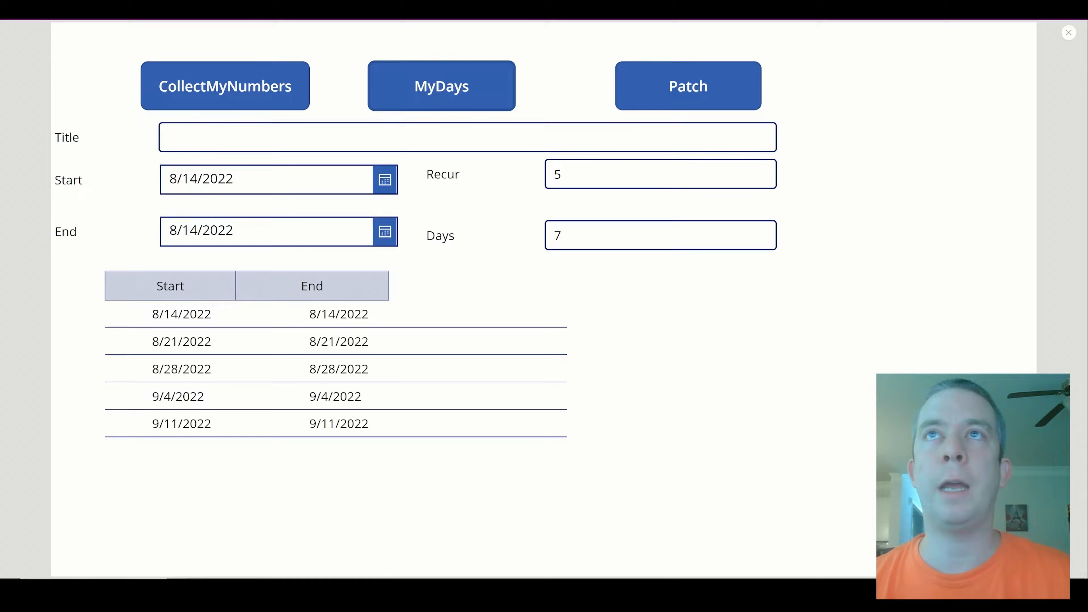
left_click(1069, 32)
Step: Duplicate the End header label beside itself as a Title header, and add a gallery label below it showing ThisItem.Title
left_click(421, 314)
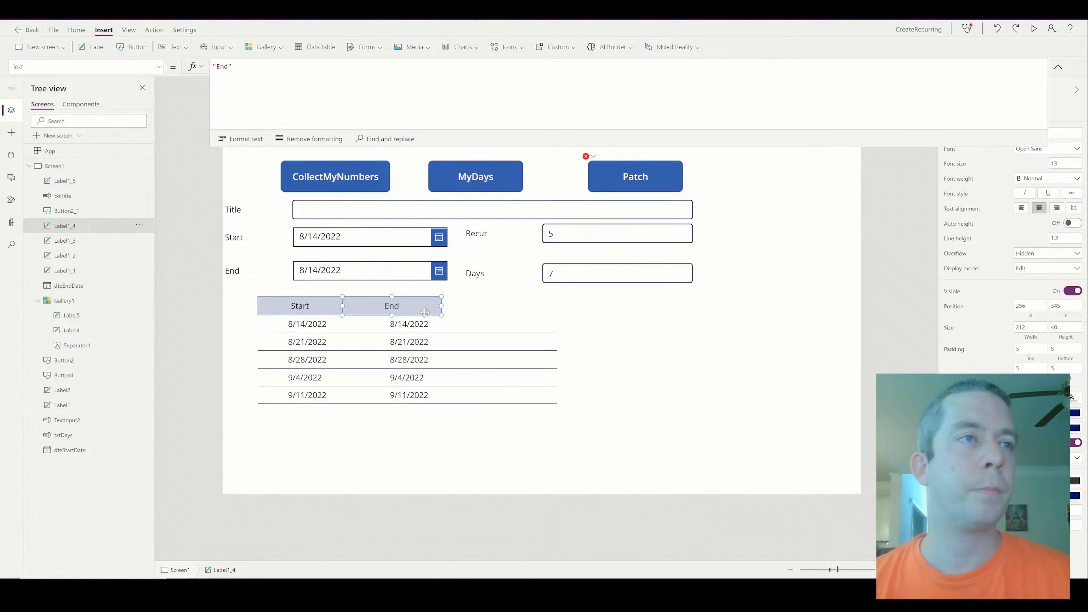
key("ctrl+c")
key("ctrl+v")
left_click_drag(425, 313, 557, 305)
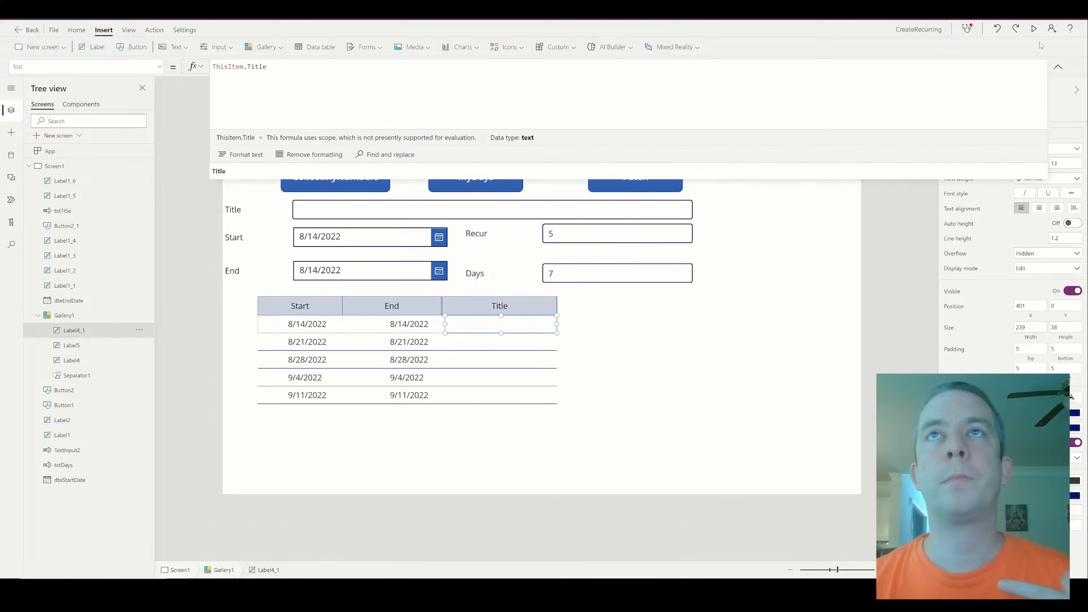
Step: Preview the app, enter "This is my task" as the title, run MyDays, and return to editing
left_click(1034, 28)
left_click(600, 138)
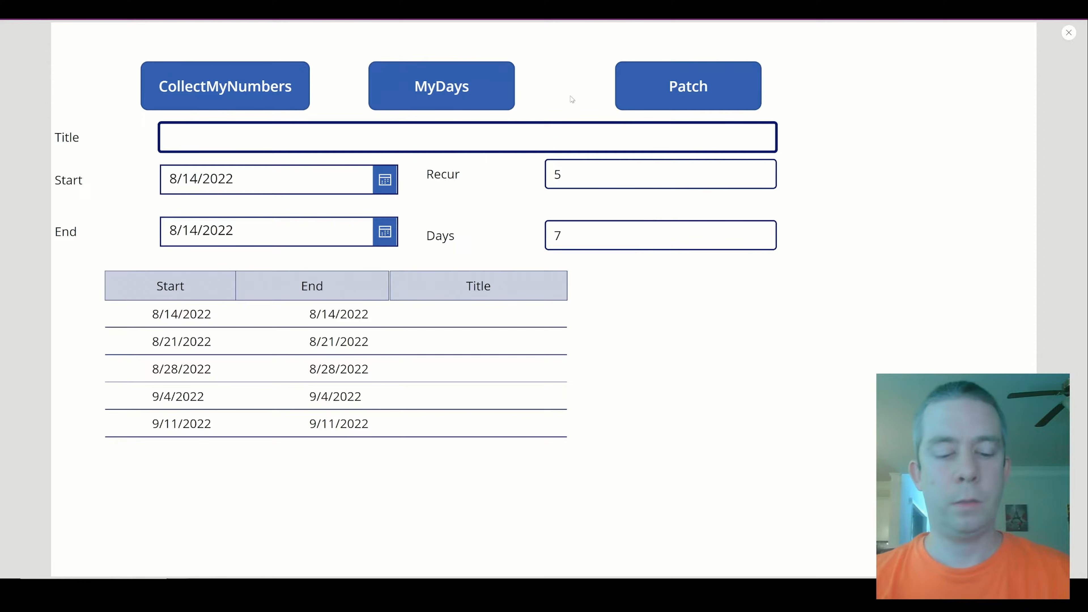
type("This is my task")
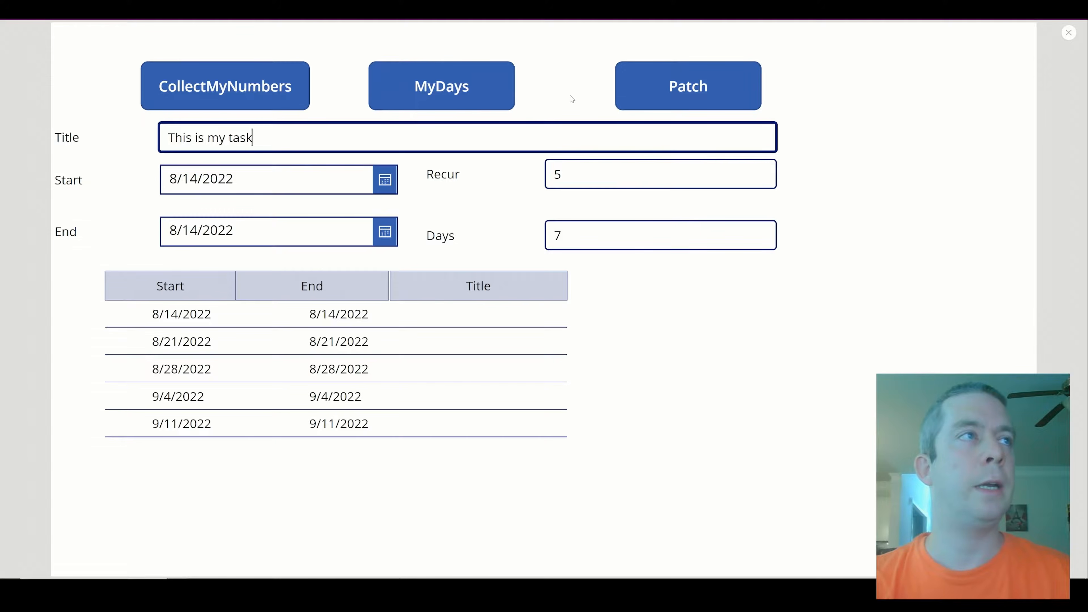
left_click(469, 92)
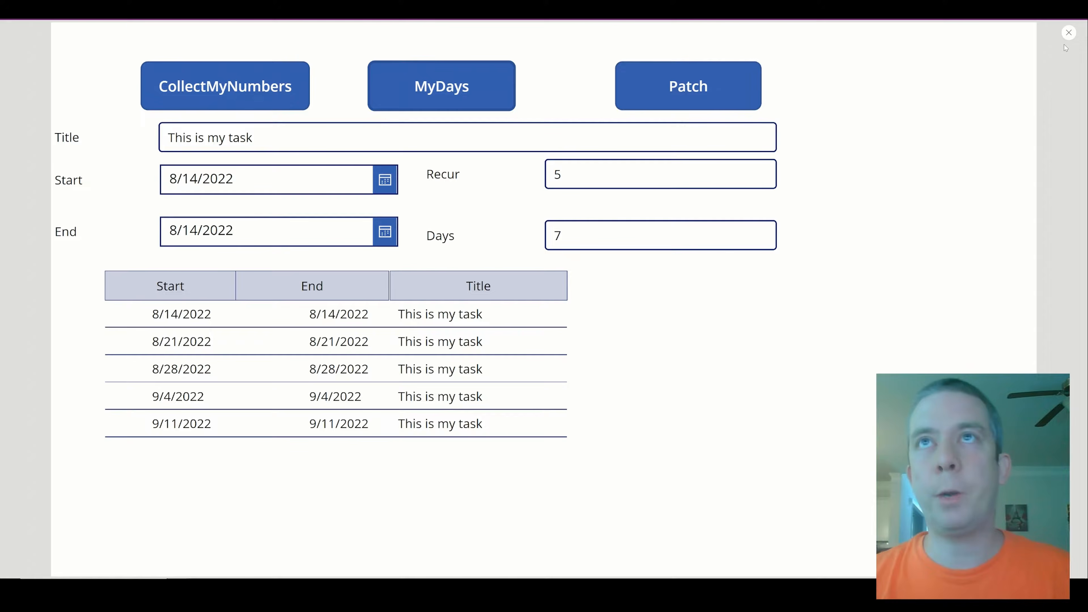
left_click(1069, 33)
Step: Complete the Patch button's formula as ForAll(Collection1,Patch(MyCalendar,{Title:Title,StartDate:StartDate,EndDate:EndDate}))
left_click(596, 174)
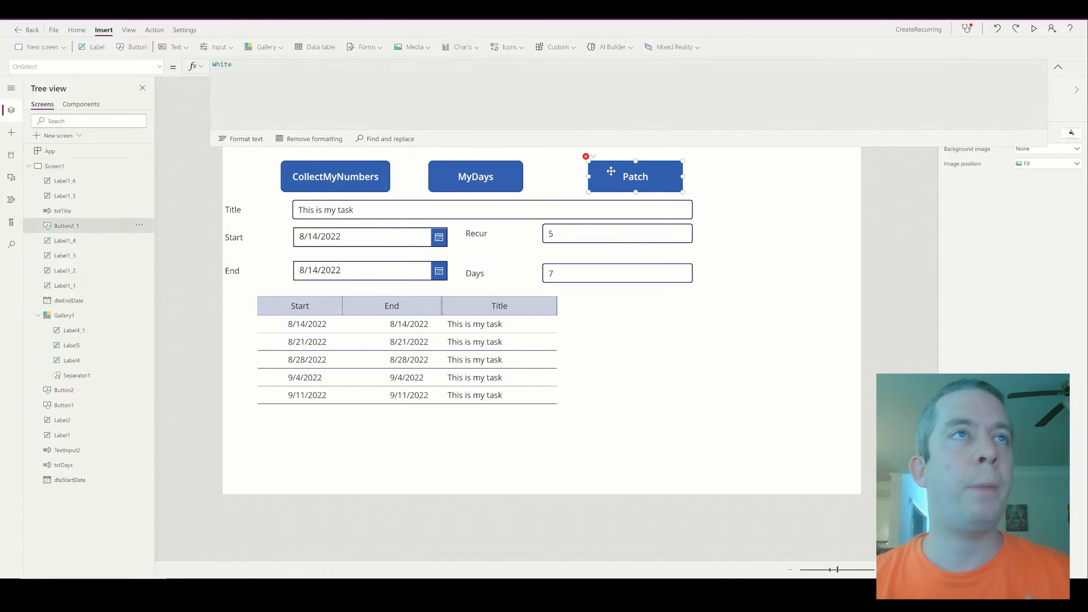
left_click(396, 62)
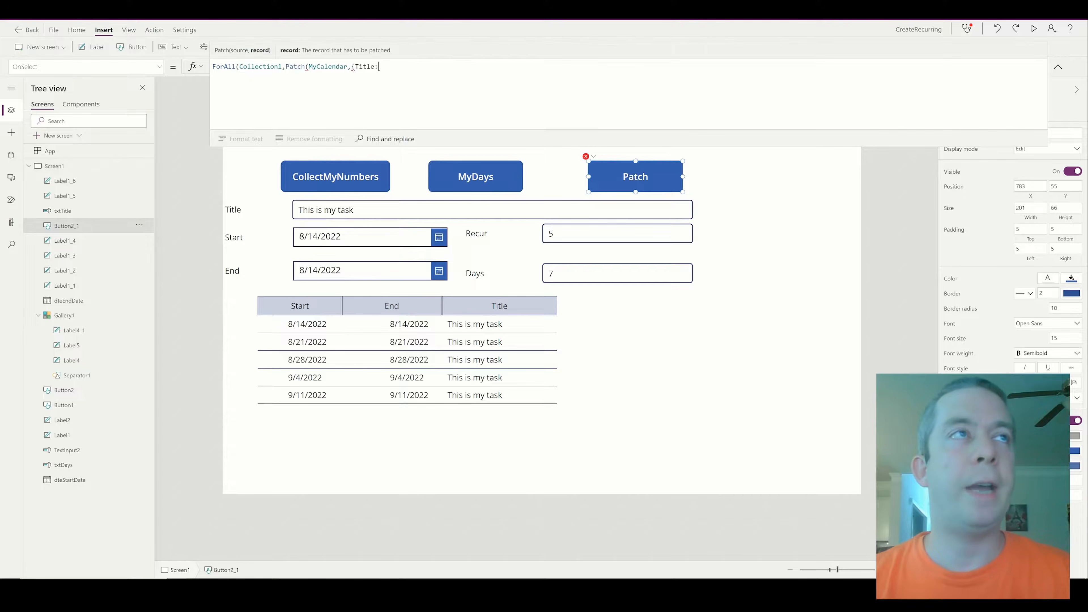
type("Title")
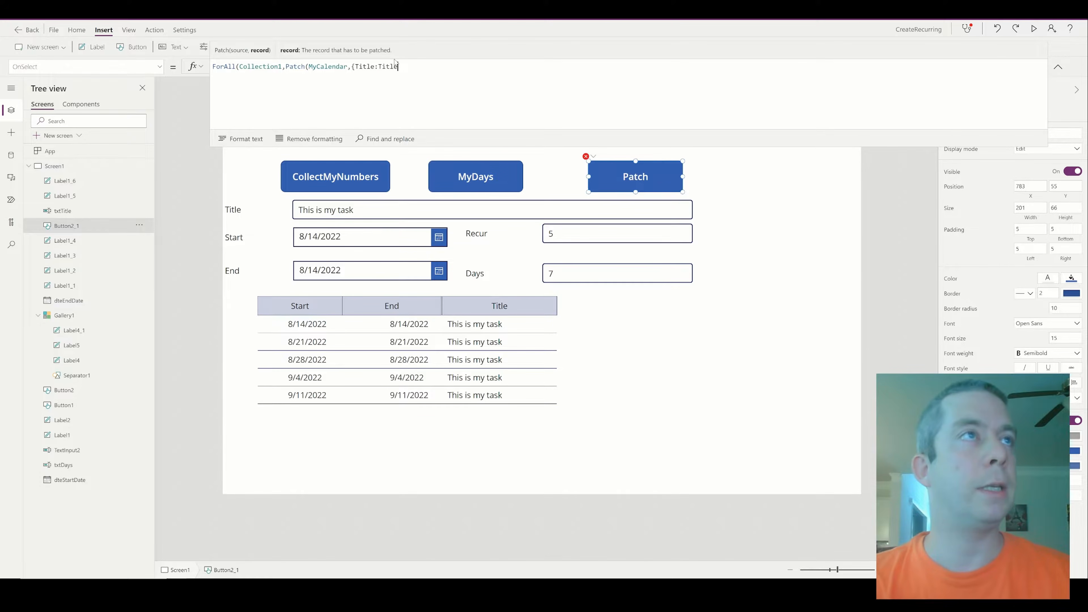
type(",")
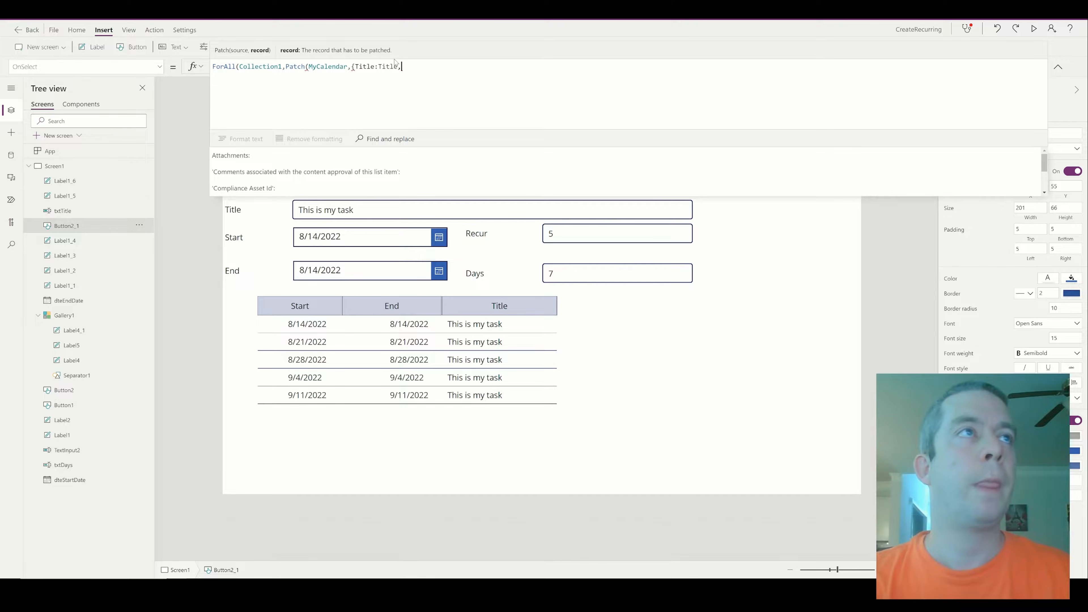
type("Start")
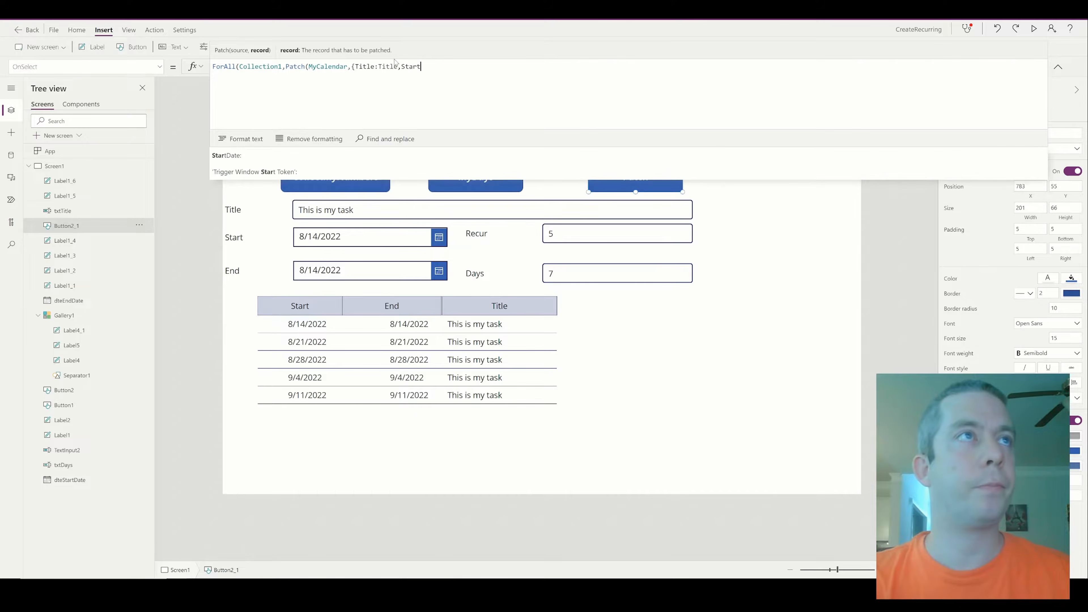
type("Date:StartDate")
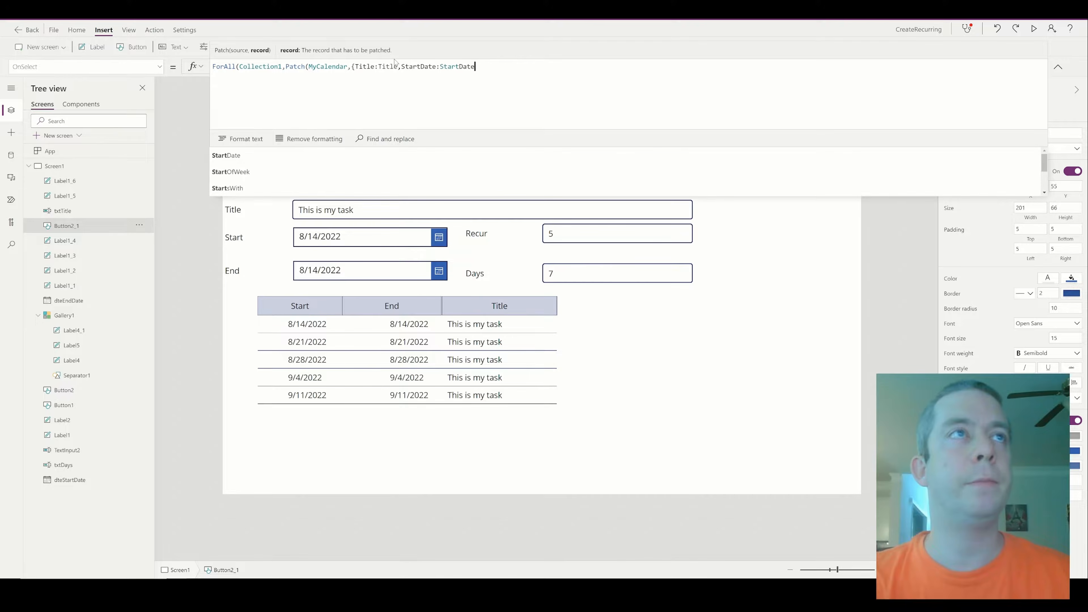
type(",EndDat")
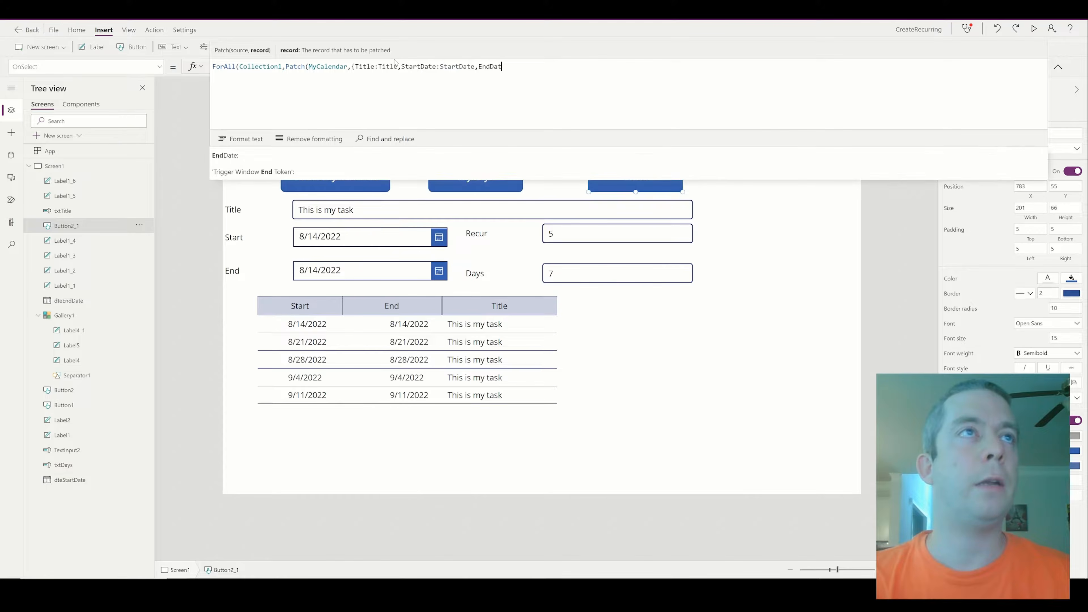
type("e:EndDate")
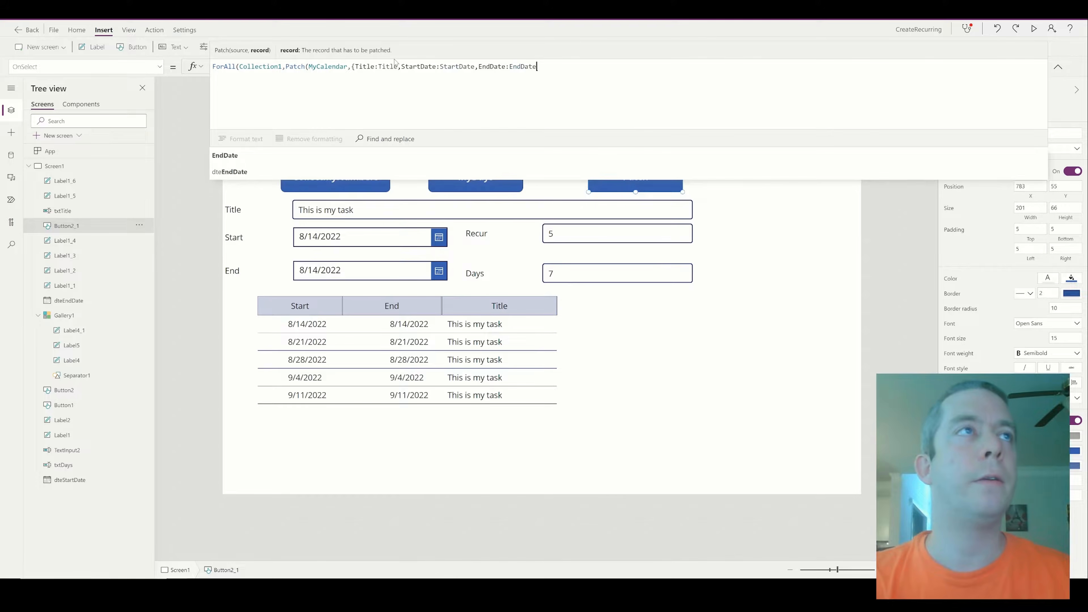
type("})")
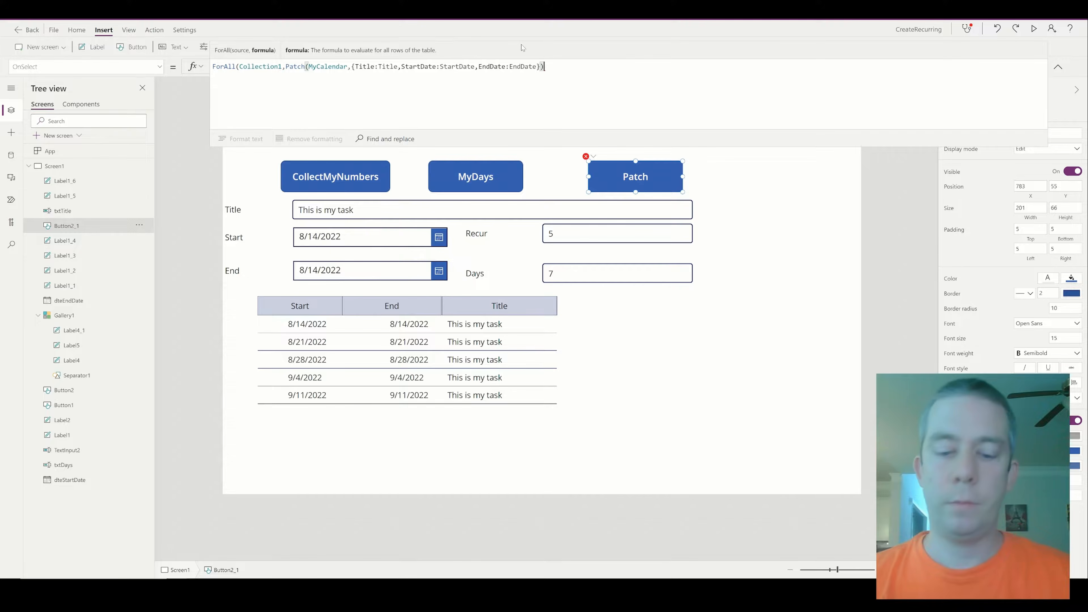
type(")")
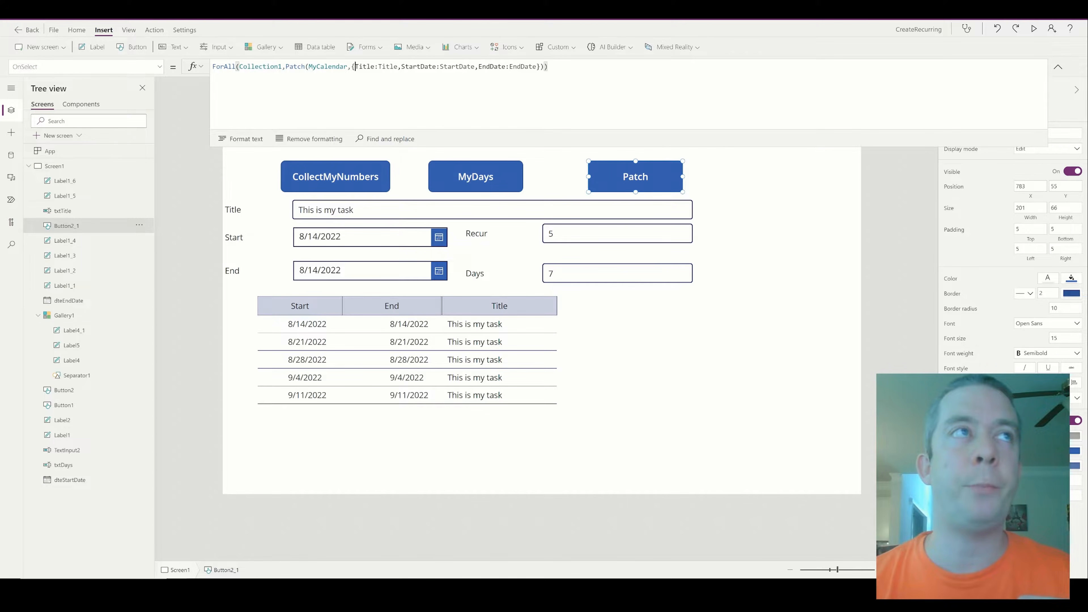
Step: Check the EndDate, StartDate and Title columns of Collection1 in the app's collections preview, and return to the Patch formula
left_click_drag(378, 66, 398, 66)
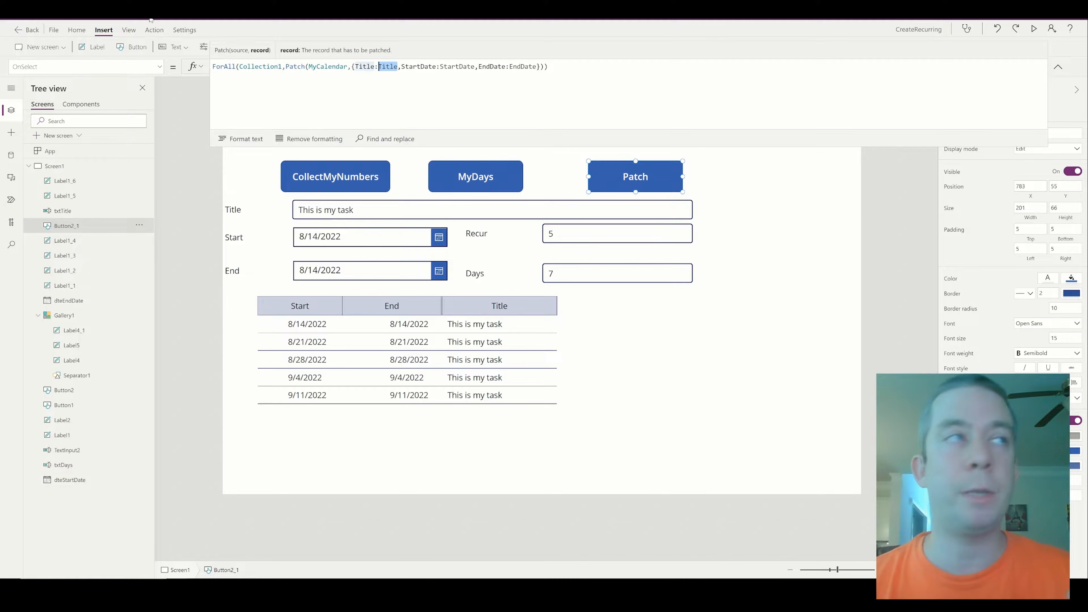
left_click(142, 9)
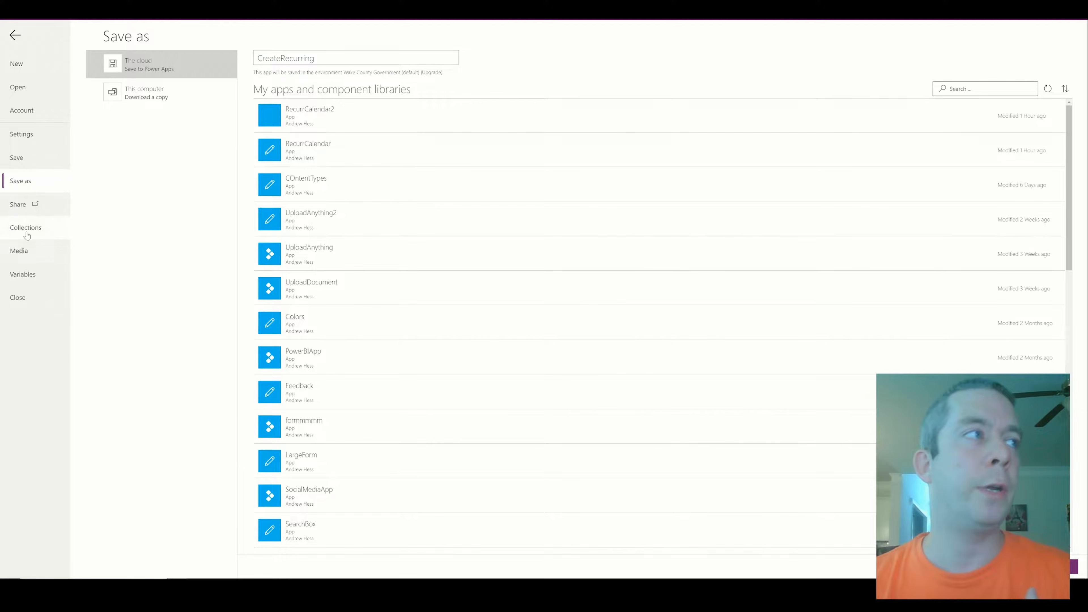
left_click(27, 234)
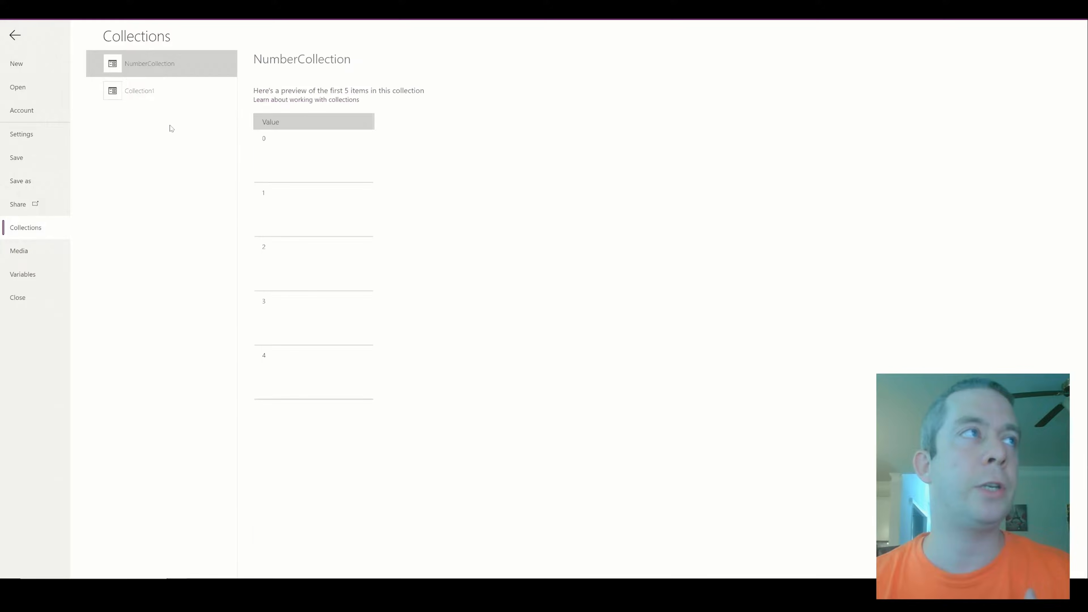
left_click(167, 92)
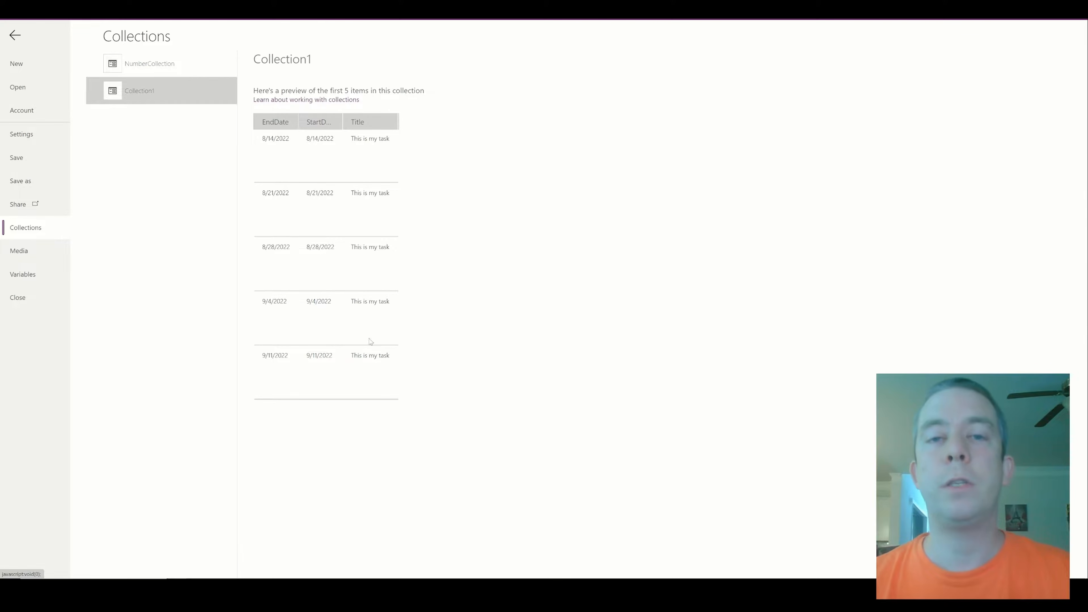
left_click(21, 40)
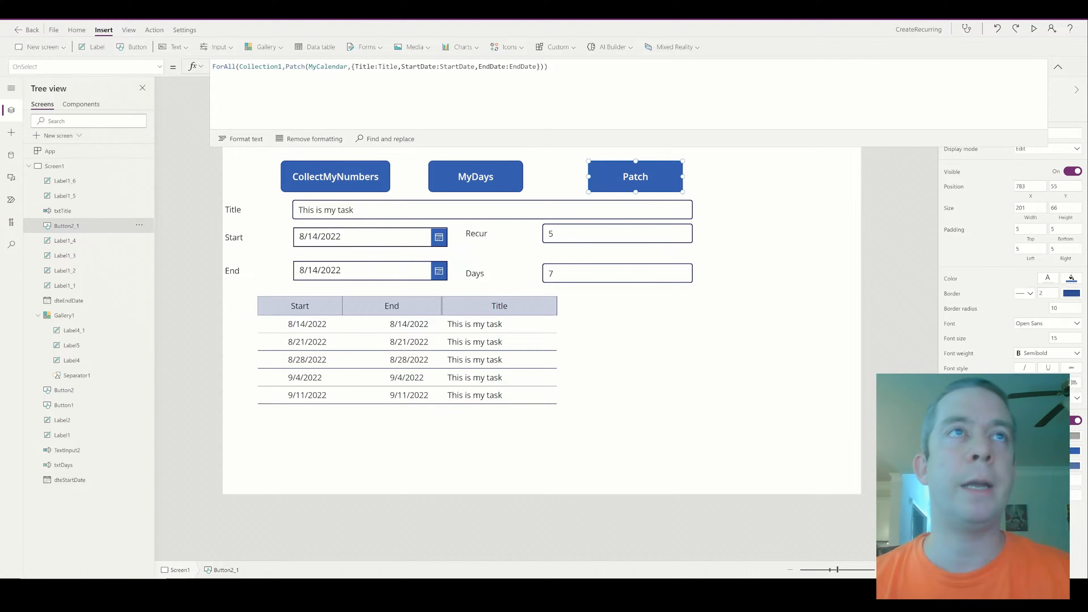
Step: Collapse the formula editor, run Patch in the app preview, and switch to the MyCalendar list in SharePoint
left_click(1060, 69)
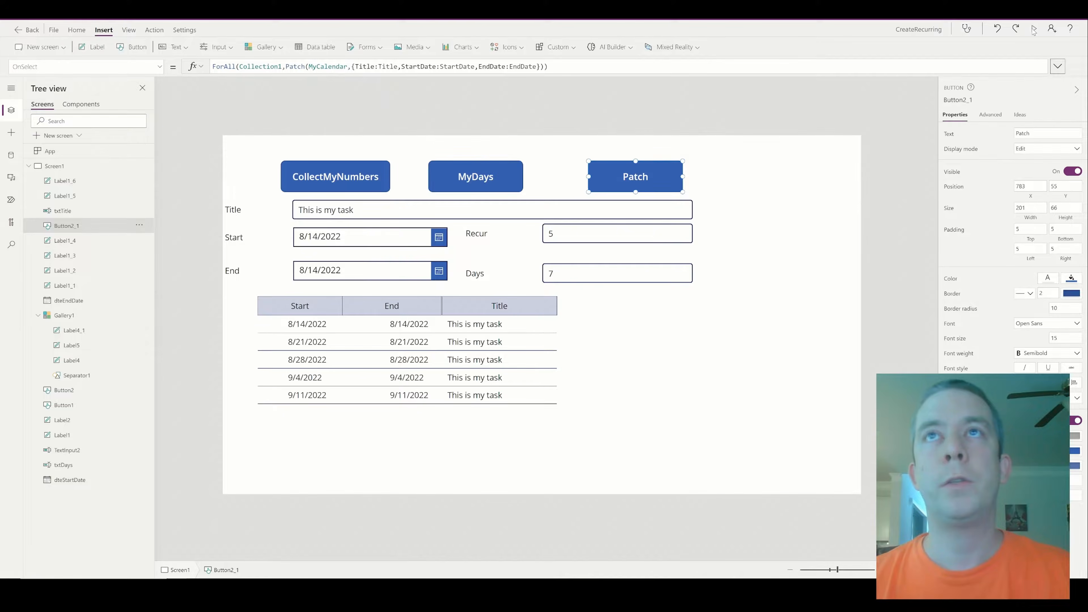
left_click(1034, 29)
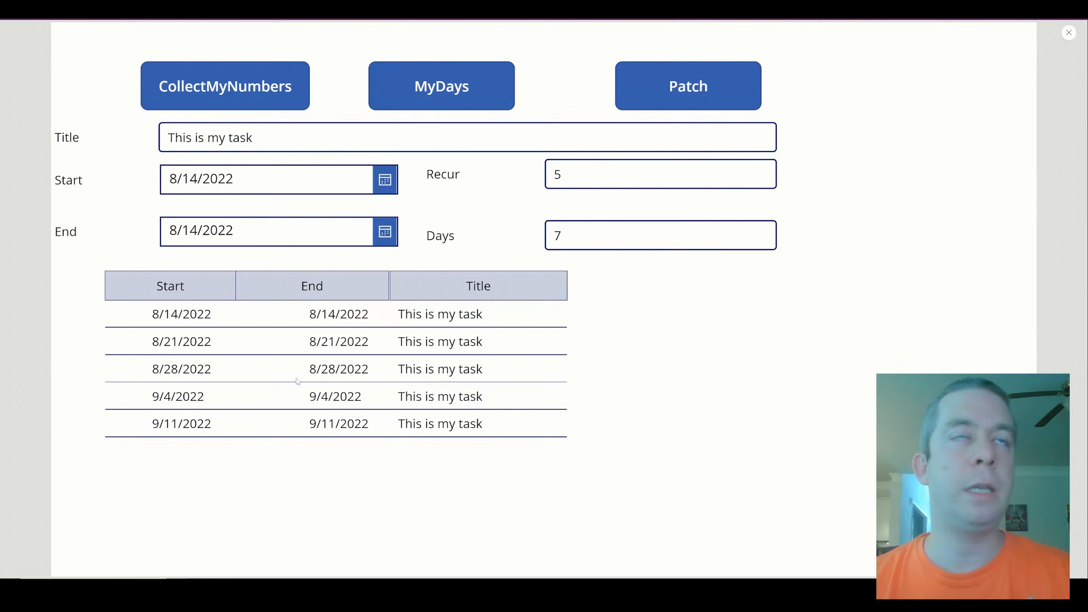
left_click(658, 85)
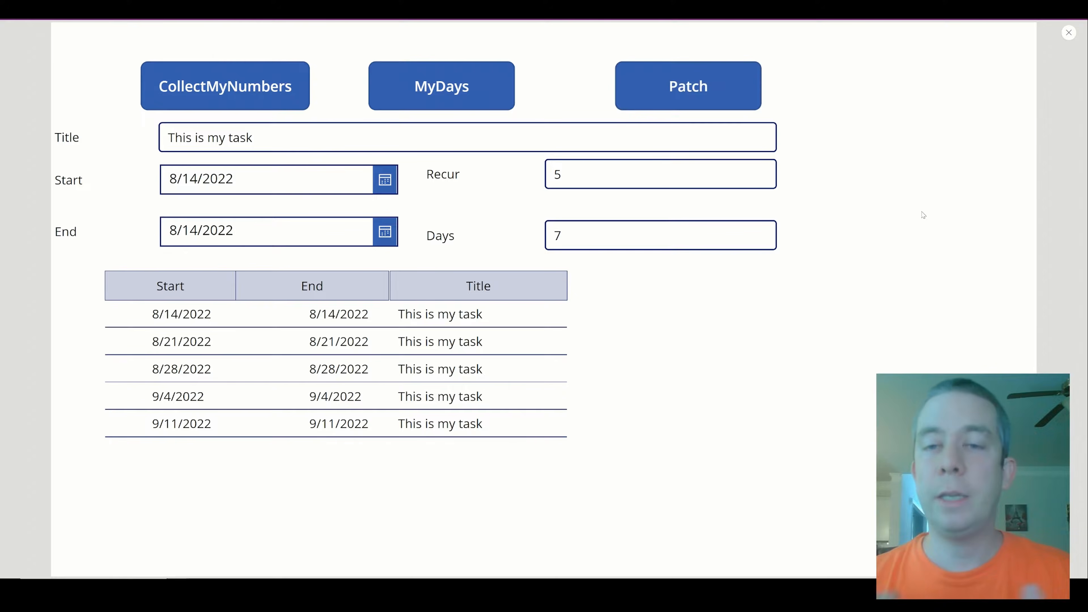
left_click(119, 9)
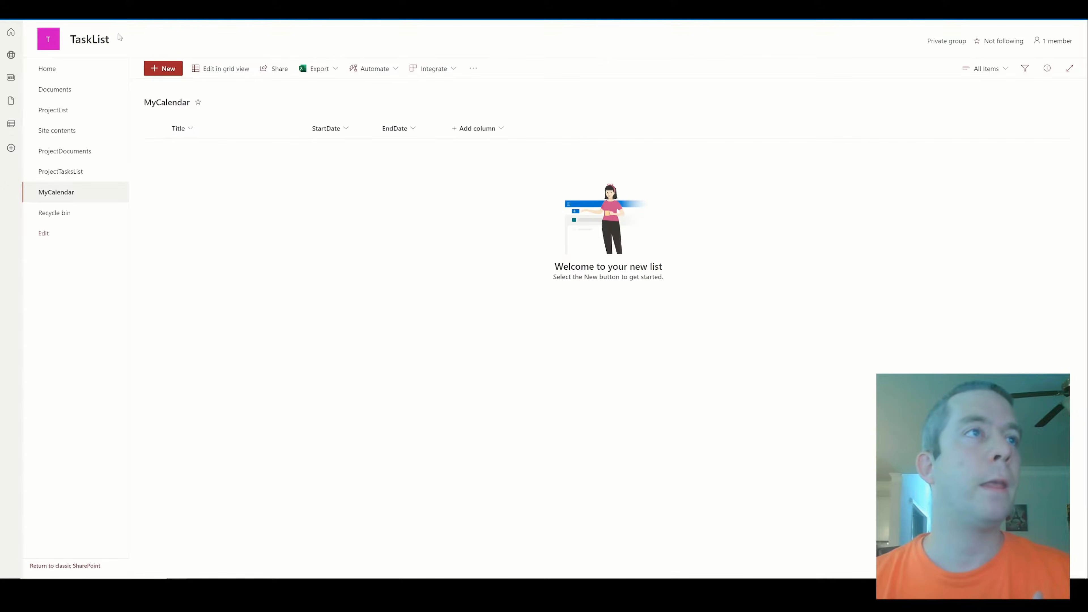
Step: Reload the MyCalendar list, check the recurring tasks in the calendar through the following month, and return to editing the Power Apps screen
key("F5")
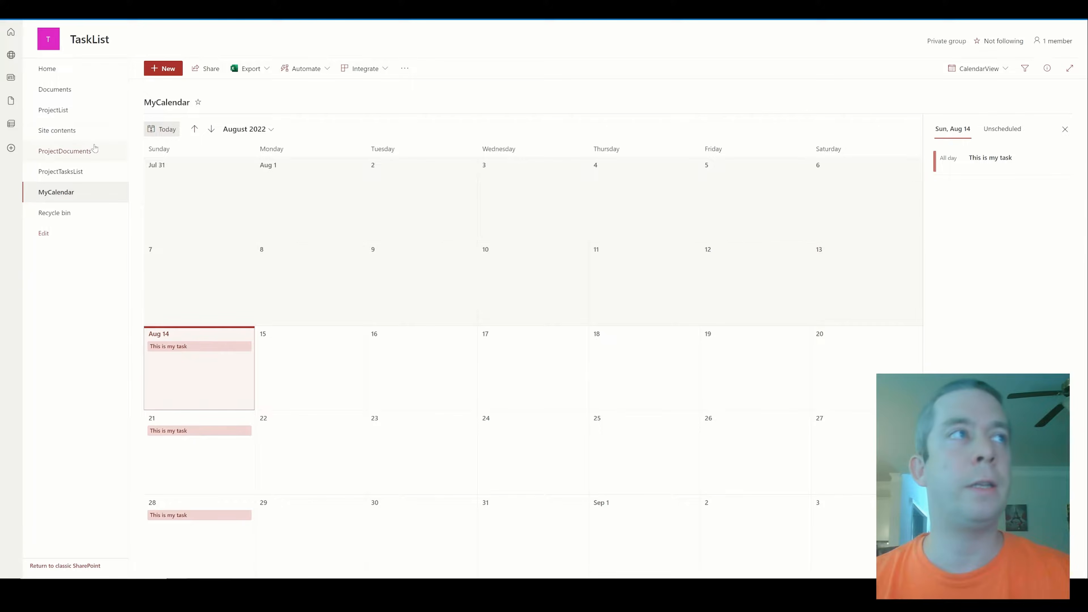
left_click(211, 130)
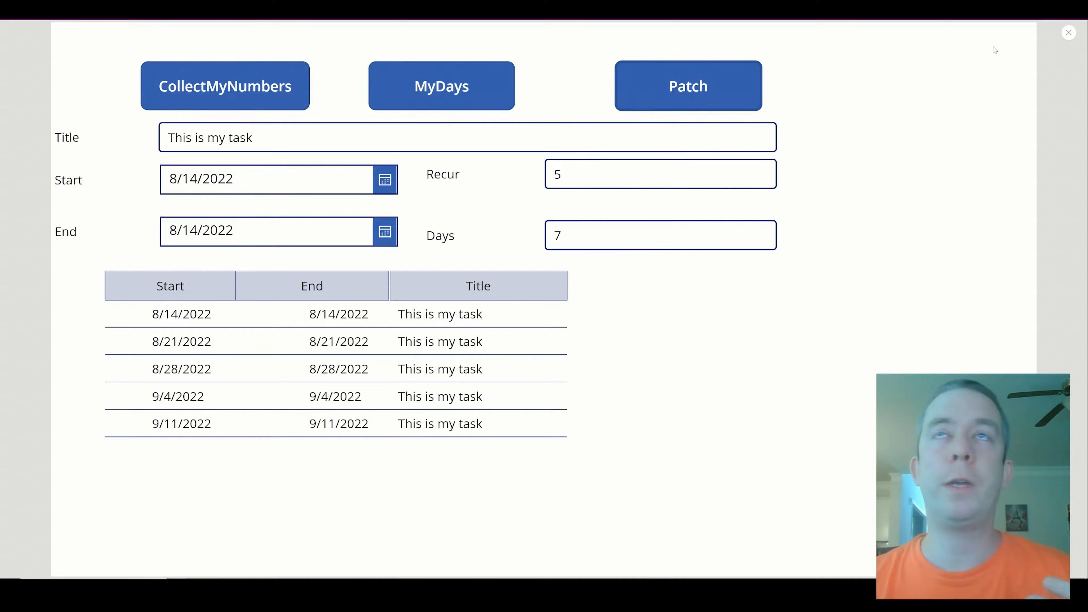
left_click(1069, 32)
left_click(318, 169)
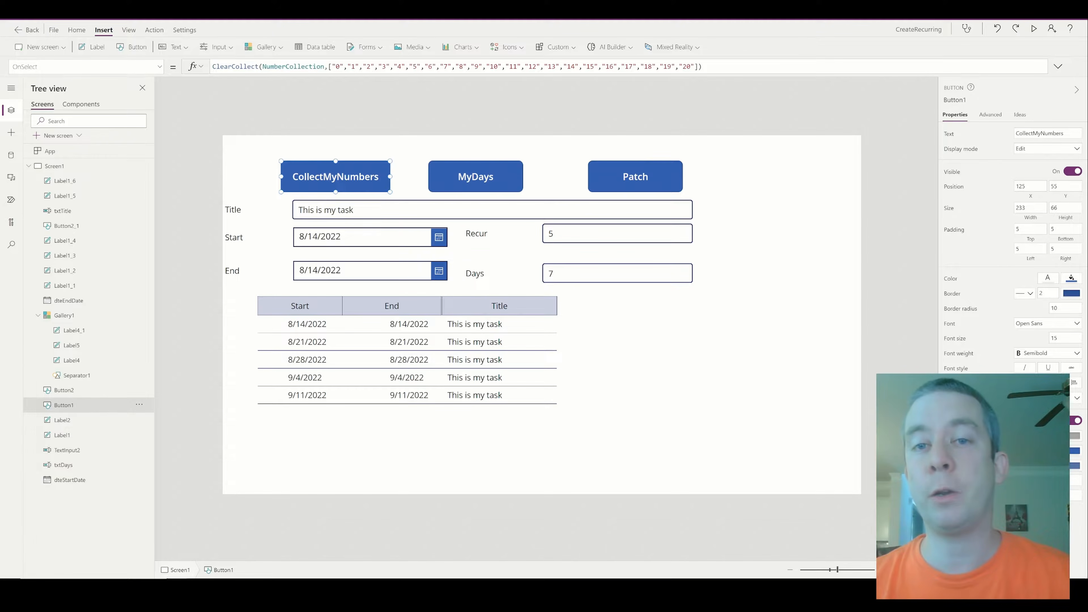
Step: Preview the app, set Days to 30, and return to editing with the Days text input selected
left_click(1034, 29)
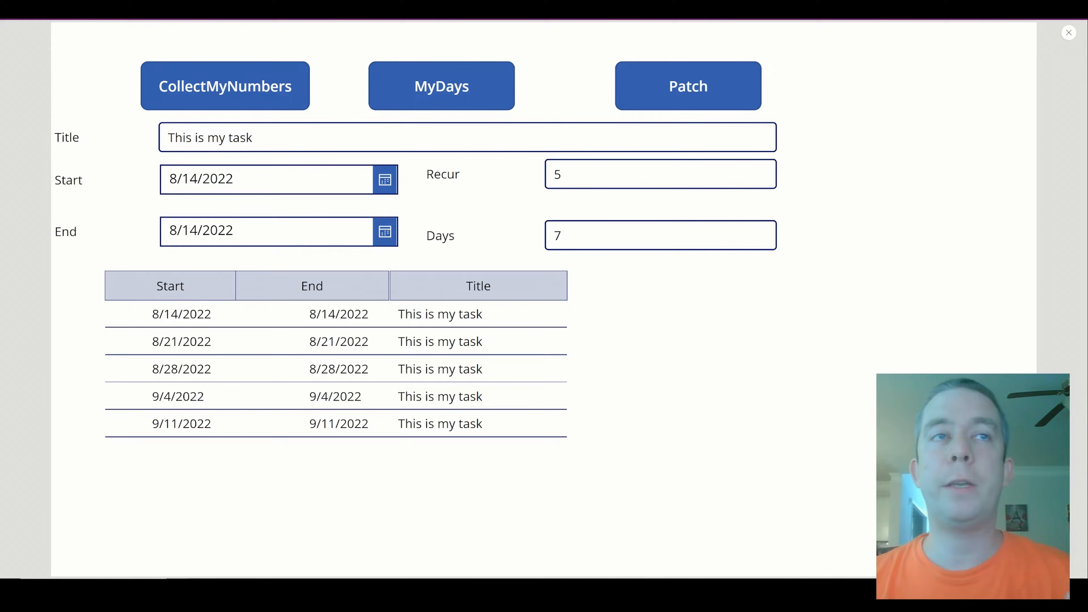
left_click(547, 242)
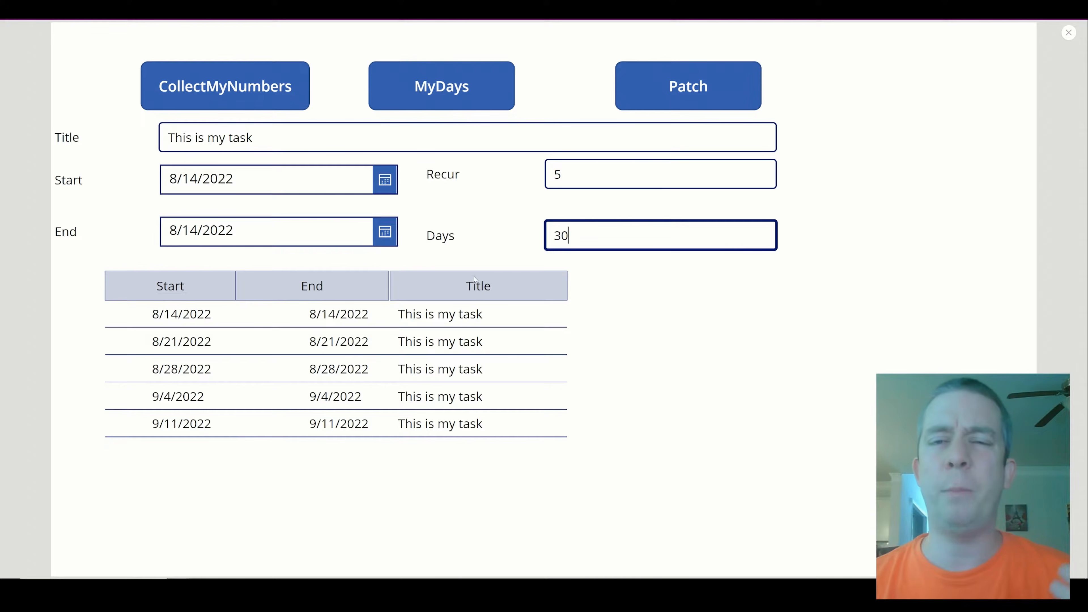
left_click(1069, 32)
left_click(556, 273)
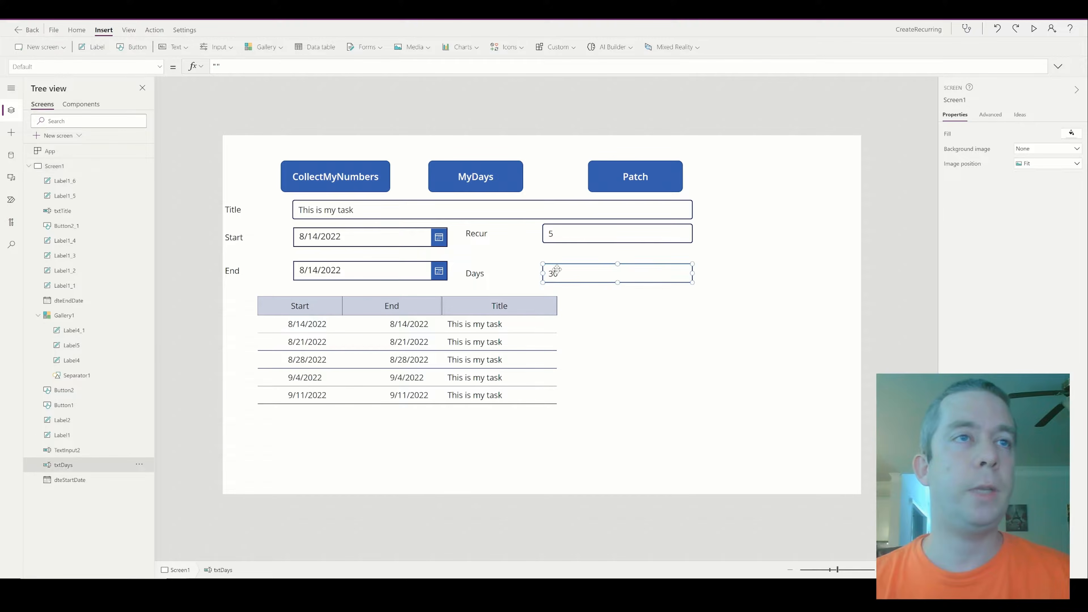
Step: Shorten the gallery to a height of 289, then move it and its Start, End and Title headers down, with the headers at Y 397
left_click(492, 461)
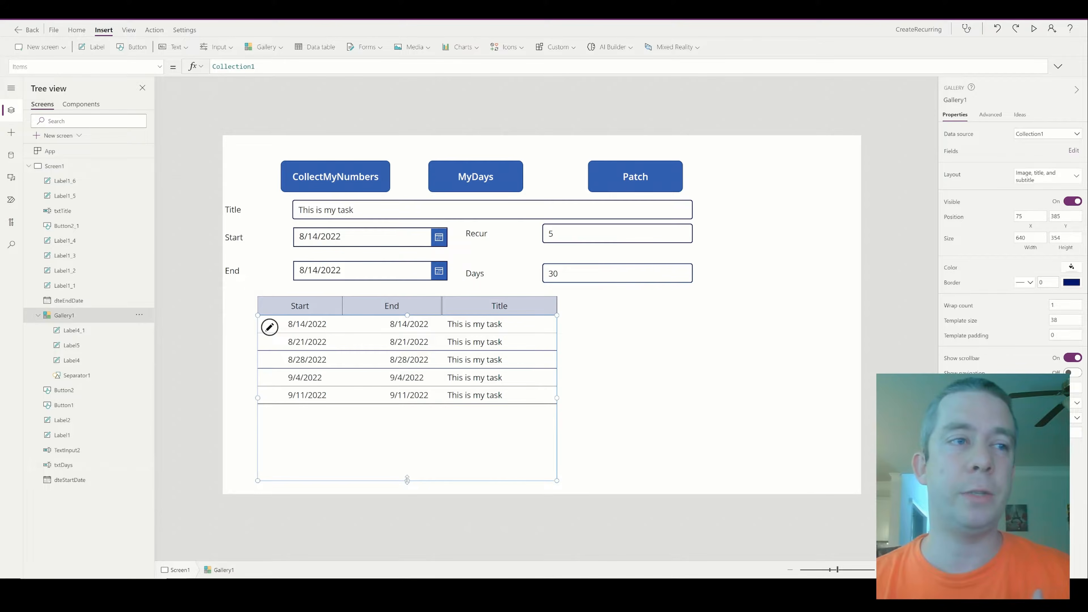
left_click_drag(408, 481, 409, 450)
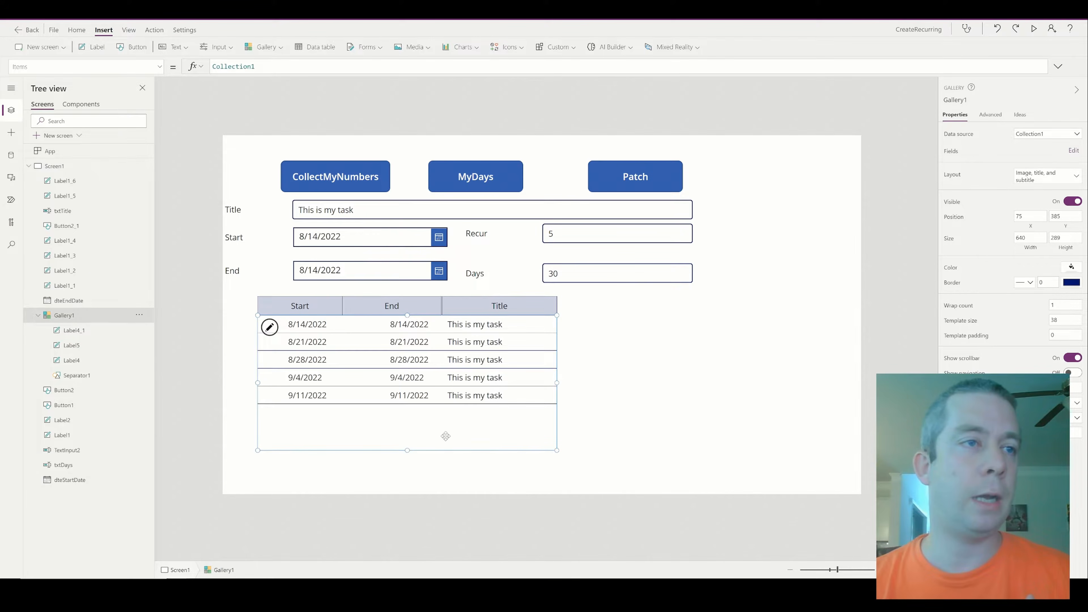
left_click_drag(446, 436, 448, 461)
left_click(300, 306)
left_click(392, 307, "ctrl")
left_click(500, 306, "ctrl")
left_click_drag(500, 306, 500, 331)
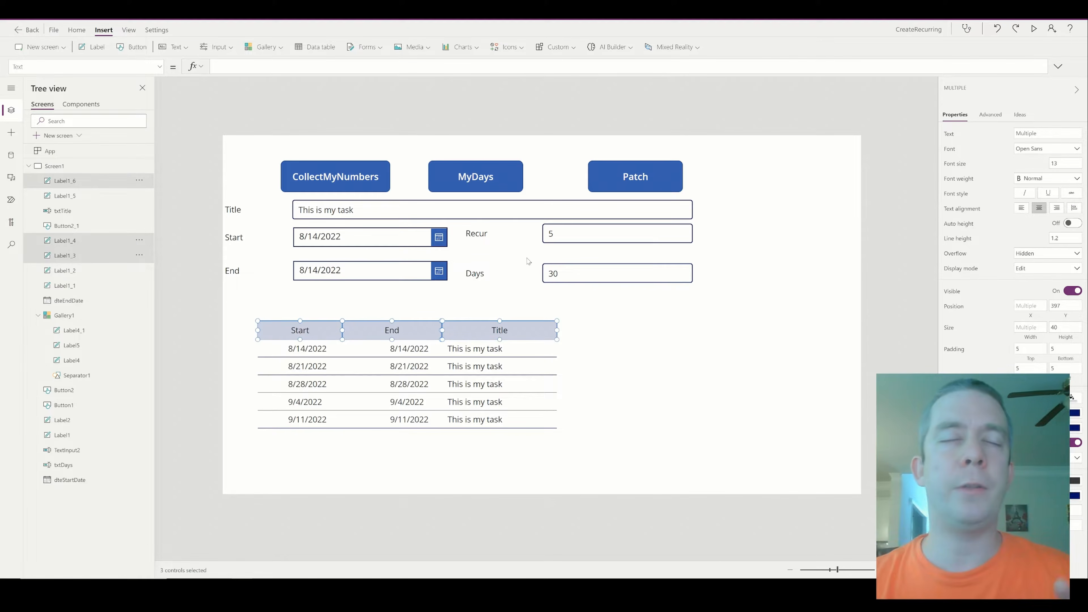
Step: Replace the Days label with a drop-down 150 wide at X 515, Y 270, and align the txtDays input beside it at Y 270
left_click(484, 276)
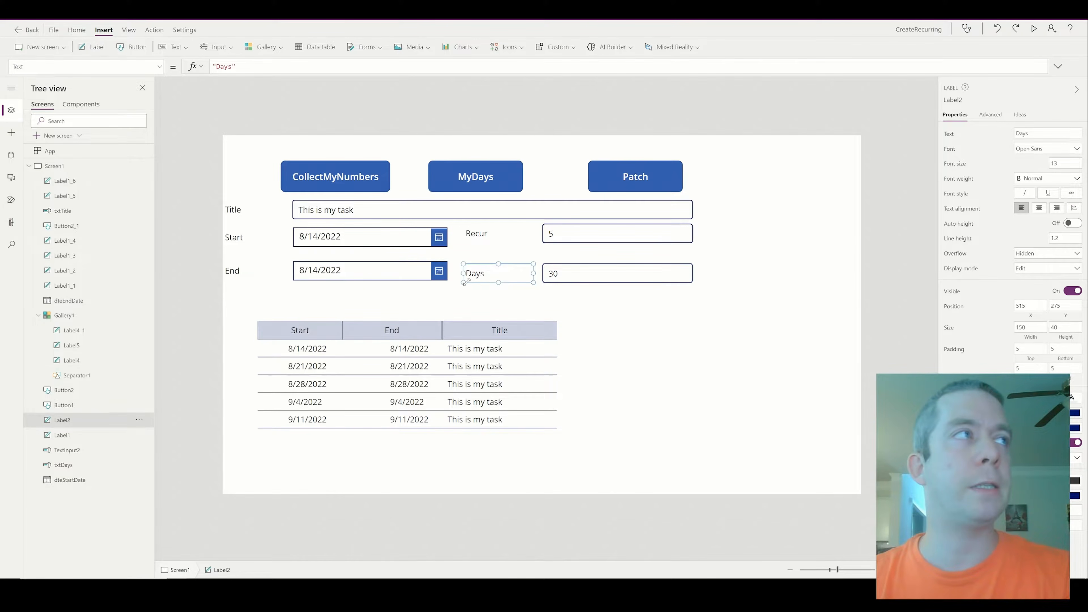
key("Delete")
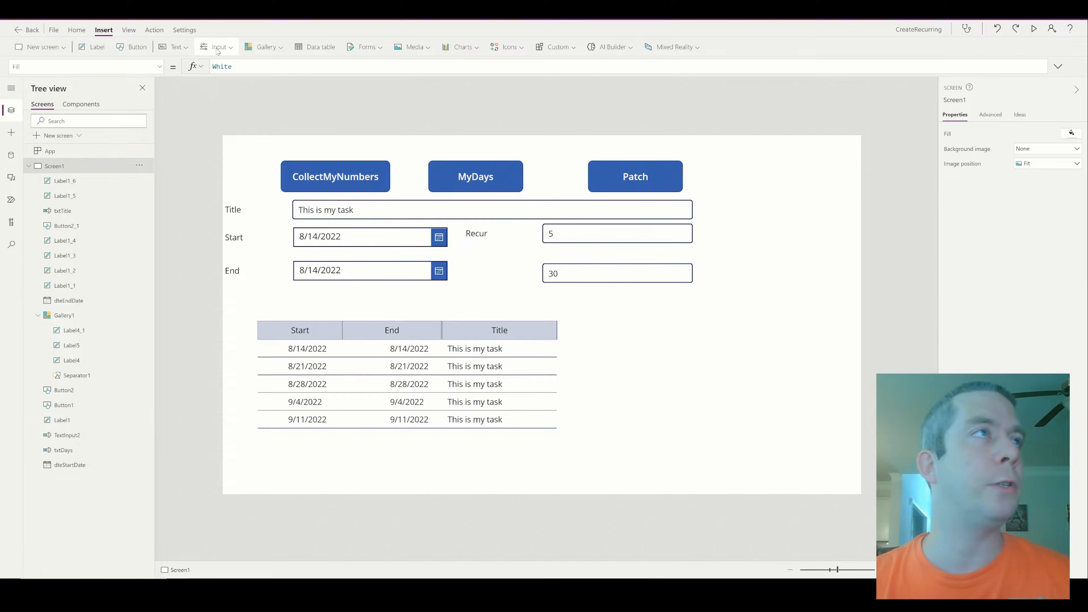
left_click(216, 47)
left_click(231, 122)
left_click_drag(288, 167, 544, 271)
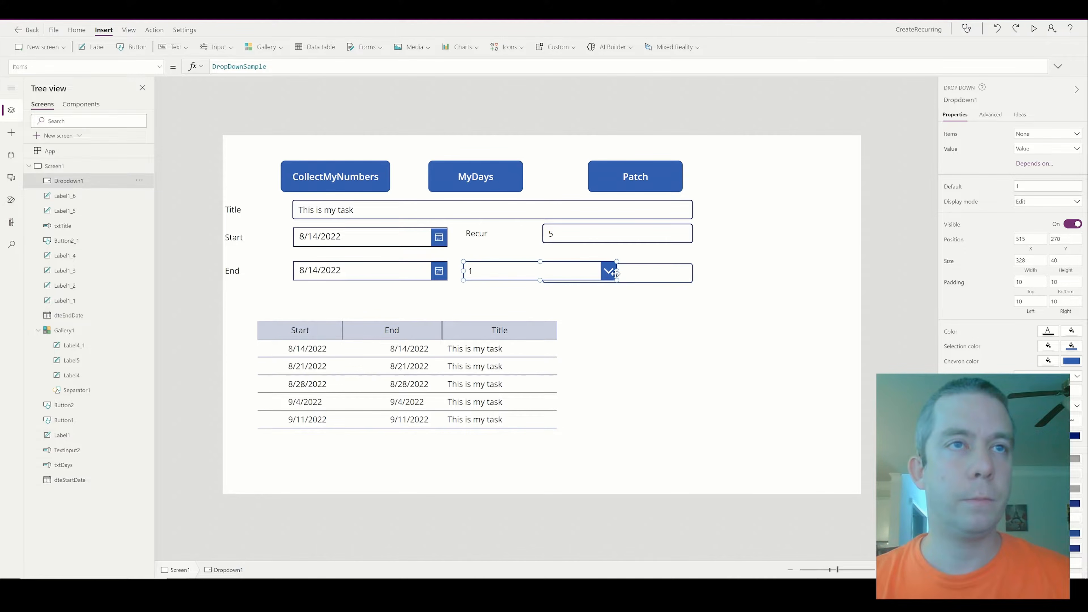
left_click_drag(616, 273, 533, 272)
left_click(586, 271)
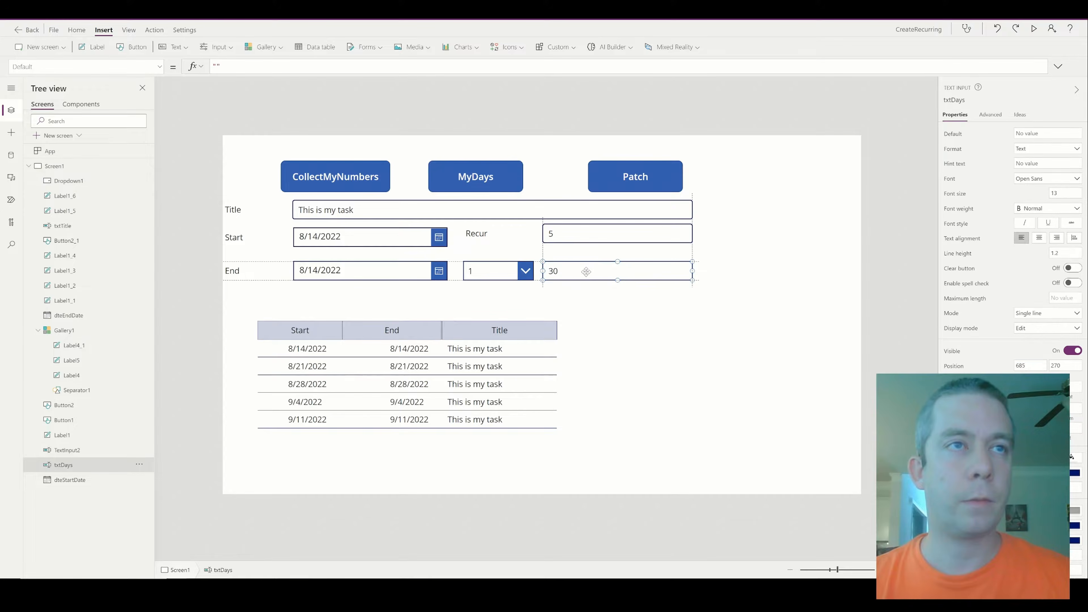
Step: Set the new drop-down's Items to ["Days","Weeks","Months"]
left_click(489, 270)
double_click(239, 67)
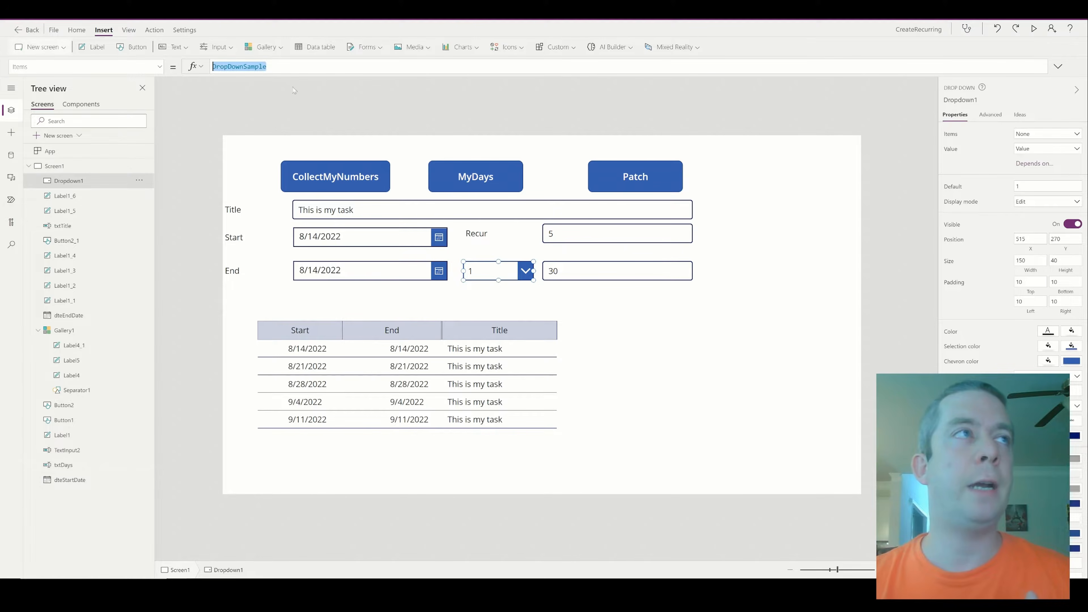
type("[\"Days")
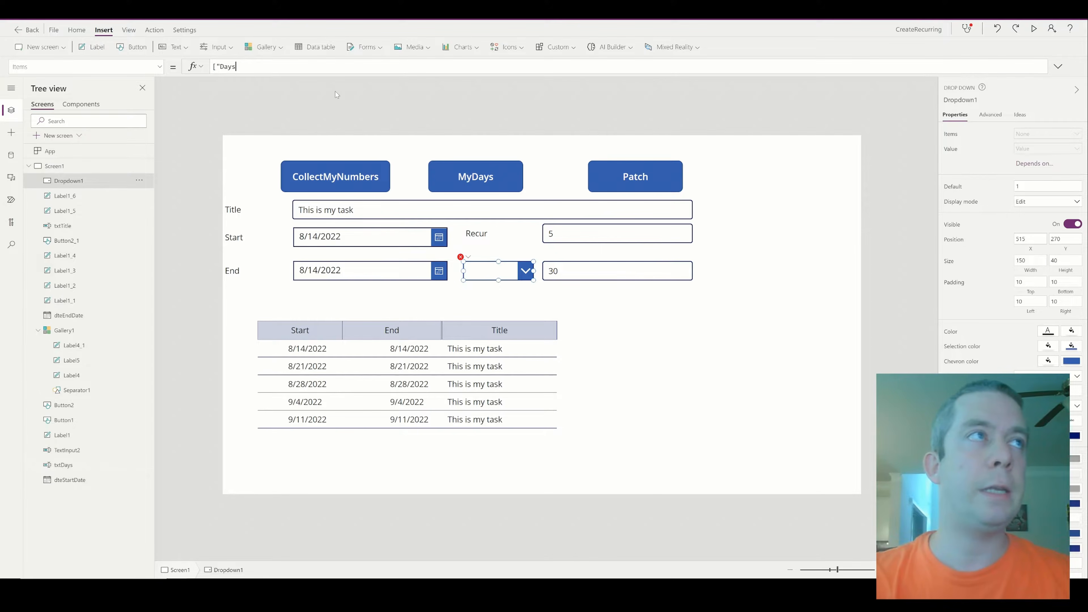
type("\",\"Weeks\"")
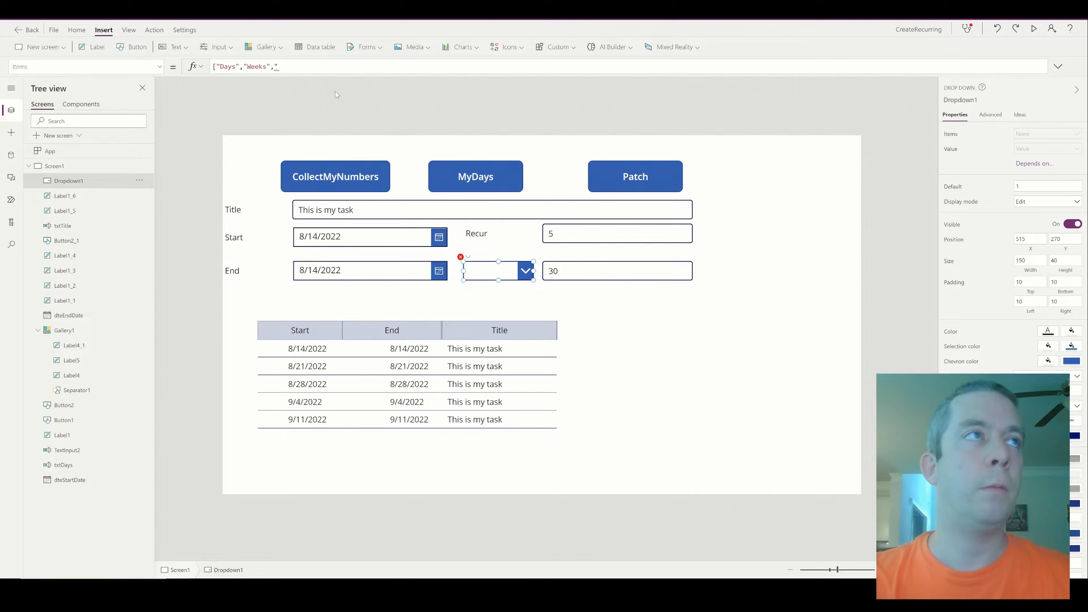
type(",\"Months\"]")
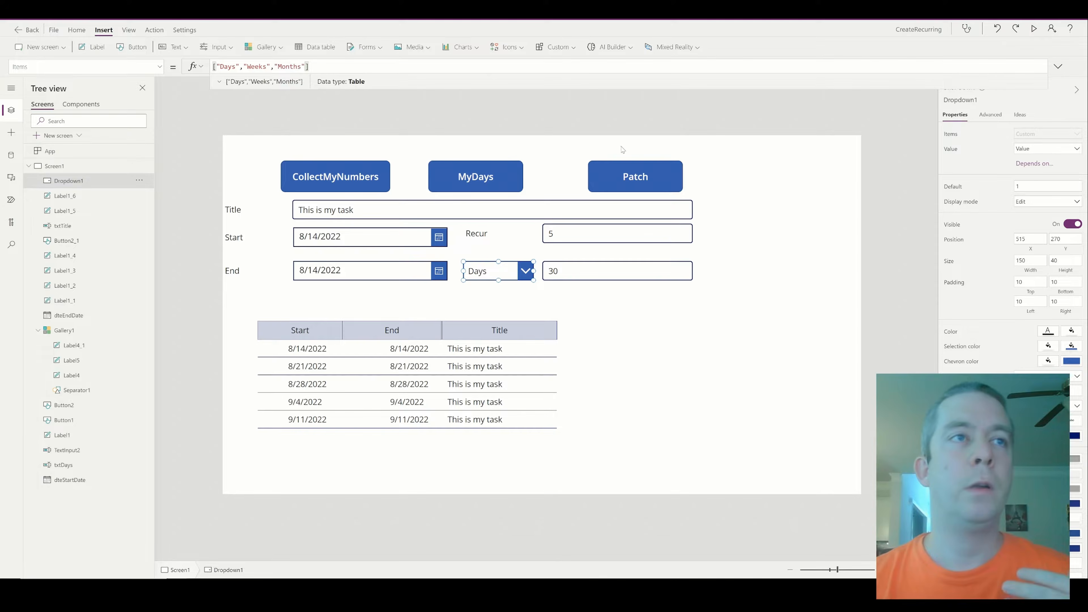
Step: Preview the app, try the Weeks, Months and Days options in the new drop-down, and return to editing
left_click(1034, 28)
left_click(510, 224)
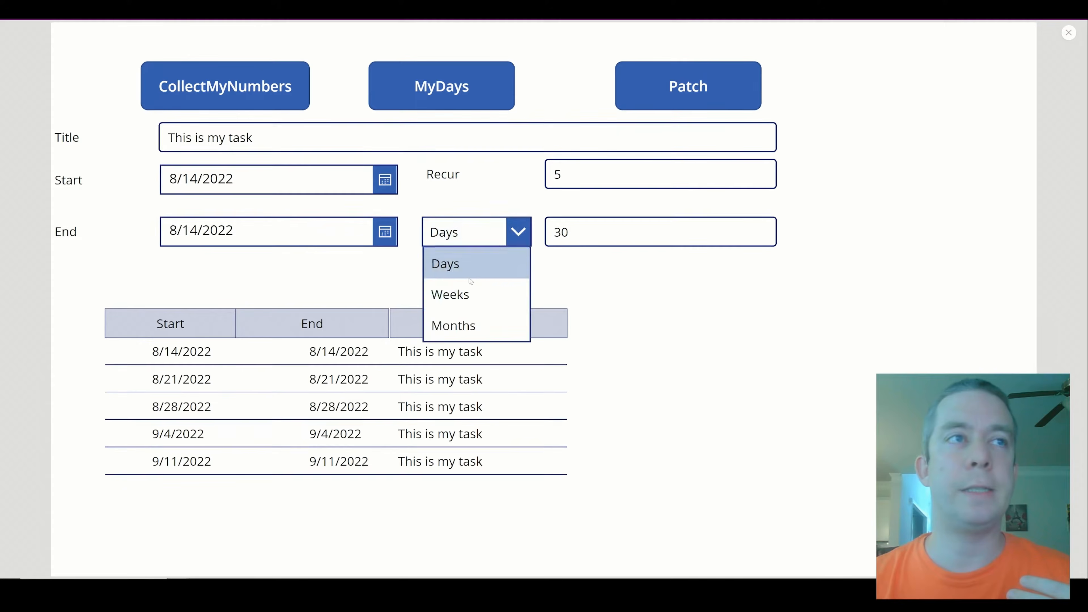
left_click(451, 292)
left_click(469, 232)
left_click(454, 323)
left_click(470, 238)
left_click(485, 265)
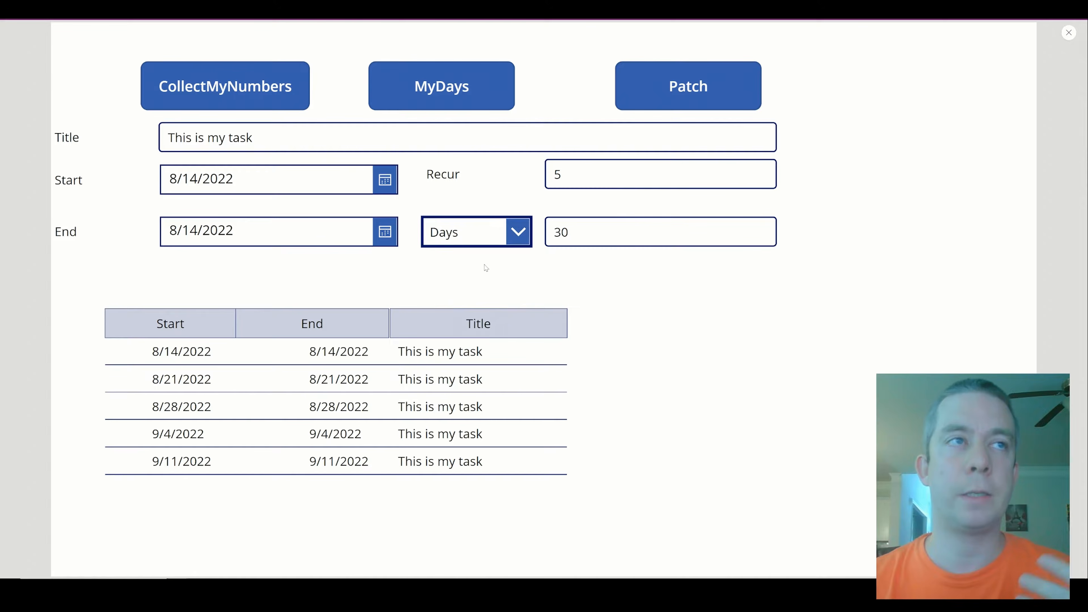
key("Escape")
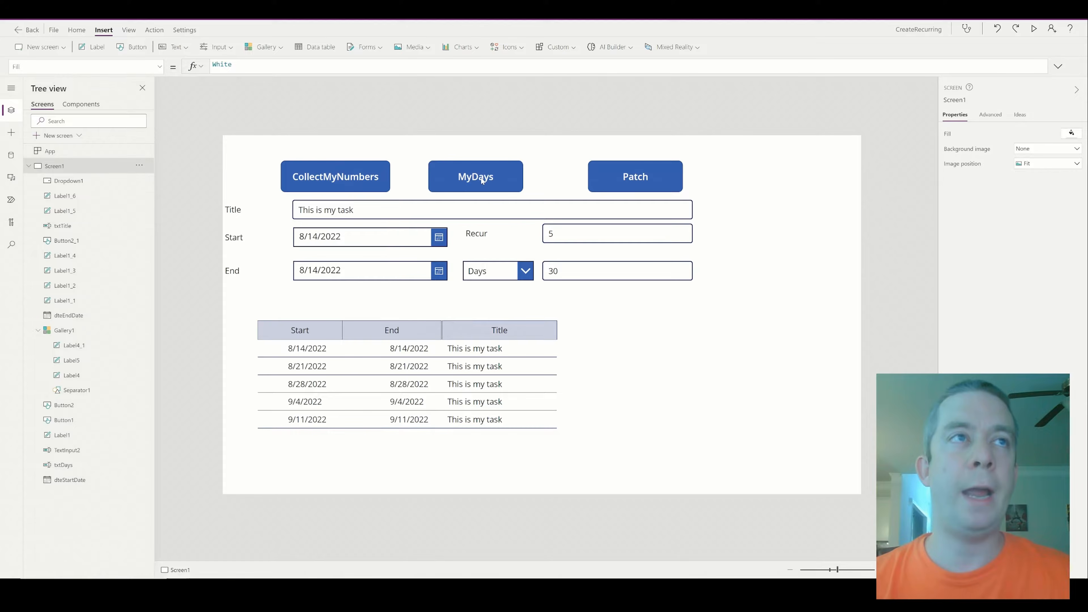
Step: In the MyDays button's formula, begin a Switch function between Clear(Collection1); and the ForAll expression
left_click(474, 168)
left_click(1055, 68)
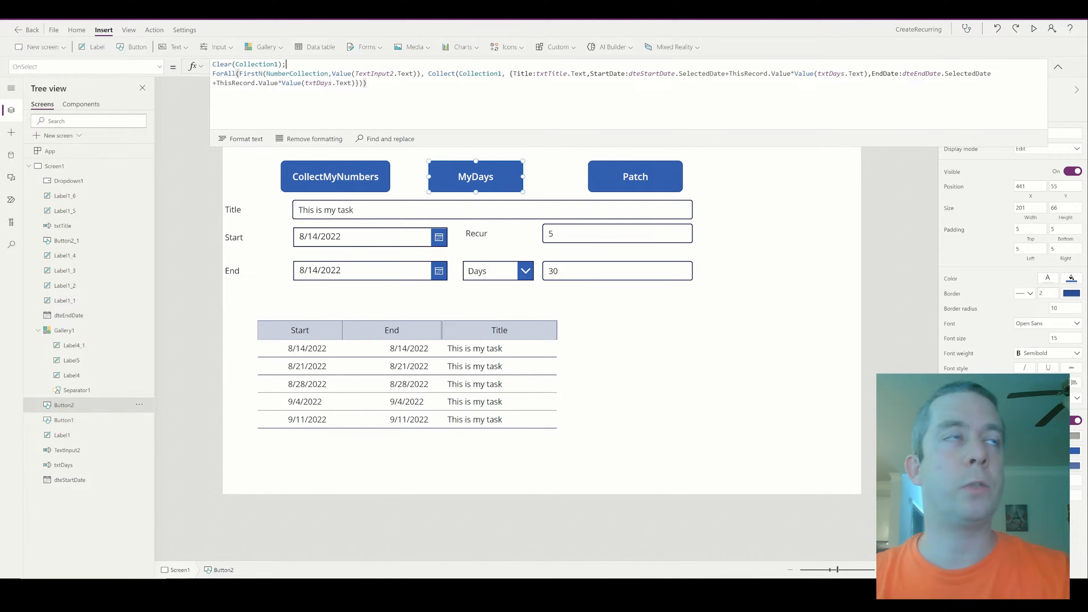
key("Return")
key("Return")
type("s")
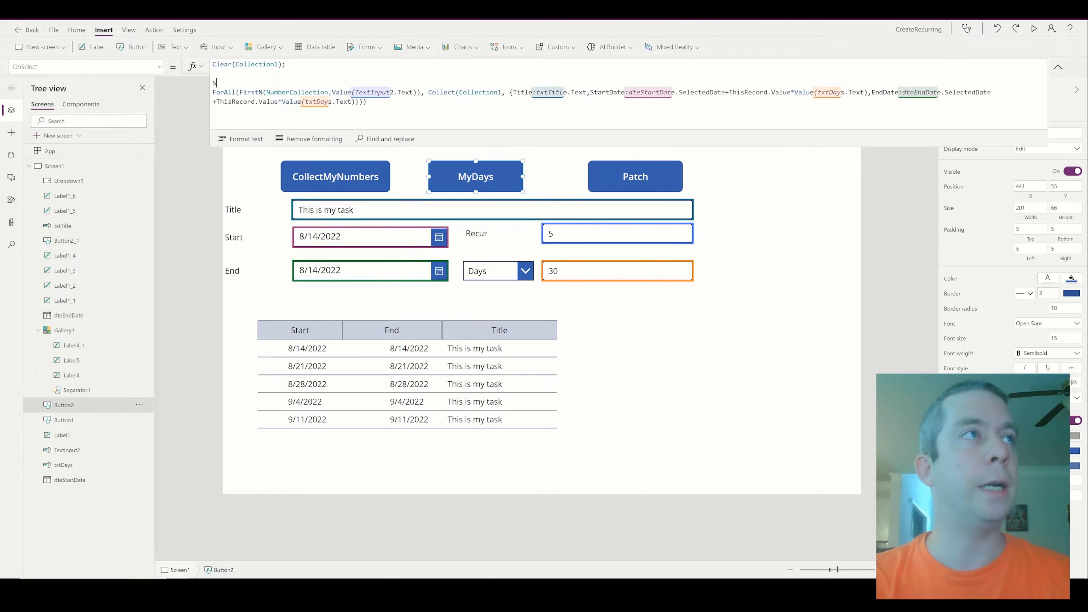
type("witch")
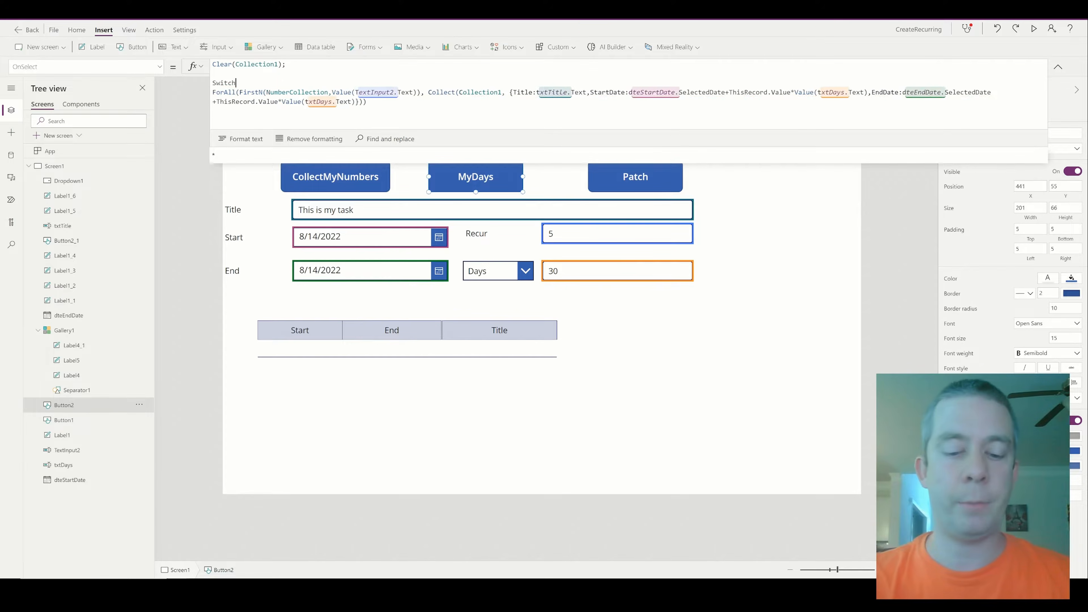
type("(")
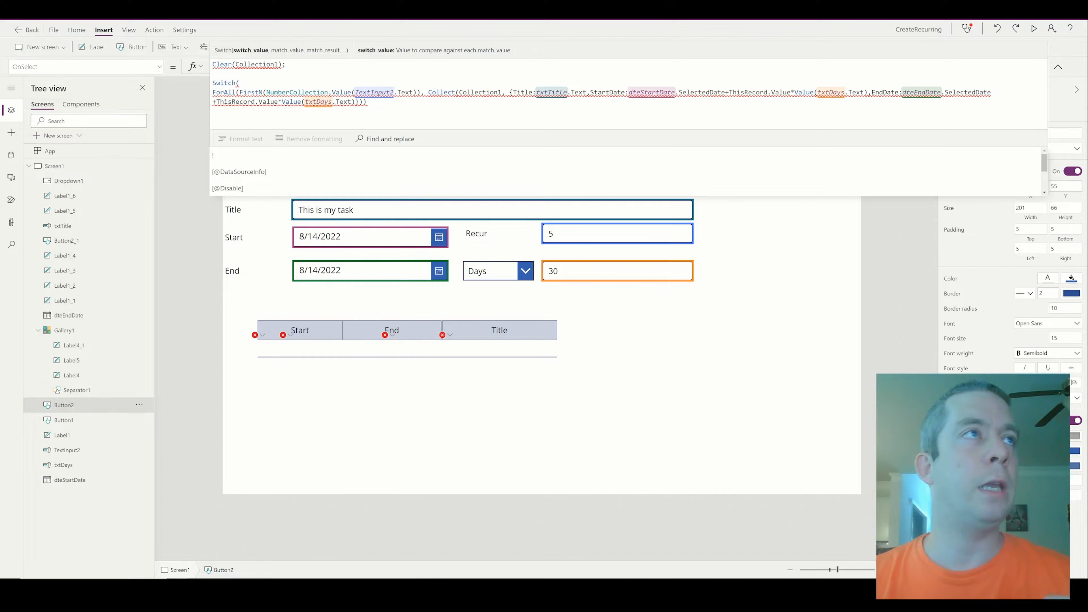
type("drp")
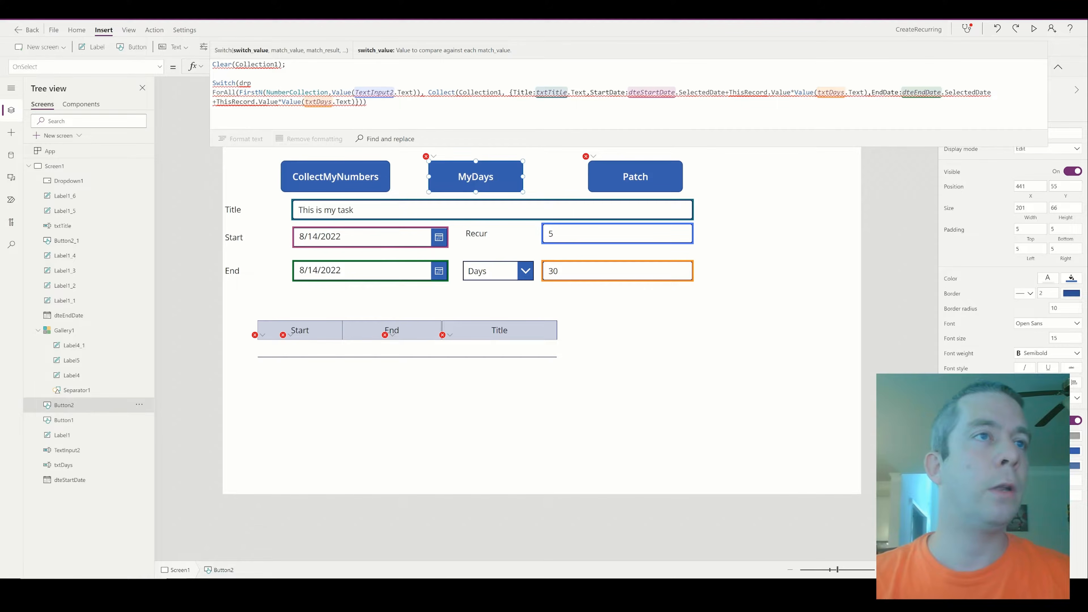
Step: Rename the Days/Weeks/Months drop-down to drpDateType
left_click(495, 274)
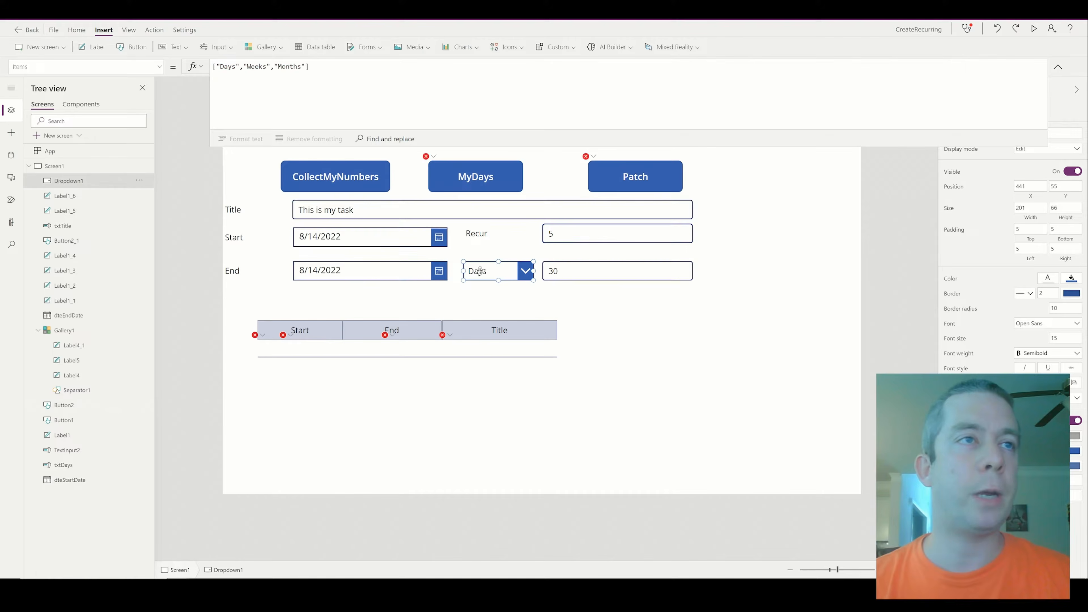
left_click(139, 181)
left_click(155, 263)
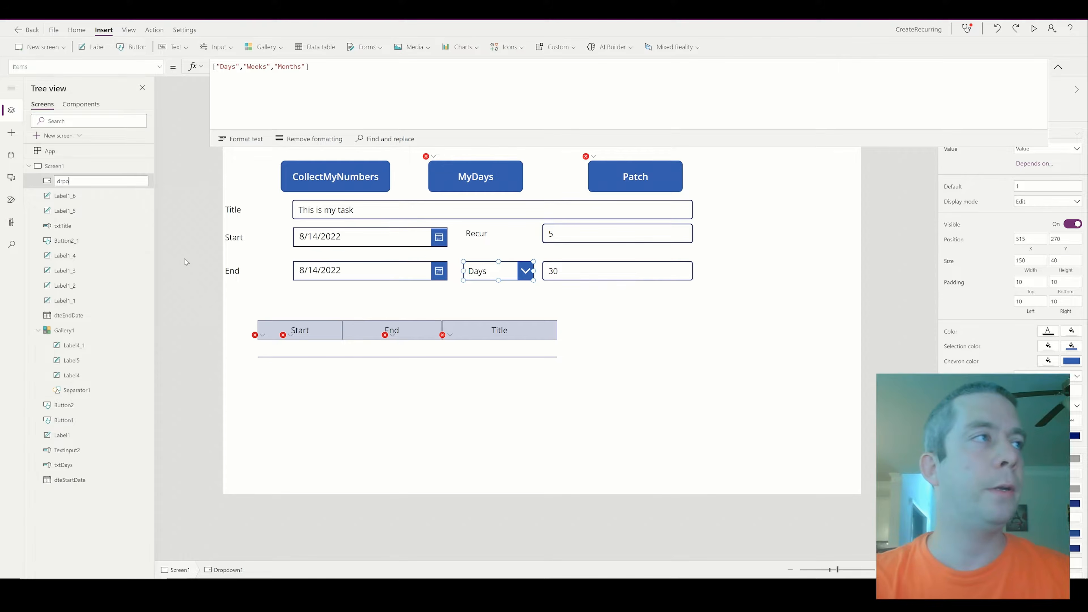
type("drpDateType")
key("Return")
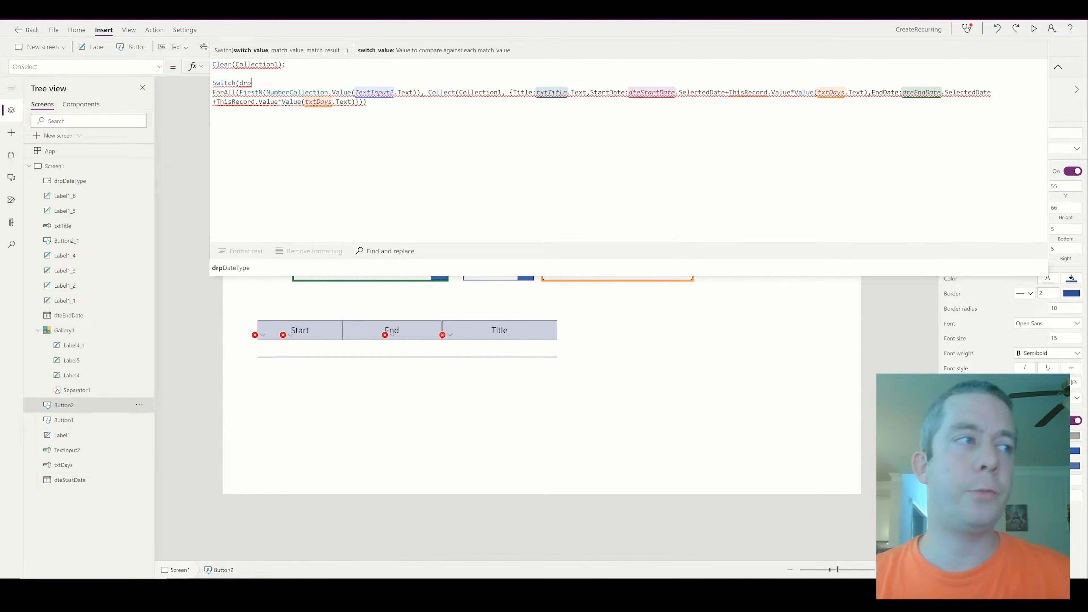
Step: Make the MyDays formula's Switch evaluate drpDateType.Selected.Value, with "Days" as the first match for the existing ForAll expression
key("Tab")
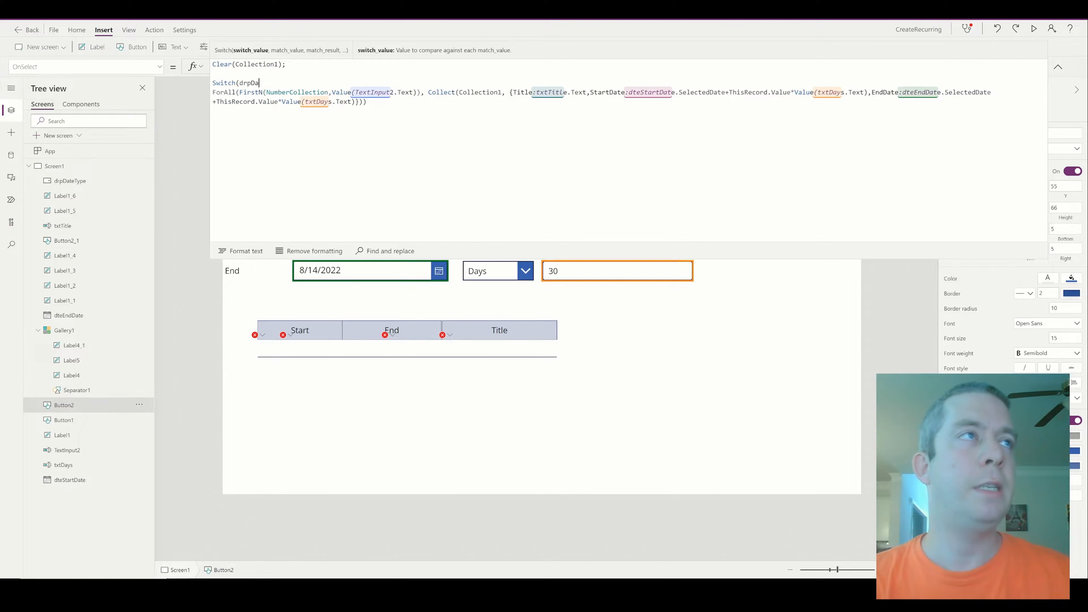
type(".Selecte")
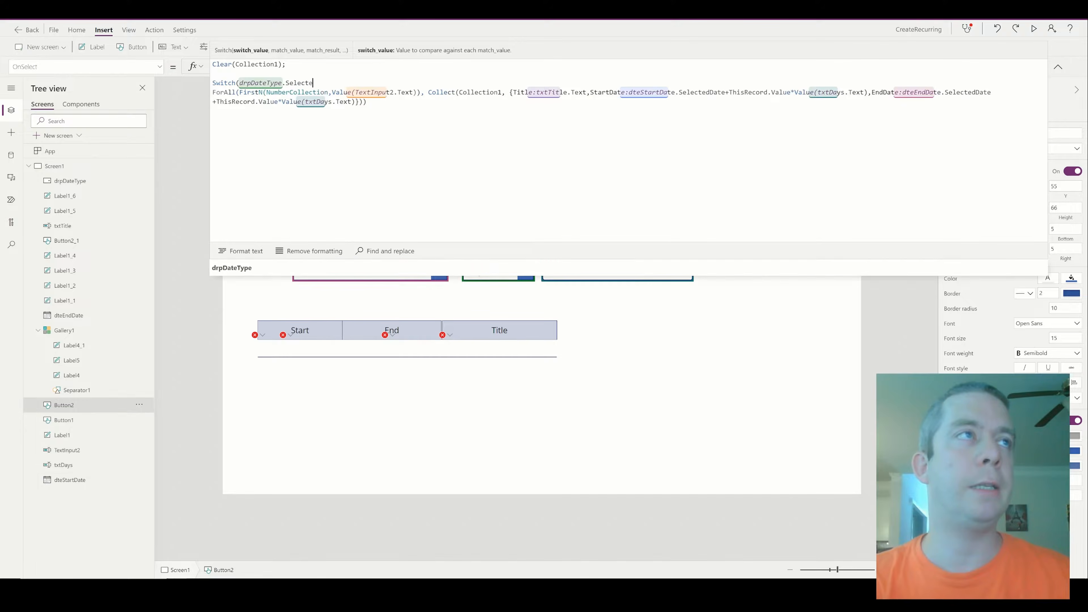
type("d.Value,")
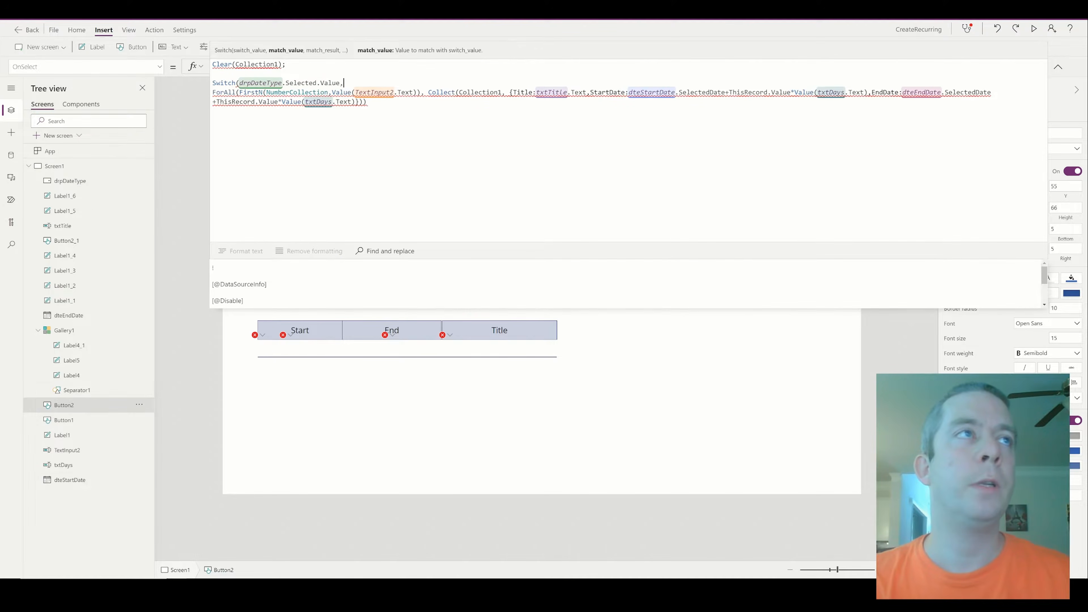
type("\"Days\",")
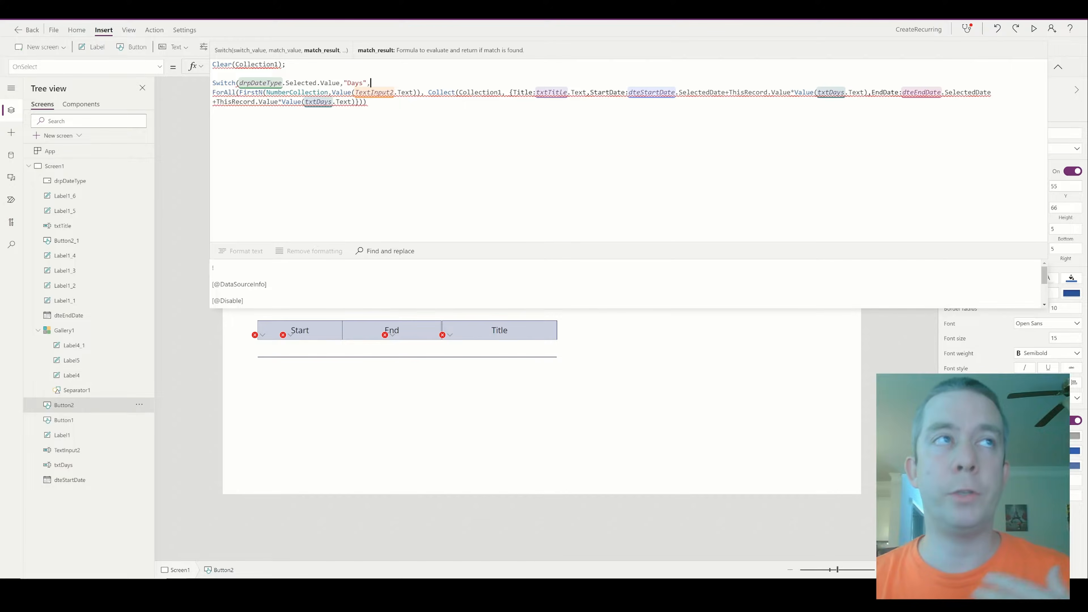
Step: Add a second match value "Weeks" on a new line after the Days ForAll expression in the MyDays formula's Switch
left_click(368, 102)
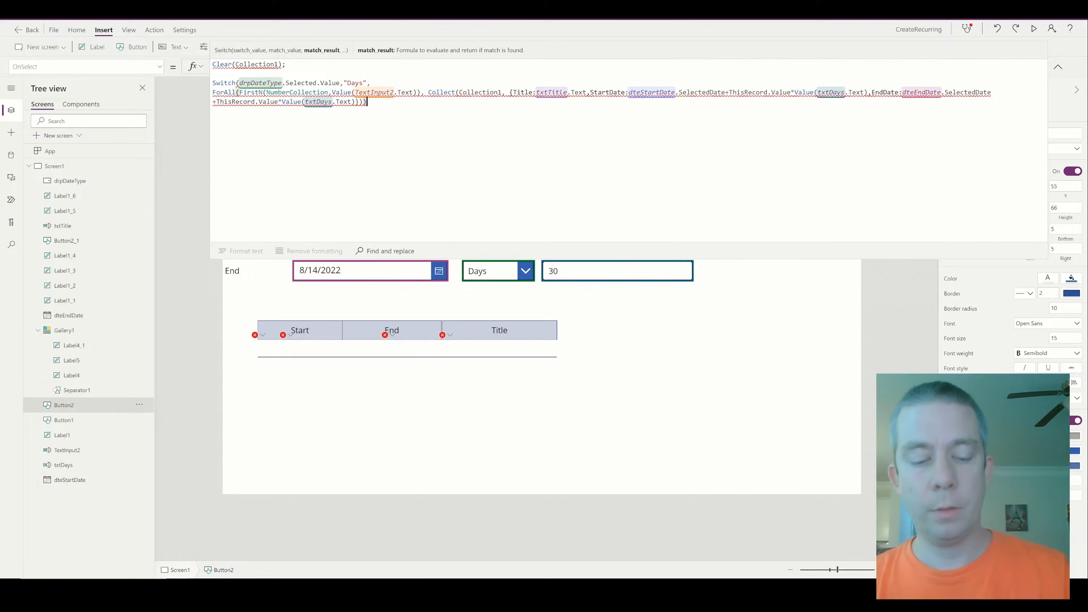
type(",")
key("Return")
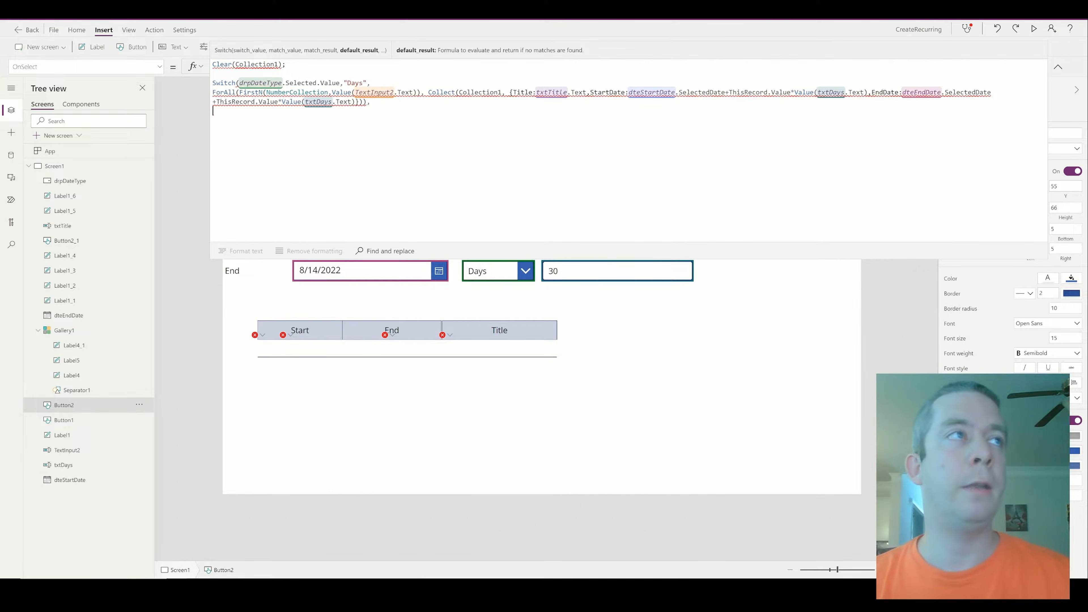
type("\"W")
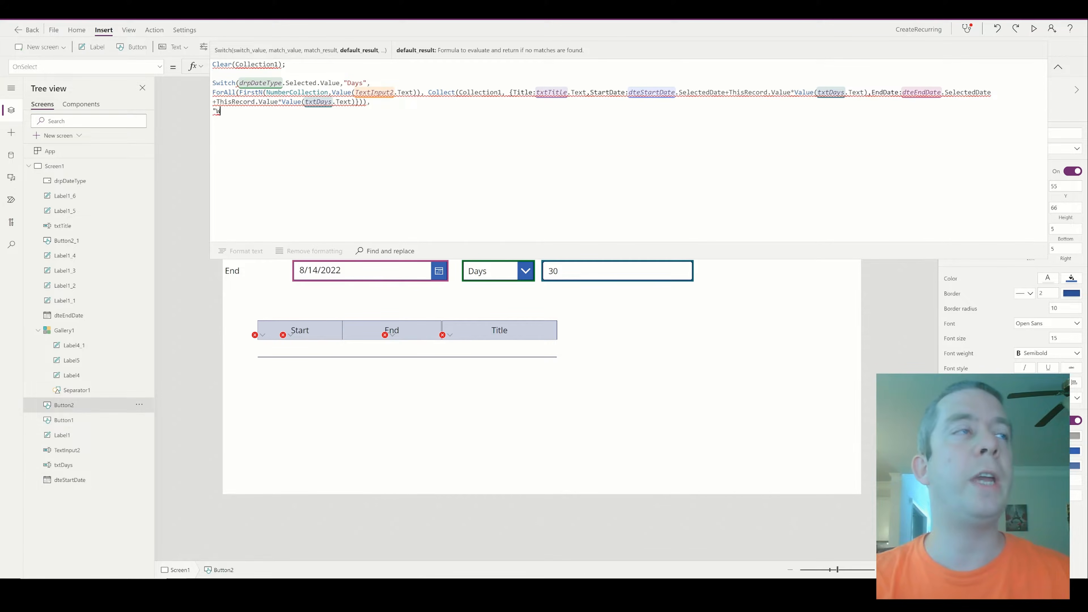
type("Eek")
type("eks\"")
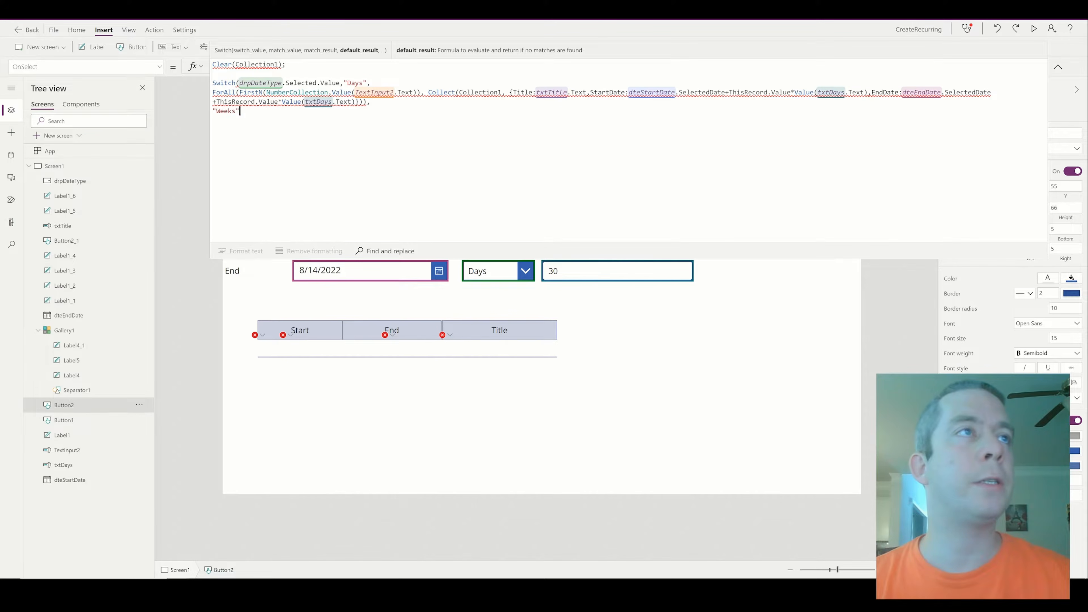
Step: Copy the Days ForAll expression in as the result for "Weeks" and close the Switch function
left_click_drag(369, 102, 220, 93)
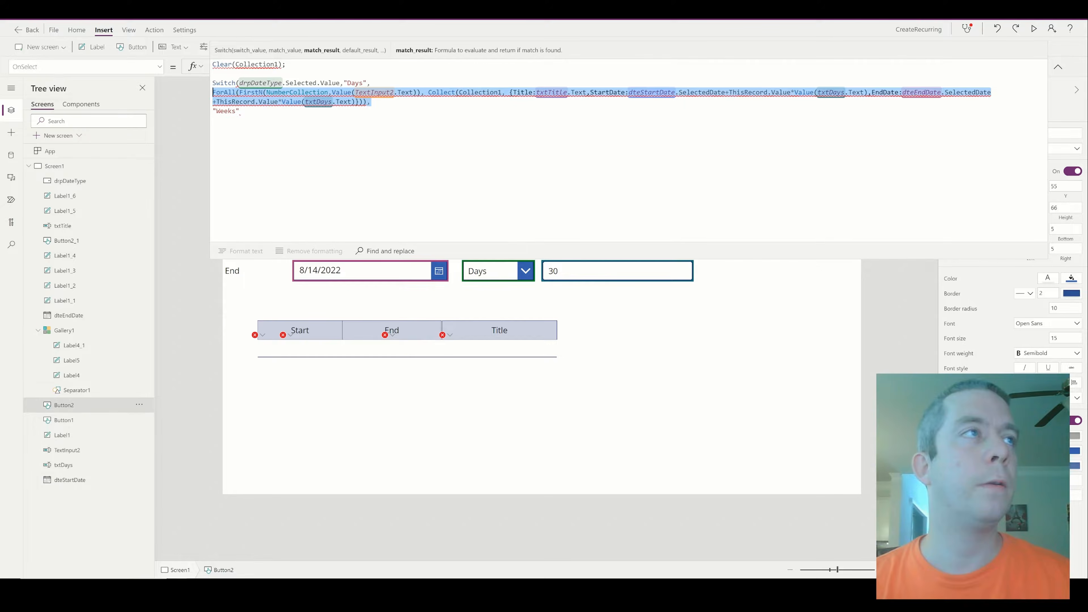
key("ctrl+c")
left_click(241, 111)
type(",")
key("Return")
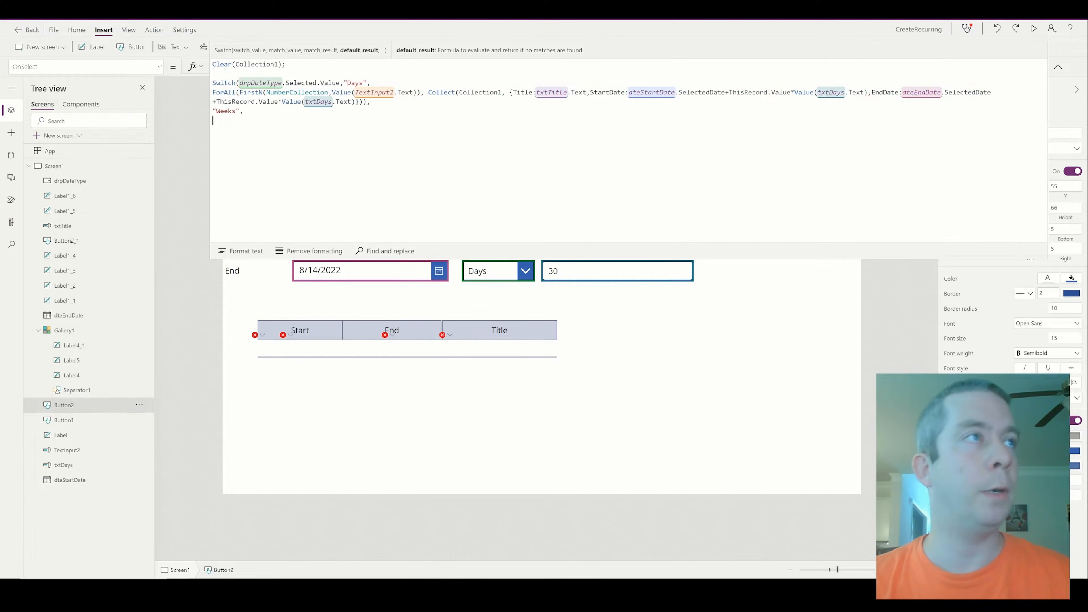
key("ctrl+v")
key("BackSpace")
type(")")
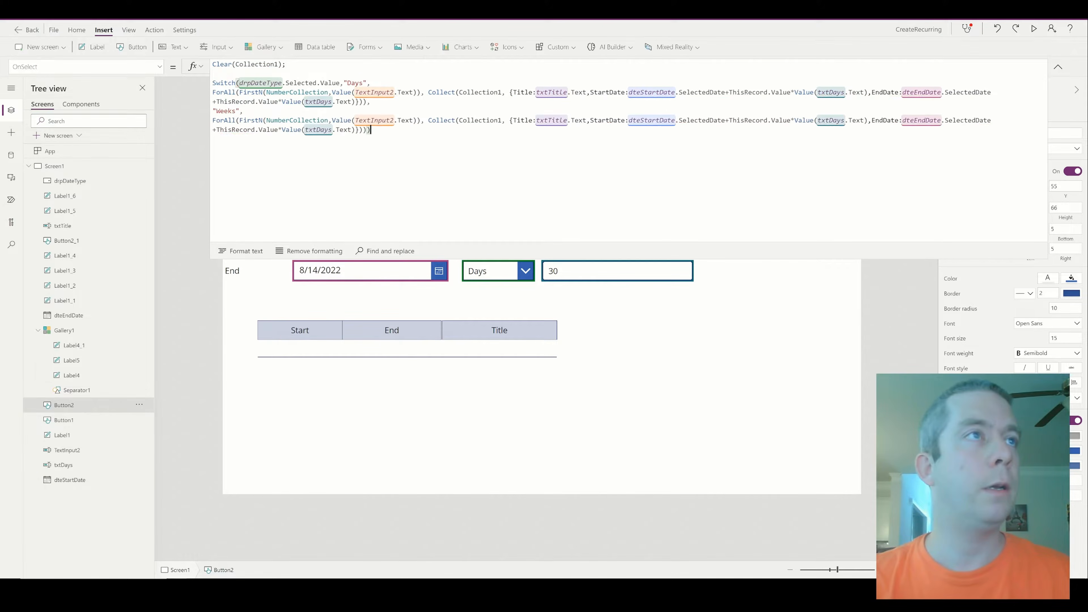
Step: Format the formula text and multiply the Weeks branch's StartDate and EndDate offsets by 7
left_click(241, 251)
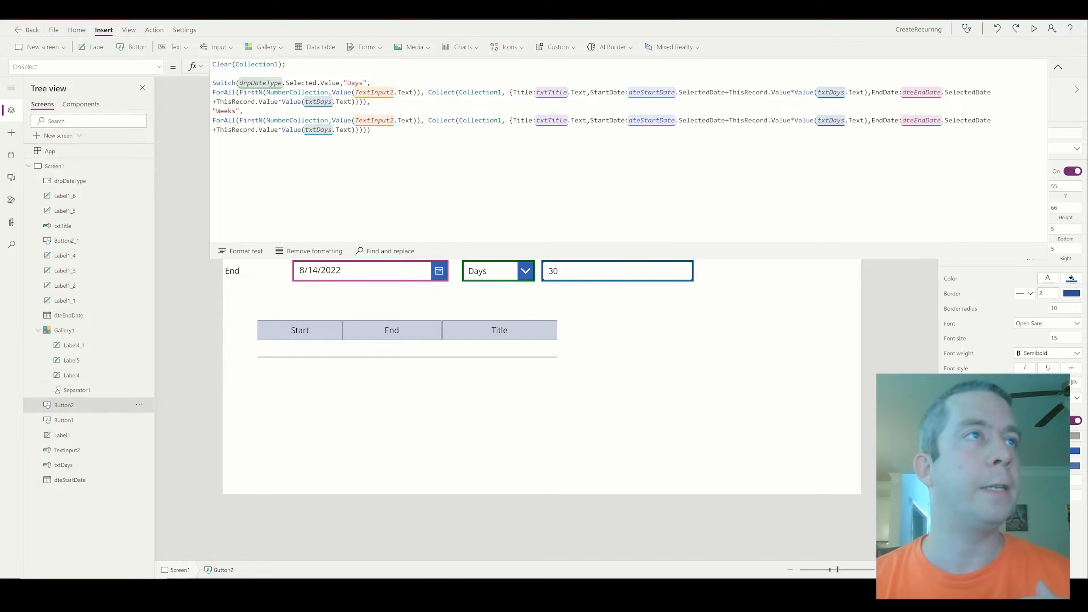
left_click_drag(501, 257, 484, 437)
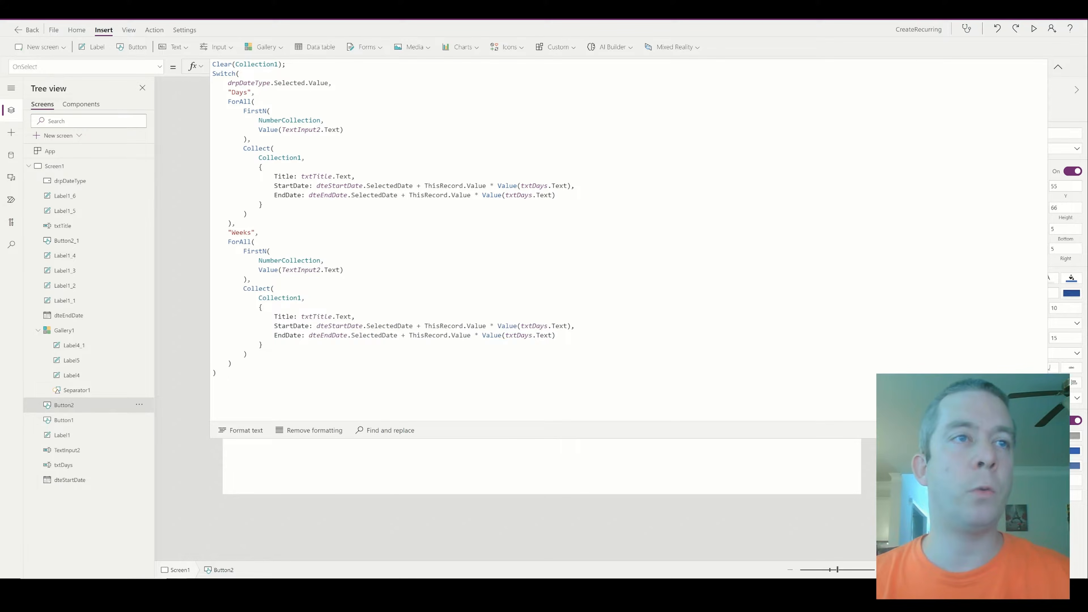
left_click(572, 326)
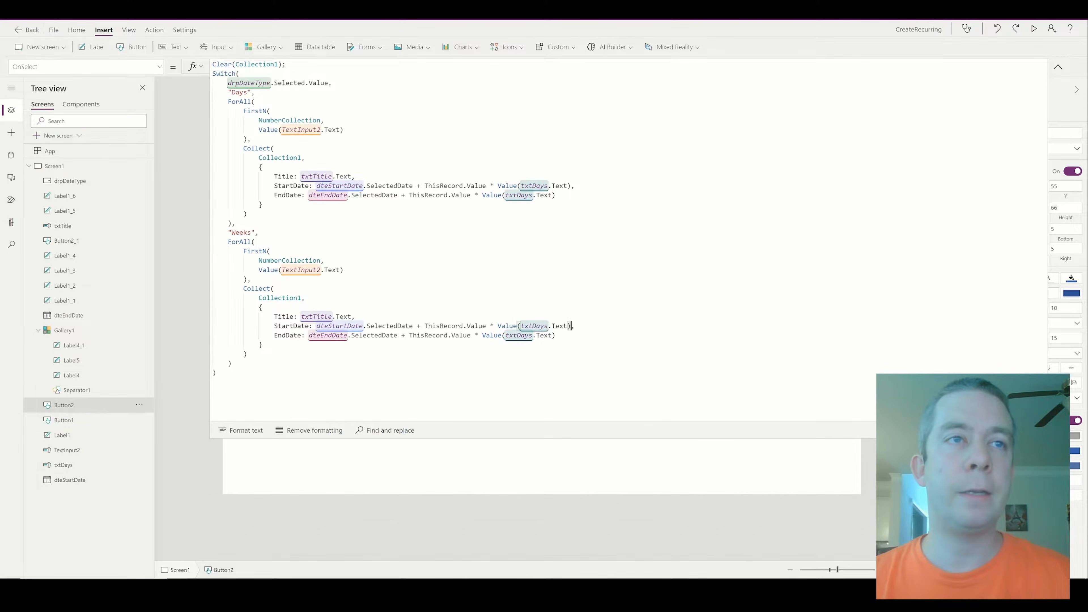
type("*")
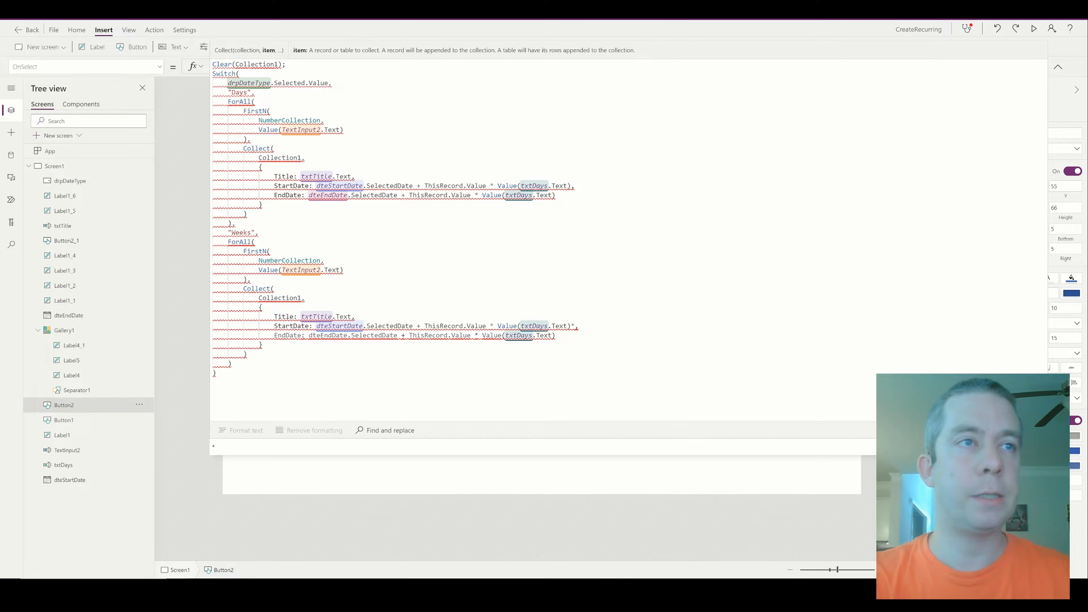
type("7")
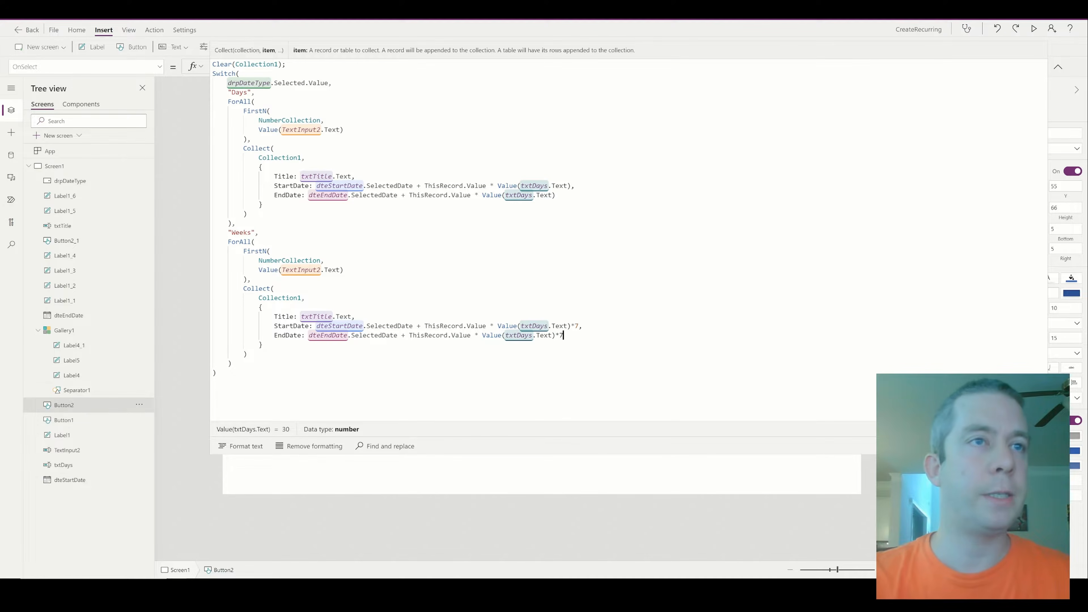
left_click(1055, 64)
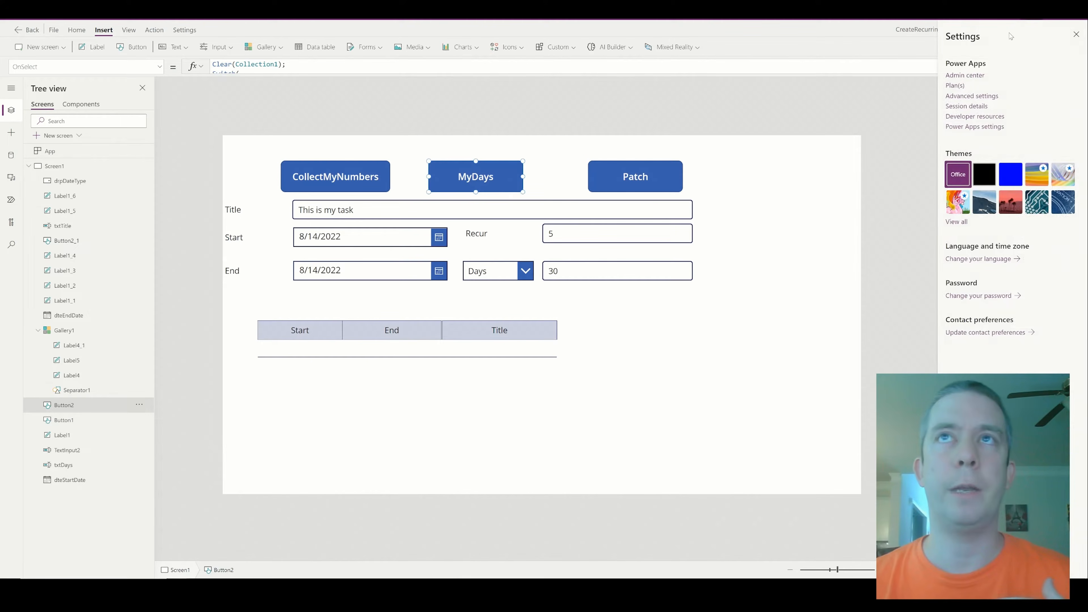
left_click(1078, 34)
Step: Preview the app, choose Weeks with a recurrence of 2 and an interval of 2, and generate the dates
left_click(1035, 29)
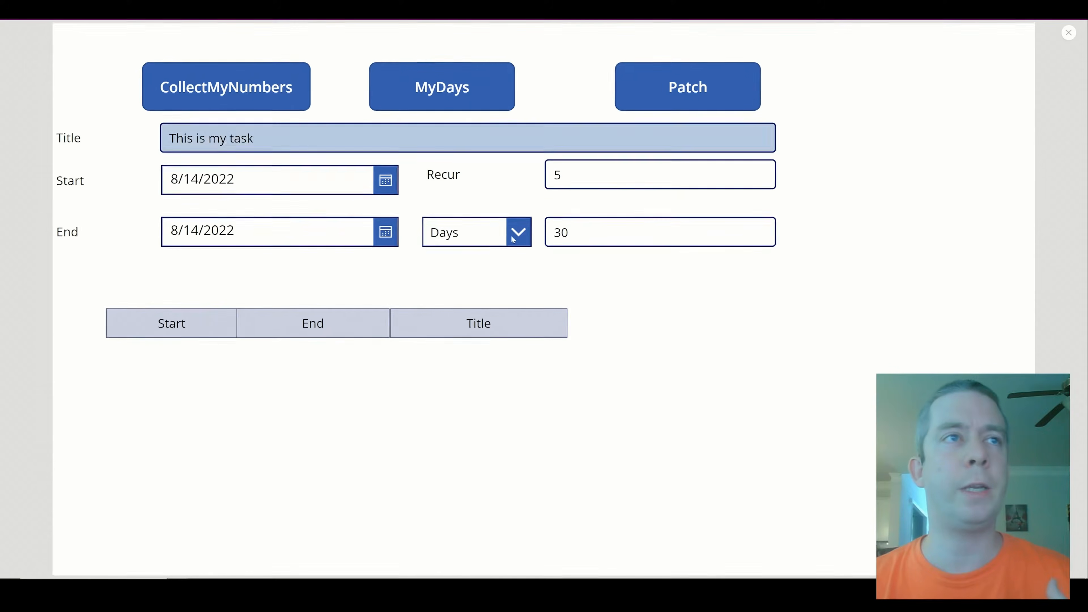
left_click(489, 229)
left_click(459, 293)
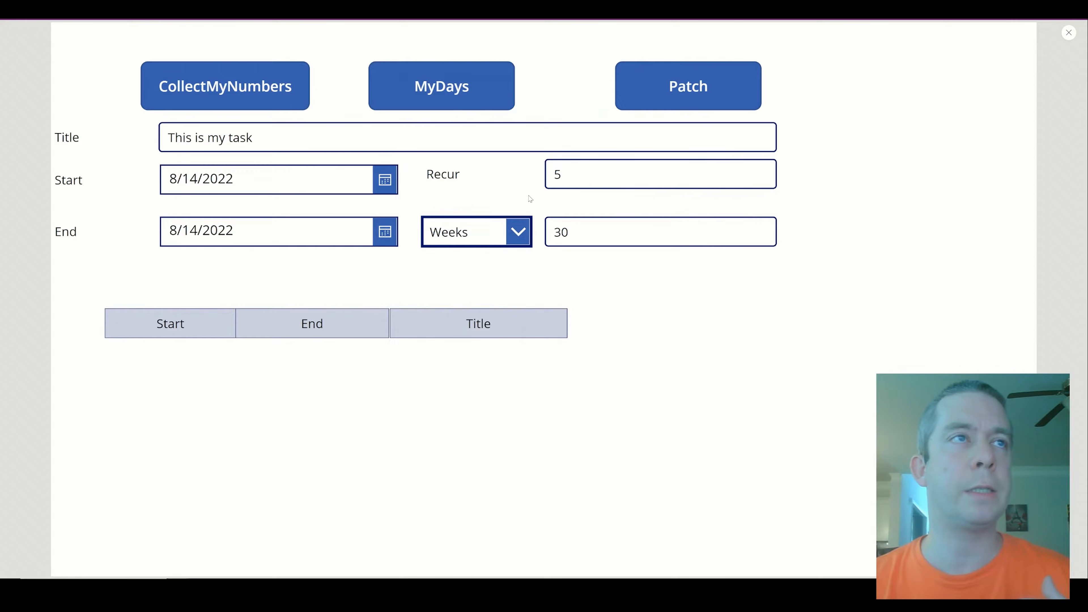
left_click_drag(576, 176, 479, 194)
left_click_drag(578, 233, 492, 234)
type("1")
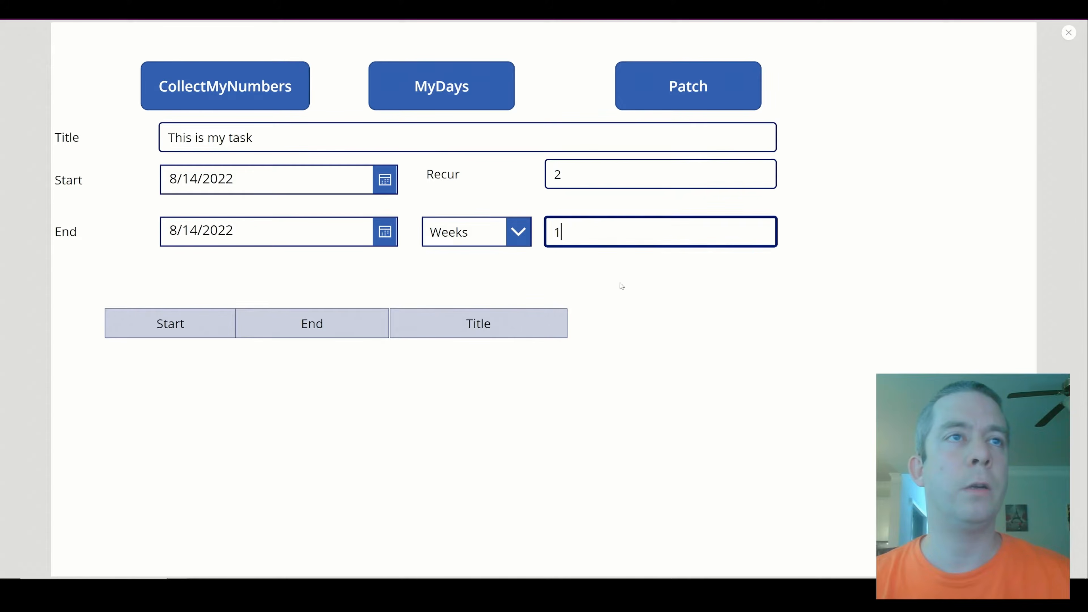
left_click_drag(576, 233, 466, 220)
type("2")
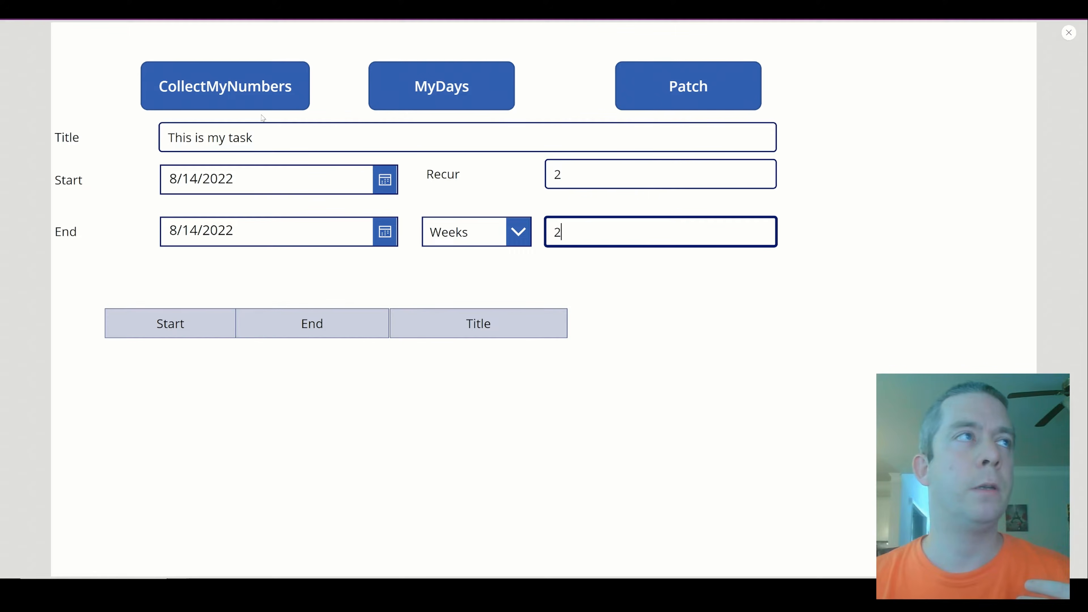
left_click(303, 88)
left_click(415, 88)
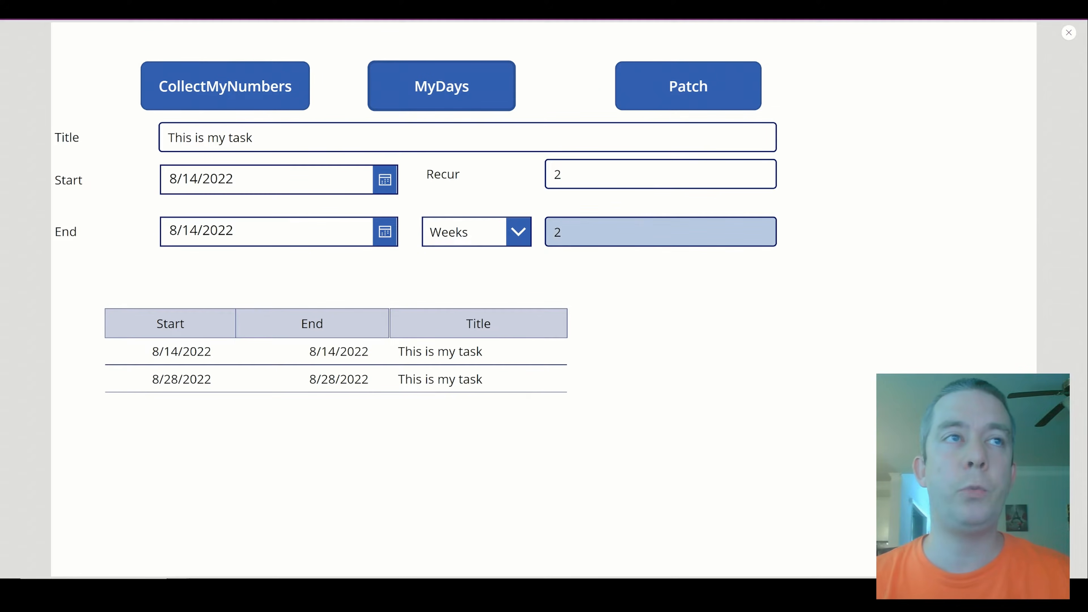
Step: Set the recurrence to 3, regenerate the weekly dates, and return to editing
left_click(562, 174)
key("BackSpace")
type("3")
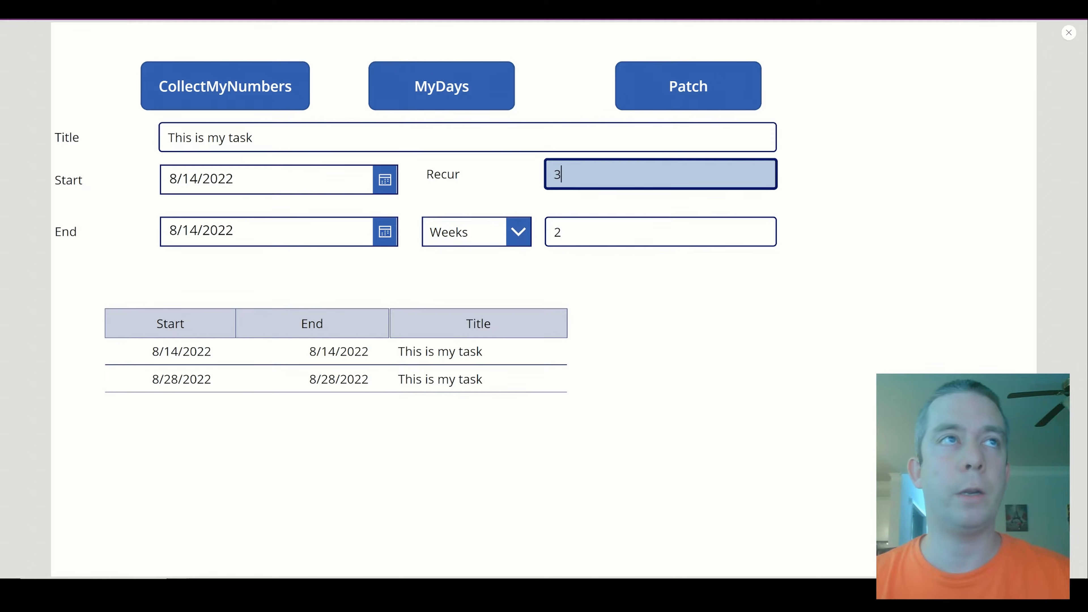
left_click(461, 100)
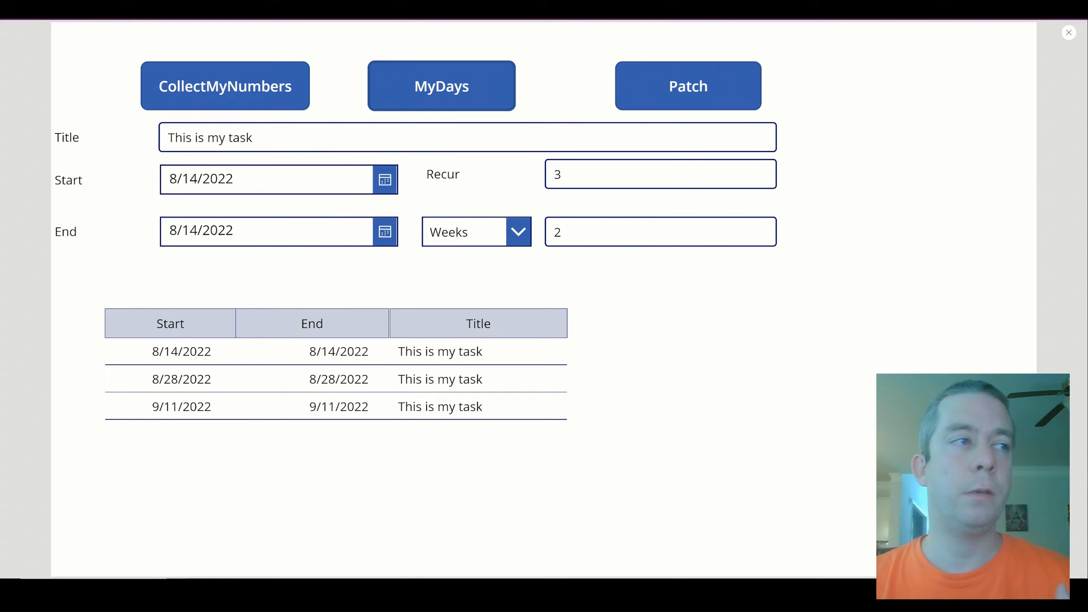
left_click(1068, 33)
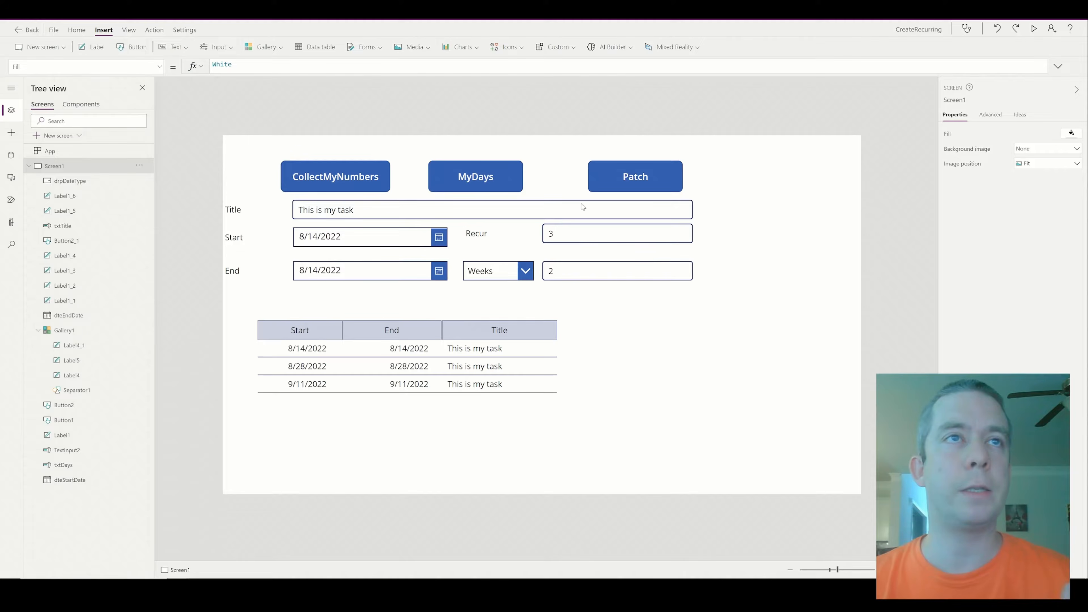
Step: Duplicate the Weeks branch at the end of the MyDays formula's Switch and change the copy's match value to "Months"
left_click(491, 187)
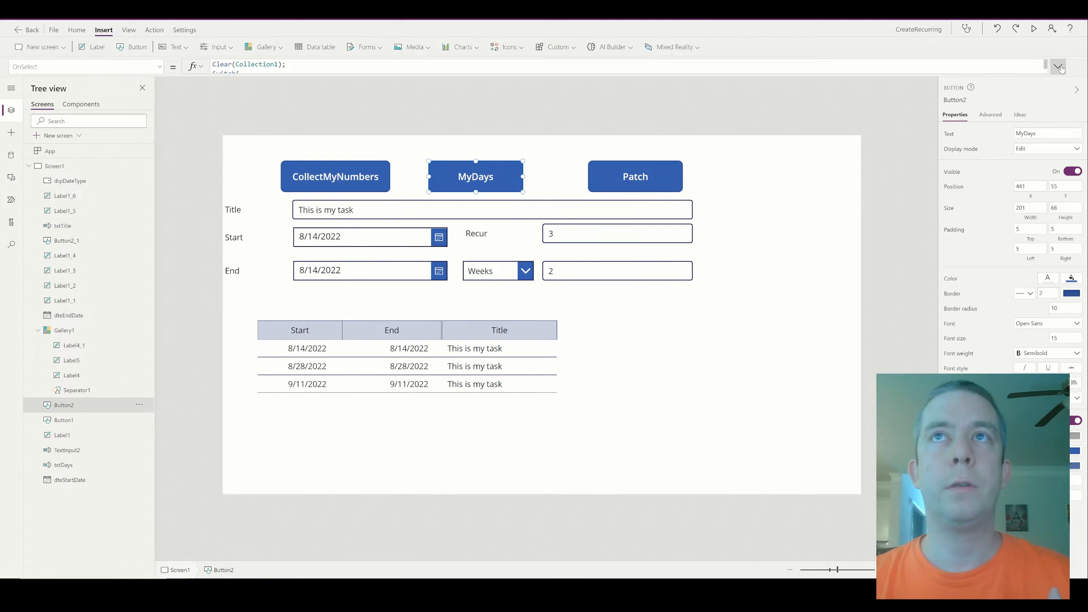
left_click(1059, 66)
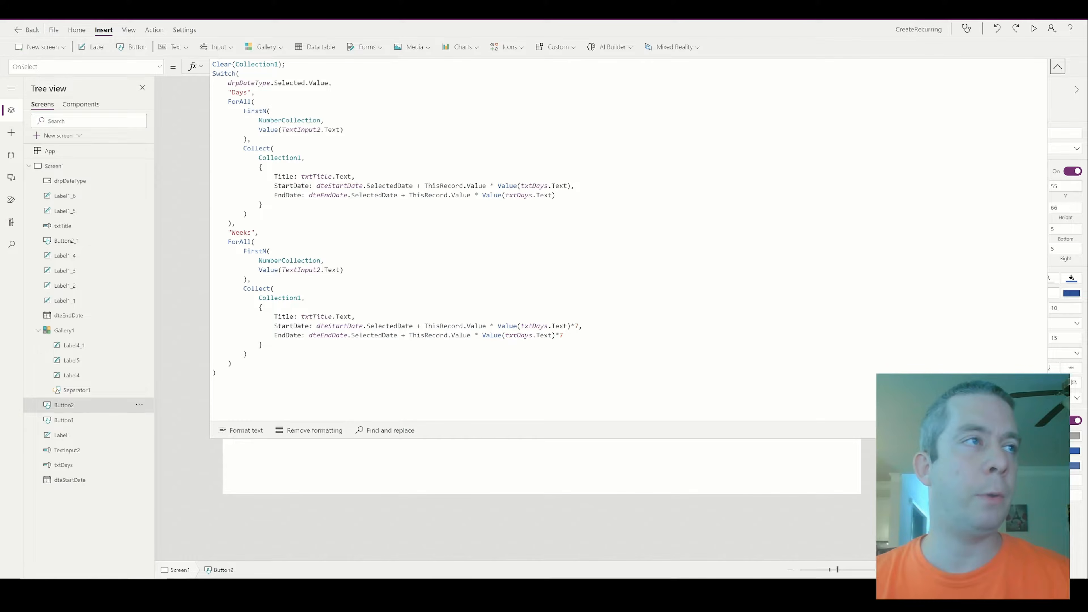
left_click_drag(234, 363, 213, 234)
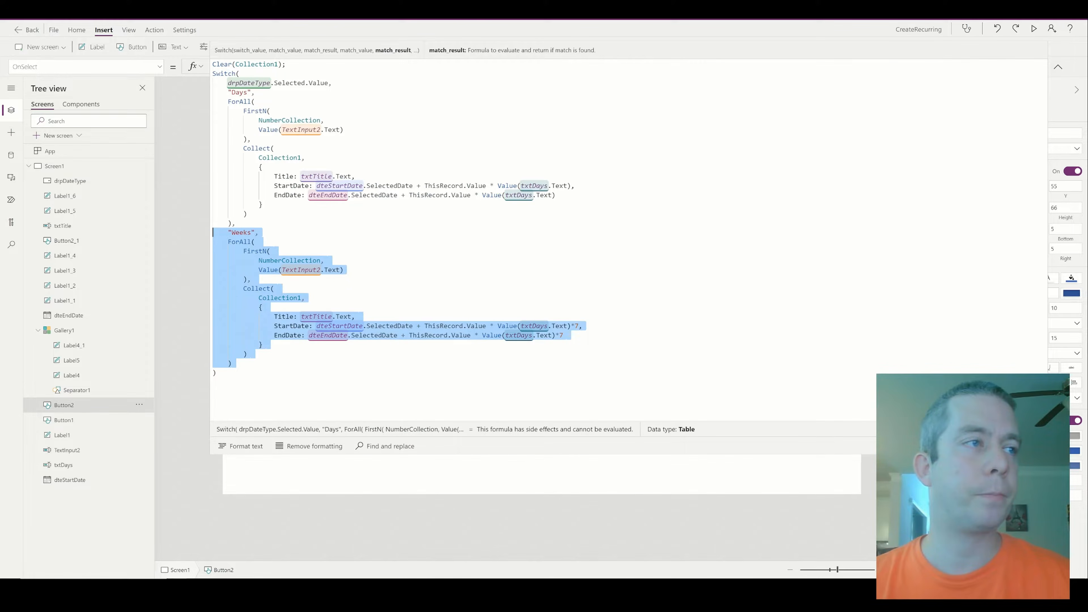
key("ctrl+c")
key("Right")
type(",")
key("Return")
key("ctrl+v")
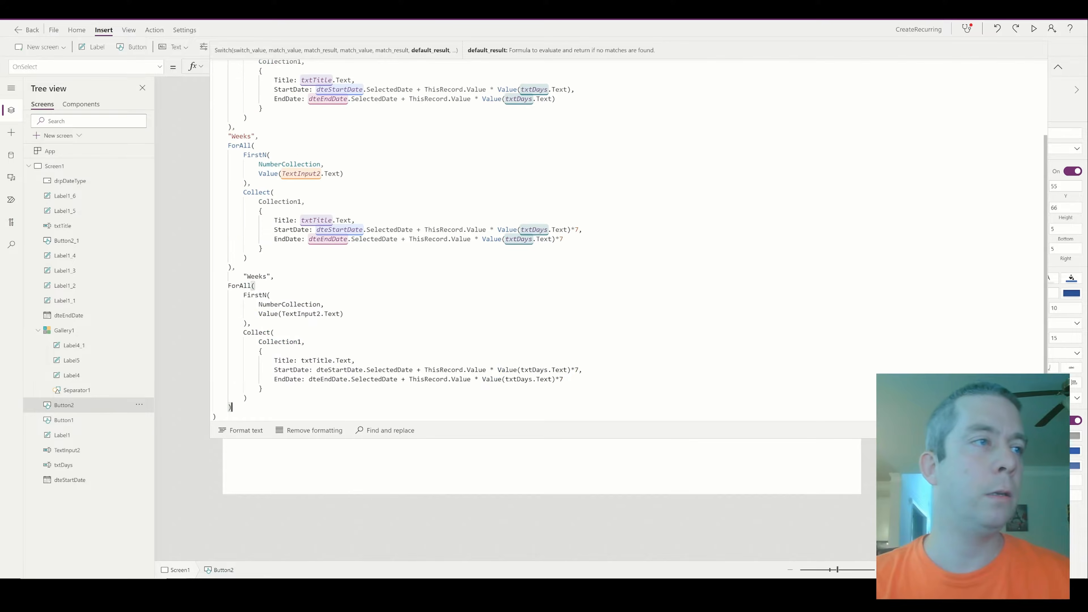
double_click(252, 277)
type("M")
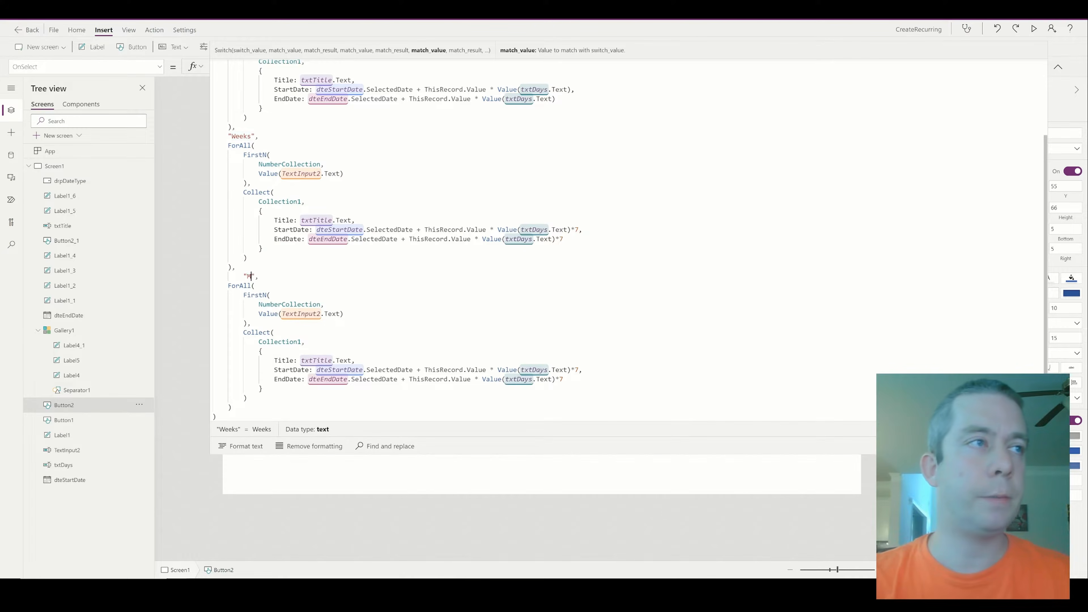
type("onths")
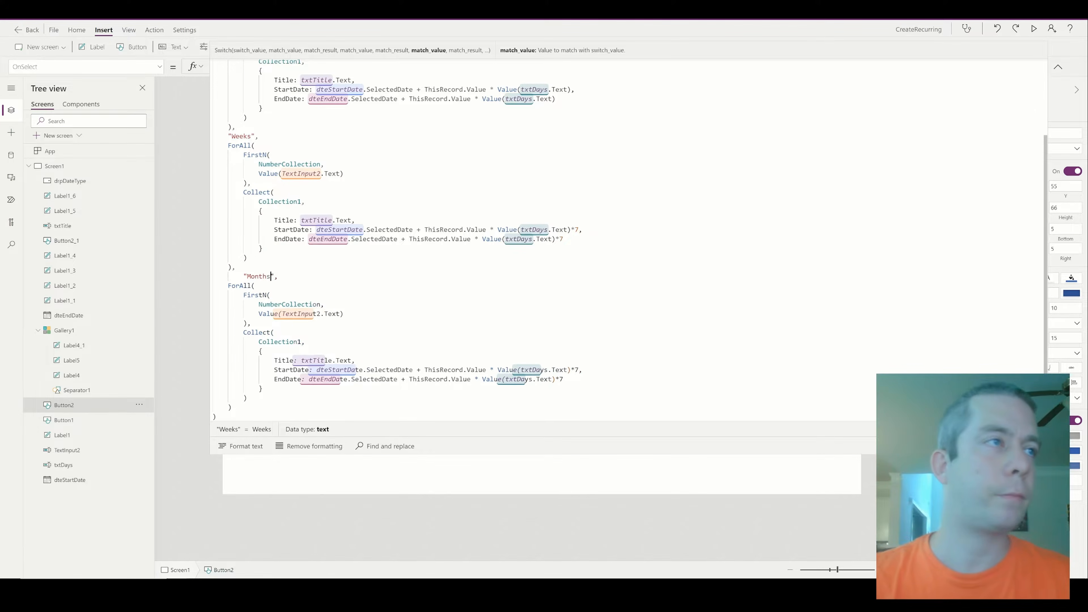
Step: Change the Months branch's StartDate and EndDate multipliers to 30 and collapse the formula editor
key("BackSpace")
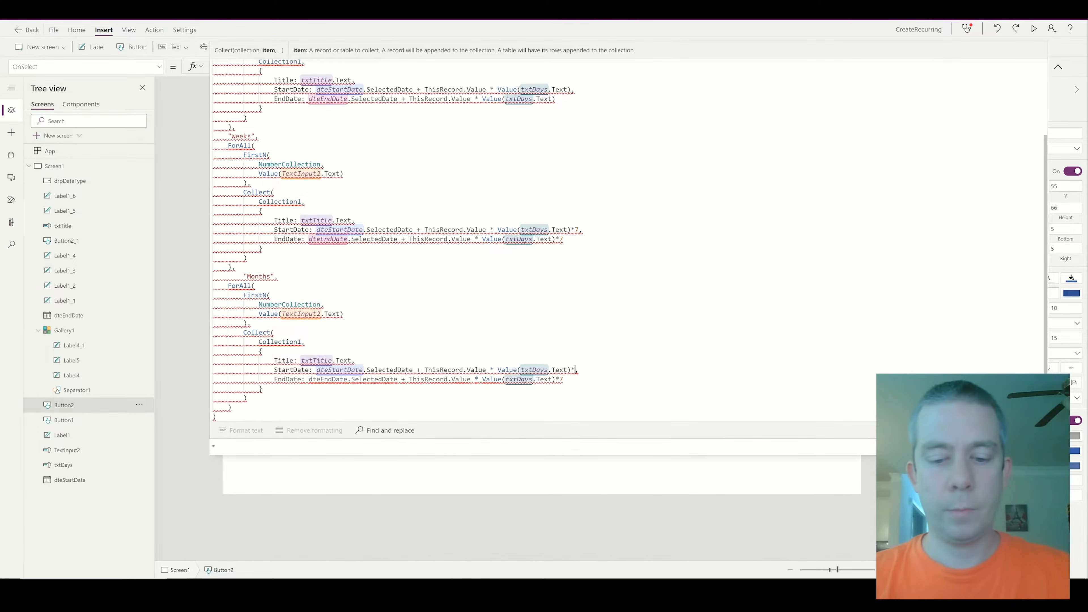
type("30")
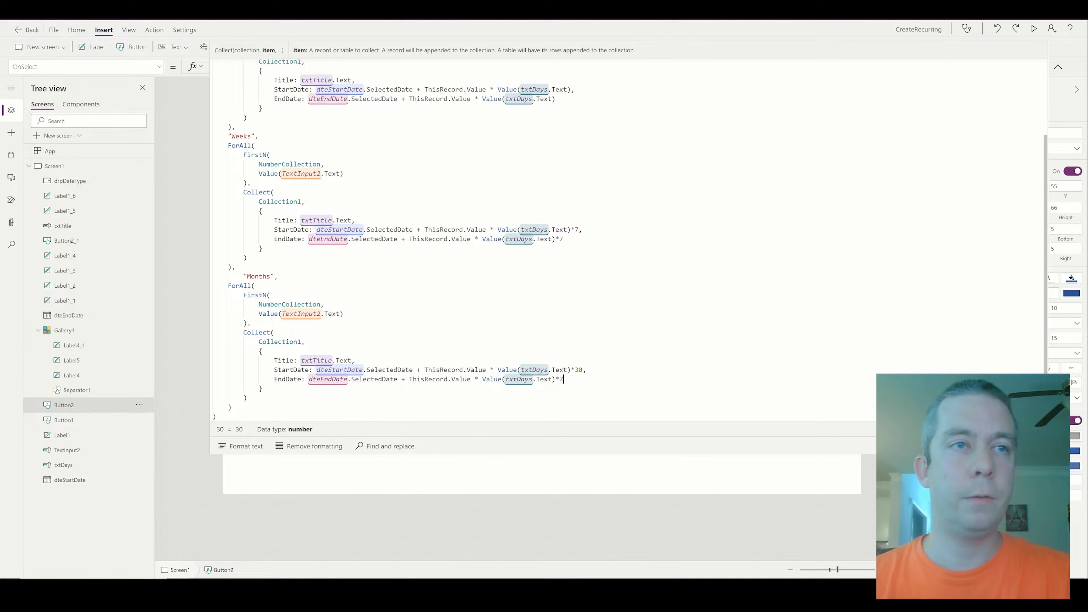
key("BackSpace")
type("30")
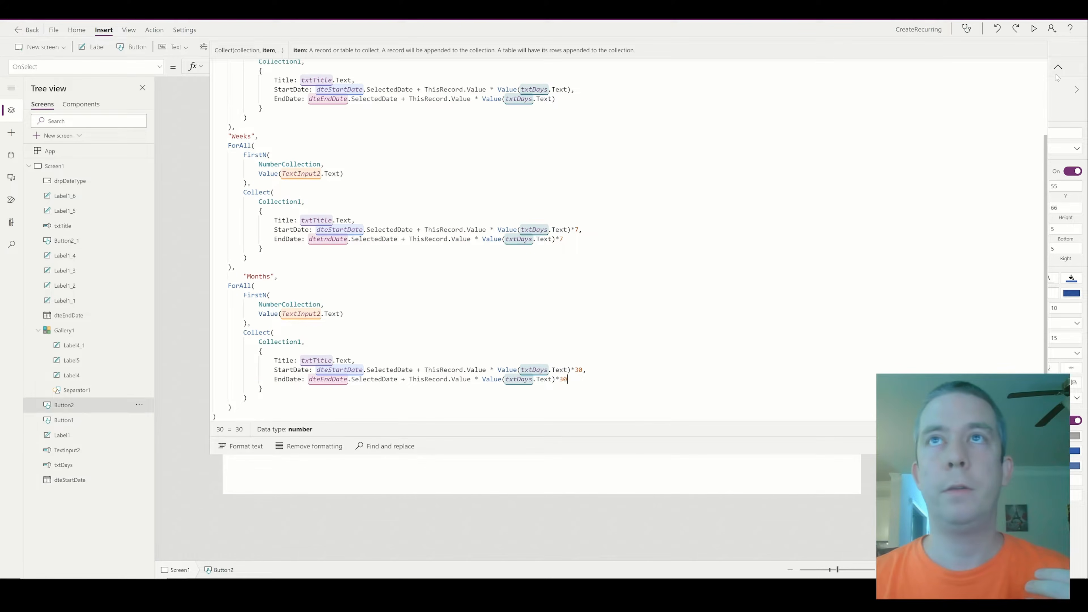
left_click(1058, 68)
Step: Preview the app, choose Months with a recurrence of 2, and generate the dates
left_click(1034, 29)
left_click(460, 237)
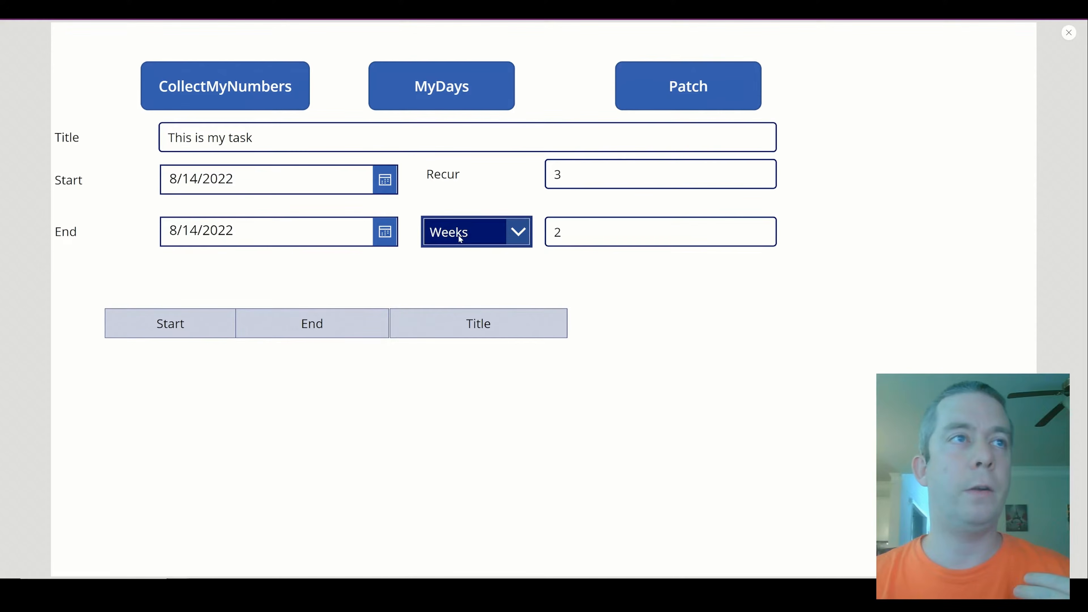
left_click(452, 323)
left_click(562, 174)
key("BackSpace")
type("2")
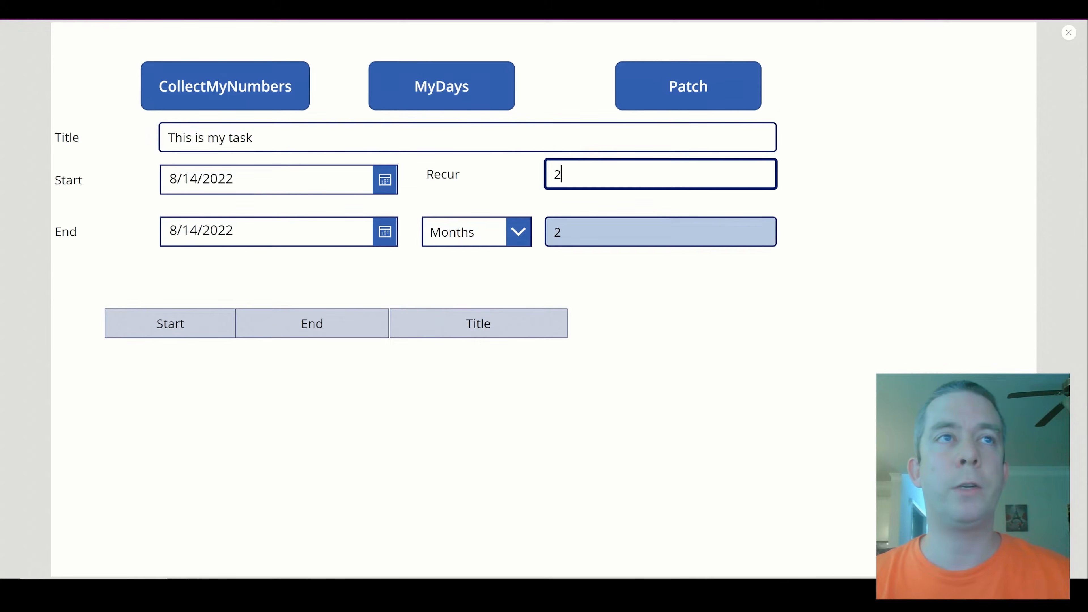
left_click(442, 86)
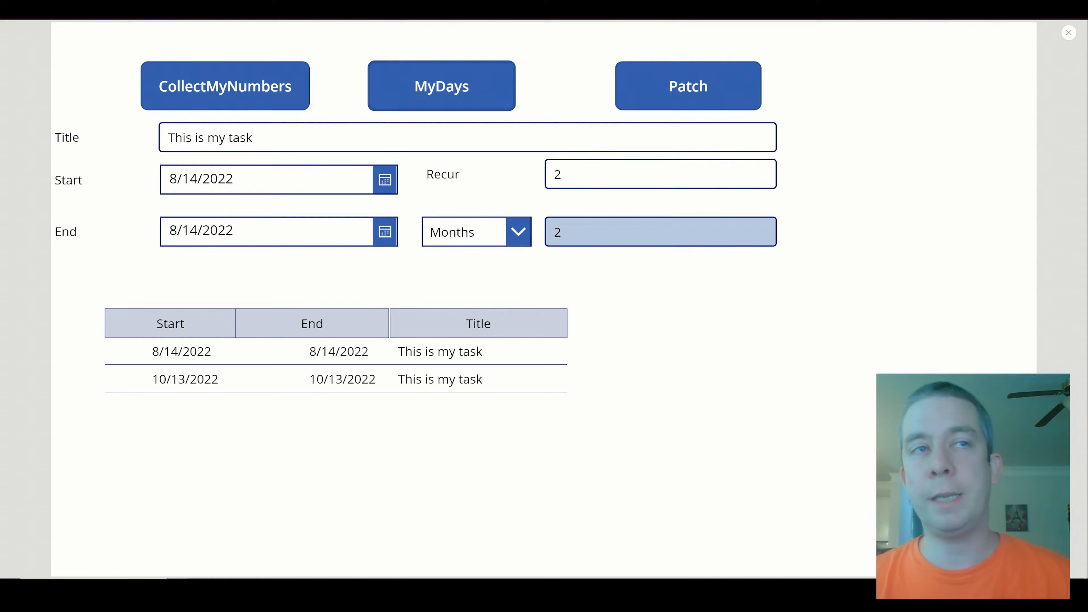
Step: Regenerate the monthly dates with an interval of 3, and again with both the recurrence and the interval at 1
double_click(560, 232)
type("3")
left_click(475, 99)
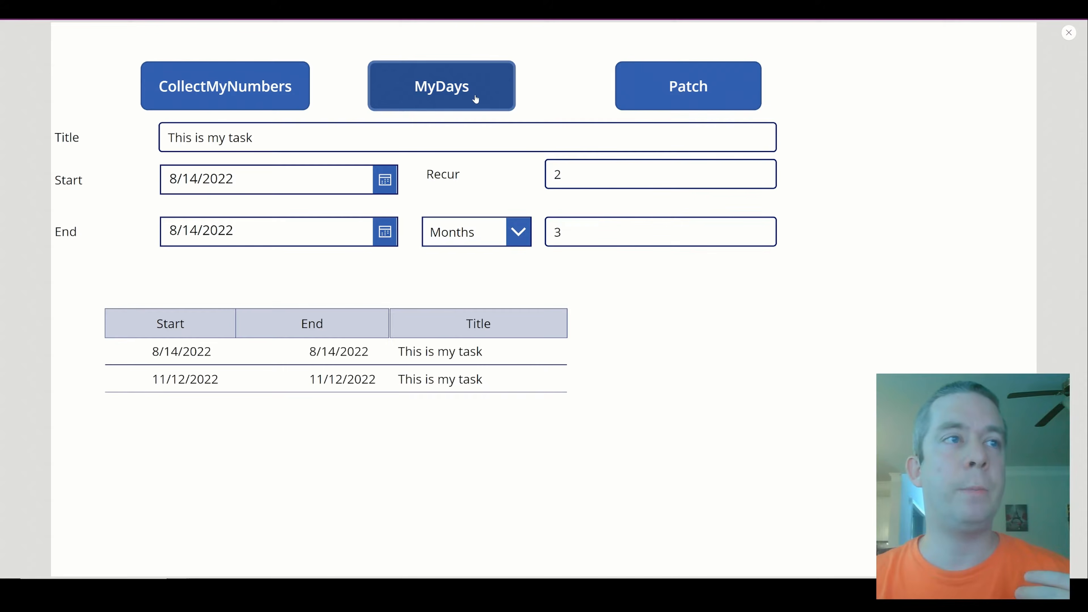
left_click(561, 232)
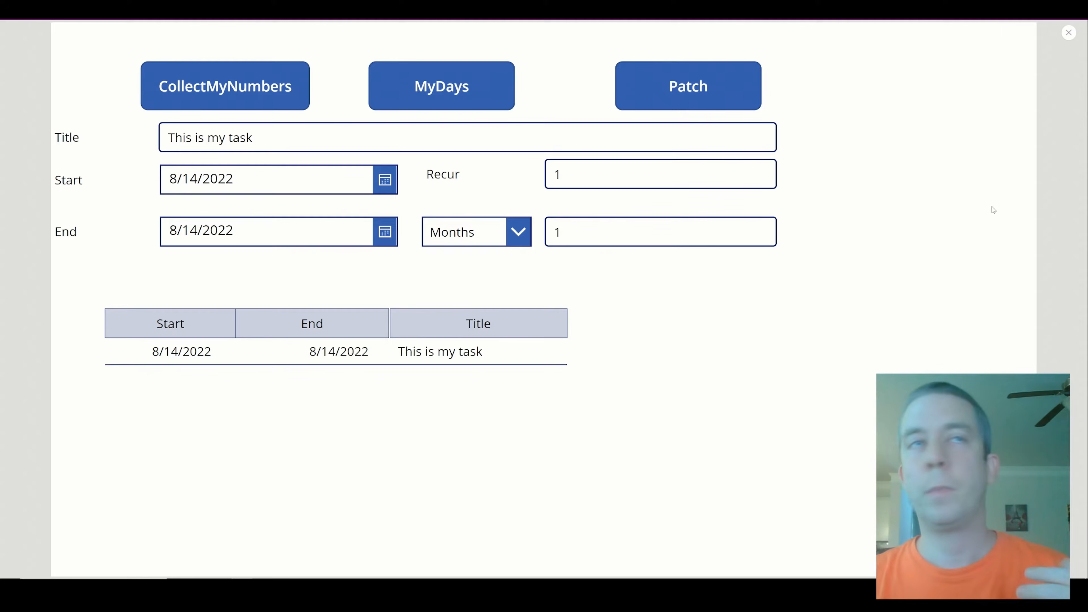
Step: Set the recurrence to 5 and regenerate the monthly dates
double_click(553, 163)
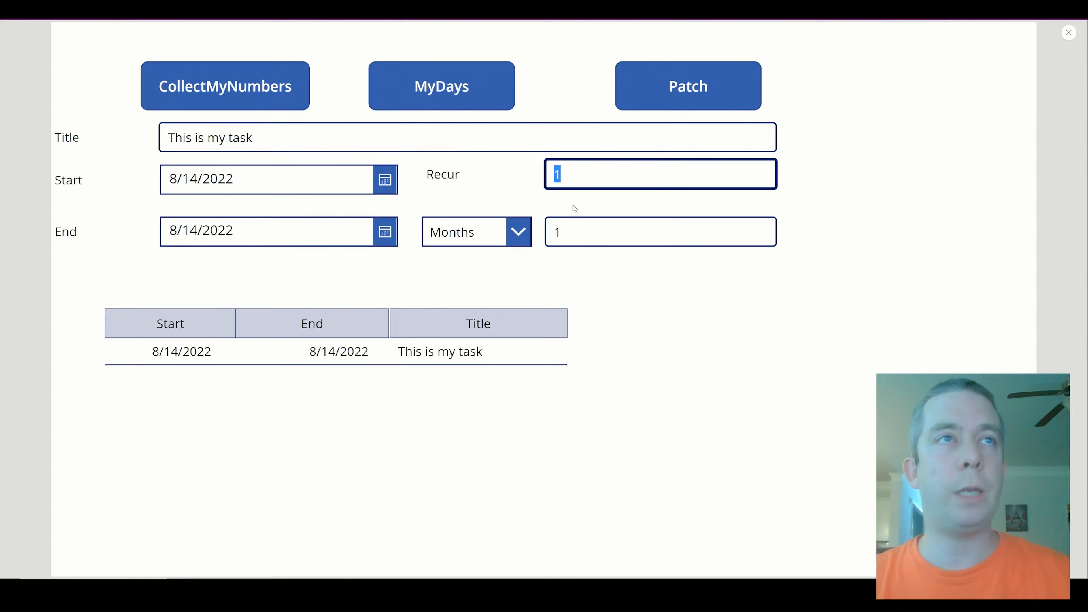
type("5")
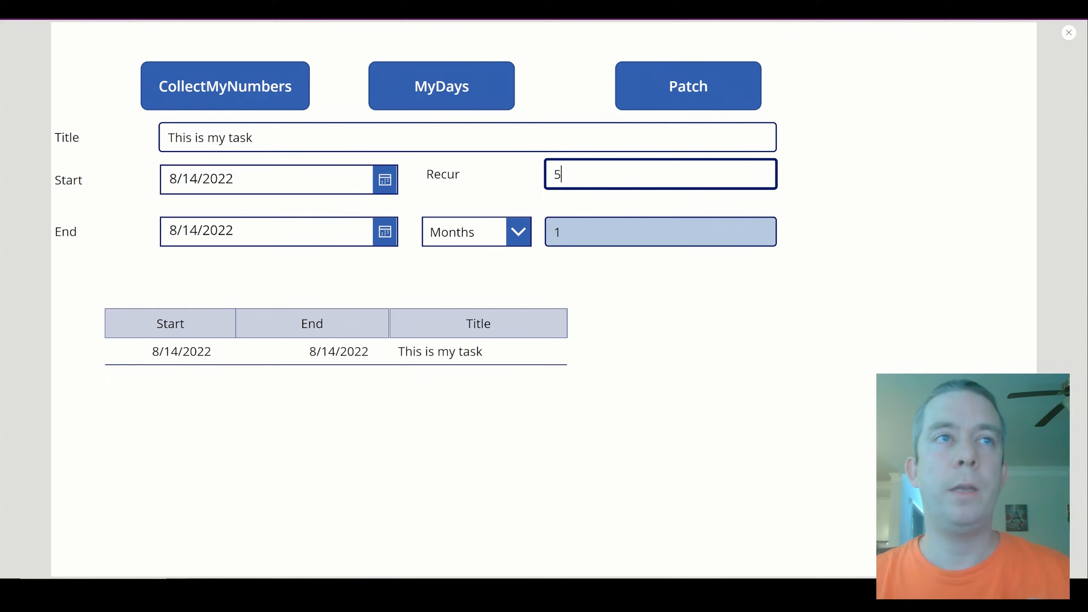
left_click(442, 86)
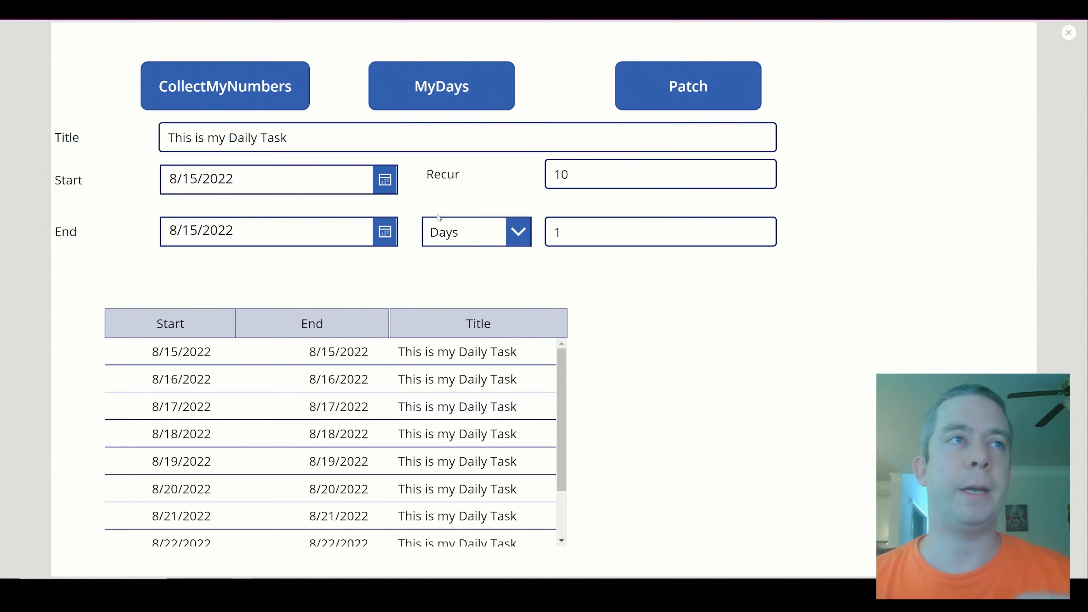
Step: Generate dates for "This is my Daily Task" every 2 weeks with a recurrence of 5
left_click(459, 244)
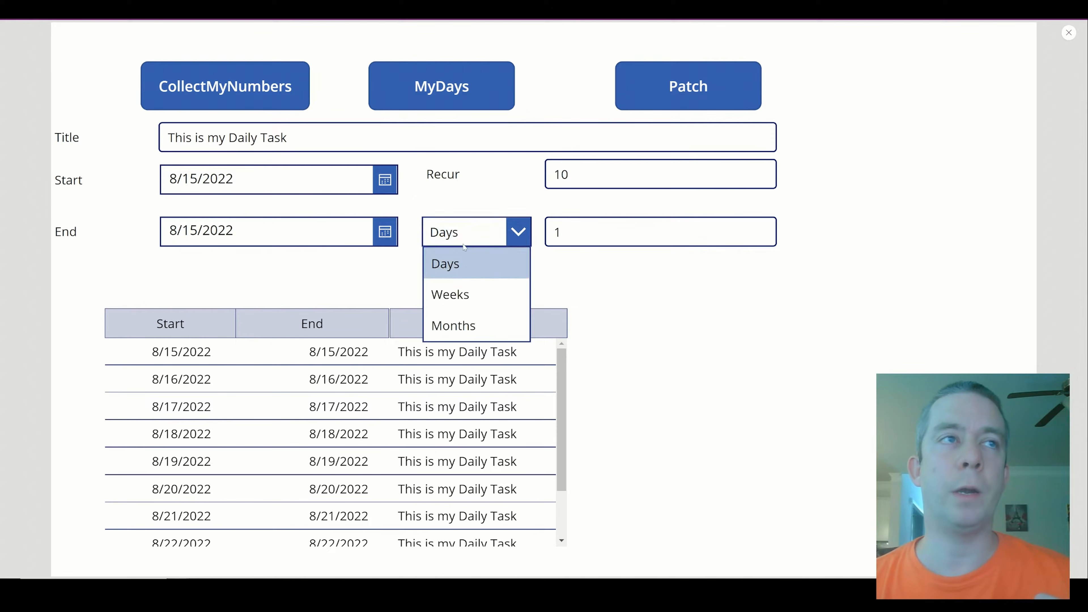
left_click(456, 293)
left_click(454, 236)
left_click(455, 263)
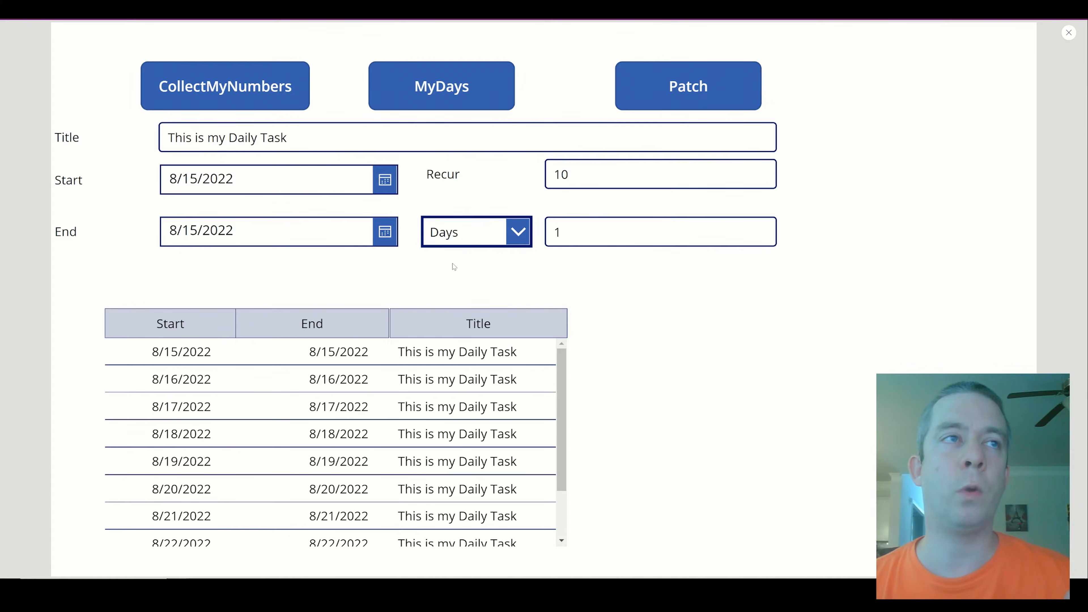
left_click(466, 239)
left_click(450, 296)
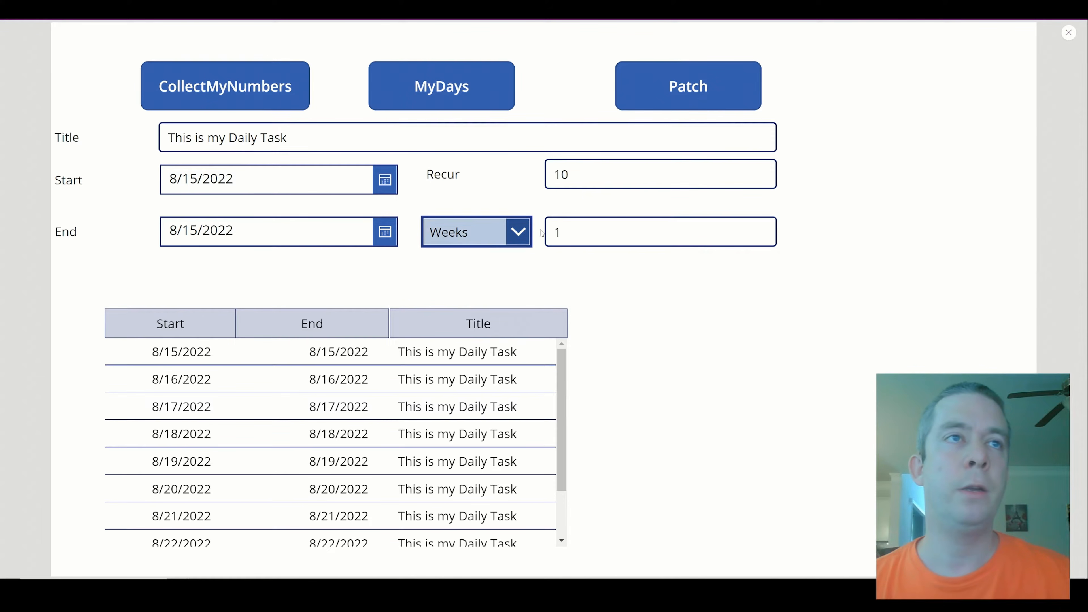
left_click_drag(574, 232, 552, 233)
type("2")
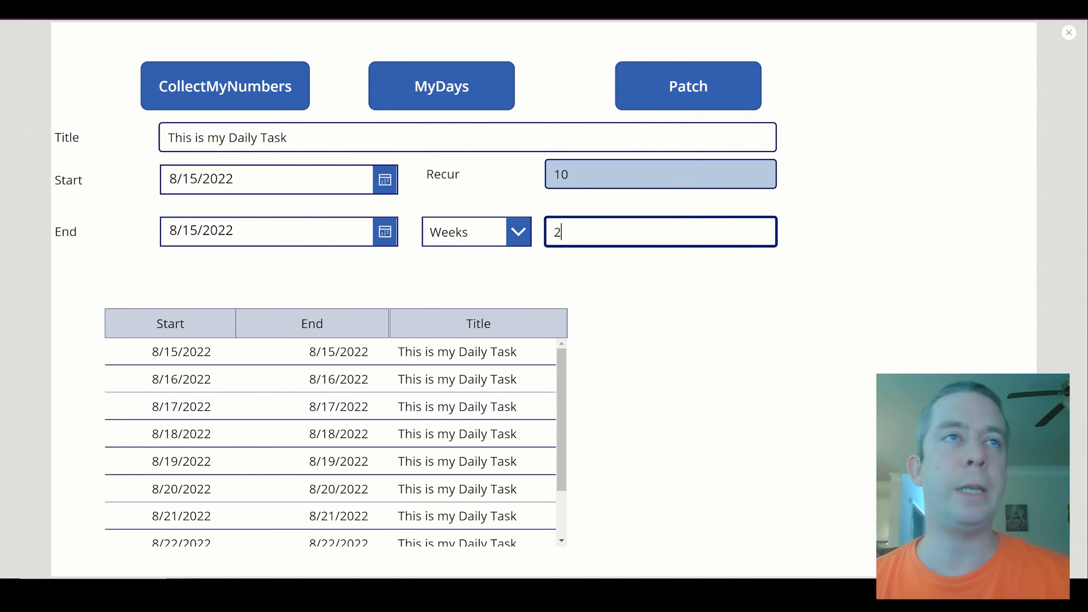
double_click(561, 174)
type("5")
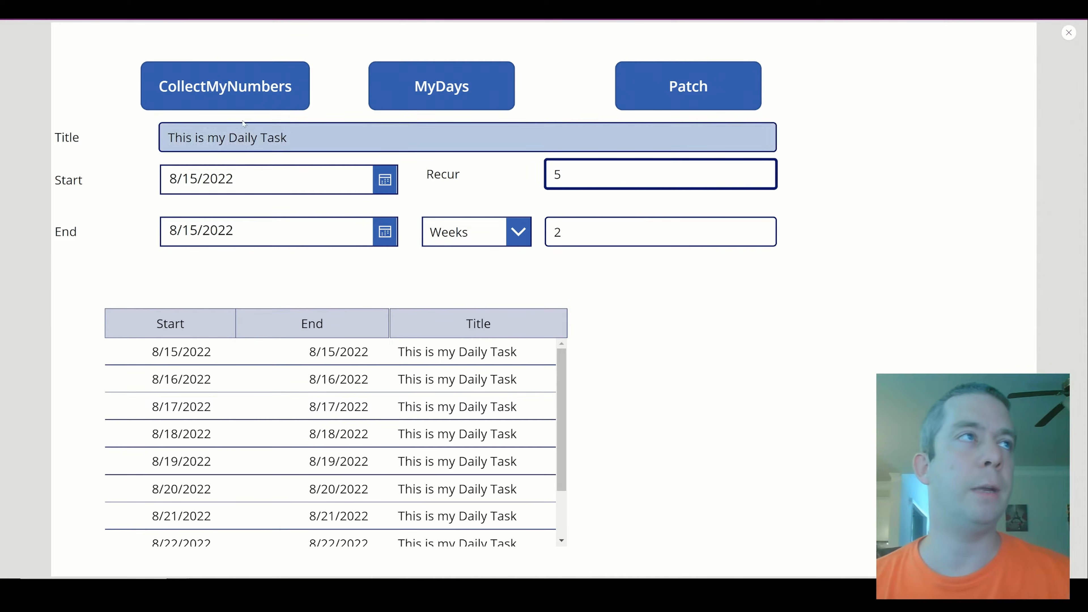
left_click(441, 86)
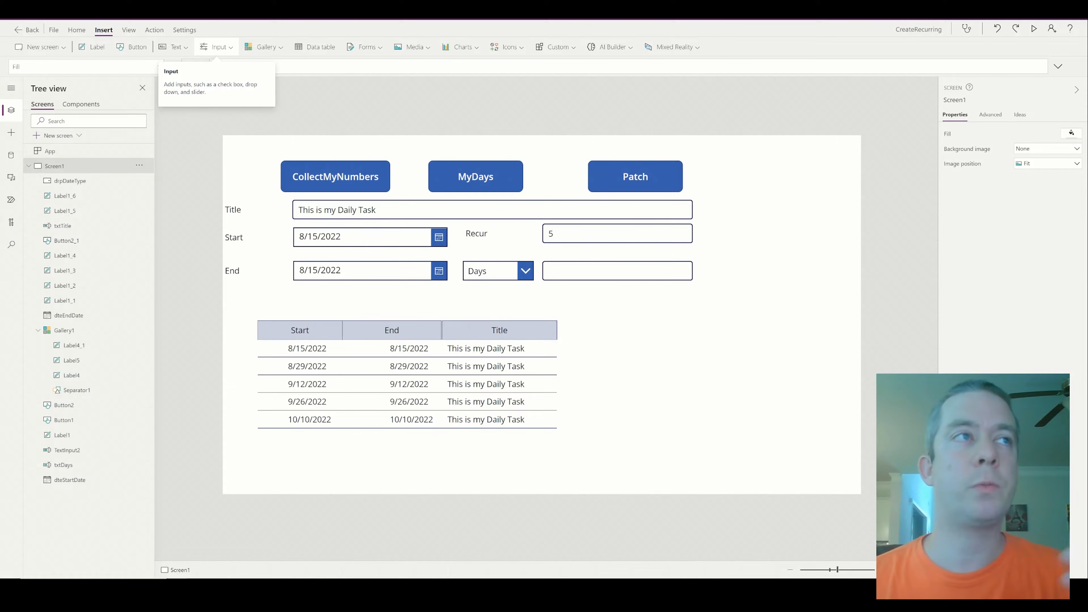
Step: Copy the CollectMyNumbers button's ClearCollect formula for NumberCollection into the OnVisible property of Screen1
left_click(1034, 29)
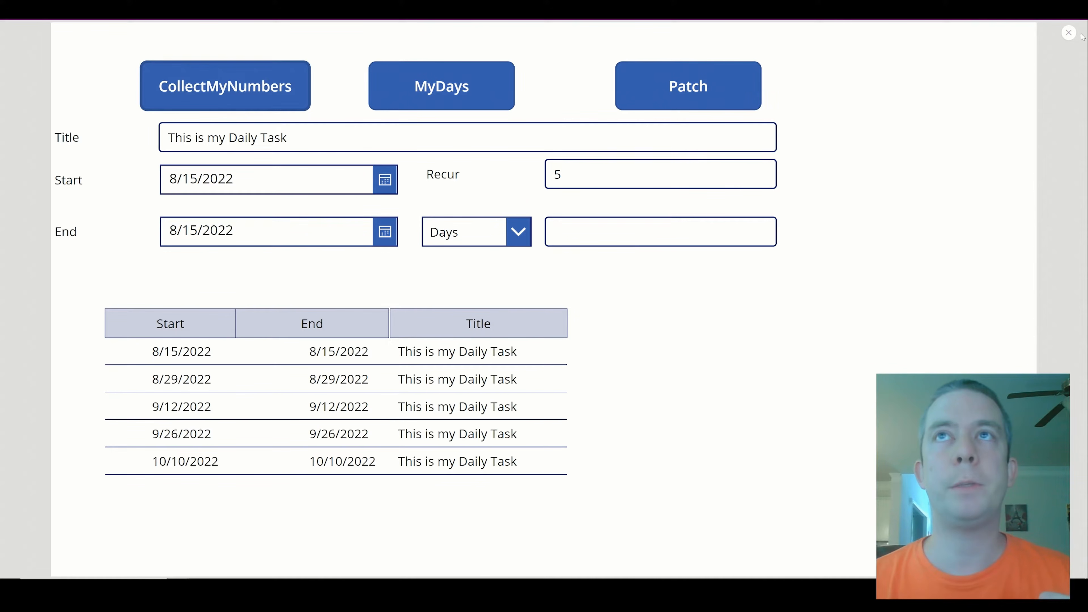
left_click(1067, 34)
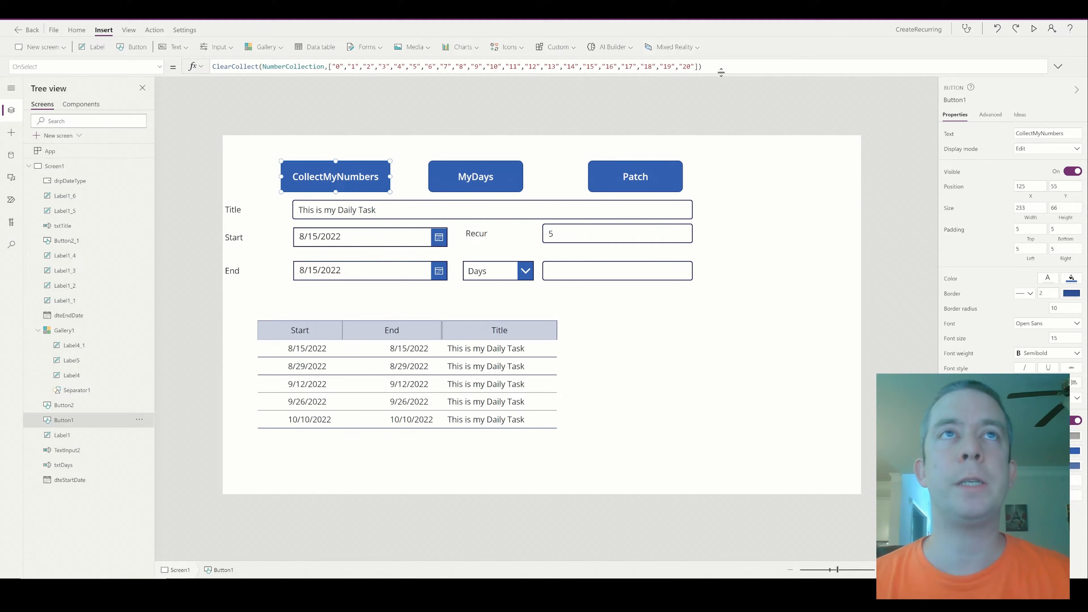
left_click_drag(712, 66, 130, 59)
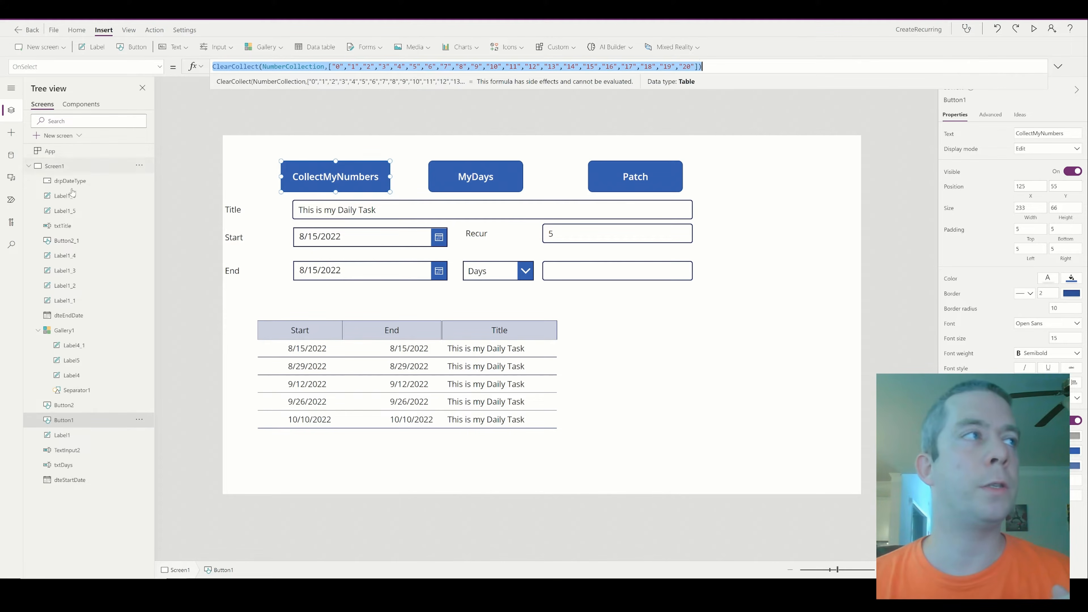
left_click(56, 166)
left_click(159, 66)
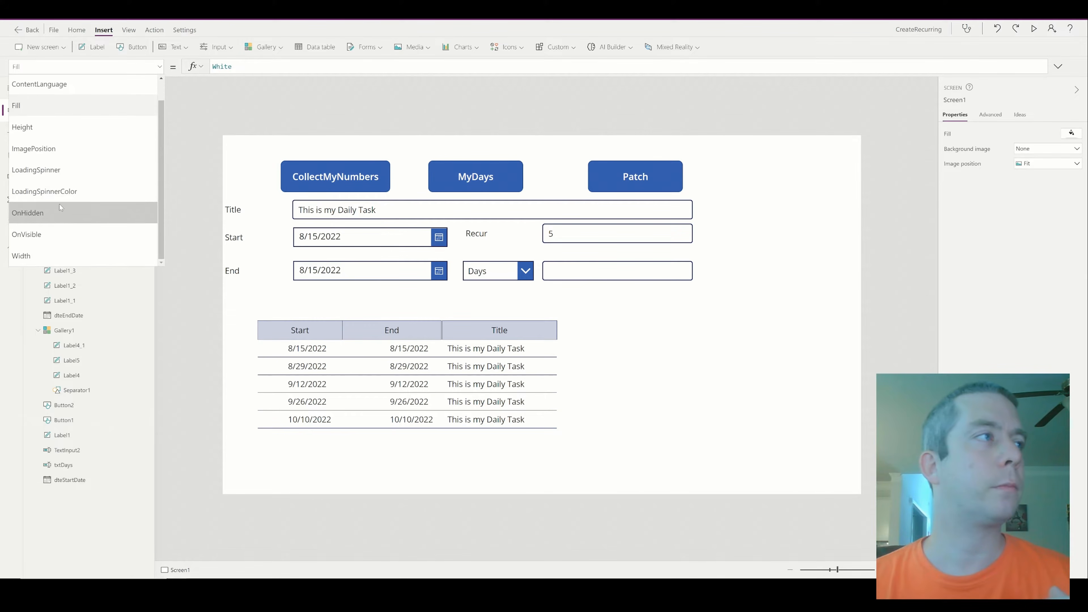
left_click(27, 258)
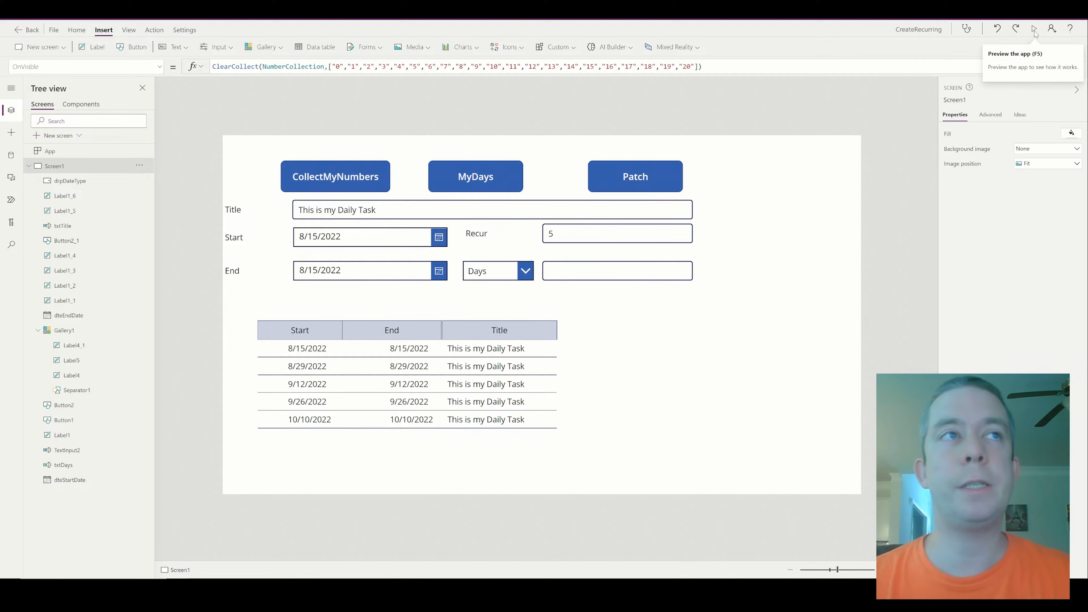
Step: Preview the app and generate daily dates with a recurrence of 3 and an interval of 1
left_click(1035, 31)
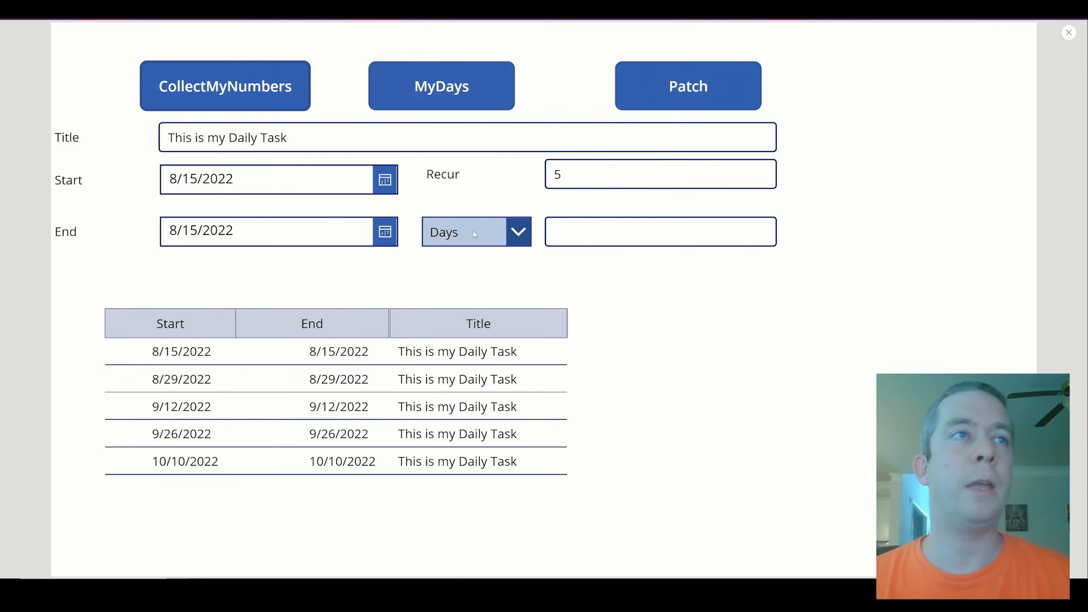
double_click(556, 175)
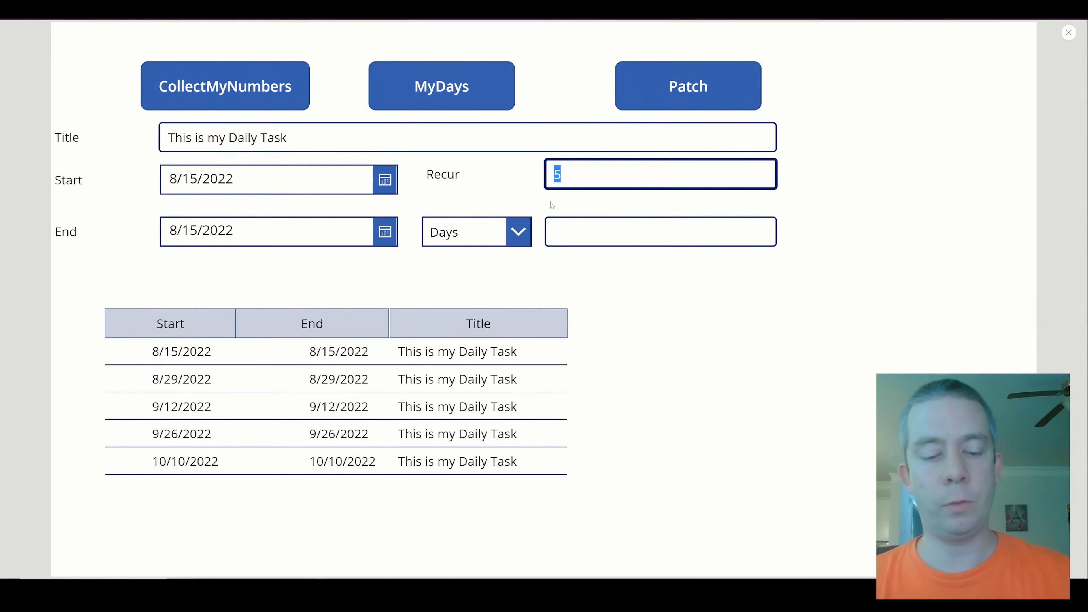
type("2")
key("BackSpace")
type("3")
left_click(575, 231)
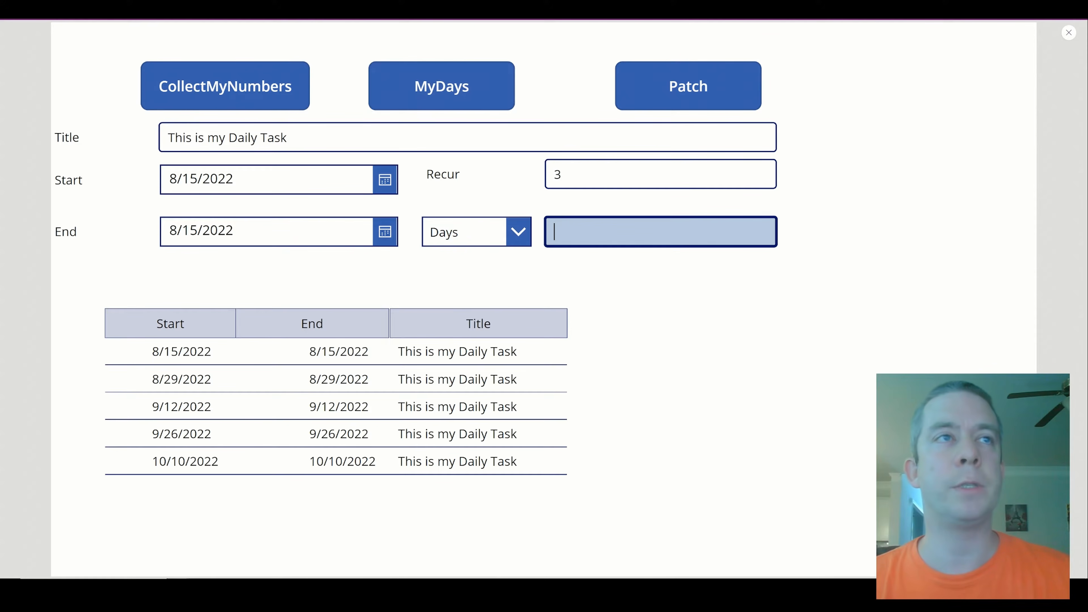
type("1")
left_click(419, 95)
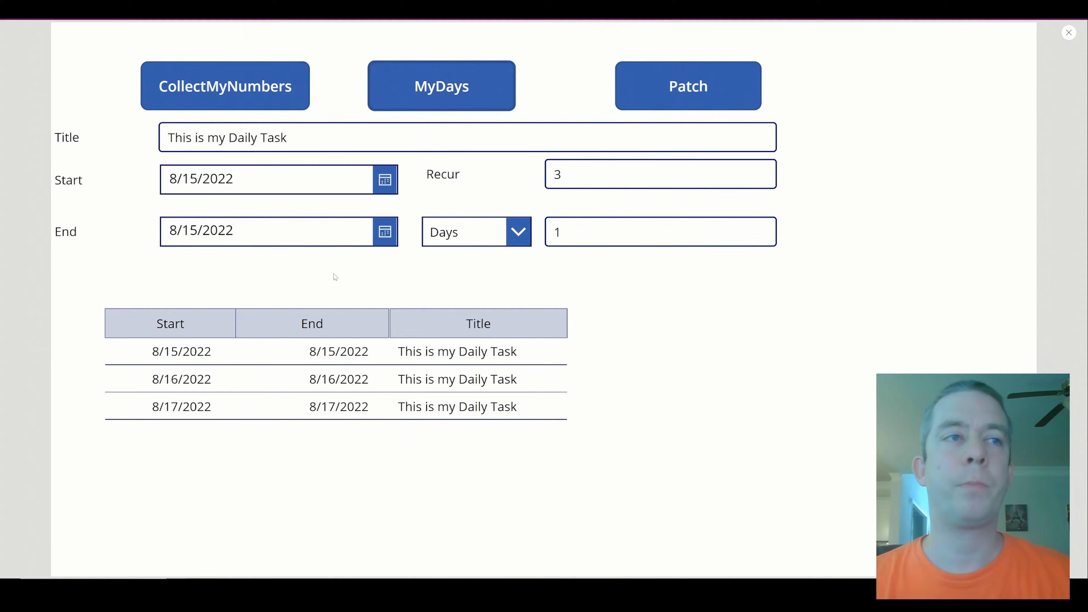
Step: Set both the start and end dates to 8/31/2022 and regenerate the daily dates
left_click(354, 182)
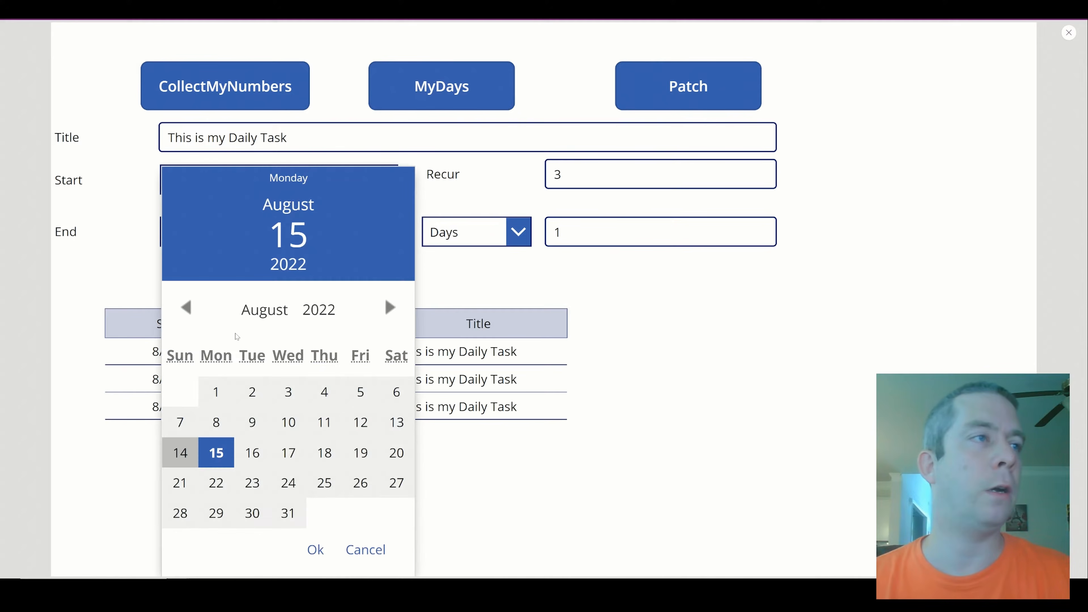
left_click(295, 517)
left_click(316, 550)
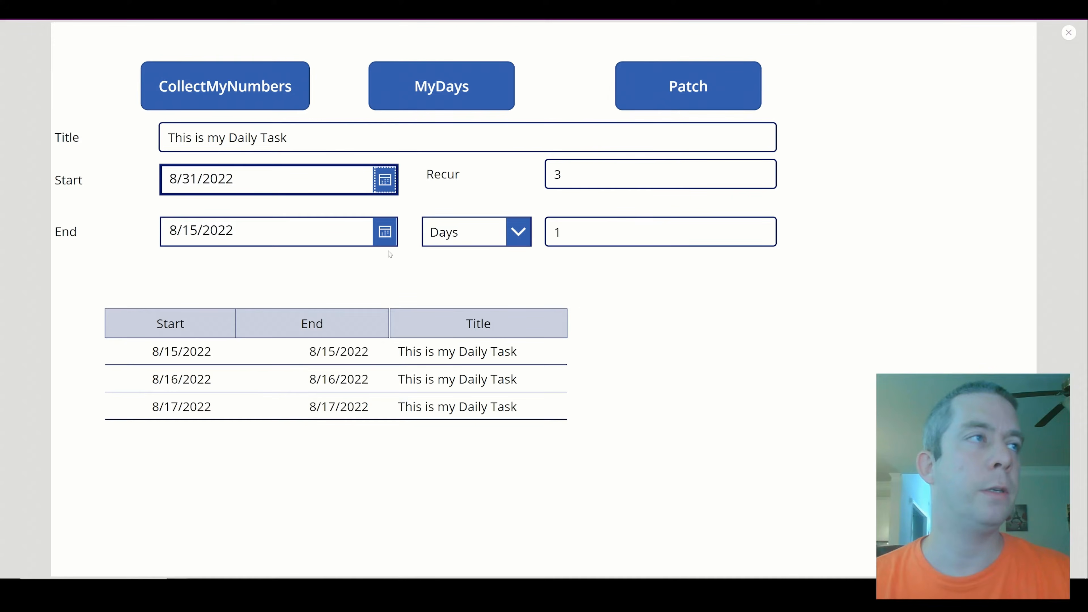
left_click(381, 240)
left_click(288, 514)
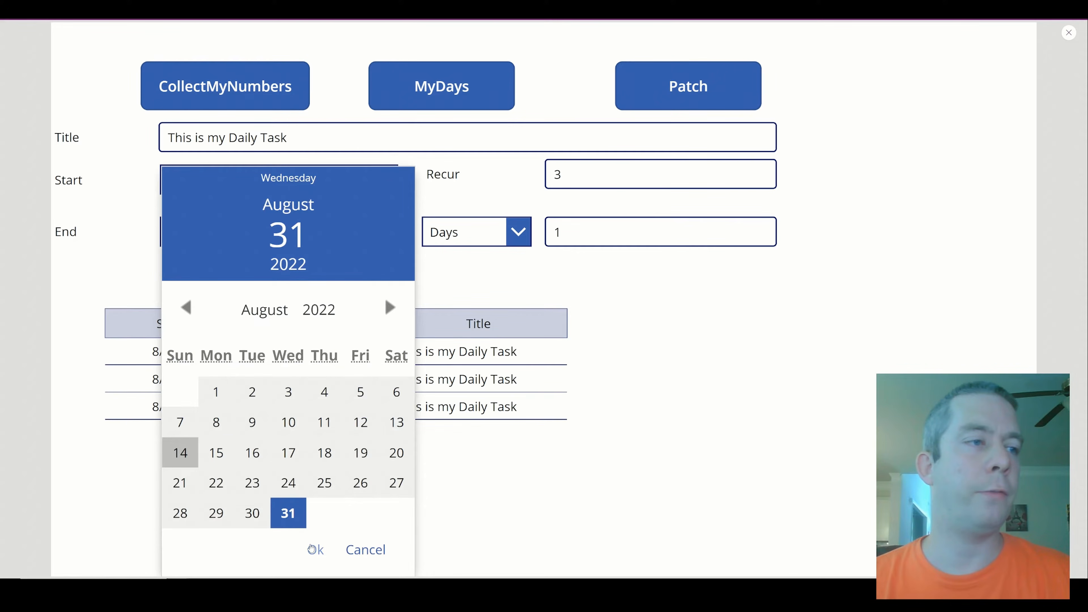
left_click(316, 549)
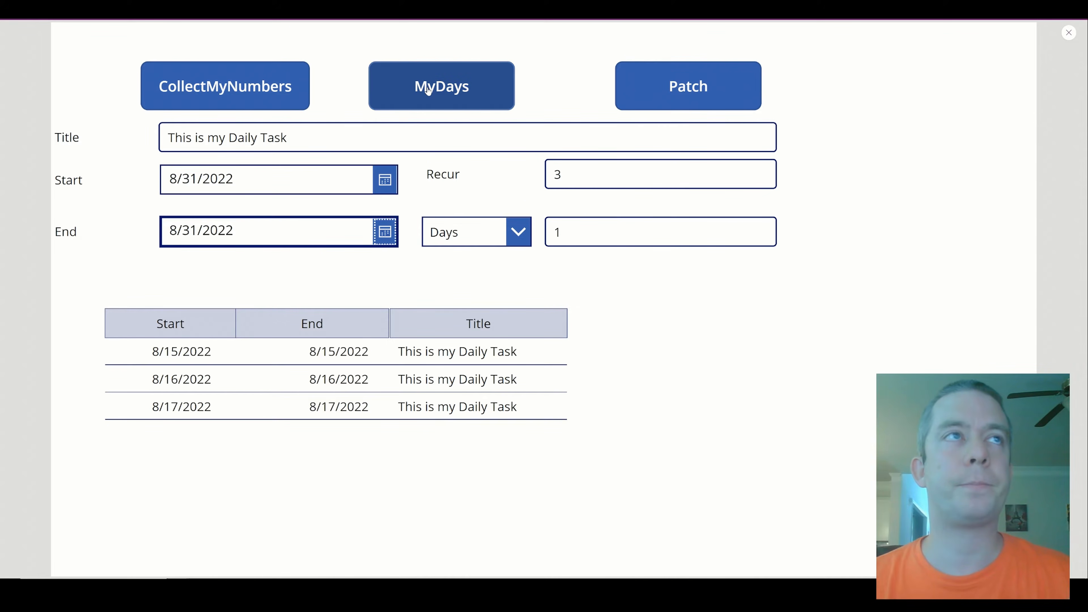
left_click(438, 85)
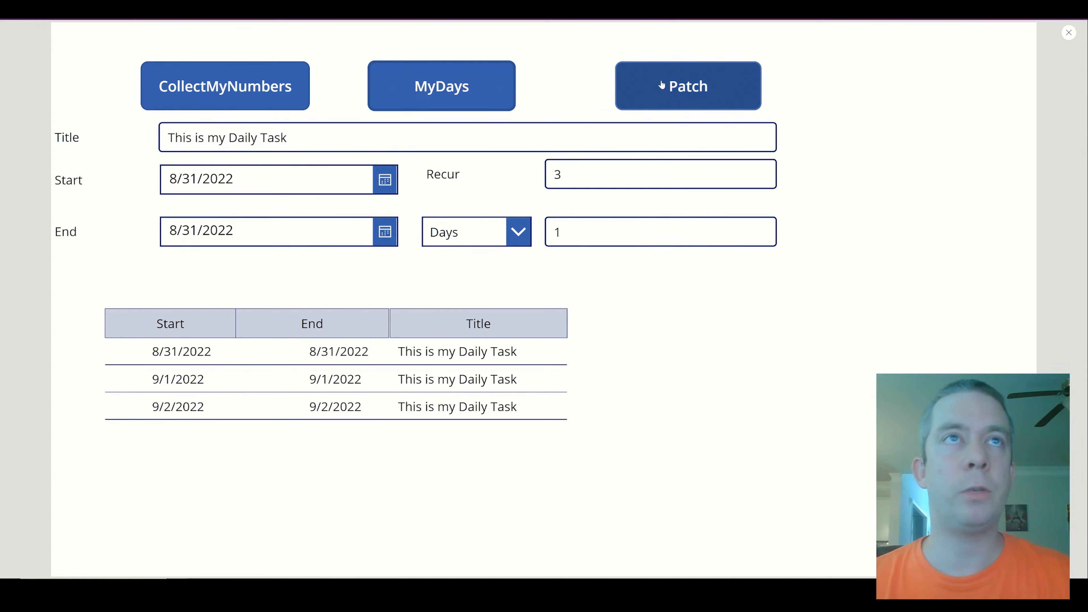
Step: Patch the generated dates to SharePoint, then refresh the MyCalendar list there and show it in CalendarView
left_click(687, 86)
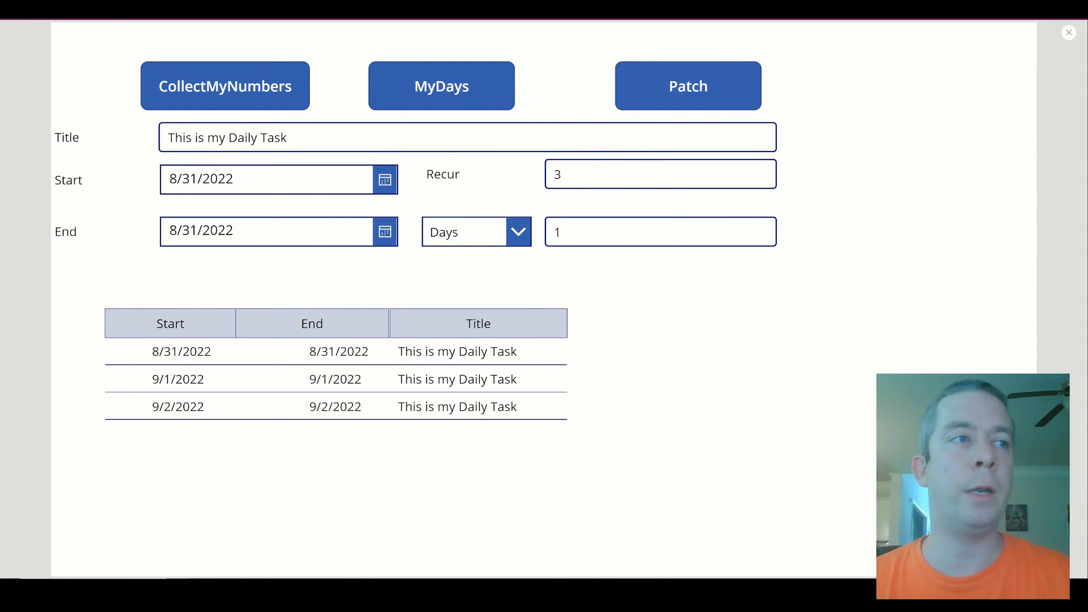
left_click(127, 8)
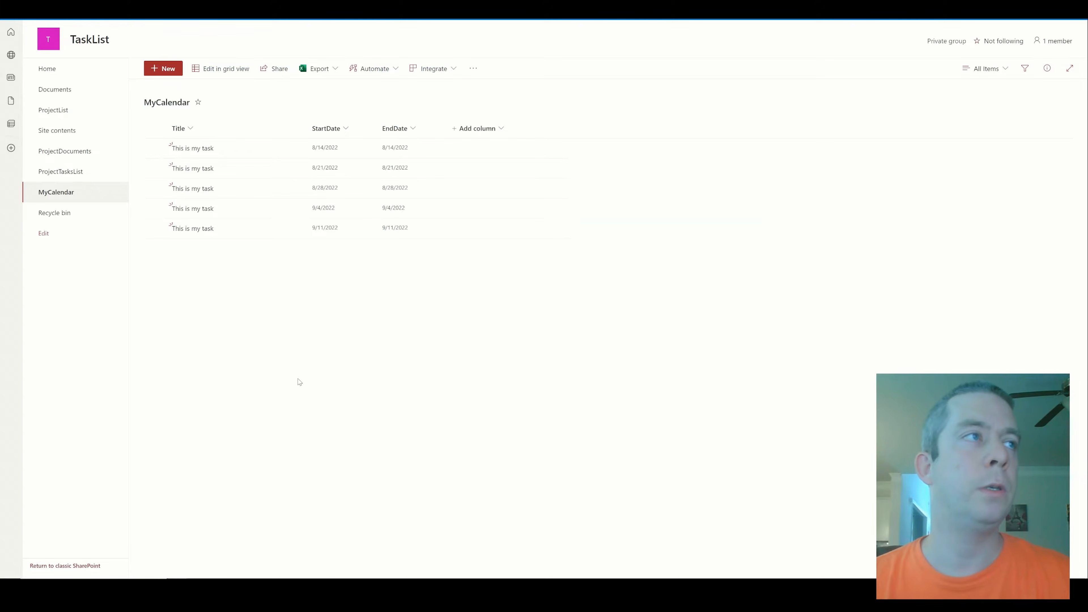
key("F5")
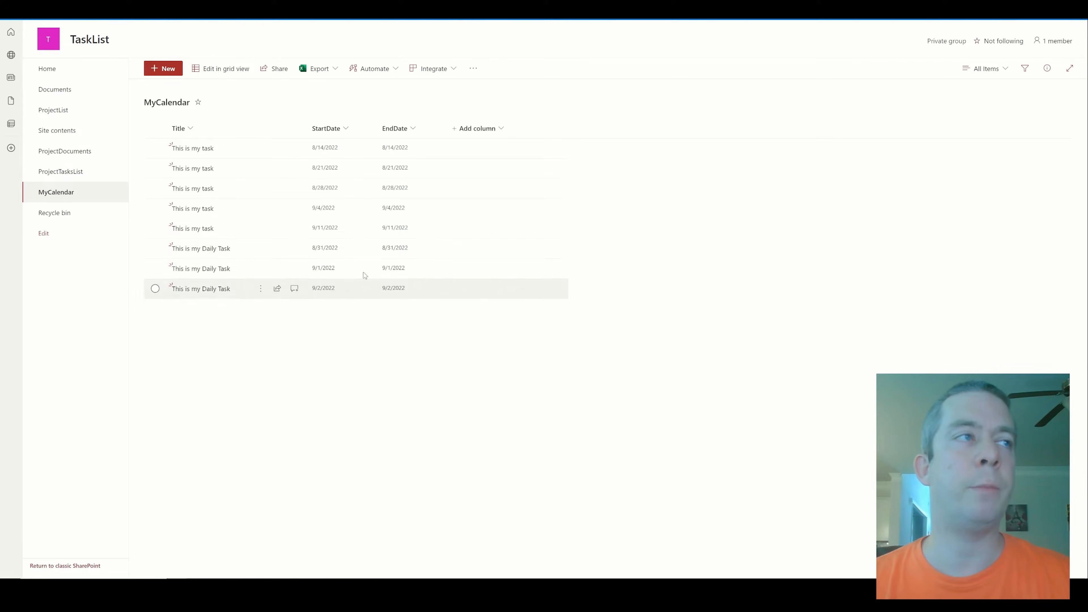
left_click(985, 69)
left_click(994, 155)
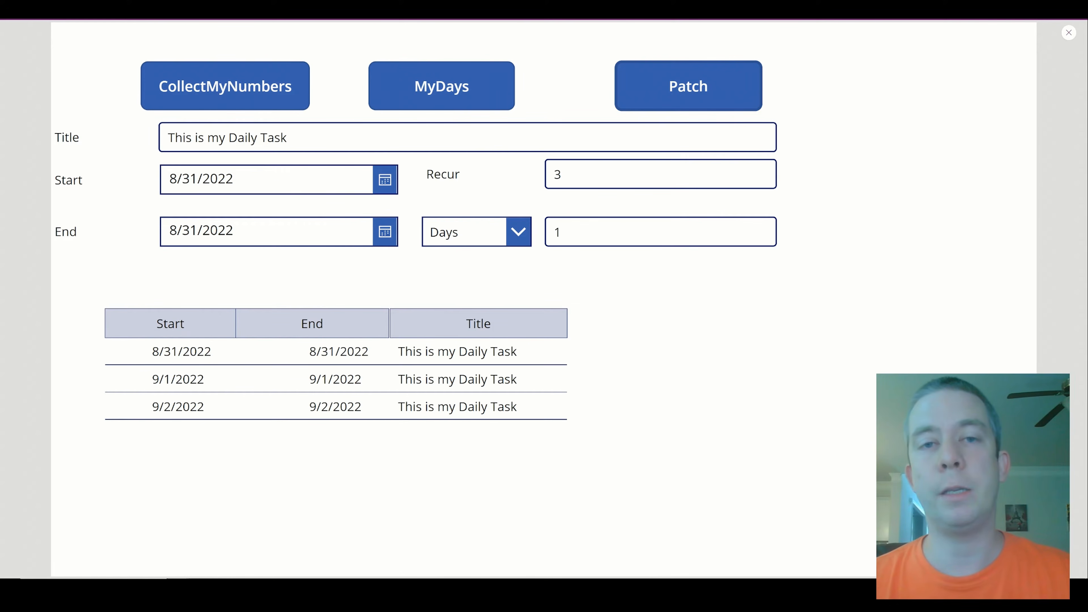
Step: Look at the fields of the MyCalendar list's new item form in SharePoint and cancel it without saving
key("ctrl+Tab")
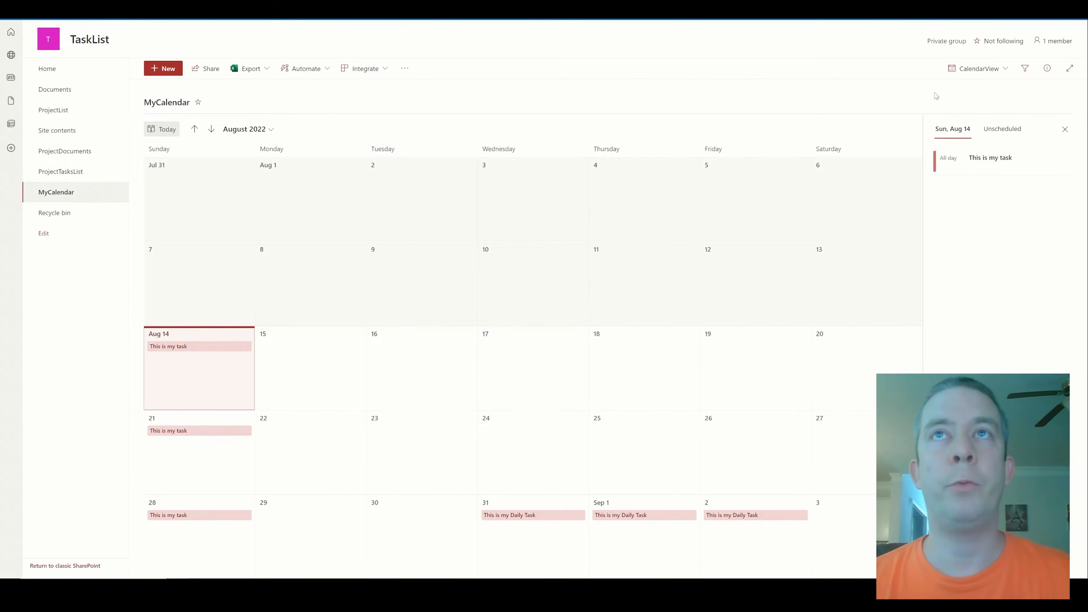
left_click(176, 69)
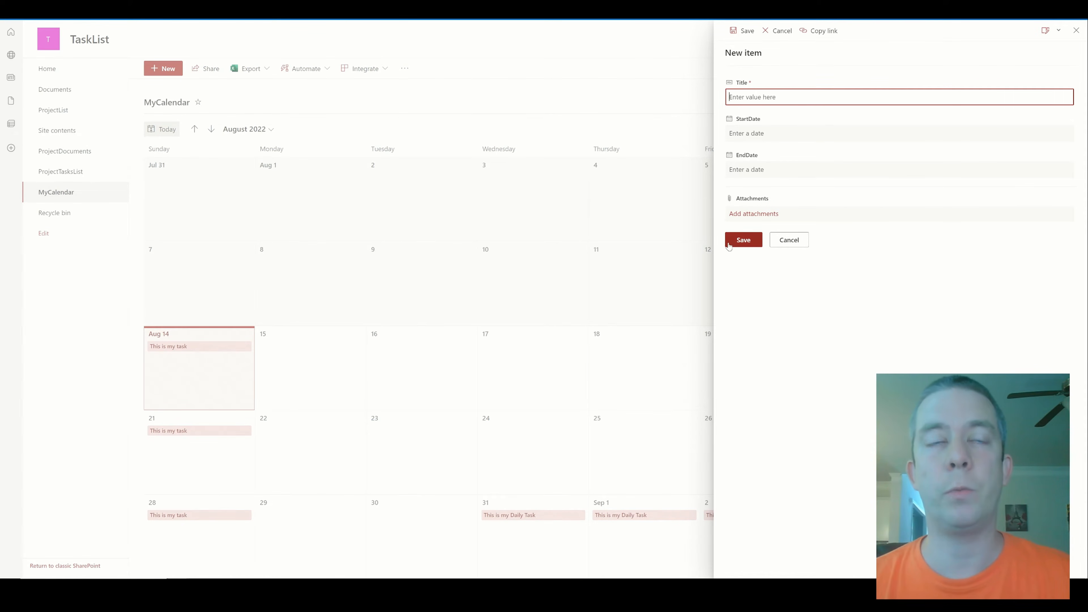
left_click(789, 240)
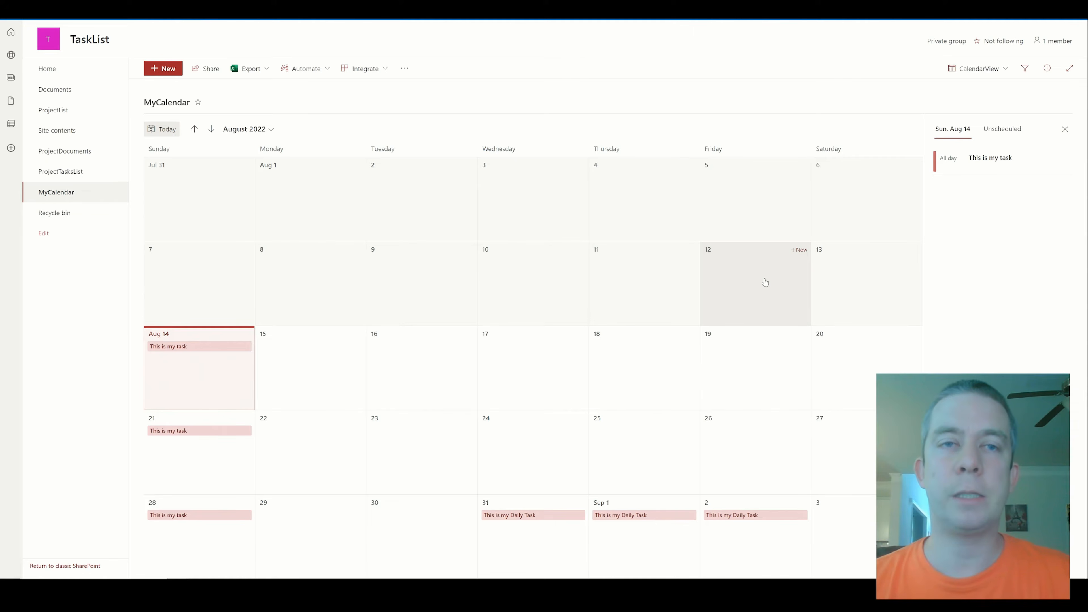
Step: Return to the Power Apps editor and review the formulas behind the Patch and MyDays buttons, including the Weeks and Months branches
left_click(193, 8)
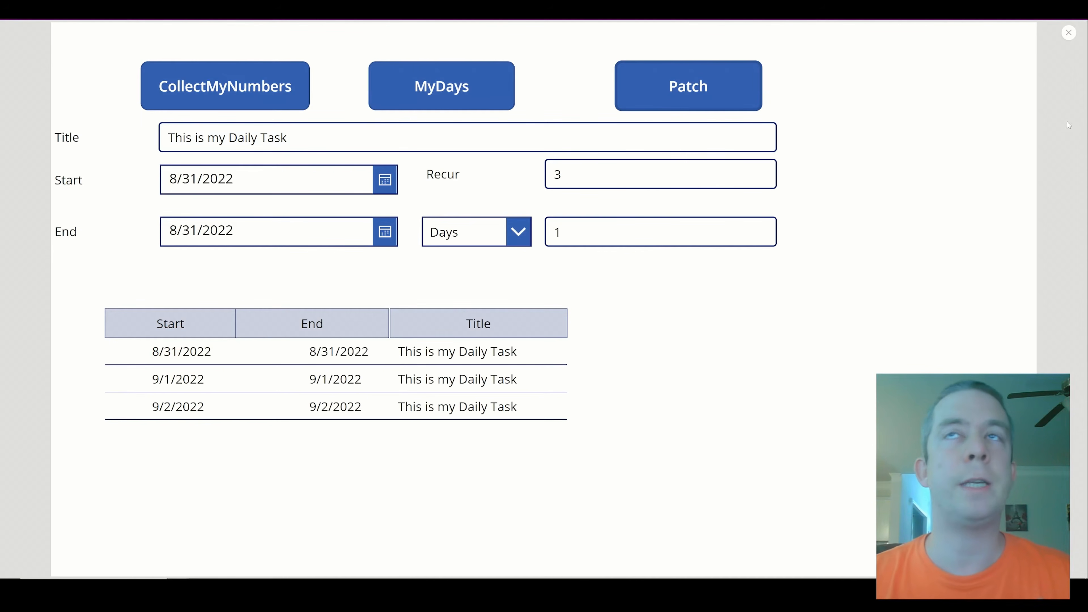
left_click(1069, 33)
left_click(652, 181)
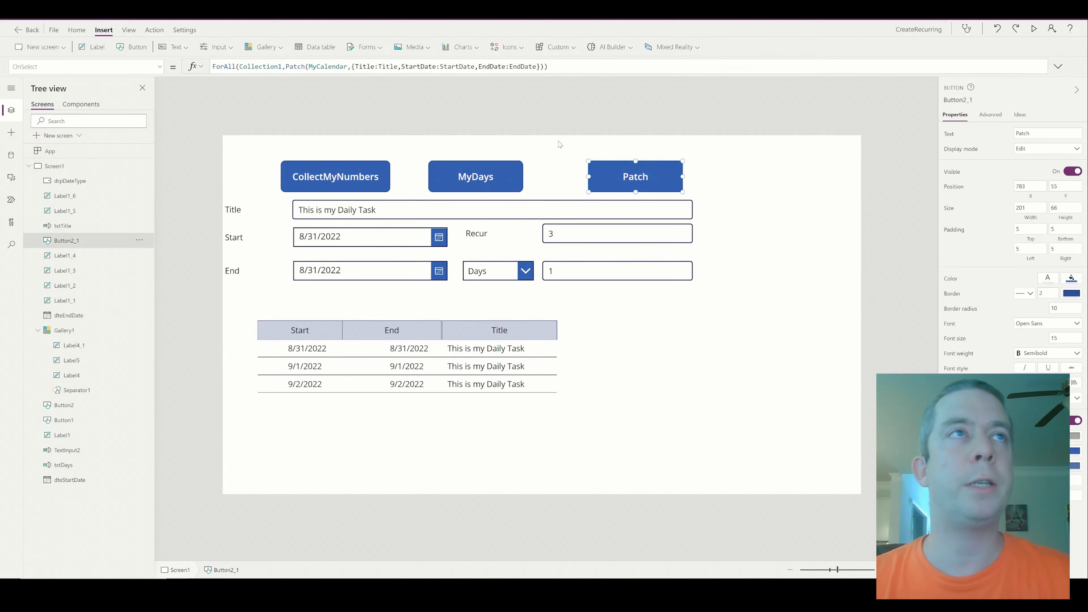
left_click(503, 189)
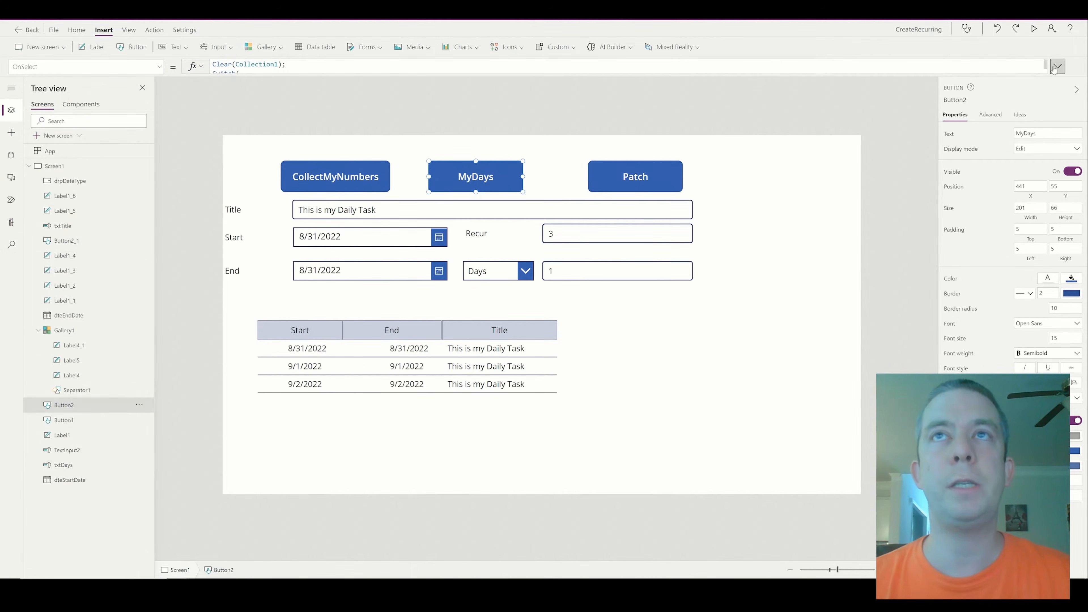
left_click(1058, 67)
scroll(625, 240, "down", 3)
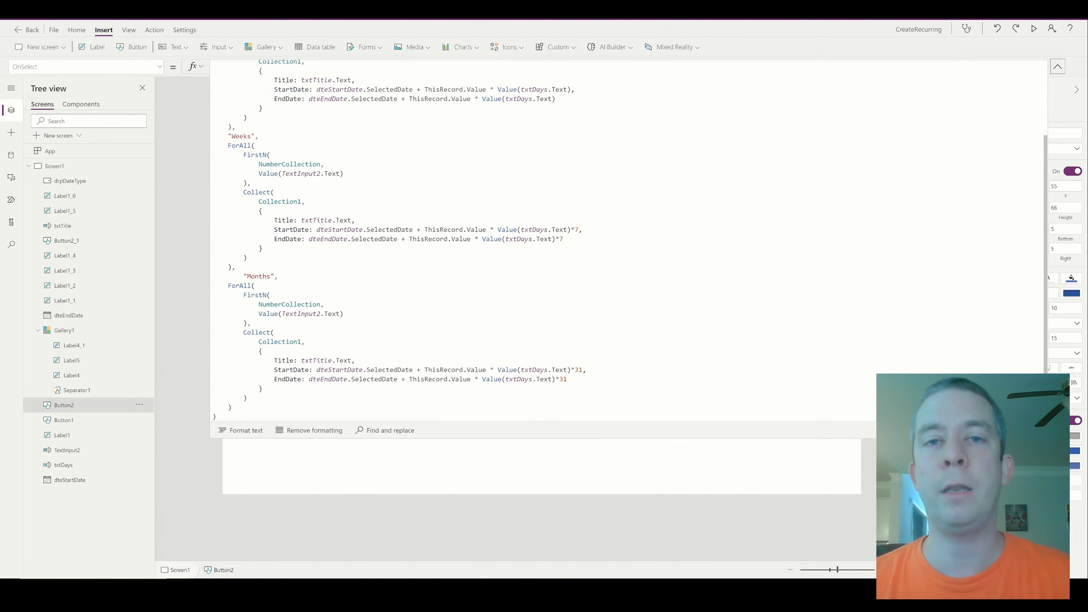